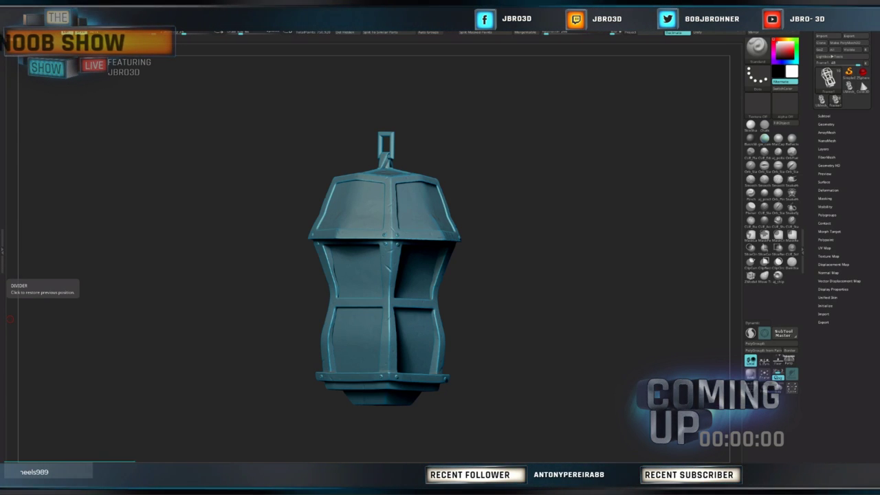
{"action": "left_click", "coordinate": [10, 319]}
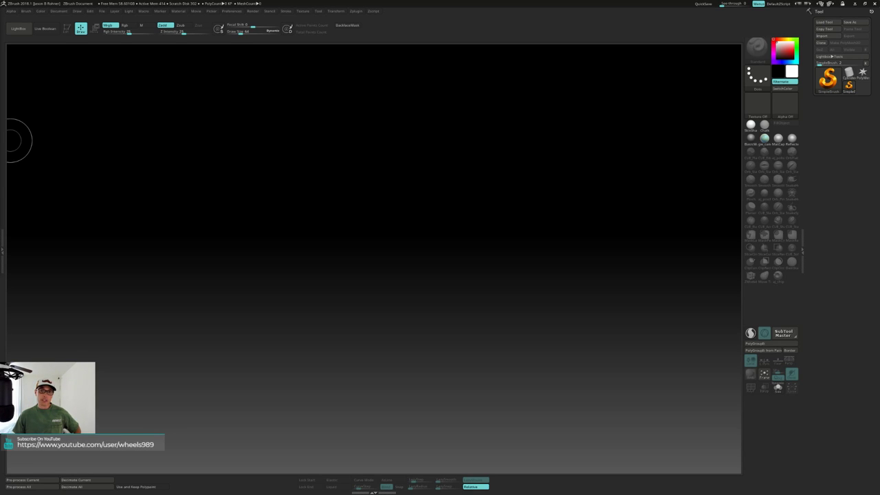
Bring the pumpkin reference board over the canvas, examine its carved faces and painting guide, and move it away again.
{"action": "right_click_drag", "start_coordinate": [1, 140], "coordinate": [511, 136]}
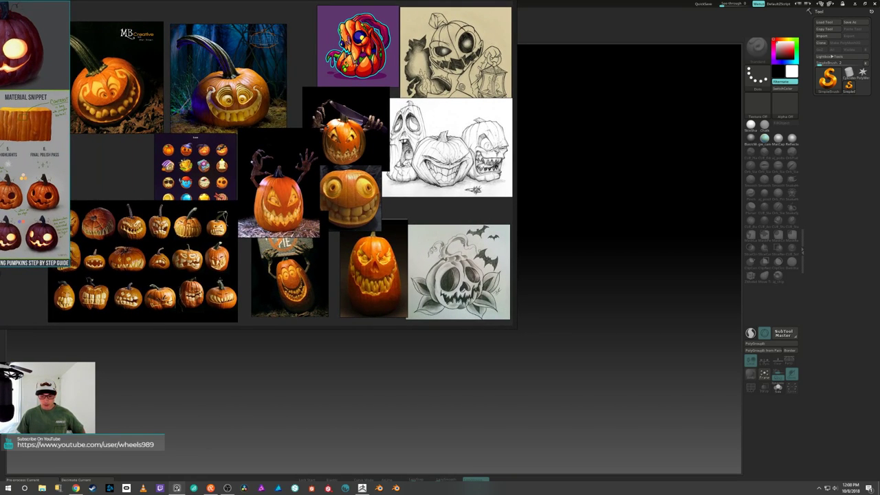
{"action": "right_click_drag", "start_coordinate": [26, 299], "coordinate": [240, 326]}
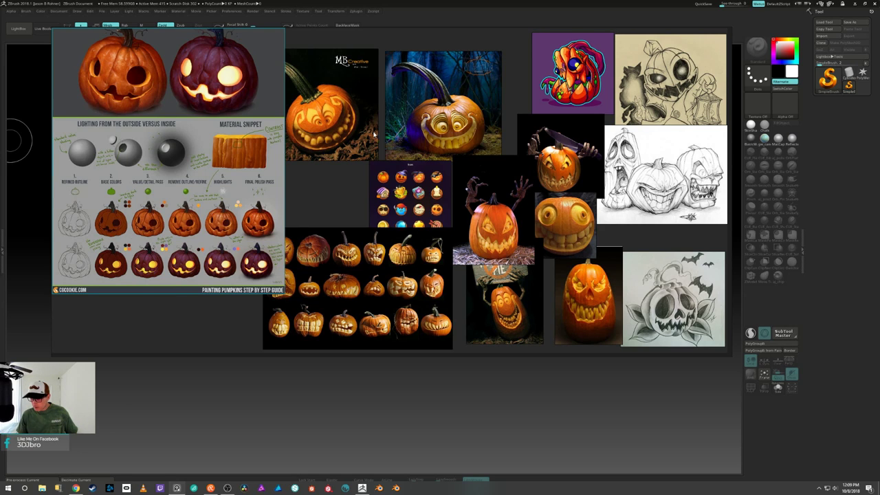
{"action": "scroll", "coordinate": [345, 124], "scroll_direction": "up", "scroll_amount": 4}
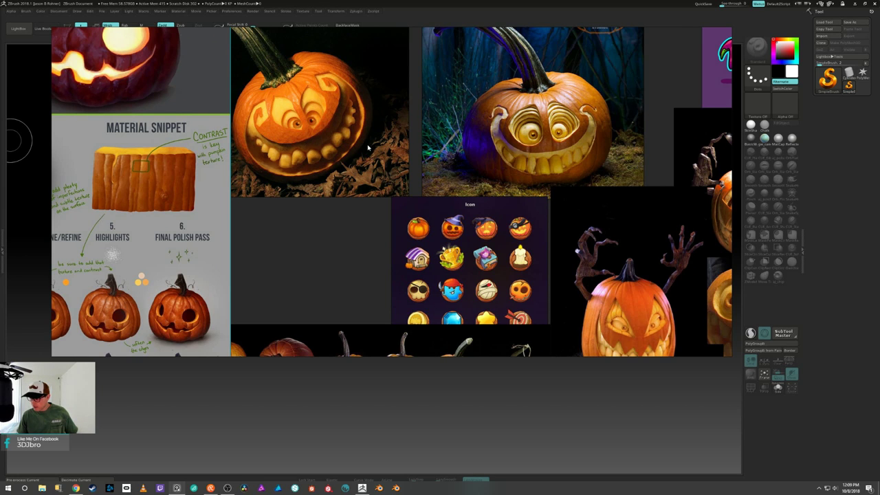
{"action": "scroll", "coordinate": [368, 148], "scroll_direction": "down", "scroll_amount": 3}
{"action": "scroll", "coordinate": [594, 282], "scroll_direction": "down", "scroll_amount": 2}
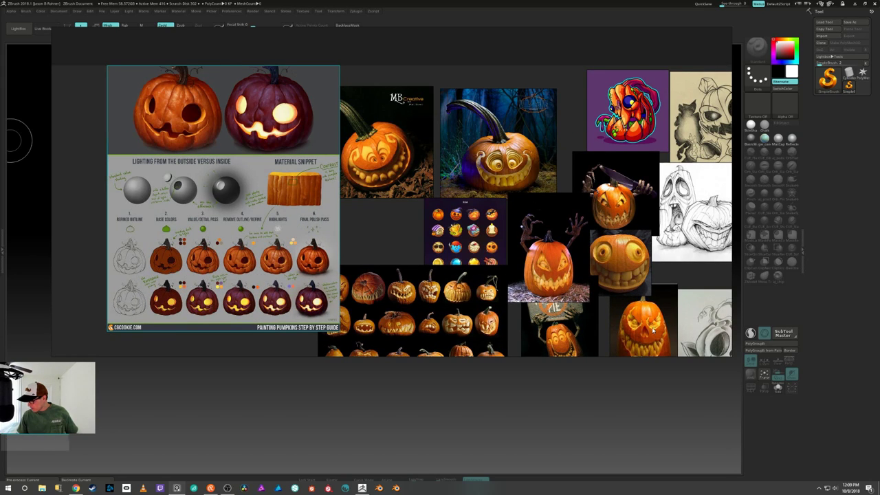
{"action": "scroll", "coordinate": [578, 330], "scroll_direction": "down", "scroll_amount": 1}
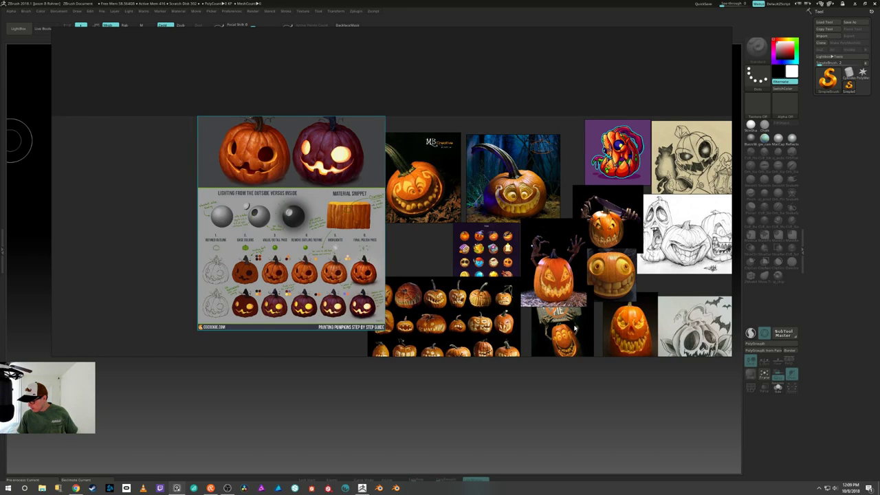
{"action": "scroll", "coordinate": [453, 195], "scroll_direction": "up", "scroll_amount": 3}
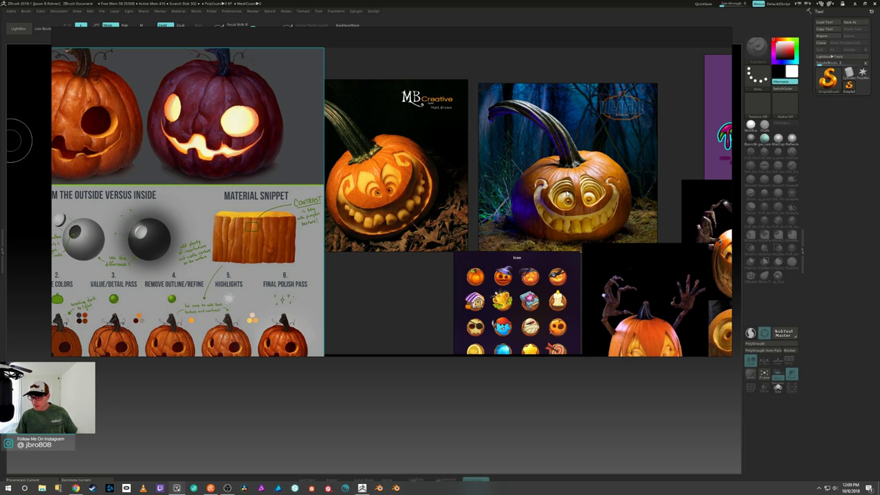
{"action": "scroll", "coordinate": [569, 194], "scroll_direction": "down", "scroll_amount": 1}
{"action": "scroll", "coordinate": [490, 358], "scroll_direction": "down", "scroll_amount": 2}
{"action": "scroll", "coordinate": [482, 348], "scroll_direction": "up", "scroll_amount": 2}
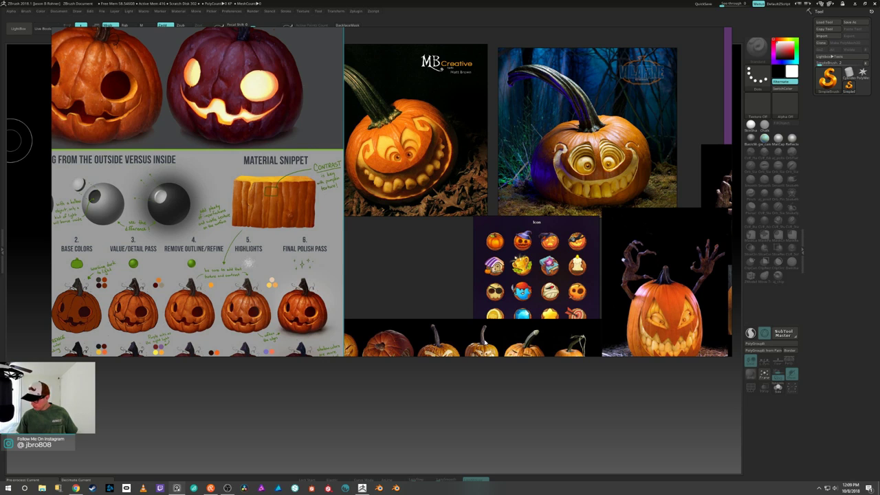
{"action": "scroll", "coordinate": [482, 343], "scroll_direction": "down", "scroll_amount": 1}
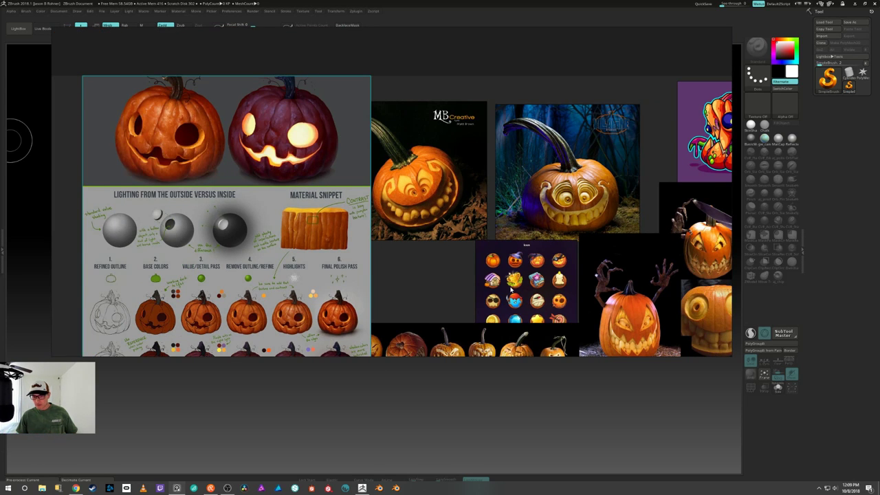
{"action": "middle_click_drag", "start_coordinate": [446, 83], "coordinate": [413, 33]}
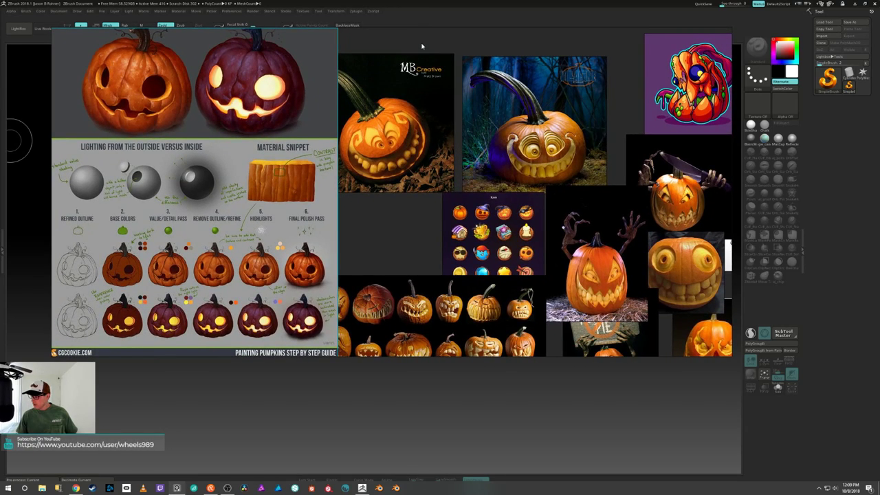
{"action": "scroll", "coordinate": [422, 46], "scroll_direction": "down", "scroll_amount": 1}
{"action": "scroll", "coordinate": [423, 46], "scroll_direction": "up", "scroll_amount": 1}
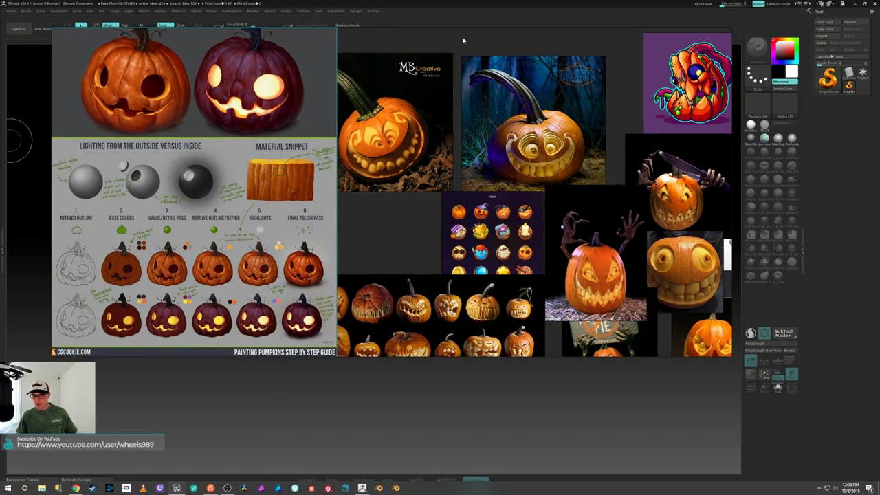
{"action": "middle_click_drag", "start_coordinate": [467, 36], "coordinate": [462, 34]}
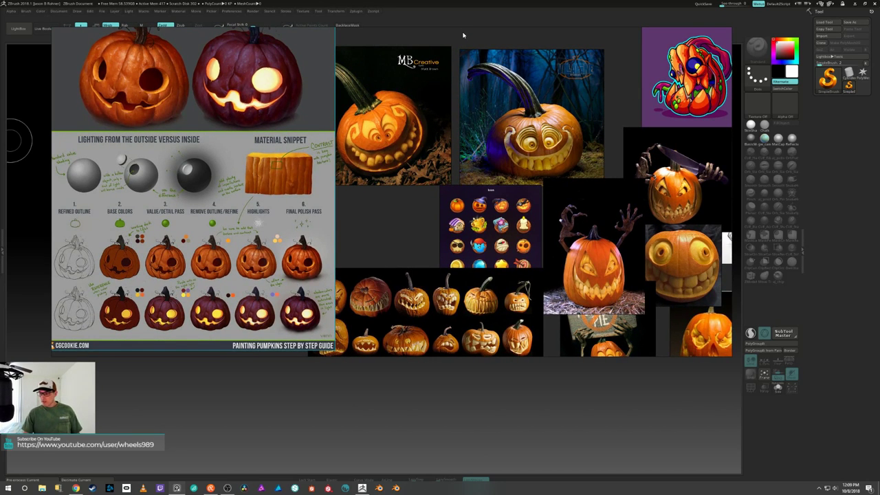
{"action": "right_click_drag", "start_coordinate": [477, 45], "coordinate": [0, 81]}
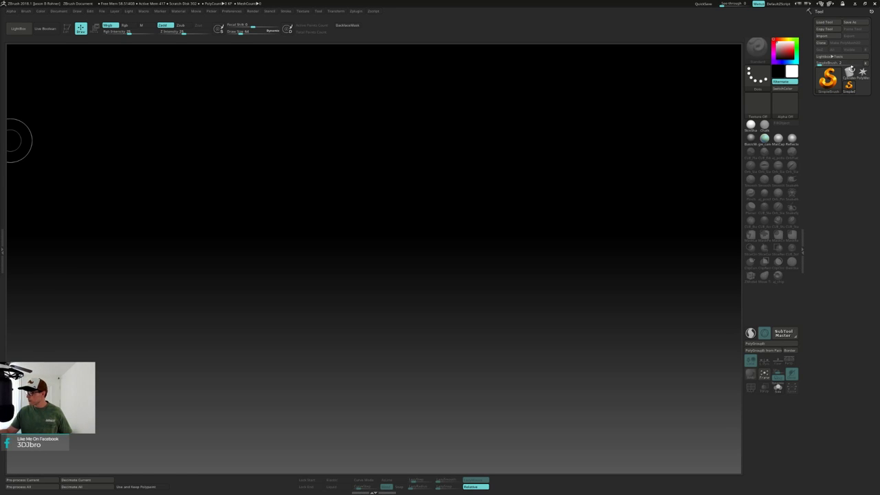
Choose the Sphere3D primitive, place one large sphere in the middle of the canvas and enter Edit mode.
{"action": "left_click", "coordinate": [850, 72]}
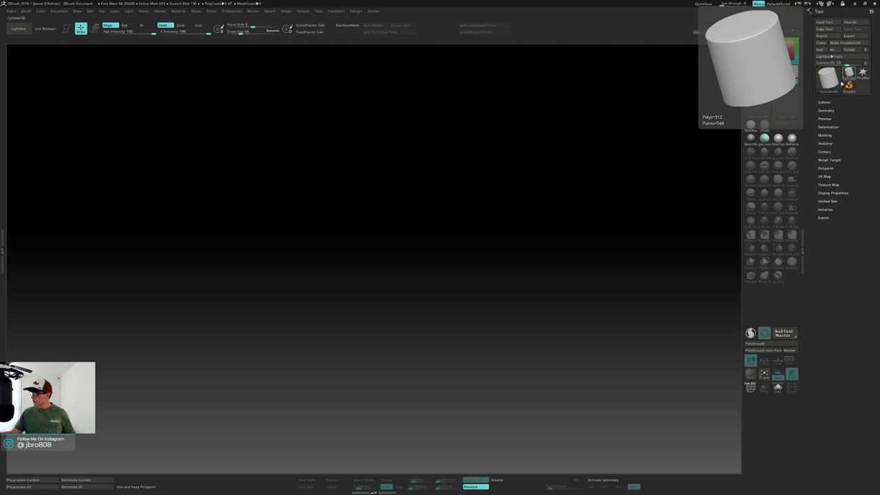
{"action": "key", "text": "space"}
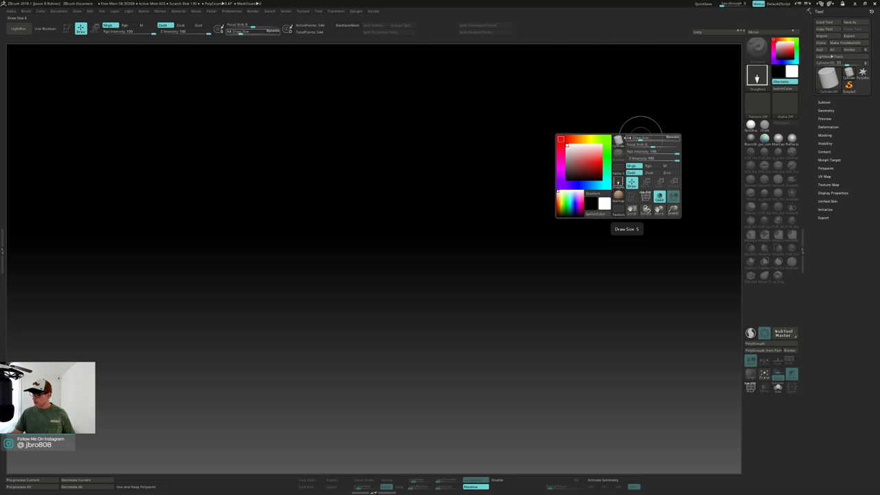
{"action": "left_click", "coordinate": [621, 138]}
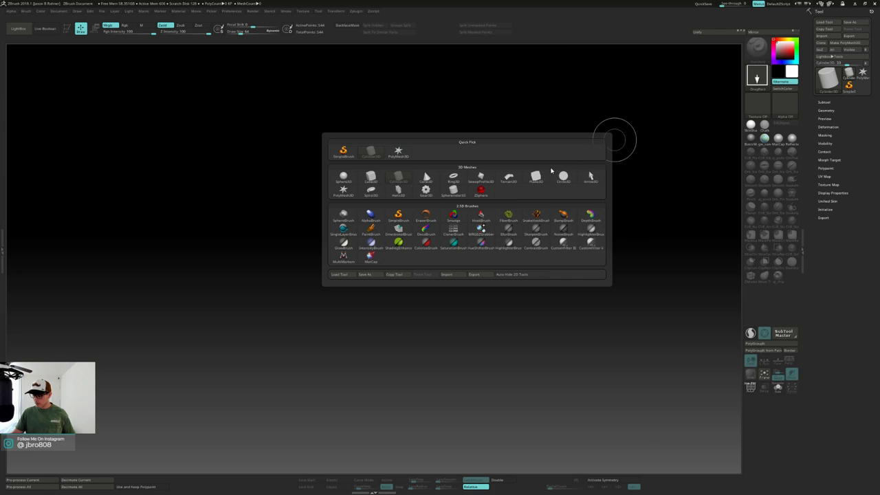
{"action": "left_click", "coordinate": [343, 177]}
{"action": "left_click_drag", "start_coordinate": [377, 221], "coordinate": [390, 386]}
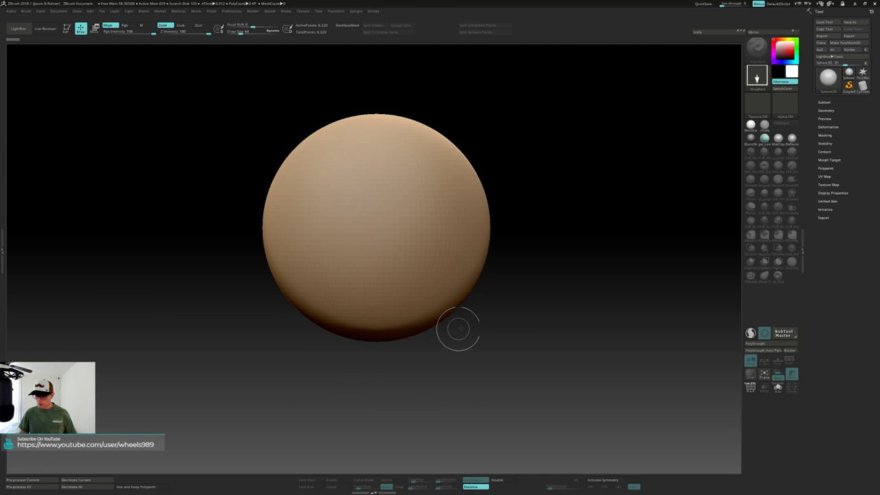
{"action": "key", "text": "t"}
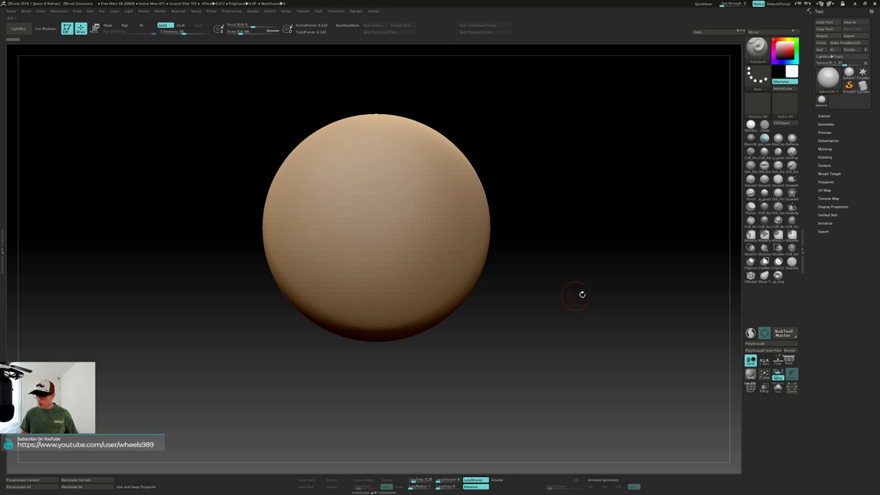
Show the floor grid beneath the sphere and change the sphere's material to the blue-green one.
{"action": "left_click_drag", "start_coordinate": [582, 293], "coordinate": [591, 295]}
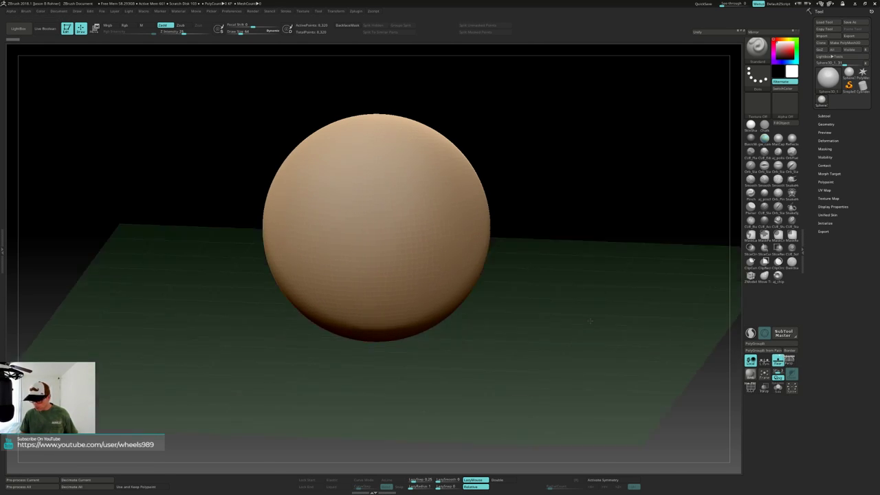
{"action": "mouse_move", "coordinate": [590, 320]}
{"action": "left_mouse_down", "text": "shift"}
{"action": "mouse_move", "coordinate": [598, 297]}
{"action": "mouse_move", "coordinate": [597, 330]}
{"action": "mouse_move", "coordinate": [604, 309]}
{"action": "left_mouse_up", "text": "shift"}
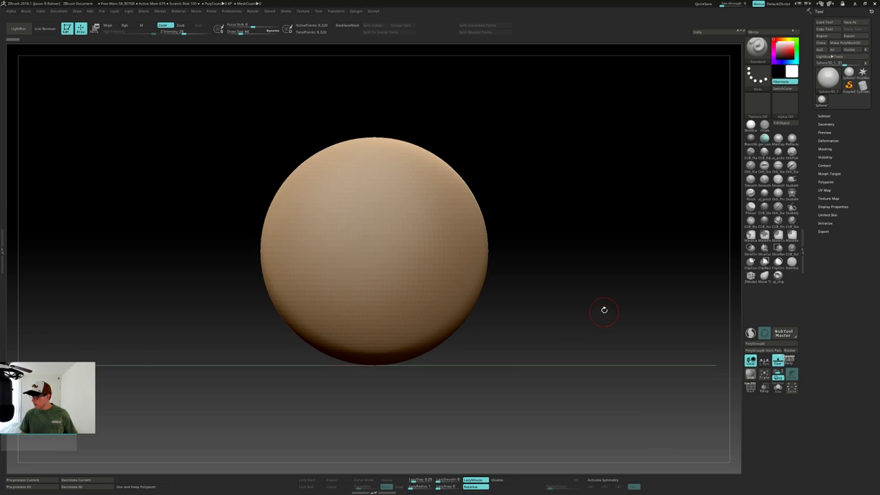
{"action": "key", "text": "space"}
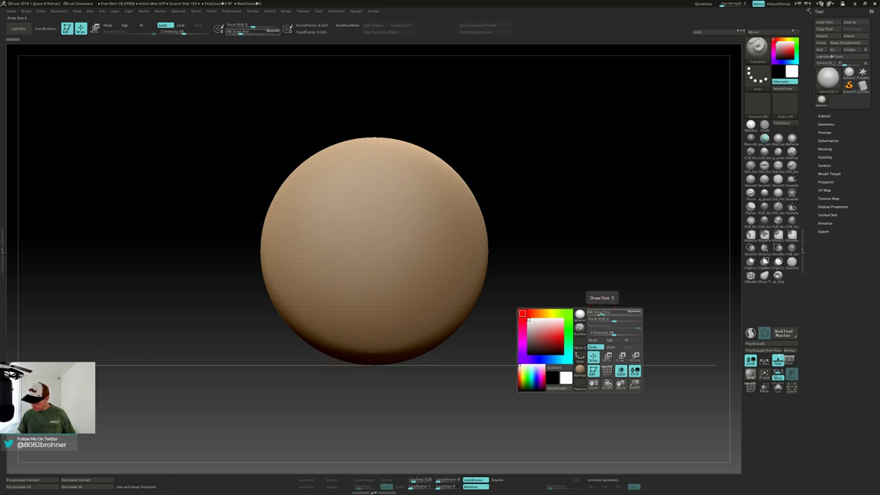
{"action": "left_click", "coordinate": [605, 315]}
{"action": "left_click", "coordinate": [292, 397]}
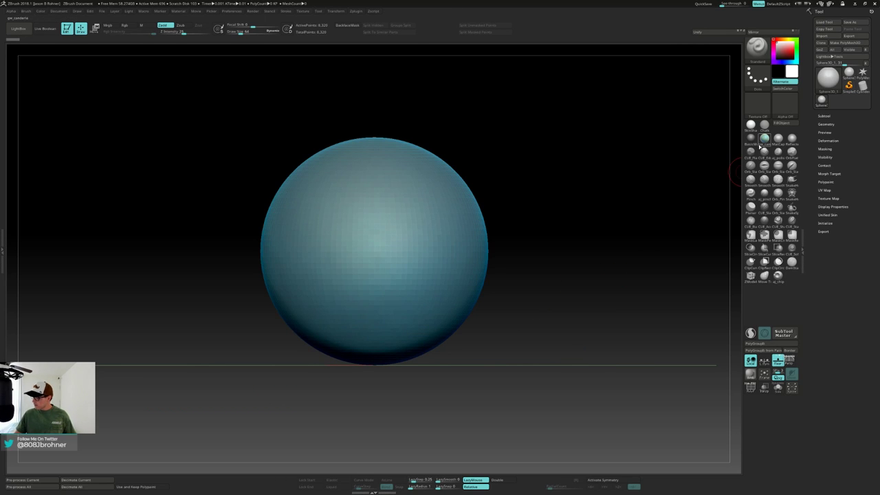
{"action": "mouse_move", "coordinate": [550, 228]}
{"action": "left_mouse_down"}
{"action": "mouse_move", "coordinate": [544, 250]}
{"action": "mouse_move", "coordinate": [553, 235]}
{"action": "mouse_move", "coordinate": [536, 229]}
{"action": "left_mouse_up"}
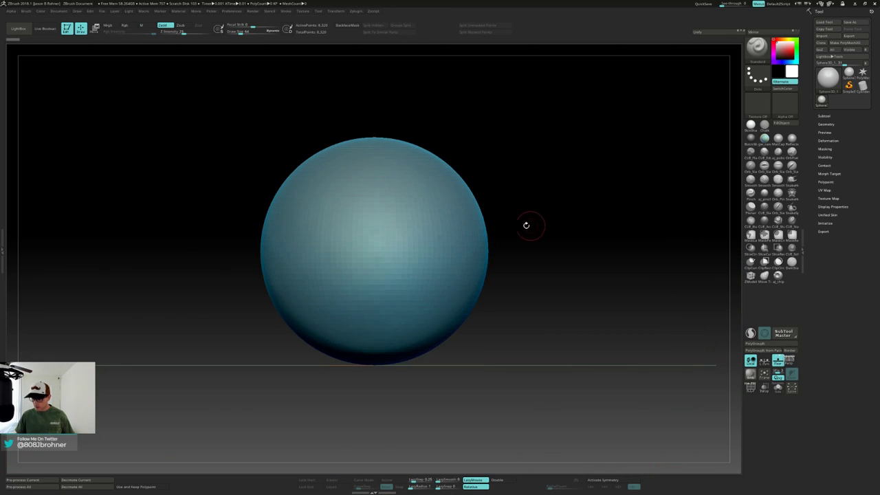
Switch to the Orb_Cracks brush and activate X symmetry for sculpting on the sphere.
{"action": "key", "text": "1"}
{"action": "left_click_drag", "start_coordinate": [475, 180], "coordinate": [521, 203]}
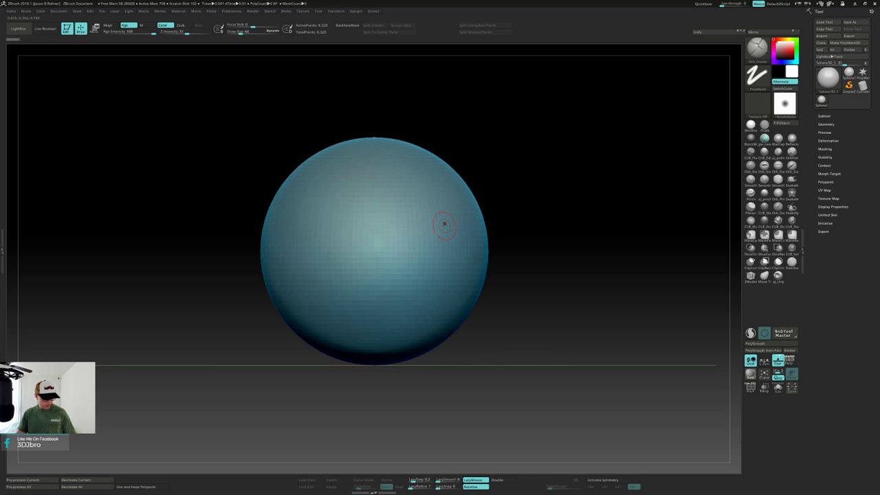
{"action": "key", "text": "x"}
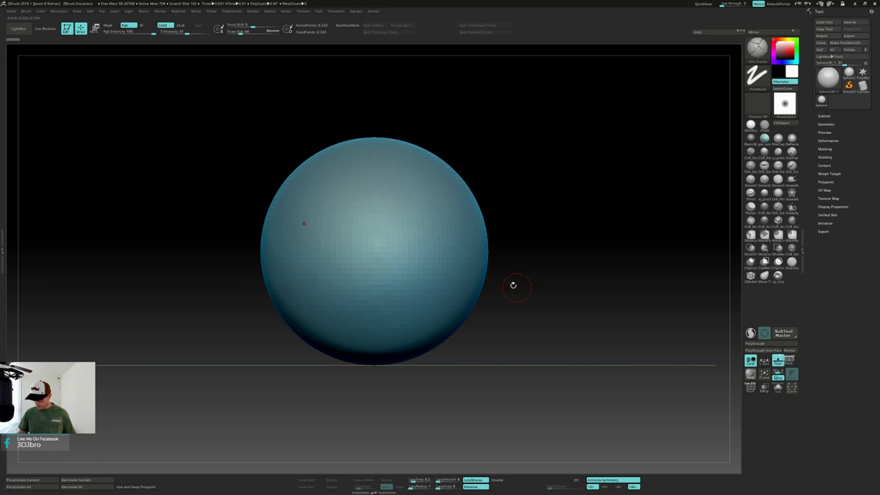
Convert the sphere into a PolyMesh3D so it can be sculpted, and undo the test stroke made on it.
{"action": "left_click", "coordinate": [429, 232]}
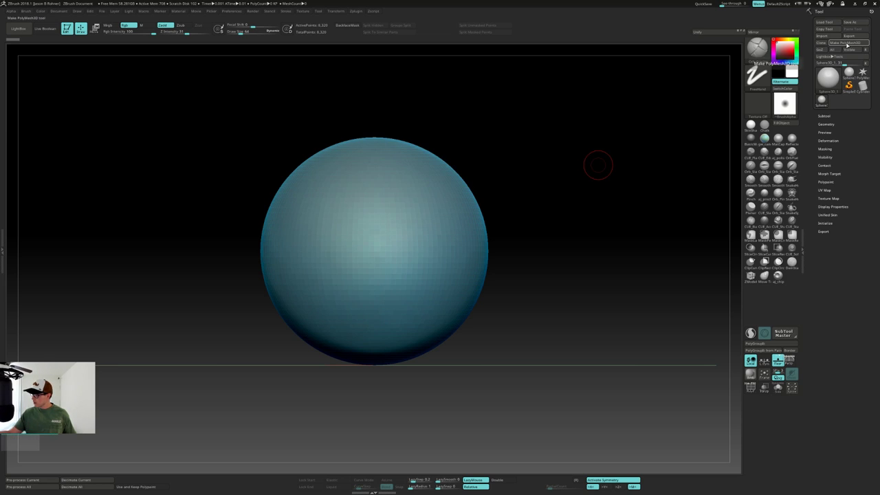
{"action": "left_click", "coordinate": [845, 43]}
{"action": "left_click_drag", "start_coordinate": [426, 178], "coordinate": [430, 264]}
{"action": "key", "text": "ctrl+z"}
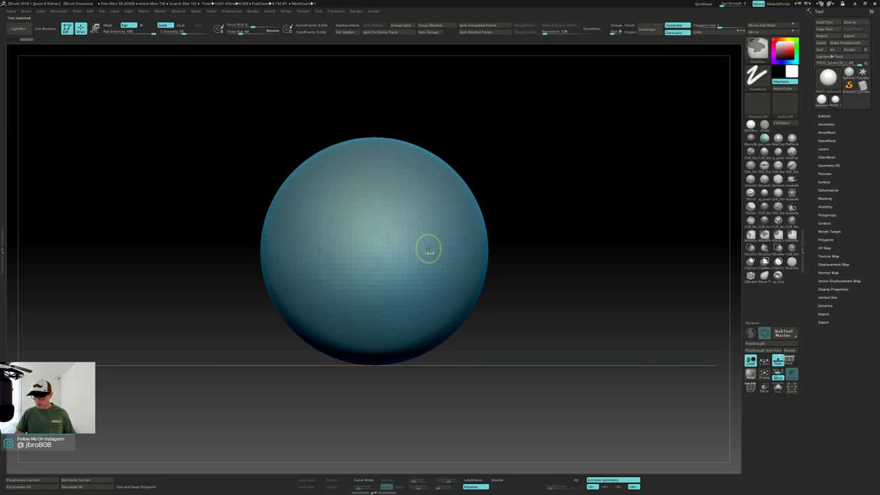
View the sphere from above and change the symmetry from X to radial symmetry around the Y axis.
{"action": "mouse_move", "coordinate": [545, 247]}
{"action": "left_mouse_down"}
{"action": "mouse_move", "coordinate": [544, 255]}
{"action": "mouse_move", "coordinate": [547, 247]}
{"action": "mouse_move", "coordinate": [530, 249]}
{"action": "mouse_move", "coordinate": [546, 242]}
{"action": "mouse_move", "coordinate": [546, 229]}
{"action": "mouse_move", "coordinate": [540, 244]}
{"action": "left_mouse_up"}
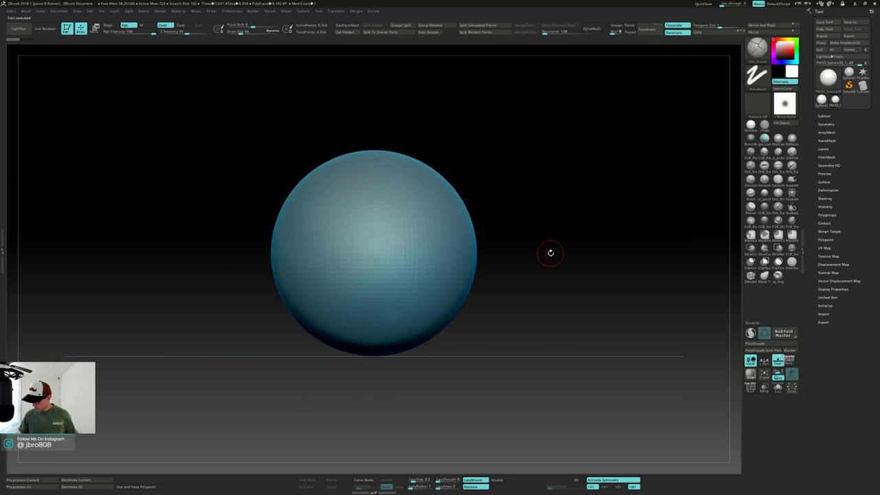
{"action": "left_click_drag", "start_coordinate": [569, 274], "coordinate": [497, 252]}
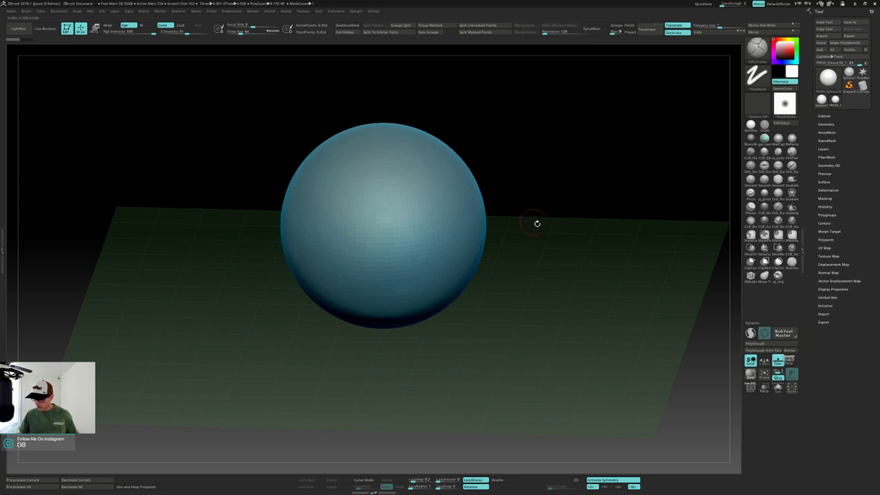
{"action": "left_click_drag", "start_coordinate": [537, 224], "coordinate": [541, 347]}
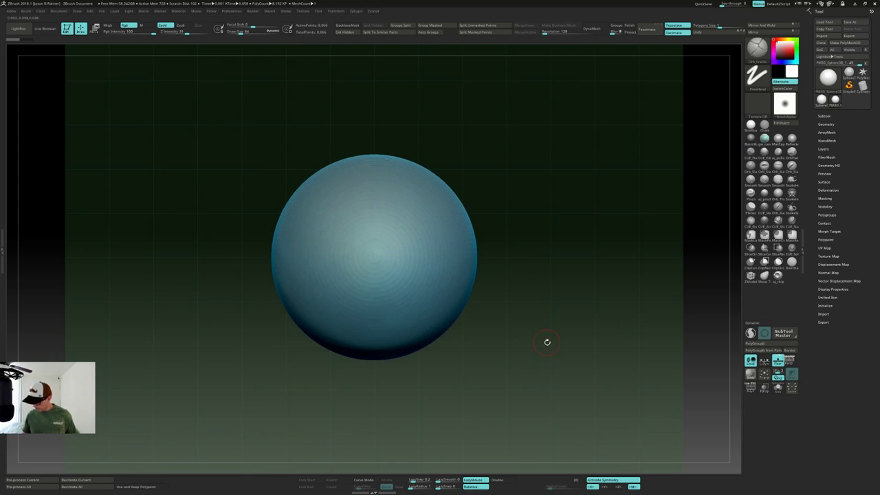
{"action": "left_click", "coordinate": [576, 480]}
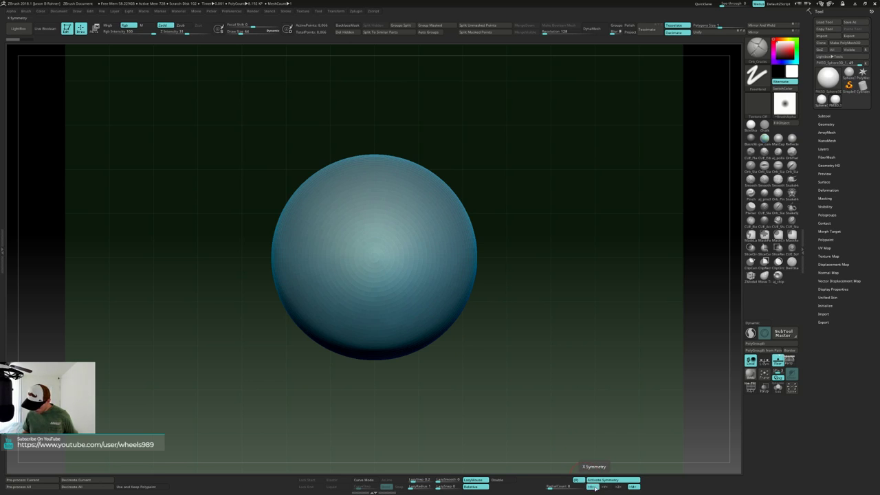
{"action": "left_click", "coordinate": [593, 487]}
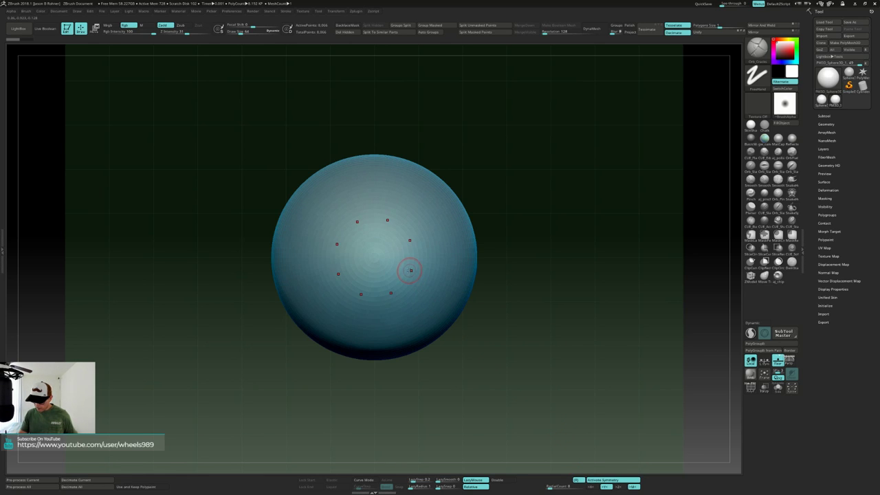
Try the radial symmetry with a stroke on the sphere's top, undo it, and try combining X with Y symmetry.
{"action": "left_click_drag", "start_coordinate": [390, 258], "coordinate": [416, 283]}
{"action": "left_click_drag", "start_coordinate": [537, 300], "coordinate": [533, 239]}
{"action": "key", "text": "ctrl+z"}
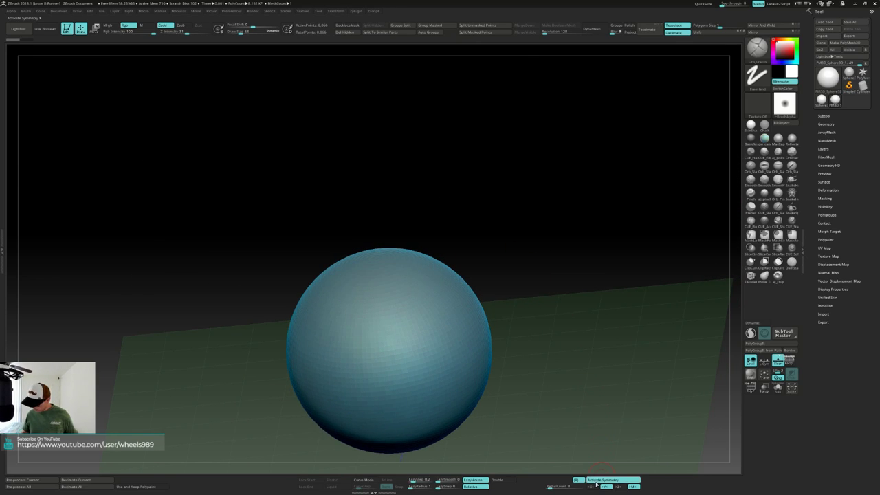
{"action": "left_click", "coordinate": [593, 487]}
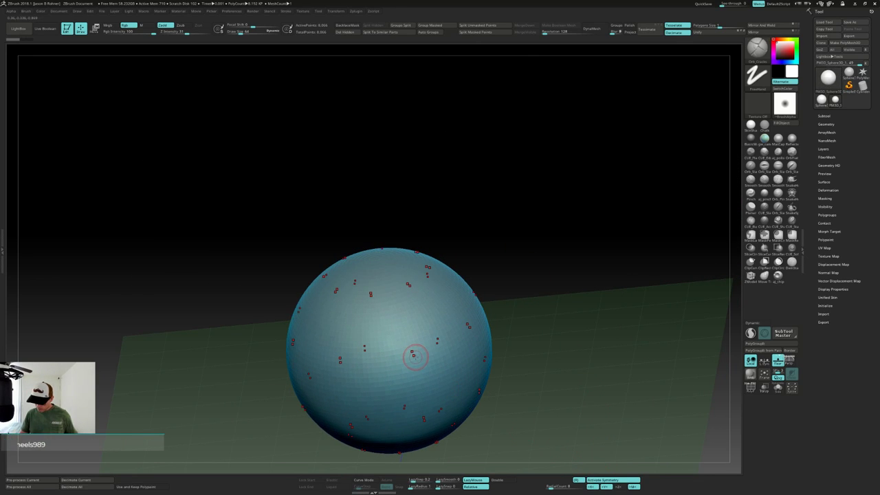
{"action": "left_click_drag", "start_coordinate": [609, 432], "coordinate": [522, 385], "text": "shift"}
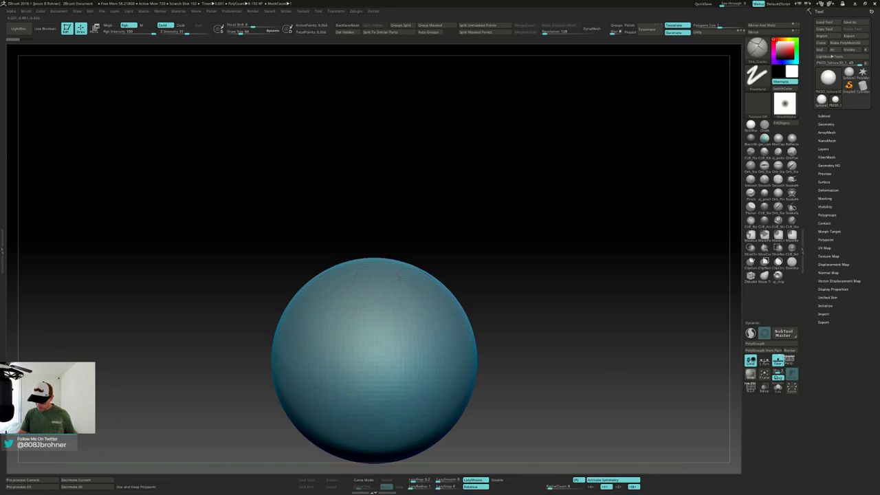
Try a radially mirrored groove stroke down the sphere's side and undo it.
{"action": "mouse_move", "coordinate": [412, 309]}
{"action": "left_mouse_down"}
{"action": "mouse_move", "coordinate": [420, 357]}
{"action": "mouse_move", "coordinate": [393, 437]}
{"action": "left_mouse_up"}
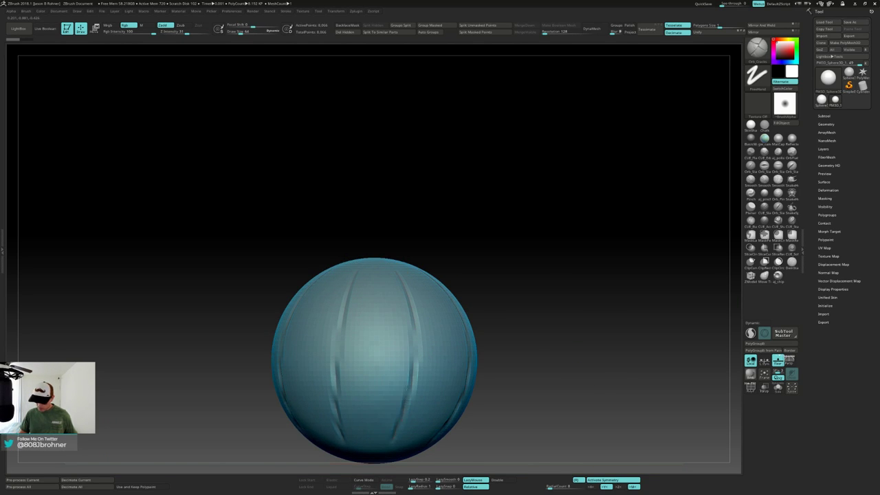
{"action": "key", "text": "ctrl+z"}
{"action": "key", "text": "ctrl+z"}
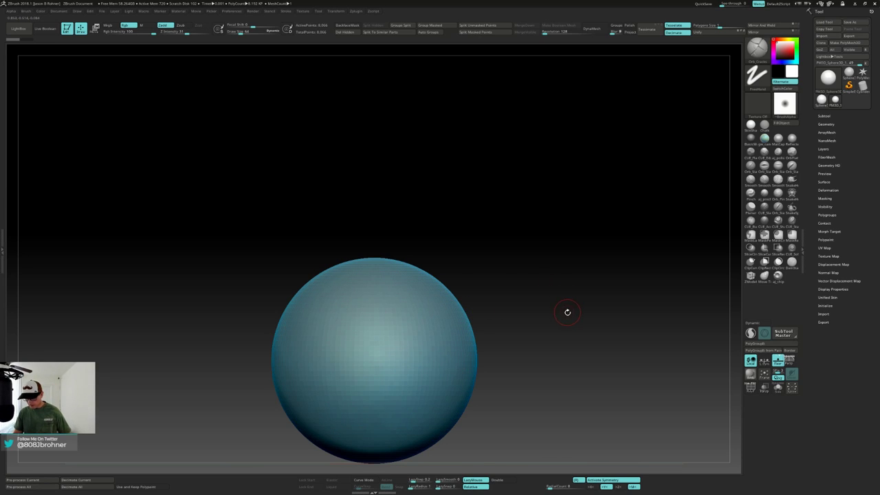
Set the DynaMesh resolution to 512 and apply DynaMesh to the sphere.
{"action": "left_click_drag", "start_coordinate": [554, 325], "coordinate": [566, 263], "text": "alt"}
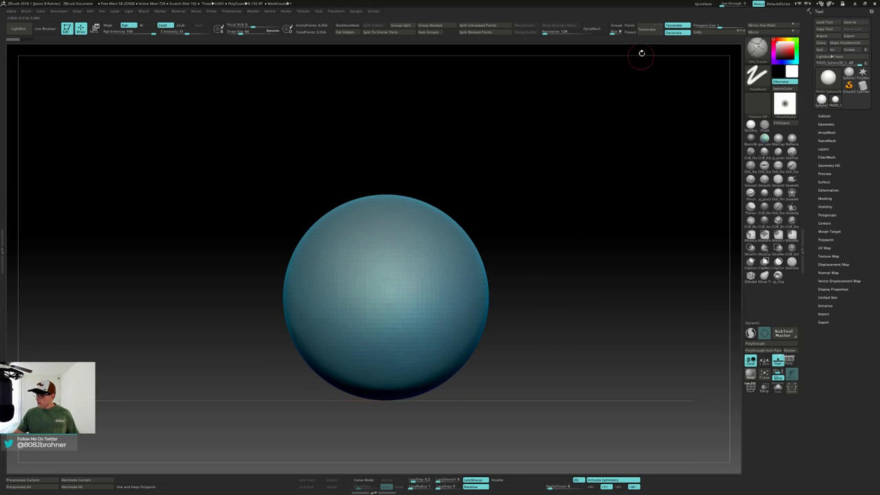
{"action": "left_click", "coordinate": [569, 32]}
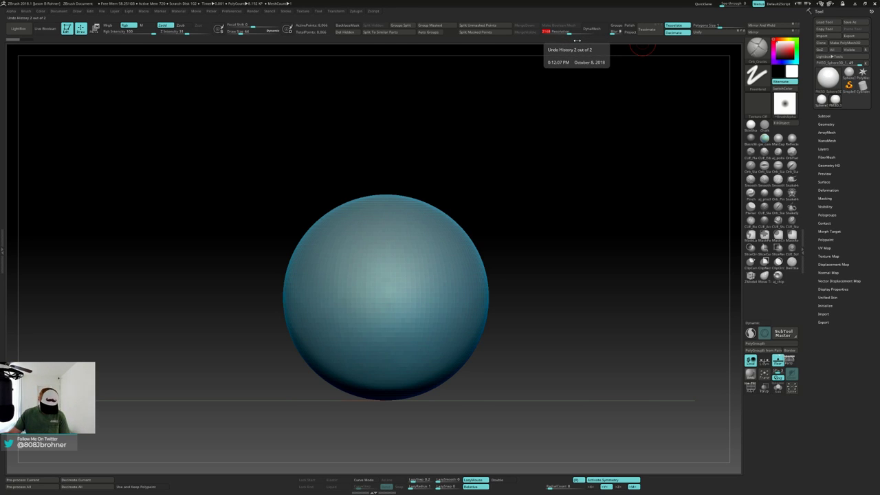
{"action": "type", "text": "512"}
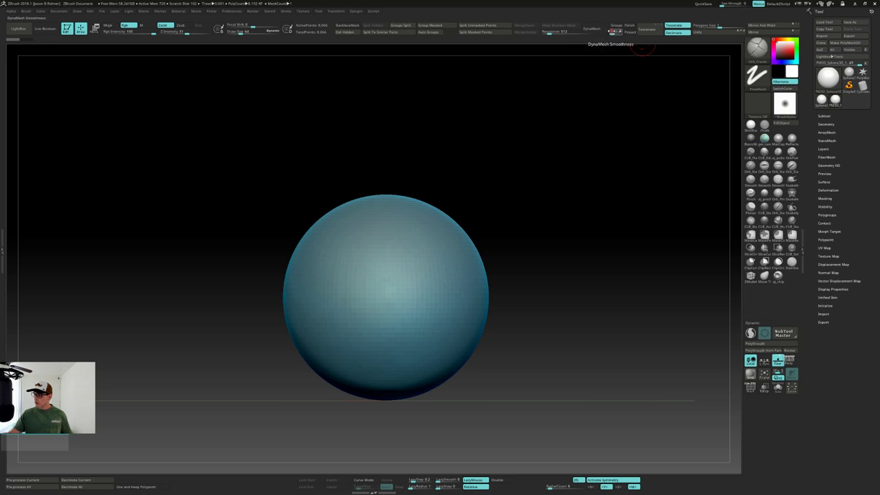
{"action": "left_click", "coordinate": [598, 28]}
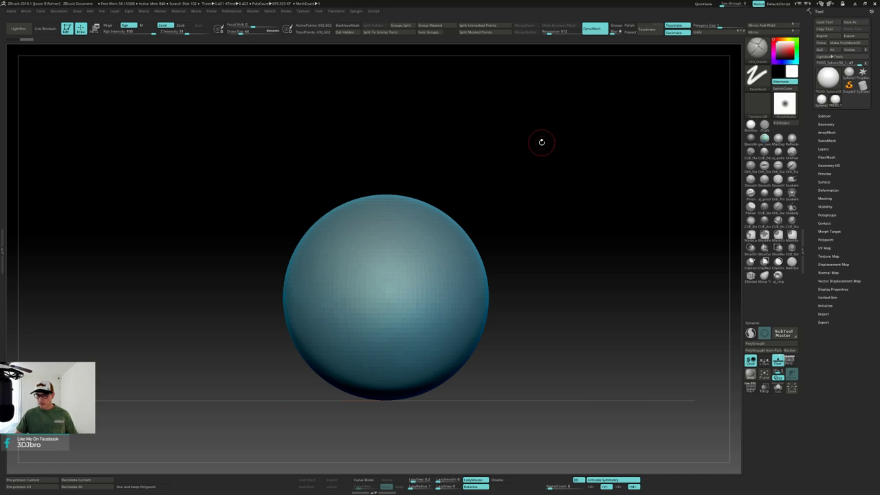
Try an Orb_Cracks stroke on the upper side of the remeshed sphere and undo it.
{"action": "mouse_move", "coordinate": [524, 134]}
{"action": "left_mouse_down"}
{"action": "mouse_move", "coordinate": [523, 155]}
{"action": "mouse_move", "coordinate": [523, 147]}
{"action": "left_mouse_up"}
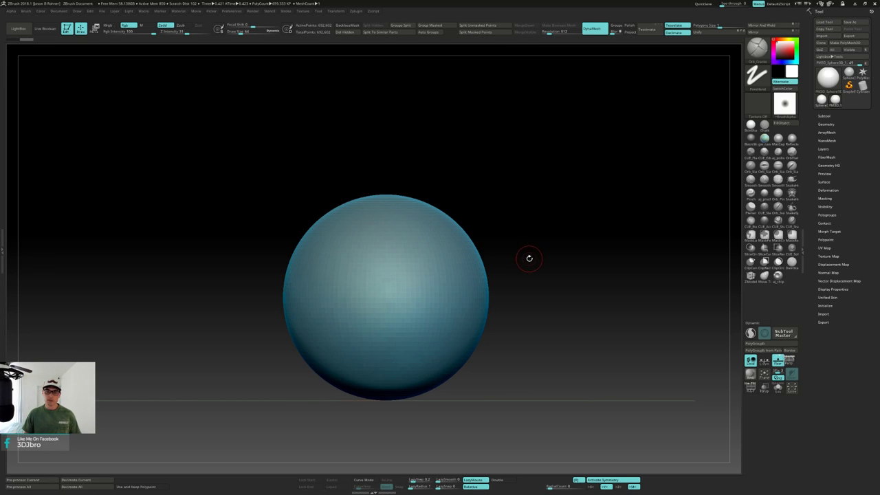
{"action": "left_click_drag", "start_coordinate": [545, 237], "coordinate": [520, 254]}
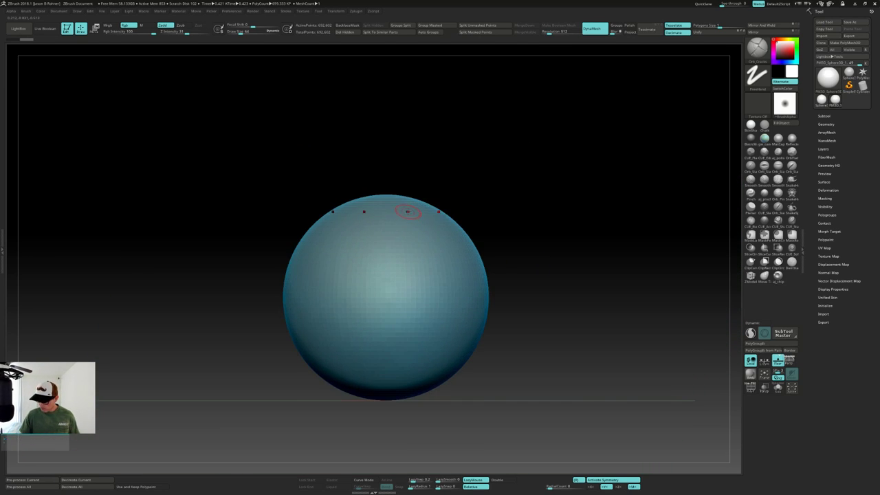
{"action": "left_click_drag", "start_coordinate": [408, 212], "coordinate": [426, 265]}
{"action": "key", "text": "ctrl+z"}
{"action": "mouse_move", "coordinate": [541, 243]}
{"action": "left_mouse_down"}
{"action": "mouse_move", "coordinate": [535, 274]}
{"action": "mouse_move", "coordinate": [556, 255]}
{"action": "mouse_move", "coordinate": [546, 262]}
{"action": "mouse_move", "coordinate": [539, 246]}
{"action": "mouse_move", "coordinate": [540, 281]}
{"action": "mouse_move", "coordinate": [540, 271]}
{"action": "left_mouse_up"}
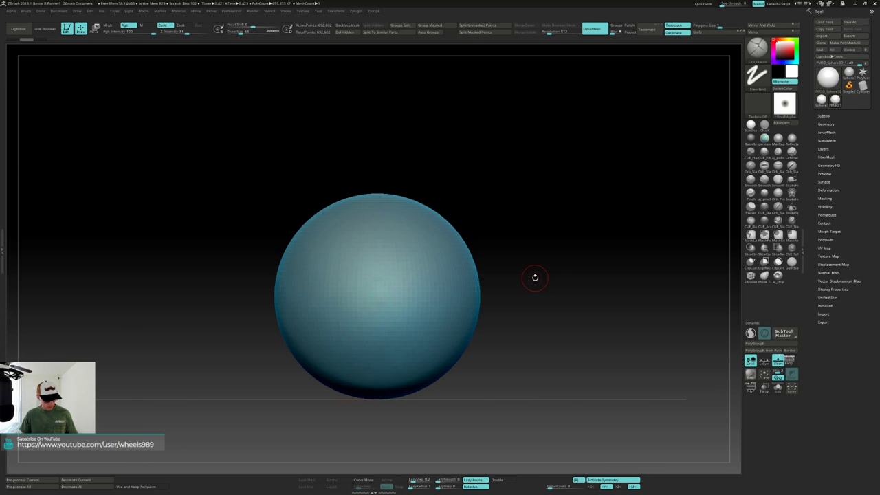
Try flattening the sphere's top and bottom with an enlarged Move brush, and undo both changes.
{"action": "key", "text": "b"}
{"action": "key", "text": "m"}
{"action": "key", "text": "v"}
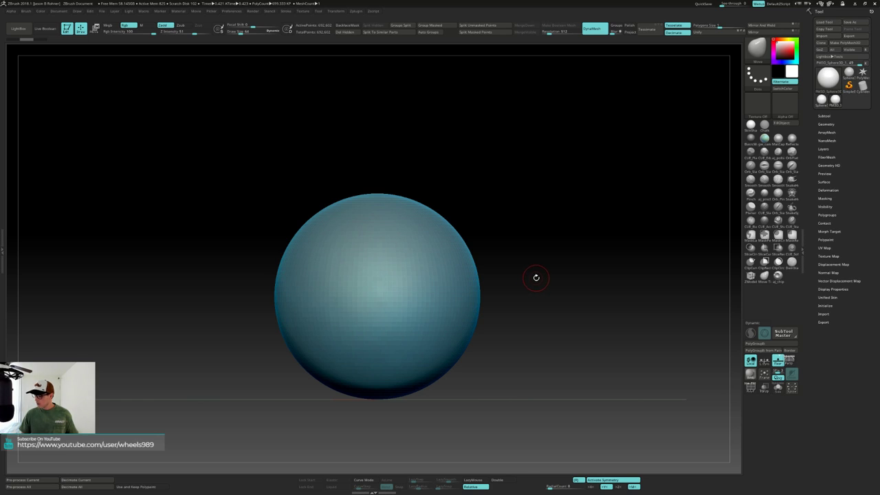
{"action": "left_click_drag", "start_coordinate": [536, 280], "coordinate": [546, 280]}
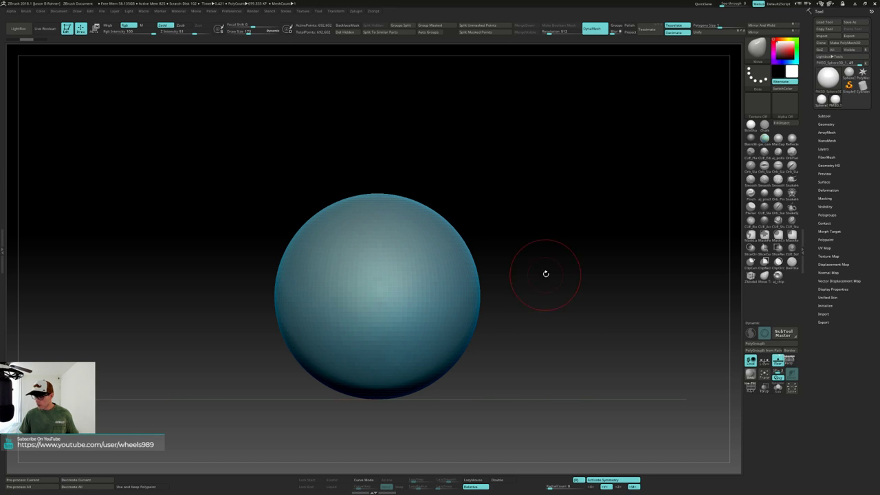
{"action": "key", "text": "s"}
{"action": "left_click_drag", "start_coordinate": [526, 222], "coordinate": [540, 221]}
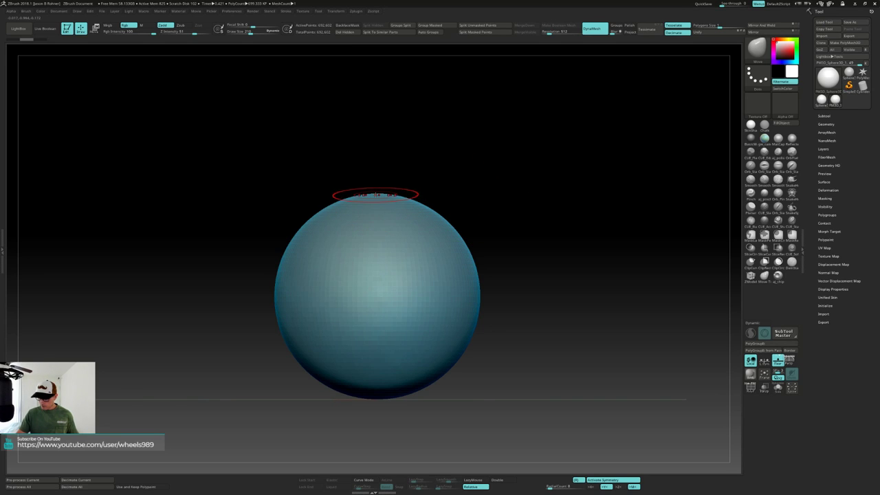
{"action": "left_click_drag", "start_coordinate": [375, 195], "coordinate": [375, 201]}
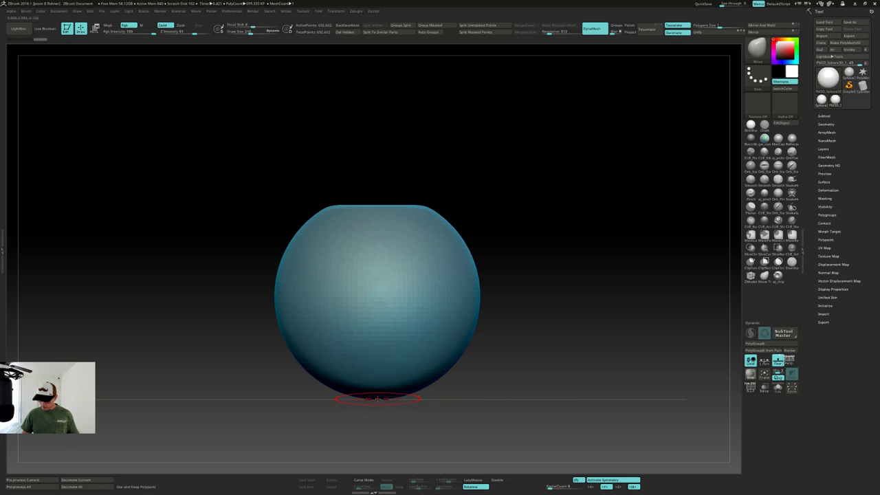
{"action": "left_click_drag", "start_coordinate": [377, 396], "coordinate": [378, 388]}
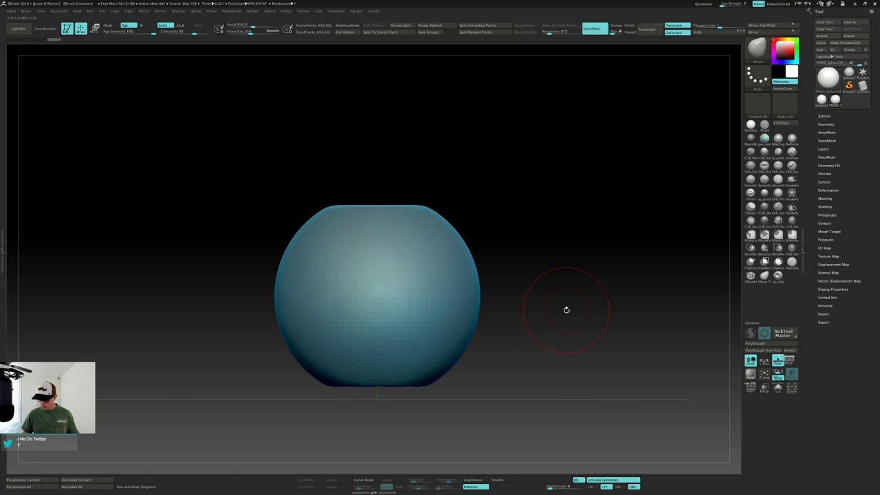
{"action": "mouse_move", "coordinate": [568, 301]}
{"action": "left_mouse_down"}
{"action": "mouse_move", "coordinate": [570, 266]}
{"action": "mouse_move", "coordinate": [568, 305]}
{"action": "left_mouse_up"}
{"action": "key", "text": "ctrl+z"}
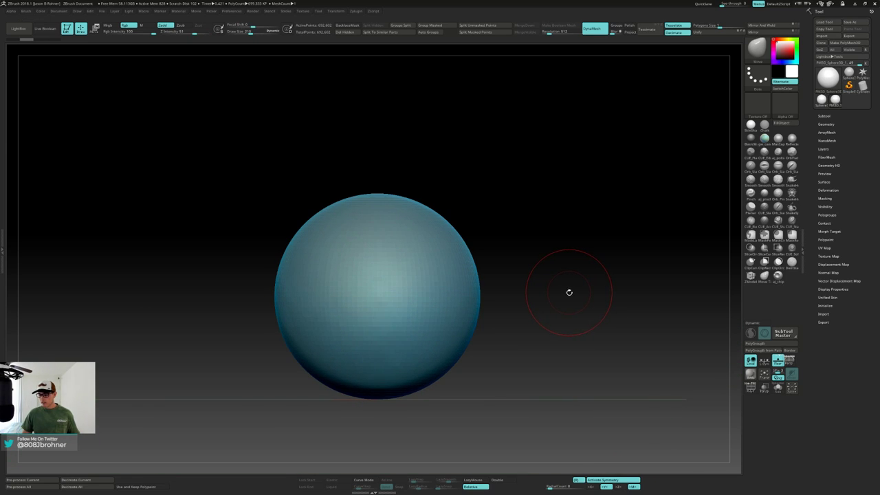
Reduce the brush size and try the Move brush around the sphere's top pole, undoing the edit.
{"action": "mouse_move", "coordinate": [563, 229]}
{"action": "left_mouse_down"}
{"action": "mouse_move", "coordinate": [563, 254]}
{"action": "mouse_move", "coordinate": [568, 245]}
{"action": "left_mouse_up"}
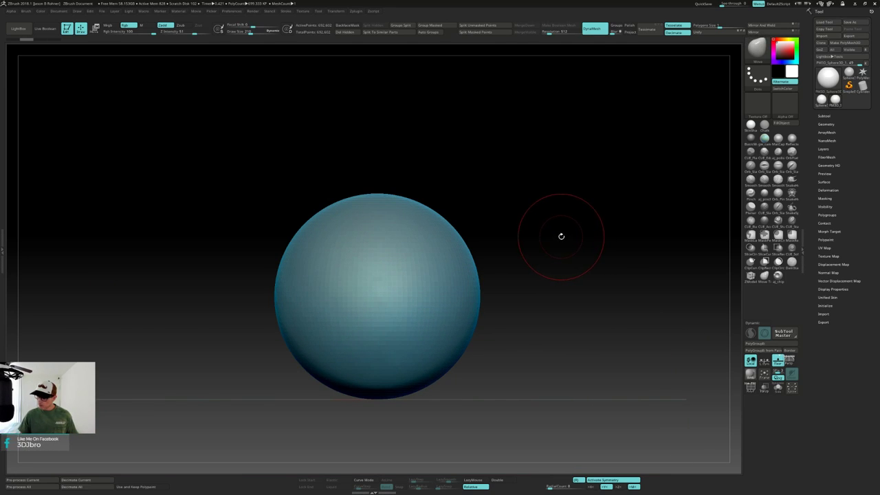
{"action": "left_click_drag", "start_coordinate": [563, 230], "coordinate": [554, 252]}
{"action": "key", "text": "s"}
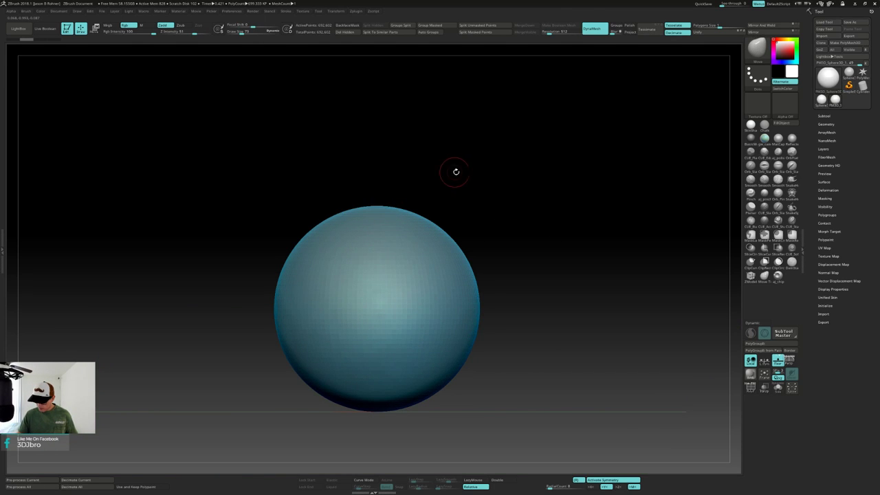
{"action": "left_click_drag", "start_coordinate": [455, 171], "coordinate": [454, 191]}
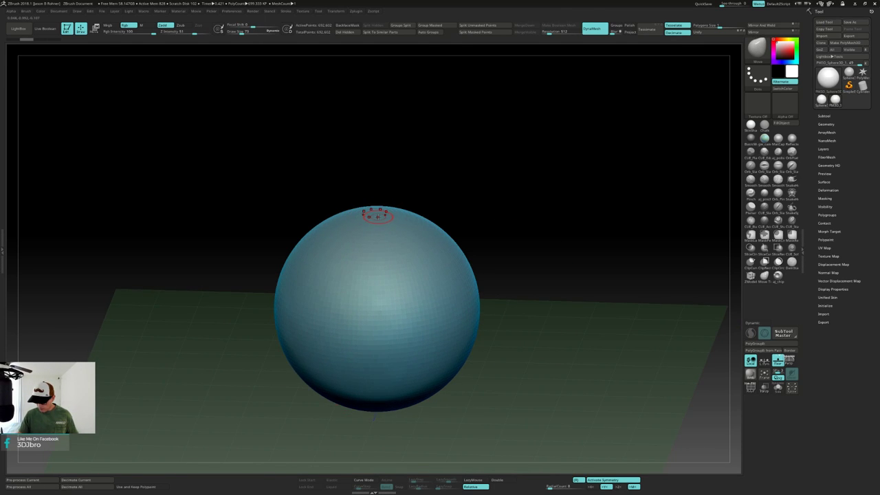
{"action": "left_click_drag", "start_coordinate": [413, 173], "coordinate": [413, 167], "text": "shift"}
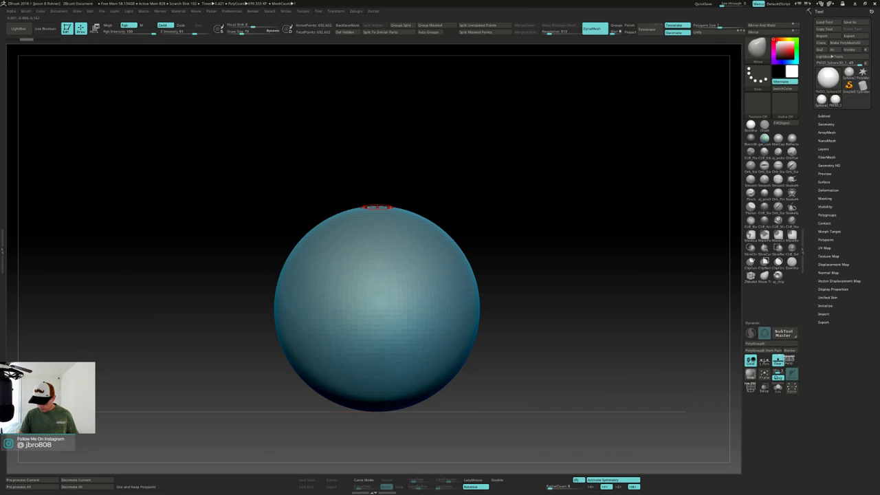
{"action": "key", "text": "ctrl+z"}
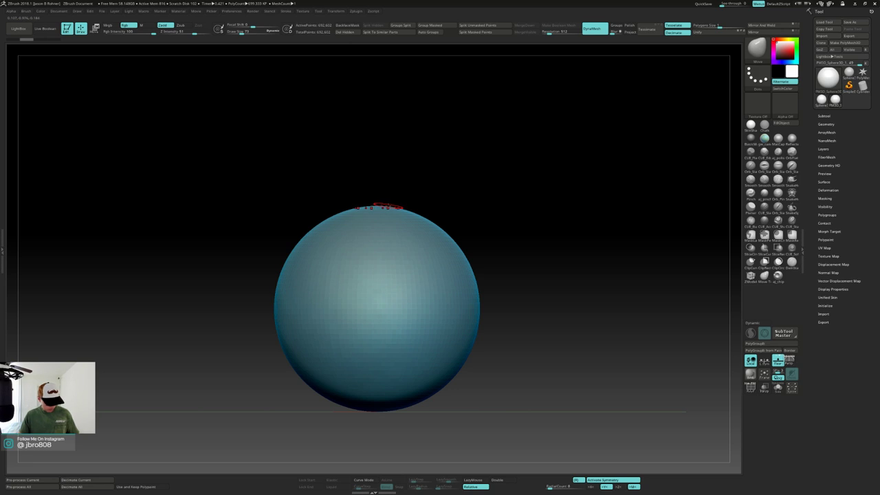
Carve radial Orb_Cracks grooves from the sphere's top pole all the way down to its bottom pole.
{"action": "key", "text": "3"}
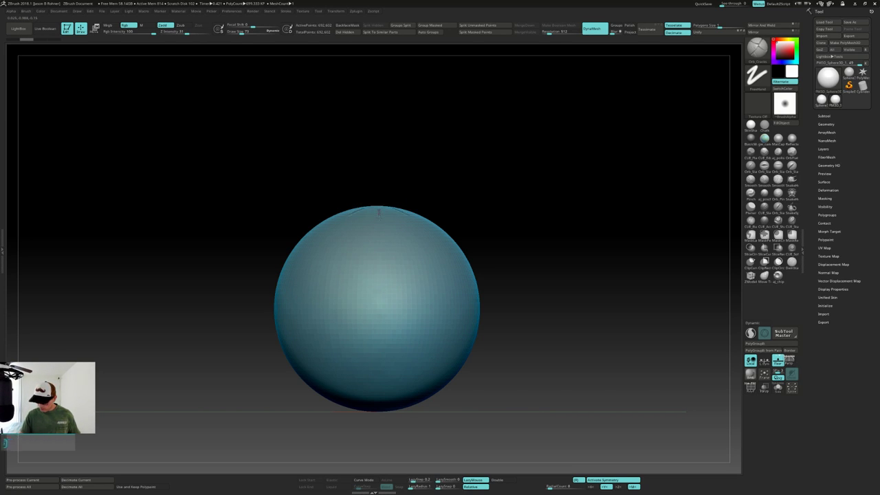
{"action": "left_click_drag", "start_coordinate": [376, 208], "coordinate": [378, 365]}
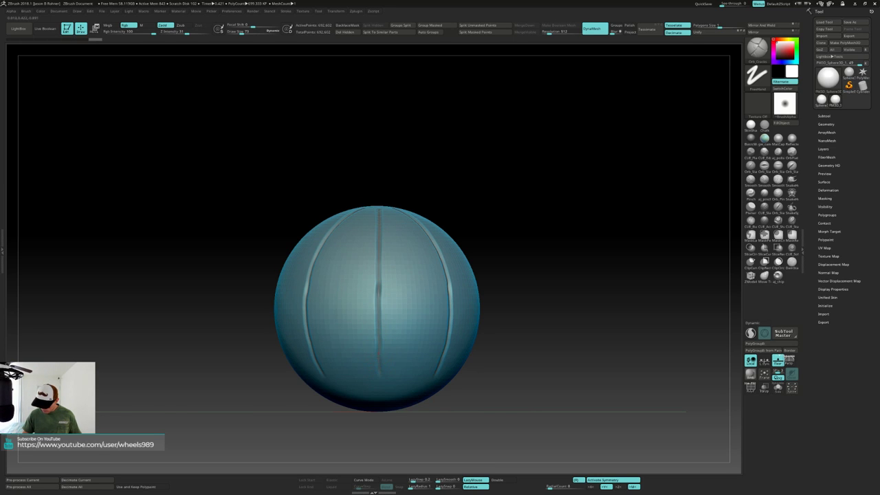
{"action": "left_click_drag", "start_coordinate": [495, 355], "coordinate": [503, 262], "text": "alt"}
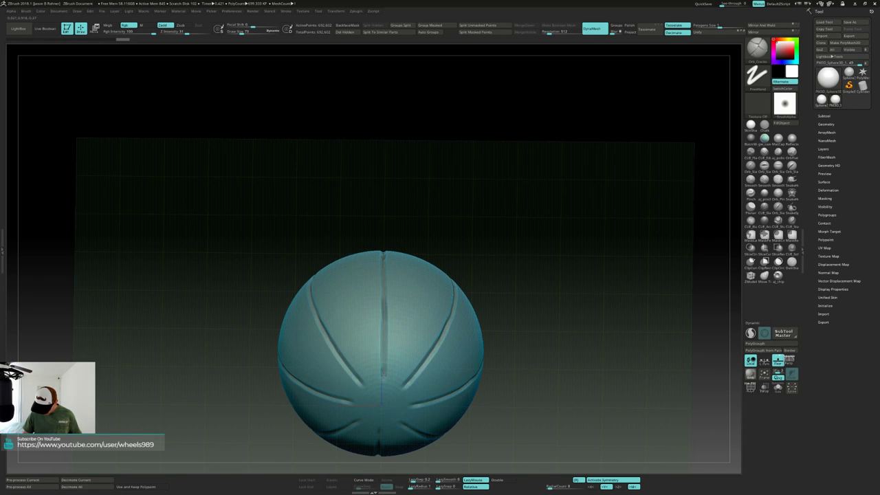
{"action": "left_click_drag", "start_coordinate": [384, 373], "coordinate": [383, 398]}
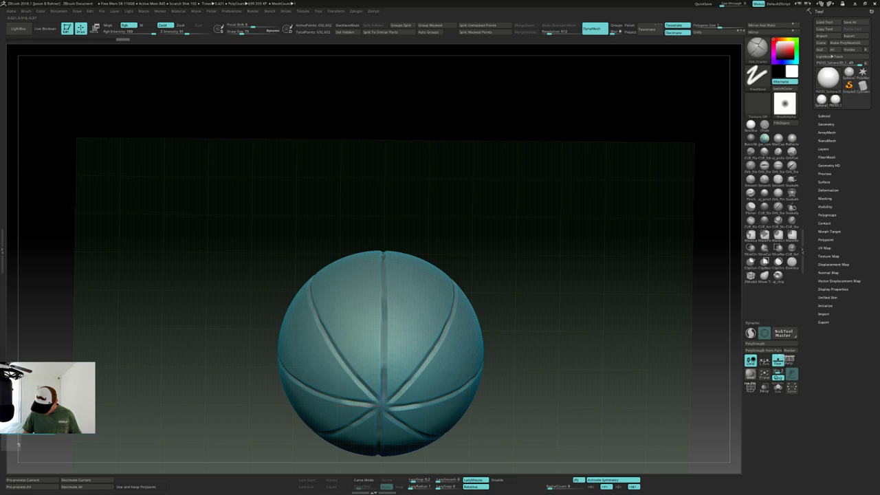
{"action": "left_click_drag", "start_coordinate": [493, 241], "coordinate": [498, 364]}
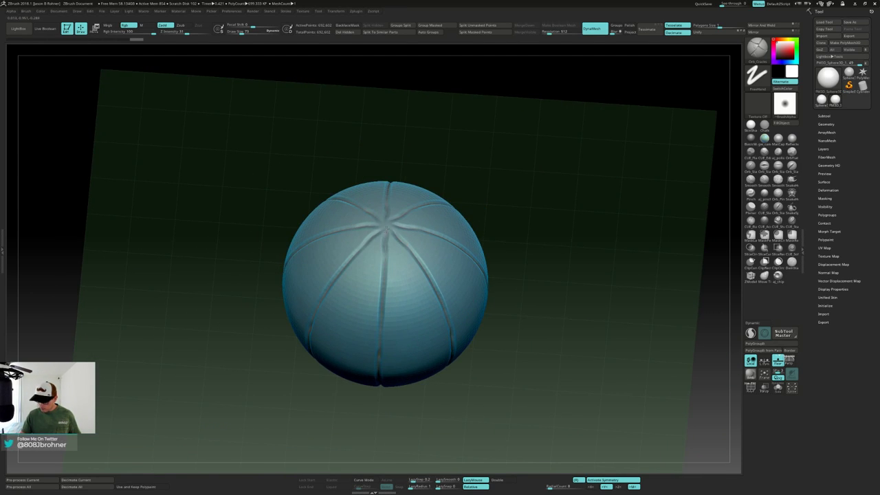
{"action": "left_click_drag", "start_coordinate": [532, 287], "coordinate": [564, 245]}
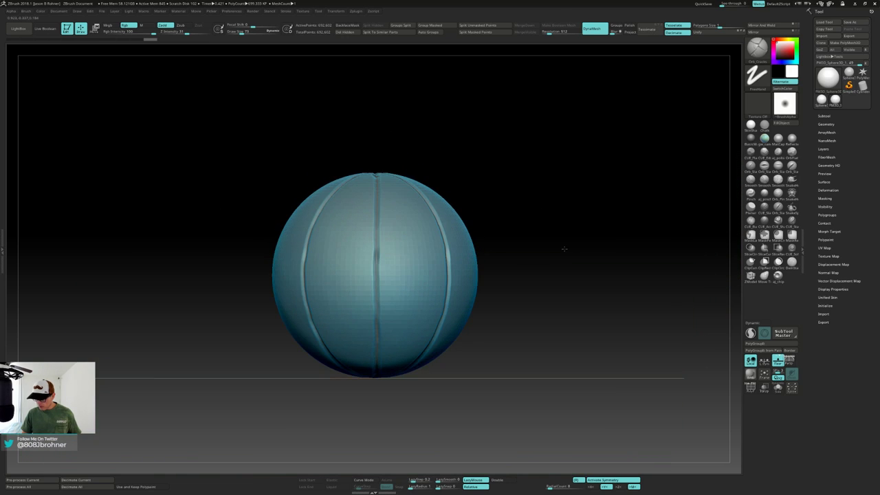
Switch to the ClayBuildup brush and build up the ribs between the grooves near the top pole.
{"action": "key", "text": "b"}
{"action": "key", "text": "c"}
{"action": "key", "text": "b"}
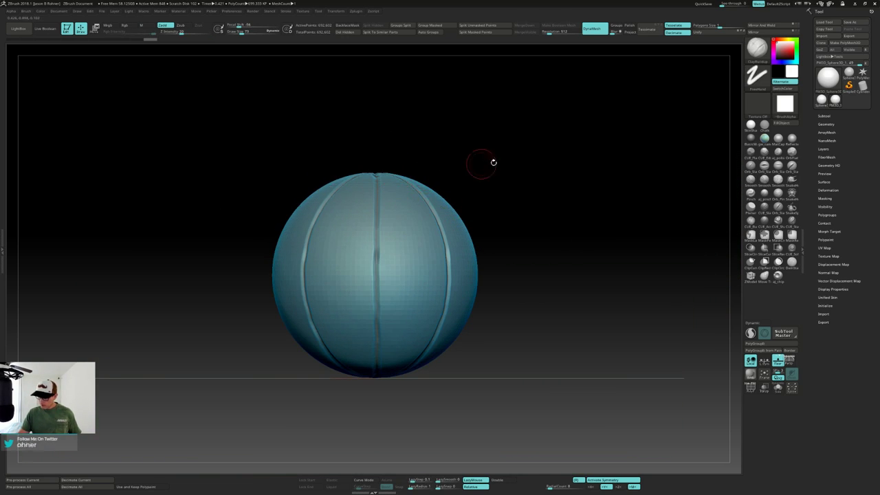
{"action": "left_click_drag", "start_coordinate": [493, 162], "coordinate": [512, 194]}
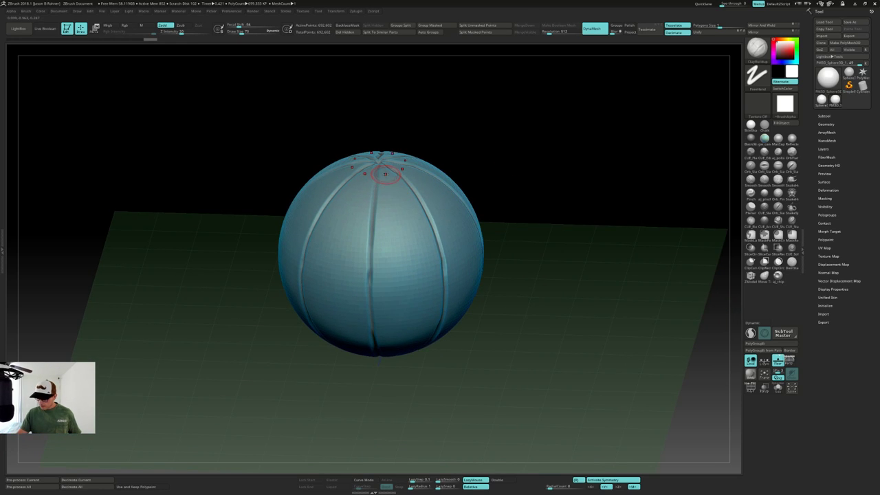
{"action": "mouse_move", "coordinate": [385, 171]}
{"action": "left_mouse_down"}
{"action": "mouse_move", "coordinate": [385, 222]}
{"action": "mouse_move", "coordinate": [406, 226]}
{"action": "left_mouse_up"}
{"action": "left_click_drag", "start_coordinate": [404, 189], "coordinate": [415, 222]}
Extend the clay build-up strokes down each rib toward the sphere's middle.
{"action": "left_click_drag", "start_coordinate": [492, 187], "coordinate": [487, 152]}
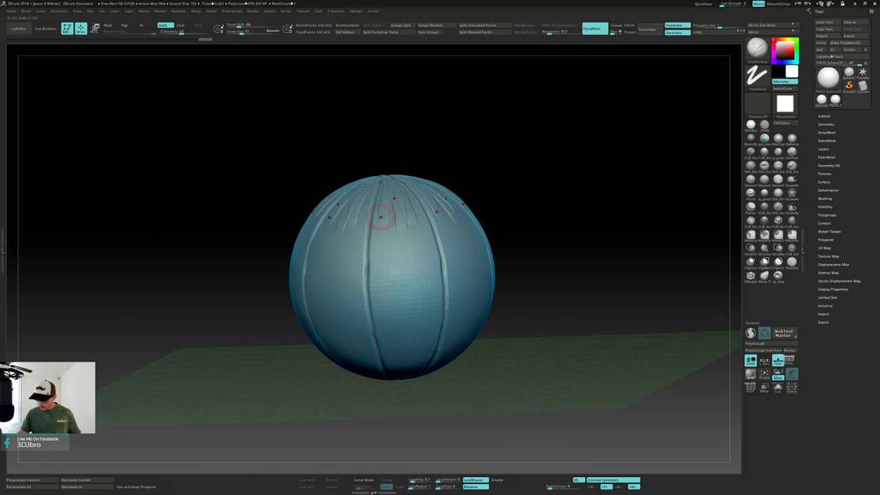
{"action": "mouse_move", "coordinate": [380, 217]}
{"action": "left_mouse_down"}
{"action": "mouse_move", "coordinate": [377, 270]}
{"action": "mouse_move", "coordinate": [395, 266]}
{"action": "left_mouse_up"}
{"action": "left_click_drag", "start_coordinate": [419, 210], "coordinate": [421, 254]}
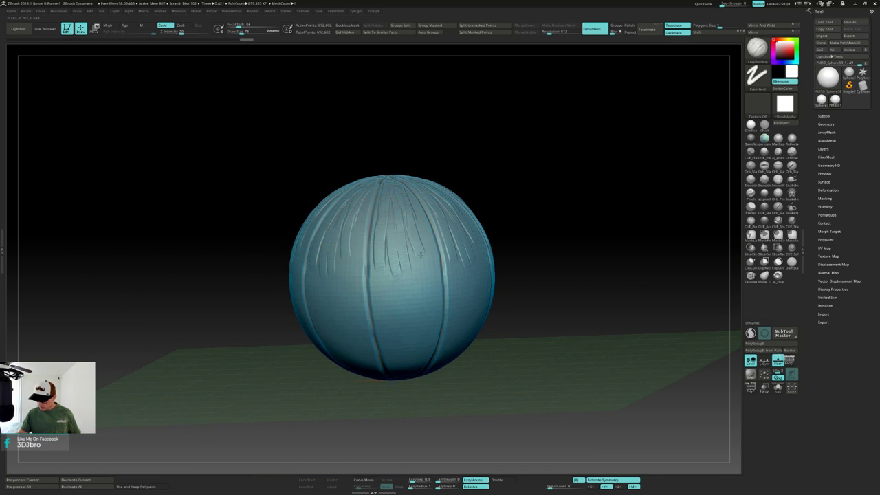
{"action": "left_click_drag", "start_coordinate": [417, 209], "coordinate": [418, 251]}
{"action": "left_click_drag", "start_coordinate": [509, 237], "coordinate": [505, 199]}
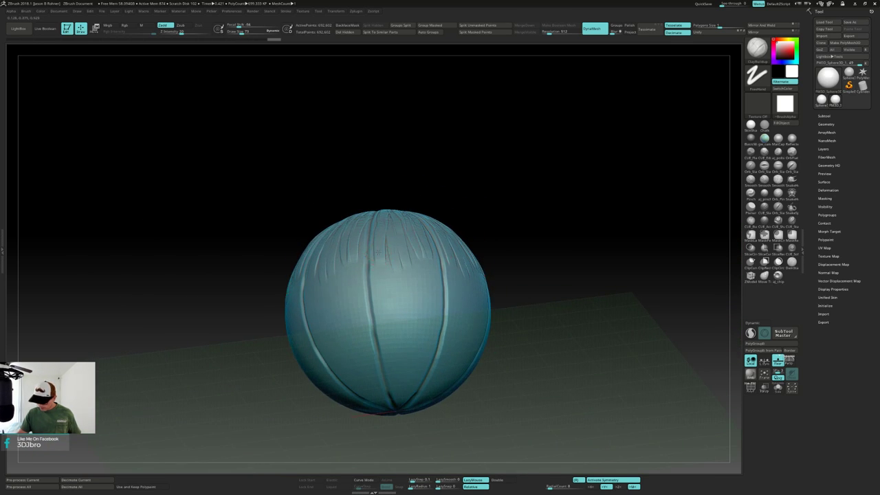
{"action": "mouse_move", "coordinate": [379, 253]}
{"action": "left_mouse_down"}
{"action": "mouse_move", "coordinate": [382, 316]}
{"action": "mouse_move", "coordinate": [399, 317]}
{"action": "left_mouse_up"}
{"action": "mouse_move", "coordinate": [405, 247]}
{"action": "left_mouse_down"}
{"action": "mouse_move", "coordinate": [403, 319]}
{"action": "mouse_move", "coordinate": [421, 313]}
{"action": "left_mouse_up"}
{"action": "left_click_drag", "start_coordinate": [429, 258], "coordinate": [428, 313]}
Hide the floor grid and continue the clay strokes along the ribs' lower half to the bottom pole.
{"action": "right_click_drag", "start_coordinate": [402, 315], "coordinate": [411, 297]}
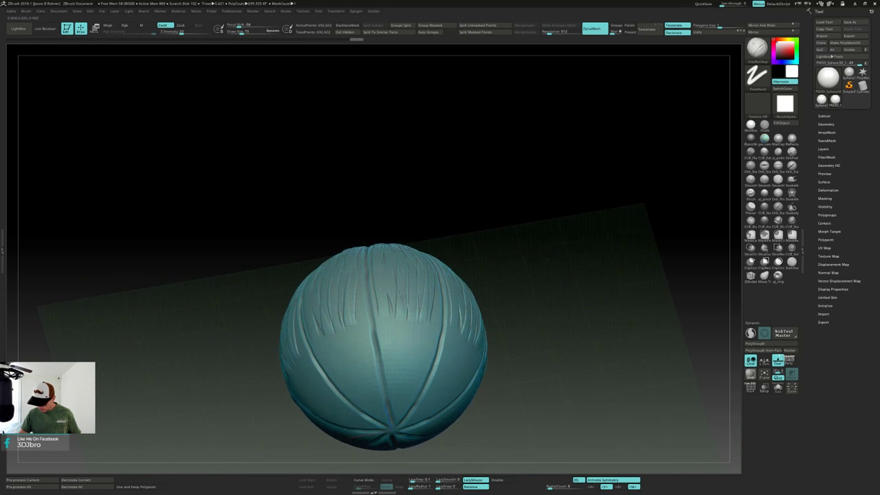
{"action": "left_click", "coordinate": [778, 360]}
{"action": "left_click_drag", "start_coordinate": [557, 321], "coordinate": [522, 235], "text": "alt"}
{"action": "left_click_drag", "start_coordinate": [523, 235], "coordinate": [520, 277]}
{"action": "left_click_drag", "start_coordinate": [356, 250], "coordinate": [350, 288]}
{"action": "left_click_drag", "start_coordinate": [365, 253], "coordinate": [360, 291]}
{"action": "mouse_move", "coordinate": [375, 243]}
{"action": "left_mouse_down"}
{"action": "mouse_move", "coordinate": [367, 286]}
{"action": "mouse_move", "coordinate": [381, 288]}
{"action": "mouse_move", "coordinate": [374, 301]}
{"action": "left_mouse_up"}
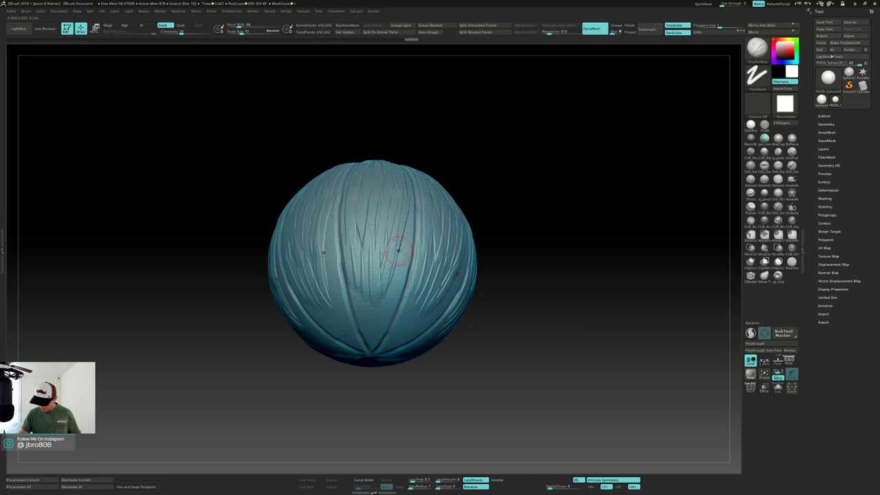
{"action": "left_click_drag", "start_coordinate": [400, 254], "coordinate": [391, 296]}
{"action": "left_click_drag", "start_coordinate": [405, 233], "coordinate": [377, 332]}
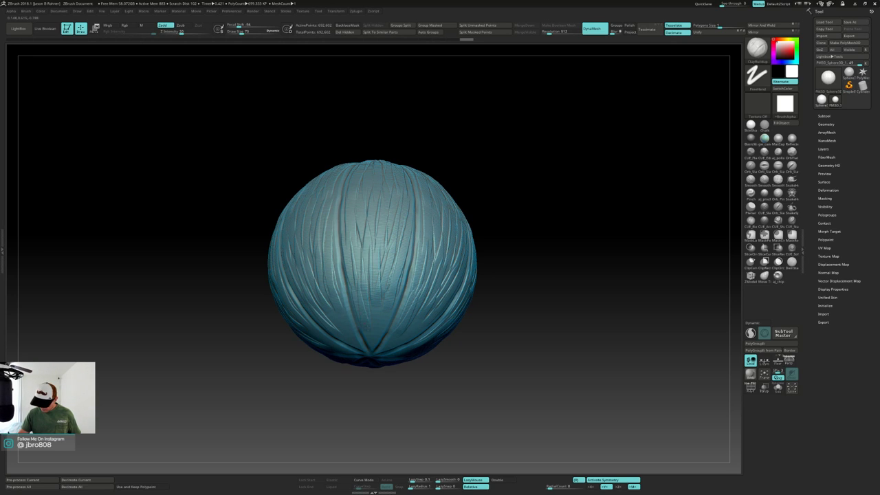
{"action": "mouse_move", "coordinate": [365, 293]}
{"action": "left_mouse_down"}
{"action": "mouse_move", "coordinate": [361, 328]}
{"action": "mouse_move", "coordinate": [368, 341]}
{"action": "mouse_move", "coordinate": [378, 322]}
{"action": "mouse_move", "coordinate": [373, 338]}
{"action": "left_mouse_up"}
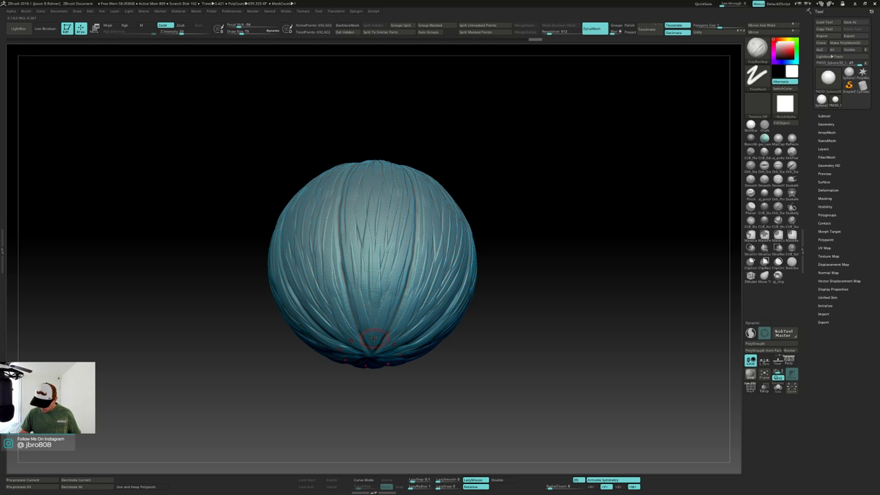
Add more ClayBuildup strokes along the ribs around the sphere's middle.
{"action": "mouse_move", "coordinate": [379, 283]}
{"action": "right_mouse_down"}
{"action": "mouse_move", "coordinate": [387, 317]}
{"action": "mouse_move", "coordinate": [417, 284]}
{"action": "mouse_move", "coordinate": [483, 326]}
{"action": "right_mouse_up"}
{"action": "mouse_move", "coordinate": [484, 326]}
{"action": "left_mouse_down"}
{"action": "mouse_move", "coordinate": [448, 335]}
{"action": "mouse_move", "coordinate": [485, 326]}
{"action": "left_mouse_up"}
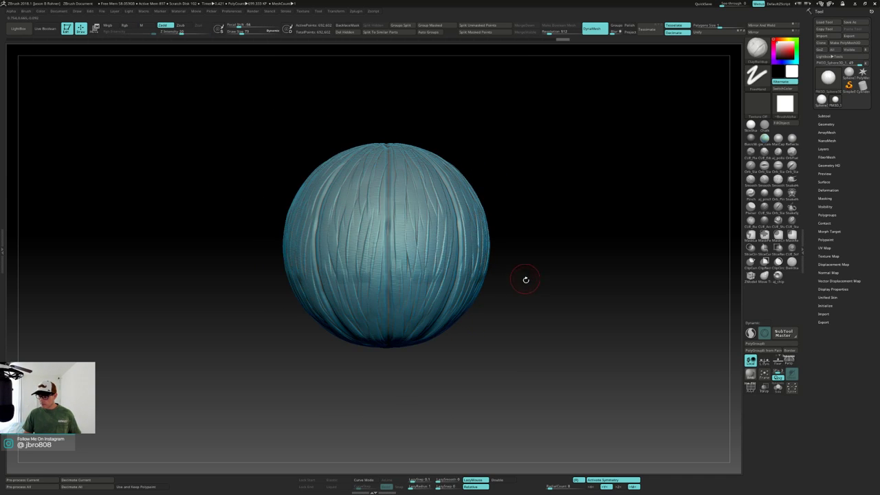
{"action": "left_click_drag", "start_coordinate": [526, 280], "coordinate": [514, 322], "text": "alt"}
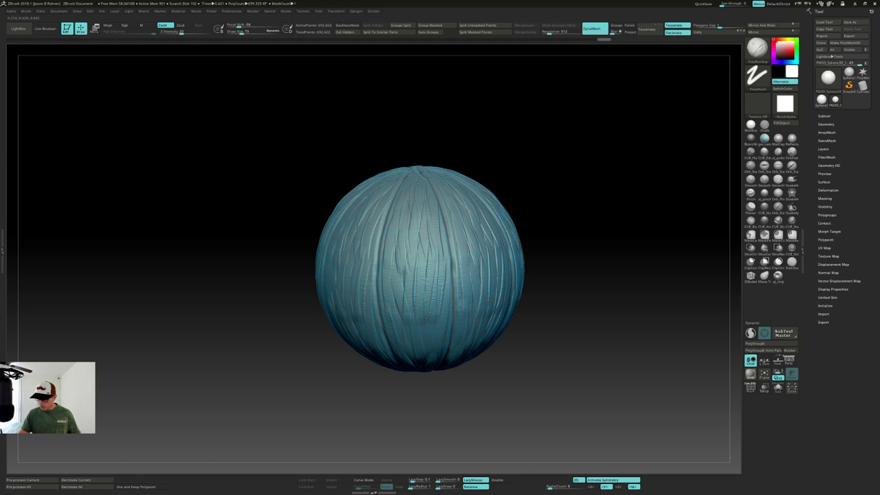
{"action": "left_click_drag", "start_coordinate": [425, 277], "coordinate": [423, 285]}
{"action": "left_click_drag", "start_coordinate": [417, 236], "coordinate": [417, 285]}
{"action": "left_click_drag", "start_coordinate": [533, 303], "coordinate": [568, 285]}
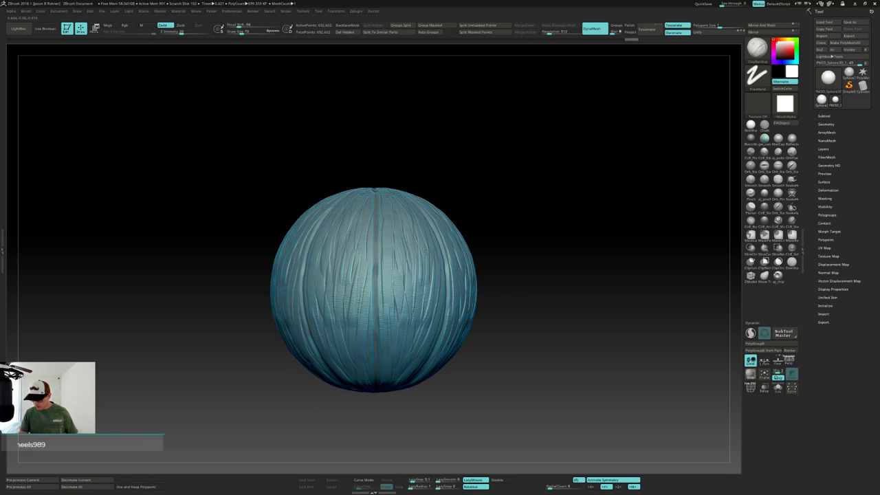
{"action": "left_click_drag", "start_coordinate": [425, 273], "coordinate": [423, 256], "text": "alt"}
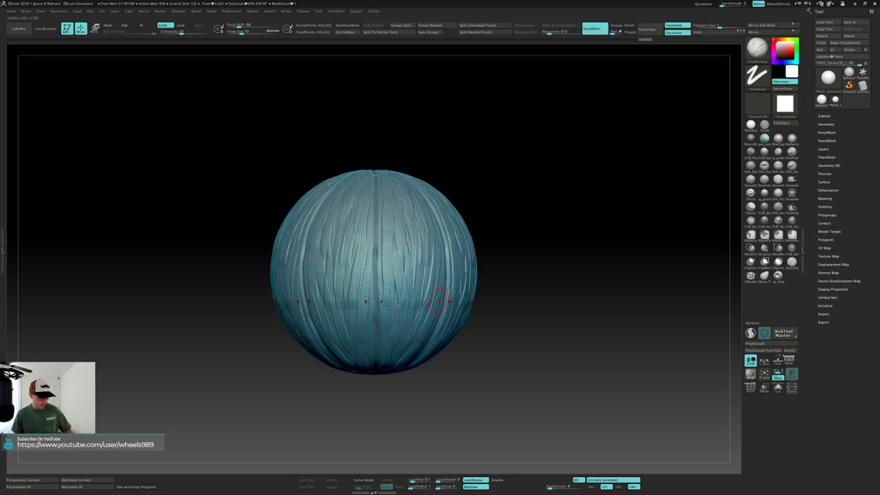
{"action": "right_click_drag", "start_coordinate": [466, 309], "coordinate": [446, 295]}
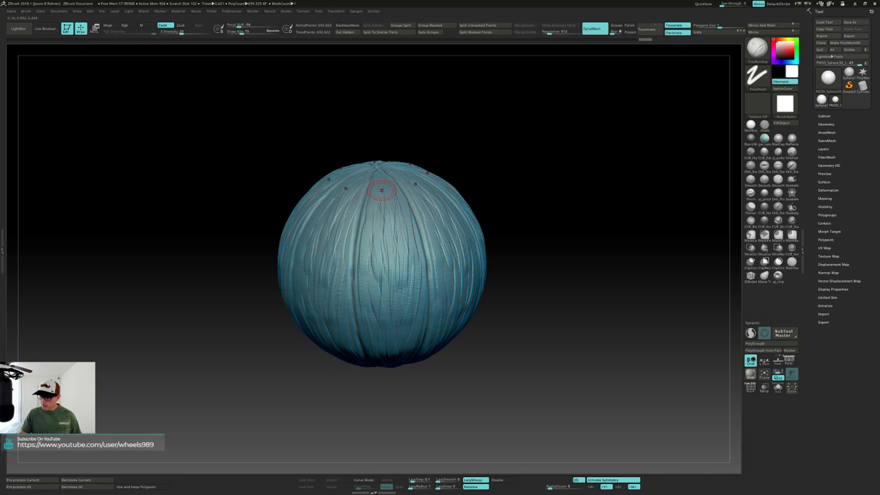
{"action": "mouse_move", "coordinate": [385, 257]}
{"action": "right_mouse_down"}
{"action": "mouse_move", "coordinate": [398, 317]}
{"action": "mouse_move", "coordinate": [403, 249]}
{"action": "right_mouse_up"}
{"action": "mouse_move", "coordinate": [402, 249]}
{"action": "right_mouse_down"}
{"action": "mouse_move", "coordinate": [441, 249]}
{"action": "mouse_move", "coordinate": [426, 227]}
{"action": "right_mouse_up"}
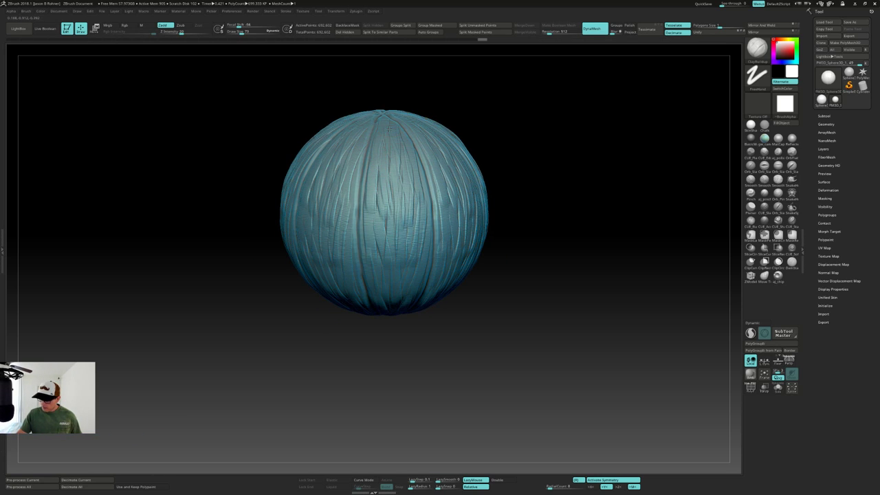
Build up the ribs with clay strokes from just below the top pole down to the lower half.
{"action": "left_click_drag", "start_coordinate": [394, 127], "coordinate": [407, 167]}
{"action": "right_click_drag", "start_coordinate": [405, 155], "coordinate": [374, 153]}
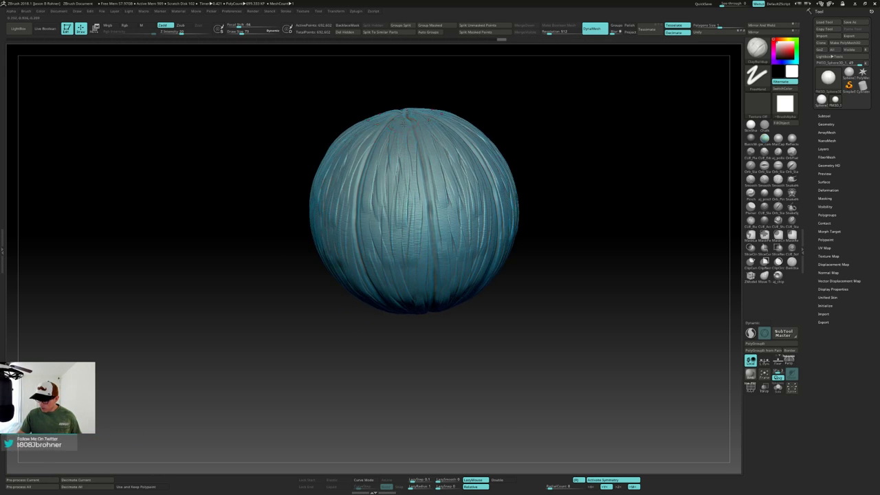
{"action": "left_click_drag", "start_coordinate": [411, 129], "coordinate": [416, 187]}
{"action": "right_click_drag", "start_coordinate": [409, 167], "coordinate": [415, 157]}
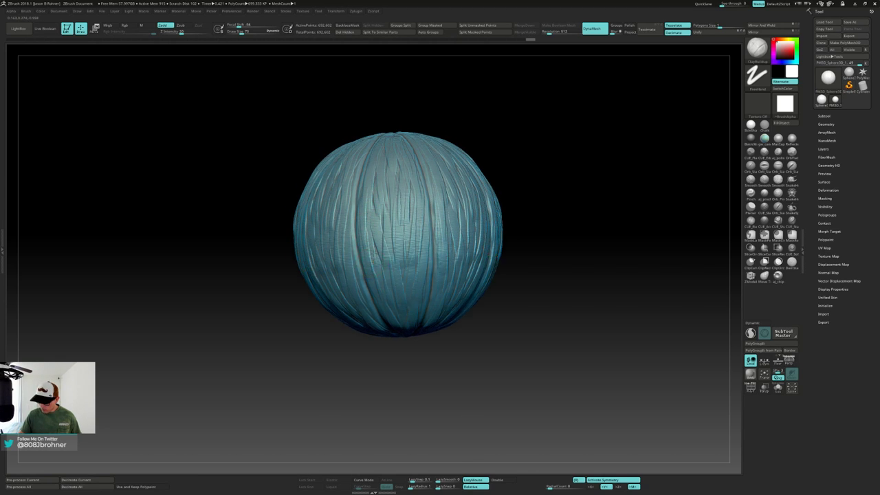
{"action": "right_click_drag", "start_coordinate": [371, 226], "coordinate": [380, 235]}
{"action": "left_click_drag", "start_coordinate": [382, 249], "coordinate": [383, 271]}
{"action": "left_click_drag", "start_coordinate": [394, 220], "coordinate": [401, 341]}
Fill out the ribs between the middle and the bottom pole with final clay strokes.
{"action": "right_click_drag", "start_coordinate": [363, 336], "coordinate": [400, 308]}
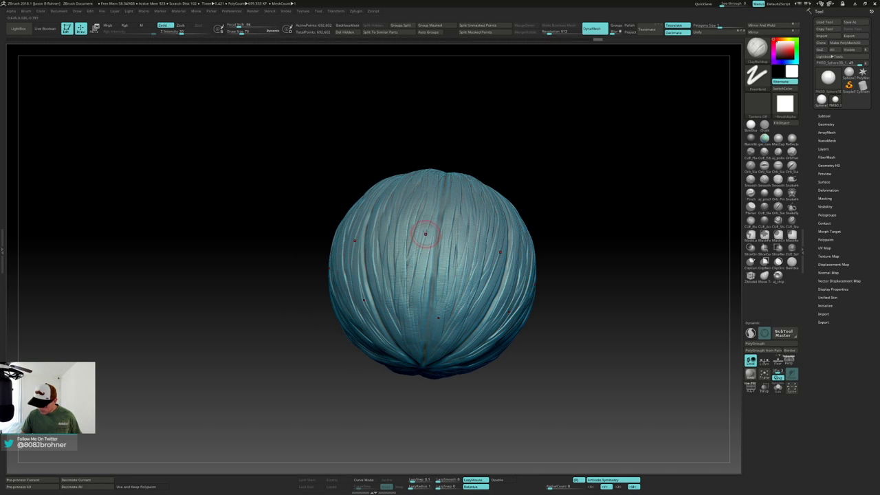
{"action": "right_click_drag", "start_coordinate": [426, 211], "coordinate": [418, 330]}
{"action": "right_click_drag", "start_coordinate": [415, 255], "coordinate": [434, 302]}
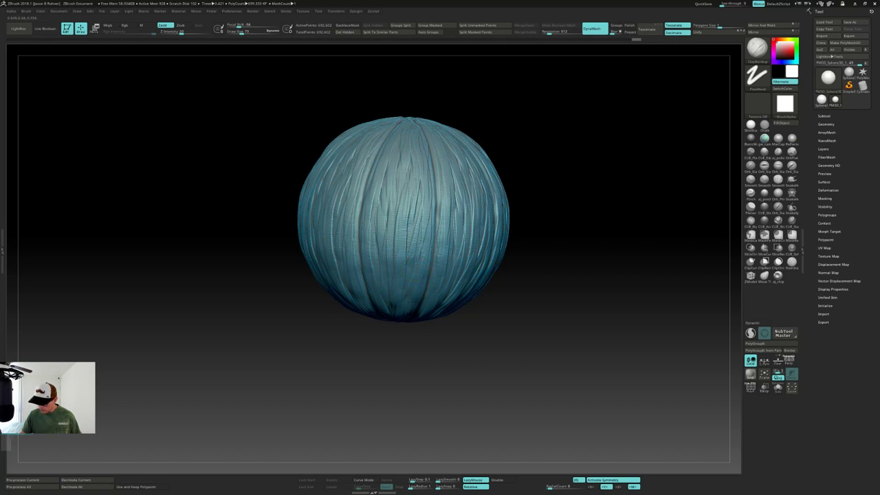
{"action": "left_click_drag", "start_coordinate": [414, 222], "coordinate": [418, 241]}
{"action": "mouse_move", "coordinate": [417, 241]}
{"action": "right_mouse_down"}
{"action": "mouse_move", "coordinate": [460, 242]}
{"action": "mouse_move", "coordinate": [491, 317]}
{"action": "right_mouse_up"}
{"action": "mouse_move", "coordinate": [532, 290]}
{"action": "right_mouse_down"}
{"action": "mouse_move", "coordinate": [526, 320]}
{"action": "mouse_move", "coordinate": [517, 235]}
{"action": "mouse_move", "coordinate": [515, 323]}
{"action": "mouse_move", "coordinate": [513, 284]}
{"action": "mouse_move", "coordinate": [527, 268]}
{"action": "mouse_move", "coordinate": [530, 281]}
{"action": "mouse_move", "coordinate": [550, 242]}
{"action": "mouse_move", "coordinate": [543, 250]}
{"action": "right_mouse_up"}
Switch to the OrbFlatten_Edge brush and flatten the rough clay strokes on the ribs' upper half.
{"action": "left_click", "coordinate": [792, 152]}
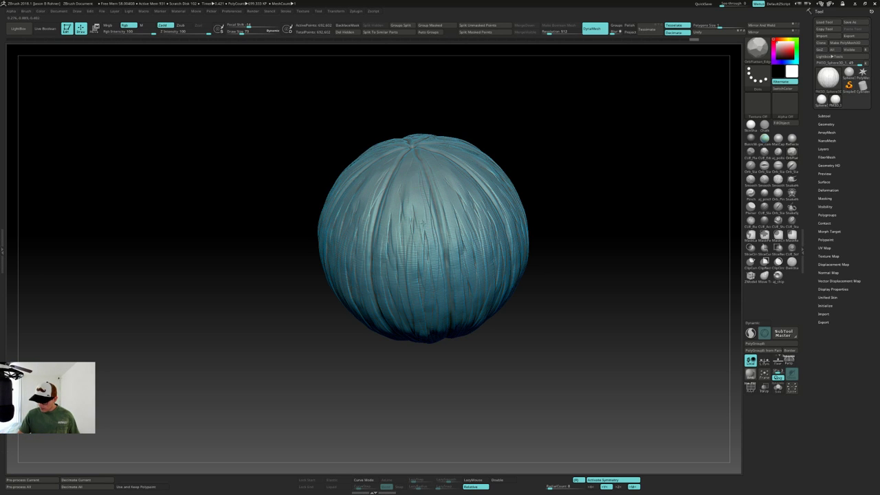
{"action": "right_click_drag", "start_coordinate": [418, 206], "coordinate": [399, 193]}
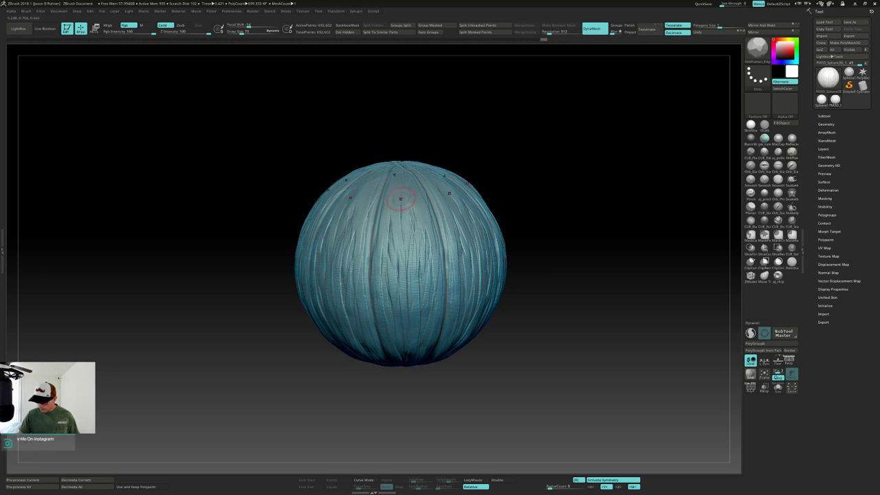
{"action": "left_click_drag", "start_coordinate": [396, 206], "coordinate": [390, 245]}
{"action": "right_click_drag", "start_coordinate": [391, 243], "coordinate": [397, 207]}
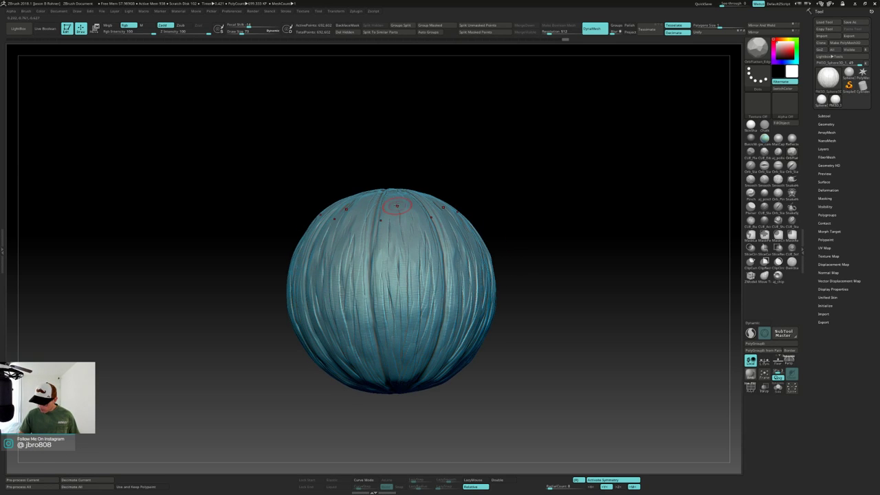
{"action": "left_click_drag", "start_coordinate": [387, 253], "coordinate": [377, 263]}
{"action": "right_click_drag", "start_coordinate": [409, 255], "coordinate": [405, 219]}
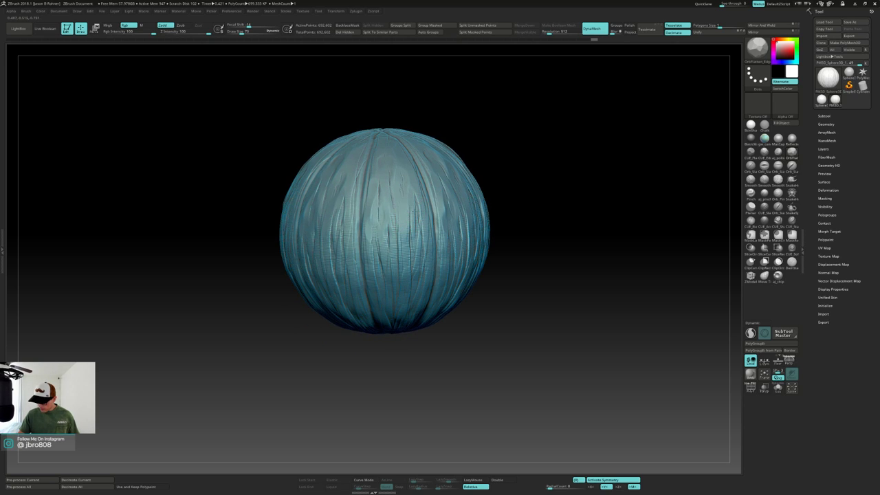
{"action": "left_click_drag", "start_coordinate": [407, 219], "coordinate": [417, 241]}
Continue flattening the ribs with OrbFlatten_Edge across the middle and down toward the bottom pole.
{"action": "right_click_drag", "start_coordinate": [376, 257], "coordinate": [383, 225]}
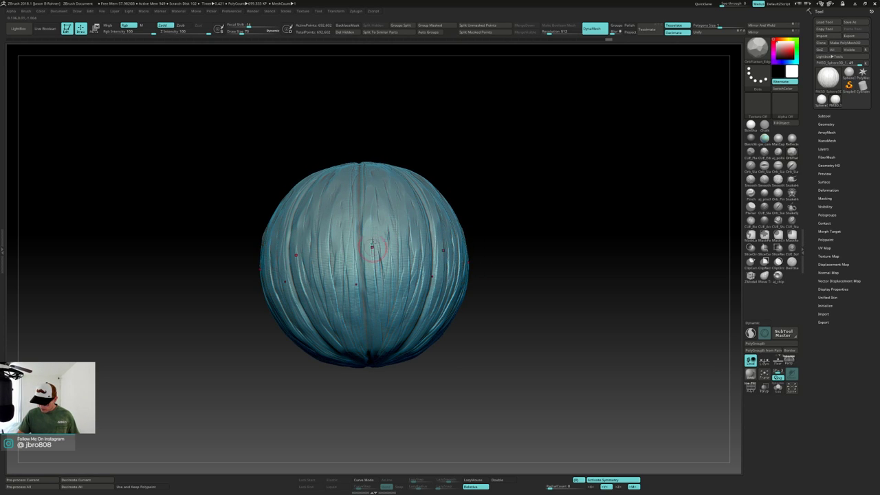
{"action": "mouse_move", "coordinate": [382, 239]}
{"action": "left_mouse_down"}
{"action": "mouse_move", "coordinate": [383, 264]}
{"action": "mouse_move", "coordinate": [394, 259]}
{"action": "left_mouse_up"}
{"action": "mouse_move", "coordinate": [386, 258]}
{"action": "right_mouse_down"}
{"action": "mouse_move", "coordinate": [390, 235]}
{"action": "mouse_move", "coordinate": [413, 239]}
{"action": "right_mouse_up"}
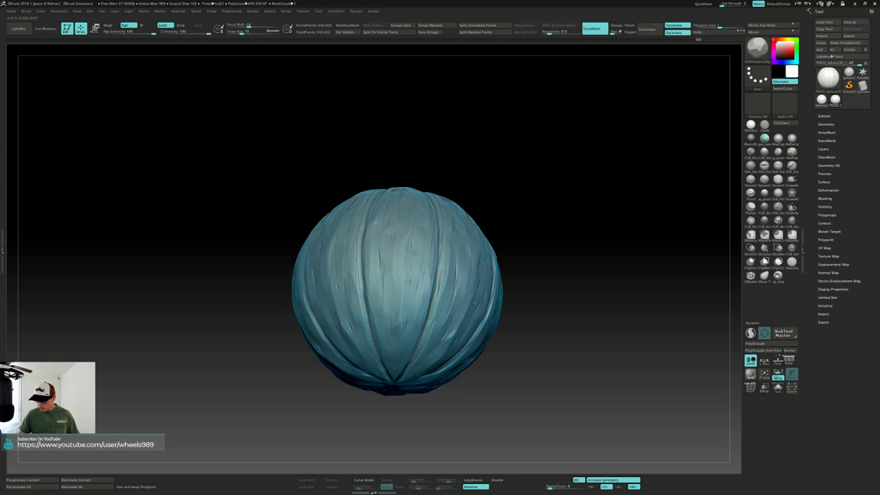
{"action": "mouse_move", "coordinate": [413, 252]}
{"action": "right_mouse_down"}
{"action": "mouse_move", "coordinate": [411, 296]}
{"action": "mouse_move", "coordinate": [407, 272]}
{"action": "mouse_move", "coordinate": [401, 296]}
{"action": "mouse_move", "coordinate": [385, 275]}
{"action": "right_mouse_up"}
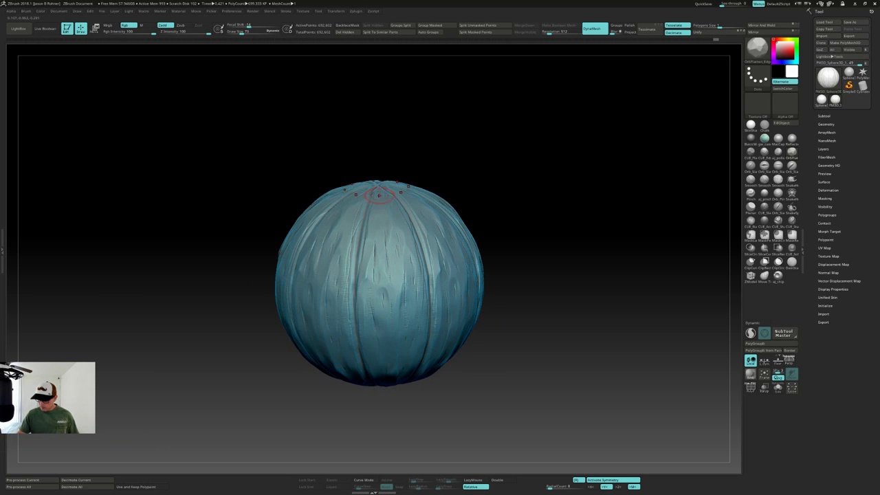
{"action": "right_click_drag", "start_coordinate": [395, 227], "coordinate": [402, 258]}
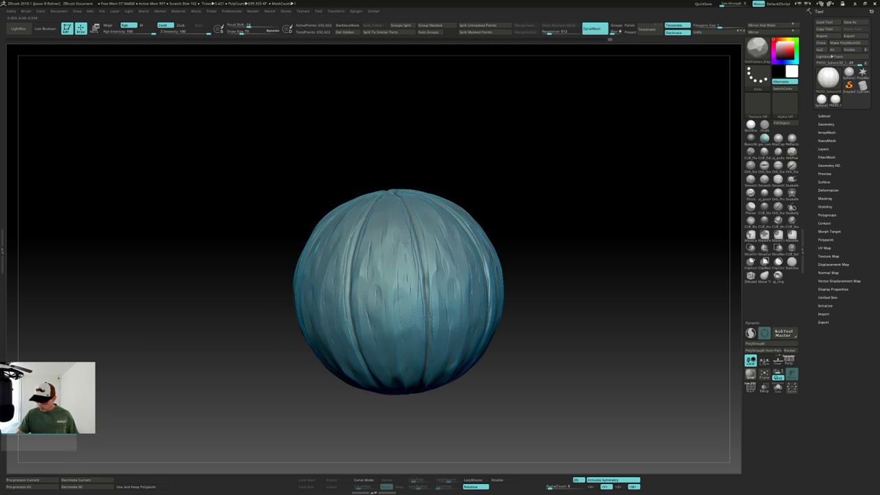
{"action": "mouse_move", "coordinate": [416, 322]}
{"action": "right_mouse_down"}
{"action": "mouse_move", "coordinate": [513, 309]}
{"action": "mouse_move", "coordinate": [550, 273]}
{"action": "right_mouse_up"}
Switch to the aj_polish brush, then polish and smooth the ribs around the sphere's middle.
{"action": "left_click", "coordinate": [788, 157]}
{"action": "mouse_move", "coordinate": [592, 215]}
{"action": "right_mouse_down"}
{"action": "mouse_move", "coordinate": [526, 230]}
{"action": "mouse_move", "coordinate": [517, 218]}
{"action": "right_mouse_up"}
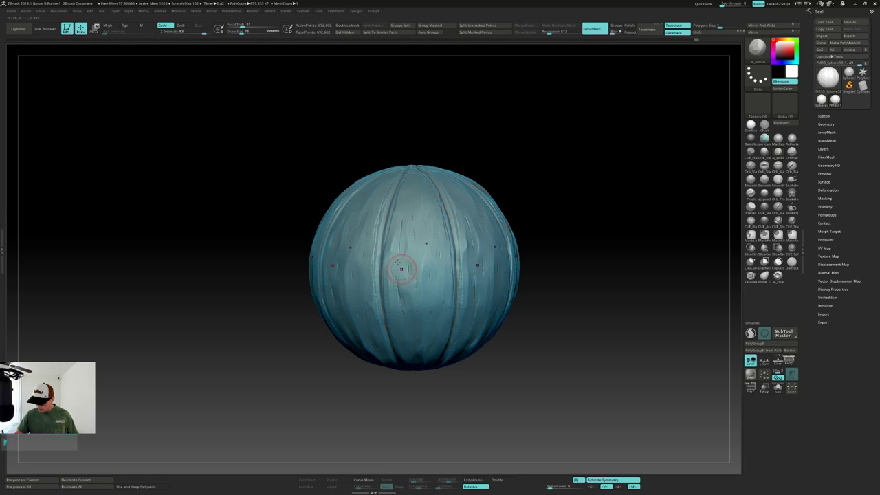
{"action": "left_click_drag", "start_coordinate": [398, 270], "coordinate": [400, 260], "text": "shift"}
{"action": "right_click_drag", "start_coordinate": [400, 260], "coordinate": [400, 234]}
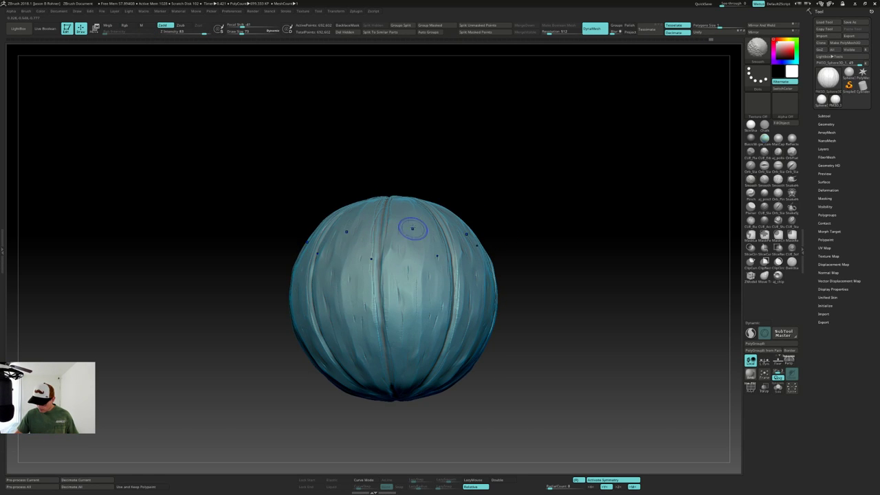
{"action": "mouse_move", "coordinate": [412, 229]}
{"action": "left_mouse_down", "text": "shift"}
{"action": "mouse_move", "coordinate": [417, 222]}
{"action": "mouse_move", "coordinate": [418, 311]}
{"action": "left_mouse_up", "text": "shift"}
{"action": "right_click_drag", "start_coordinate": [408, 282], "coordinate": [418, 270]}
Smooth and polish the remaining clay marks on the ribs' lower half toward the bottom pole.
{"action": "left_click_drag", "start_coordinate": [389, 273], "coordinate": [406, 318], "text": "shift"}
{"action": "right_click_drag", "start_coordinate": [407, 320], "coordinate": [407, 305]}
{"action": "left_click_drag", "start_coordinate": [429, 248], "coordinate": [432, 282], "text": "shift"}
{"action": "right_click_drag", "start_coordinate": [432, 284], "coordinate": [442, 272]}
{"action": "left_click_drag", "start_coordinate": [443, 273], "coordinate": [440, 306], "text": "shift"}
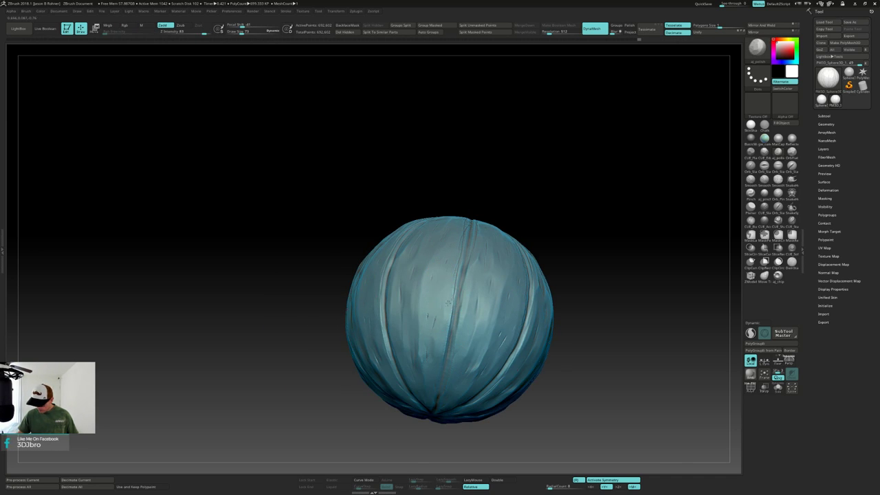
{"action": "right_click_drag", "start_coordinate": [431, 343], "coordinate": [420, 257], "text": "alt"}
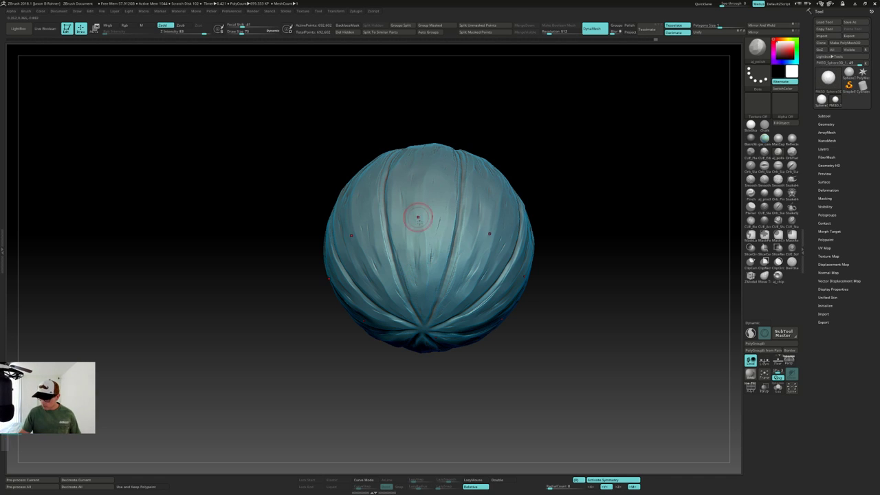
{"action": "mouse_move", "coordinate": [424, 228]}
{"action": "right_mouse_down"}
{"action": "mouse_move", "coordinate": [435, 245]}
{"action": "mouse_move", "coordinate": [422, 224]}
{"action": "right_mouse_up"}
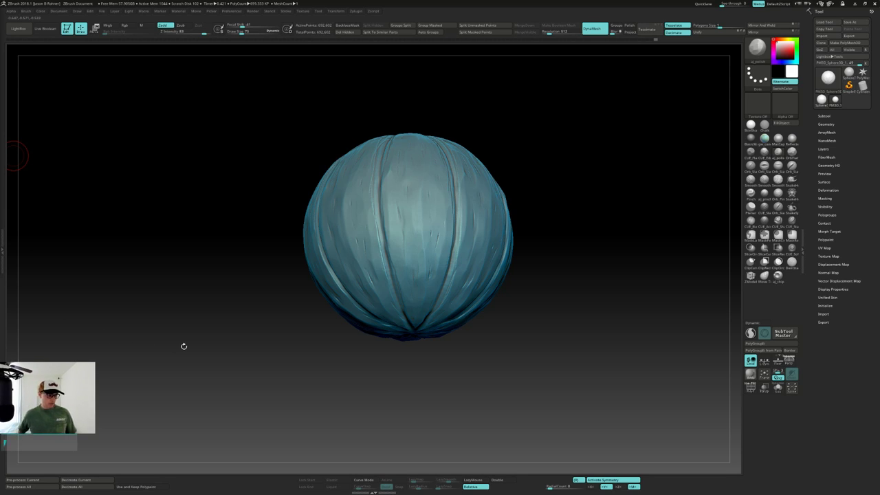
{"action": "left_click_drag", "start_coordinate": [570, 269], "coordinate": [547, 329]}
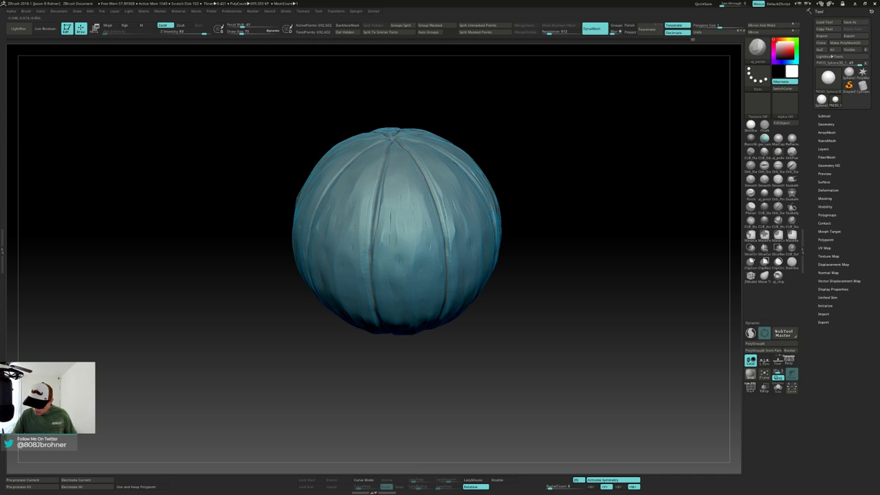
Smooth and polish the upper part of the ribs beside the grooves.
{"action": "left_click_drag", "start_coordinate": [550, 268], "coordinate": [440, 295]}
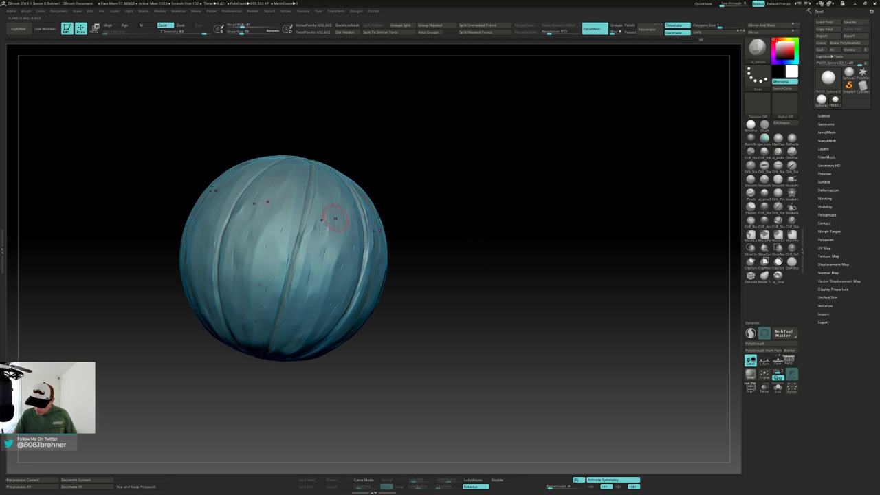
{"action": "left_click_drag", "start_coordinate": [326, 207], "coordinate": [322, 240], "text": "shift"}
{"action": "mouse_move", "coordinate": [300, 194]}
{"action": "right_mouse_down", "text": "alt"}
{"action": "mouse_move", "coordinate": [358, 214]}
{"action": "mouse_move", "coordinate": [353, 230]}
{"action": "mouse_move", "coordinate": [372, 205]}
{"action": "right_mouse_up", "text": "alt"}
{"action": "left_click_drag", "start_coordinate": [372, 205], "coordinate": [371, 191]}
{"action": "right_click_drag", "start_coordinate": [373, 196], "coordinate": [361, 224]}
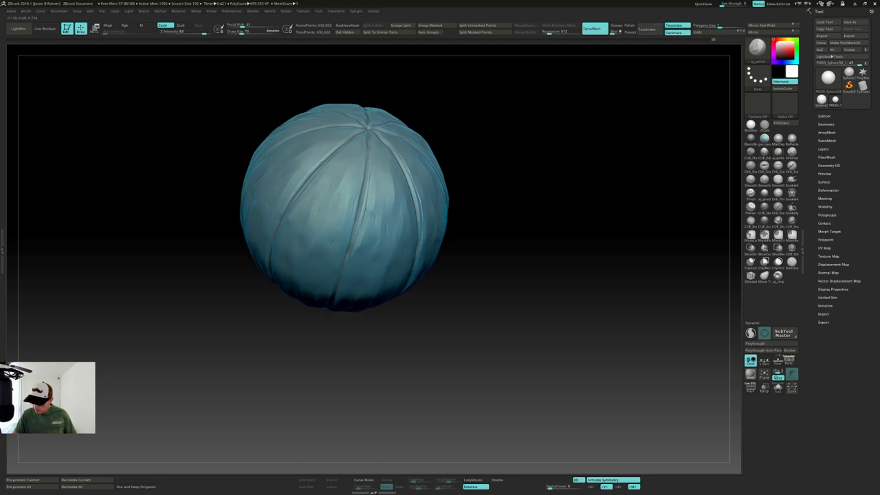
Polish the rib surfaces around the top pole with the aj_polish brush.
{"action": "left_click_drag", "start_coordinate": [376, 198], "coordinate": [373, 142]}
{"action": "mouse_move", "coordinate": [395, 184]}
{"action": "right_mouse_down"}
{"action": "mouse_move", "coordinate": [383, 163]}
{"action": "mouse_move", "coordinate": [391, 186]}
{"action": "mouse_move", "coordinate": [437, 197]}
{"action": "right_mouse_up"}
{"action": "left_click_drag", "start_coordinate": [426, 205], "coordinate": [436, 228]}
{"action": "right_click_drag", "start_coordinate": [450, 227], "coordinate": [543, 213]}
{"action": "right_click_drag", "start_coordinate": [559, 243], "coordinate": [549, 226], "text": "ctrl"}
{"action": "mouse_move", "coordinate": [549, 227]}
{"action": "right_mouse_down"}
{"action": "mouse_move", "coordinate": [573, 219]}
{"action": "mouse_move", "coordinate": [490, 251]}
{"action": "mouse_move", "coordinate": [492, 305]}
{"action": "right_mouse_up"}
{"action": "right_click_drag", "start_coordinate": [492, 268], "coordinate": [515, 295]}
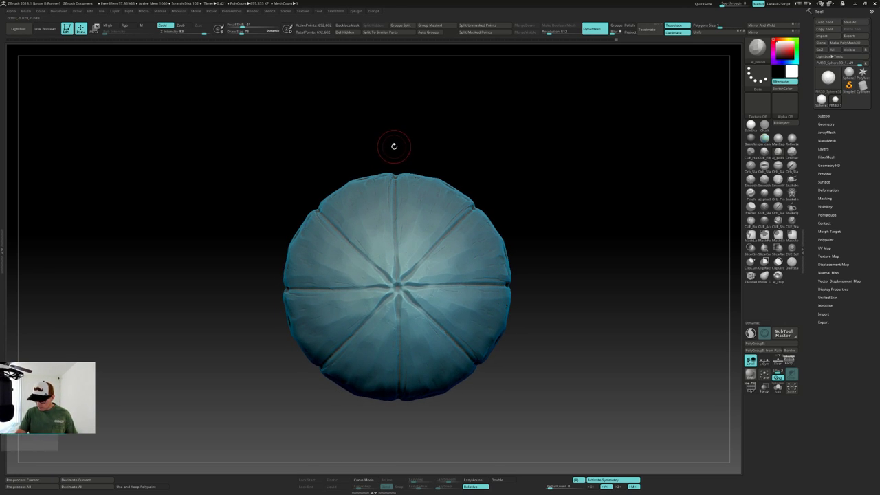
Turn off symmetry and apply the Deformer Soft gizmo deformer to the pumpkin.
{"action": "key", "text": "x"}
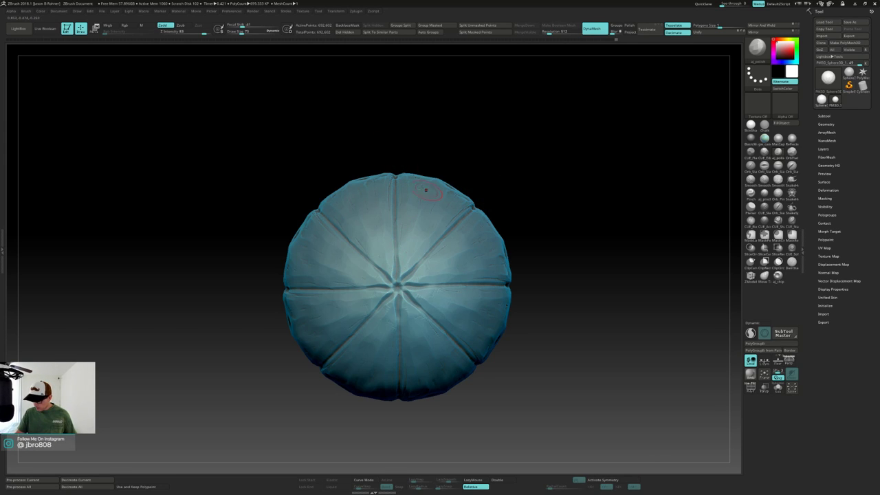
{"action": "mouse_move", "coordinate": [532, 271]}
{"action": "left_mouse_down"}
{"action": "mouse_move", "coordinate": [527, 212]}
{"action": "mouse_move", "coordinate": [538, 206]}
{"action": "mouse_move", "coordinate": [516, 320]}
{"action": "mouse_move", "coordinate": [531, 234]}
{"action": "mouse_move", "coordinate": [530, 257]}
{"action": "mouse_move", "coordinate": [533, 240]}
{"action": "mouse_move", "coordinate": [581, 339]}
{"action": "mouse_move", "coordinate": [581, 301]}
{"action": "left_mouse_up"}
{"action": "key", "text": "w"}
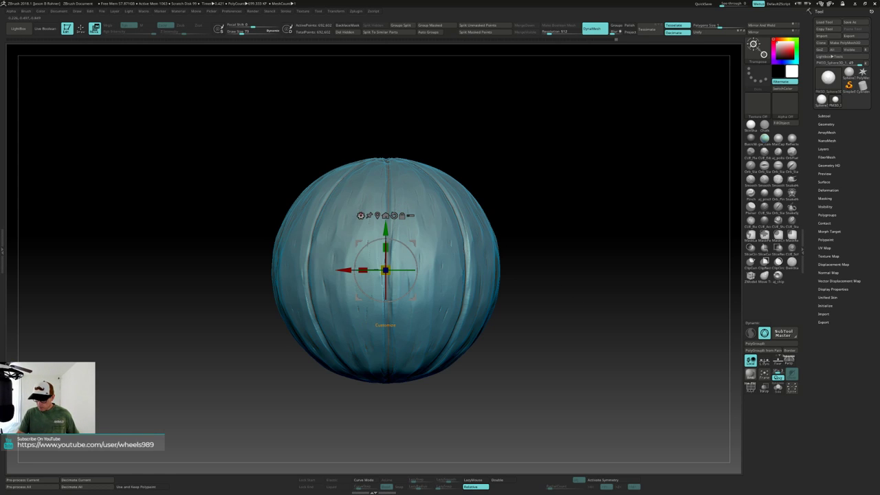
{"action": "left_click", "coordinate": [361, 216]}
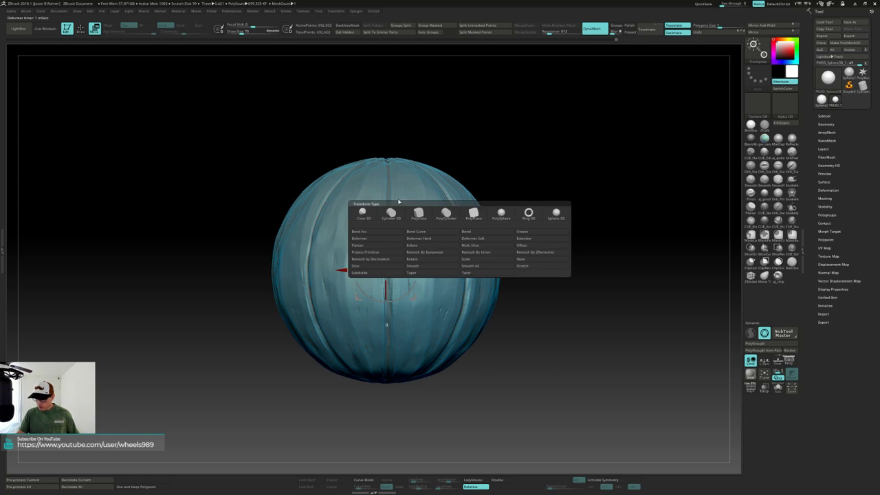
{"action": "left_click", "coordinate": [484, 240]}
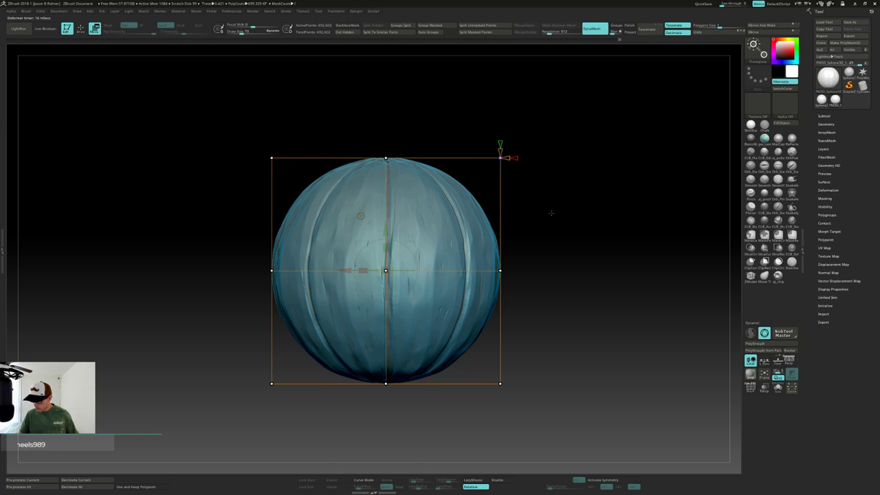
Increase the deformer lattice divisions along X, Y and Z to six control points per axis.
{"action": "left_click_drag", "start_coordinate": [508, 158], "coordinate": [513, 153]}
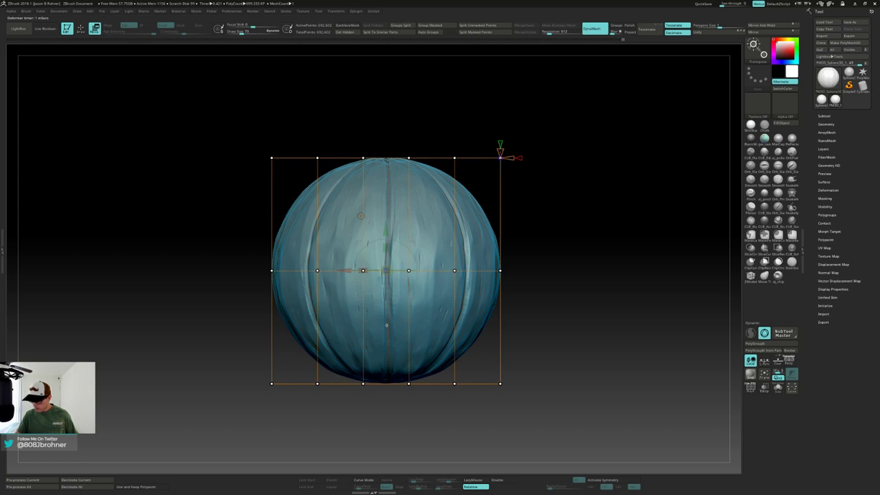
{"action": "left_click", "coordinate": [385, 325]}
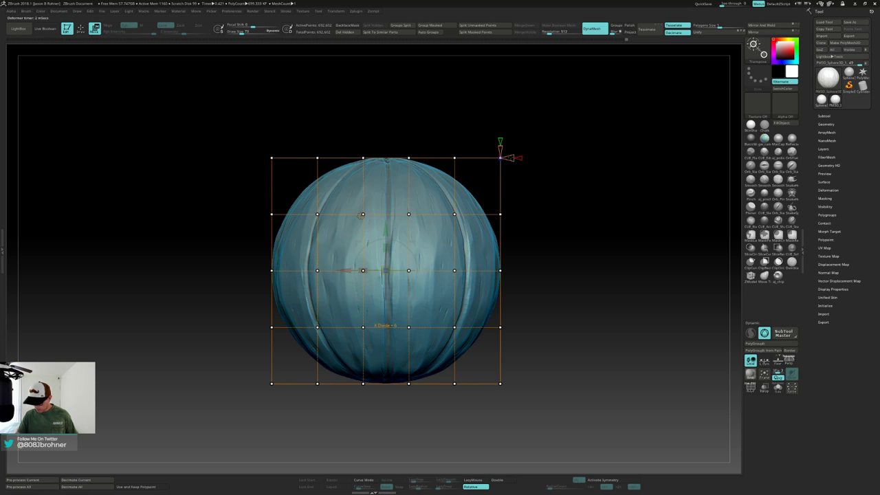
{"action": "left_click", "coordinate": [362, 215]}
{"action": "left_click_drag", "start_coordinate": [500, 148], "coordinate": [500, 147]}
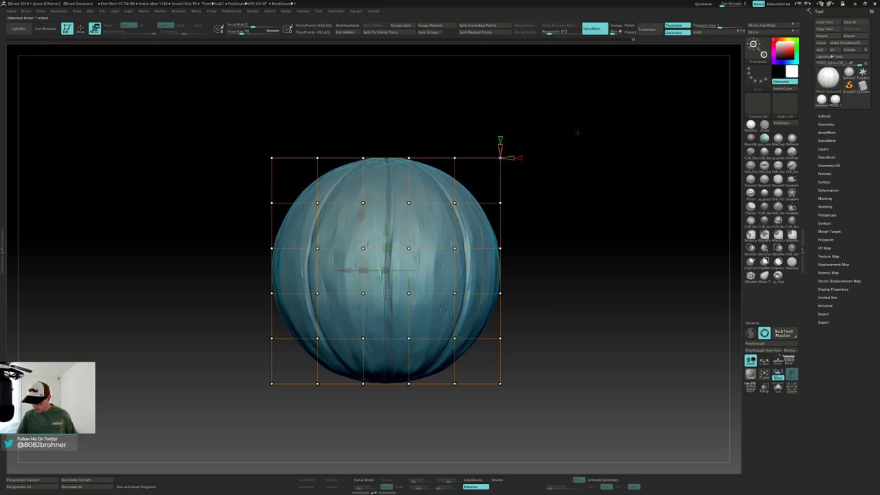
{"action": "left_click_drag", "start_coordinate": [576, 131], "coordinate": [586, 186], "text": "shift"}
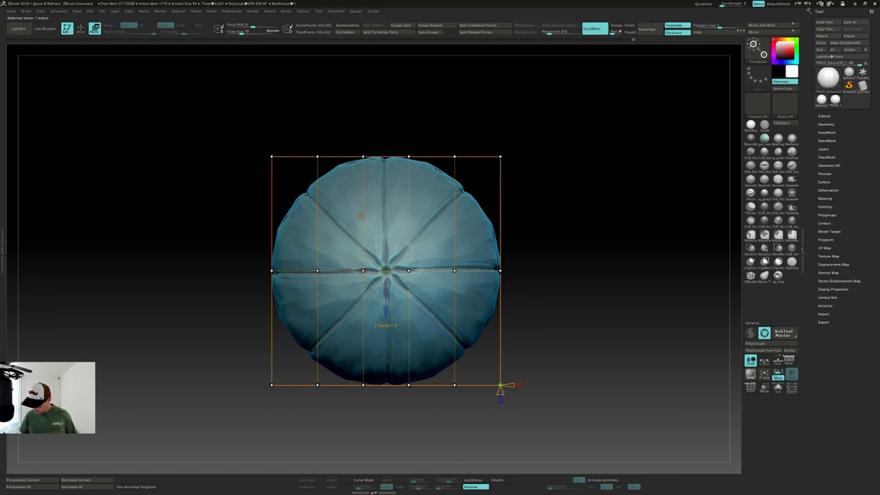
{"action": "left_click_drag", "start_coordinate": [500, 391], "coordinate": [500, 395]}
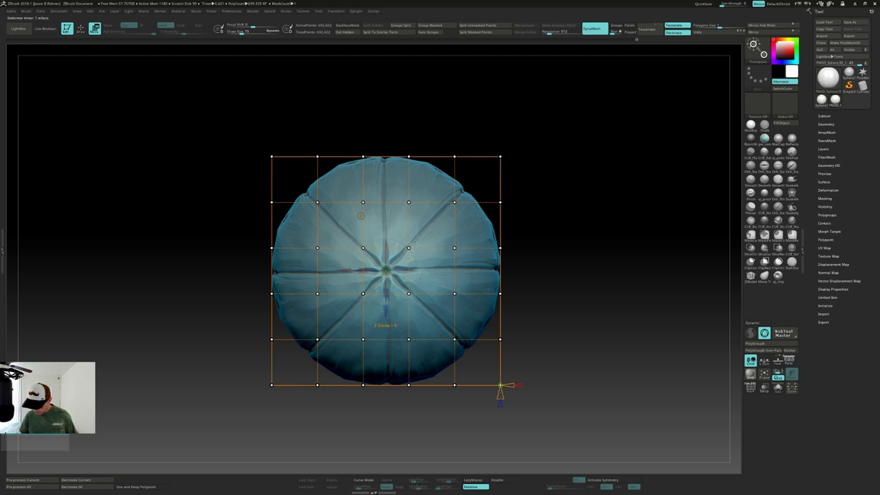
{"action": "left_click_drag", "start_coordinate": [543, 363], "coordinate": [580, 295], "text": "shift"}
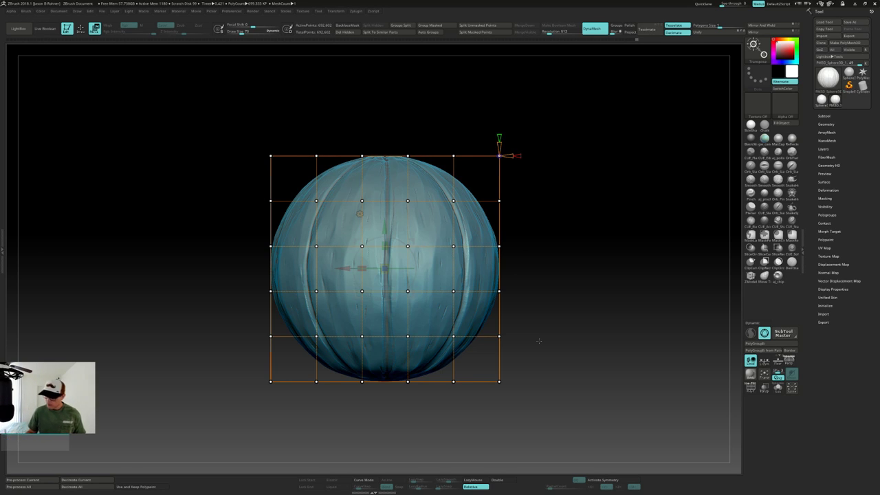
Isolate the lattice's four middle rows of points and scale them outward to widen the pumpkin's body.
{"action": "left_click_drag", "start_coordinate": [536, 280], "coordinate": [535, 291], "text": "alt"}
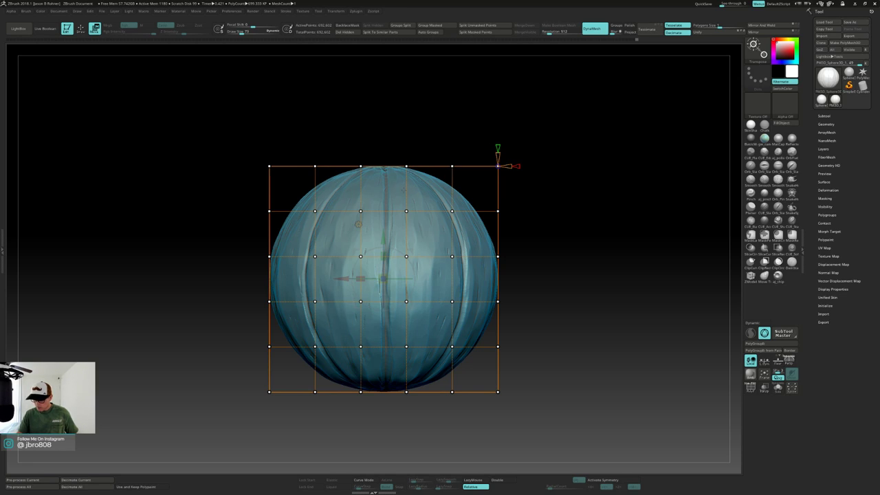
{"action": "mouse_move", "coordinate": [237, 192]}
{"action": "left_mouse_down", "text": "ctrl"}
{"action": "mouse_move", "coordinate": [314, 220]}
{"action": "mouse_move", "coordinate": [521, 334]}
{"action": "mouse_move", "coordinate": [540, 361]}
{"action": "left_mouse_up", "text": "ctrl"}
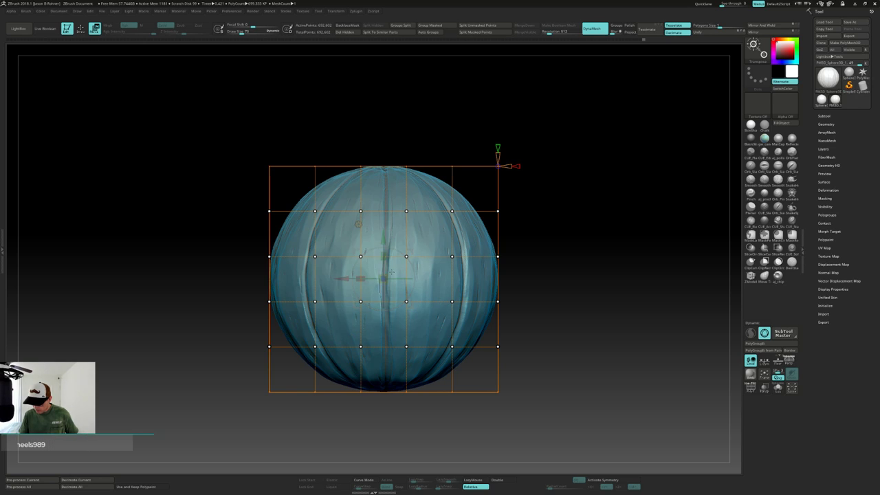
{"action": "left_click_drag", "start_coordinate": [383, 279], "coordinate": [355, 279]}
{"action": "key", "text": "ctrl+z"}
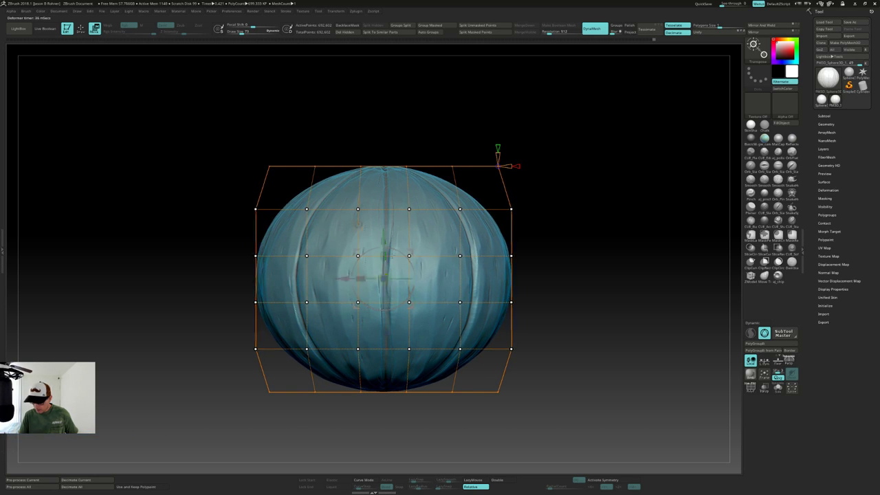
{"action": "left_click_drag", "start_coordinate": [585, 253], "coordinate": [588, 299]}
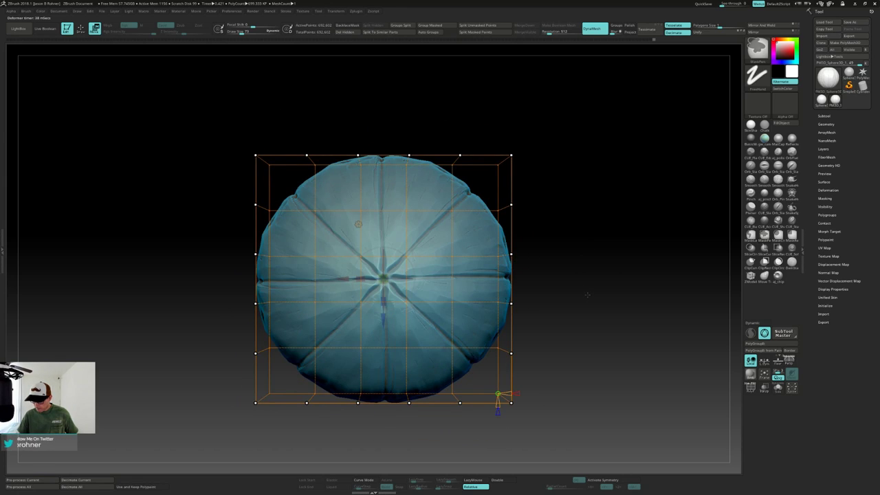
{"action": "key", "text": "ctrl+z"}
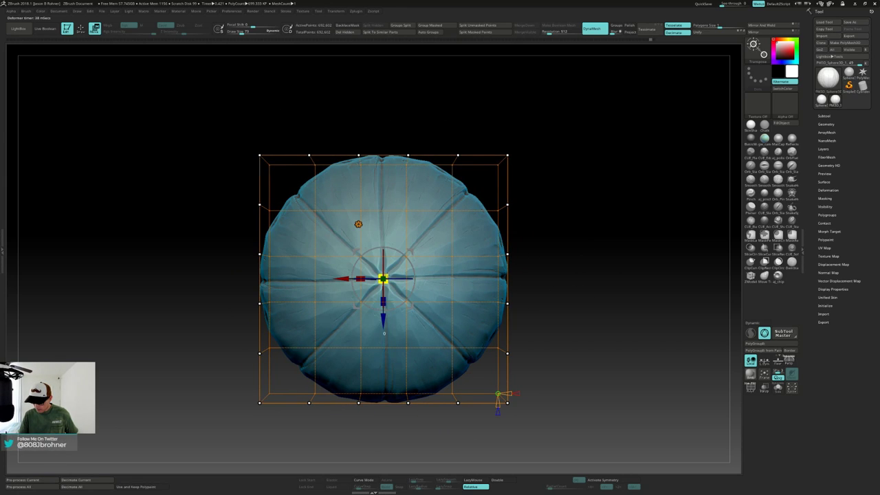
{"action": "left_click_drag", "start_coordinate": [383, 278], "coordinate": [356, 278]}
Invert the lattice point selection and scale the top and bottom rows vertically to squash the pumpkin slightly.
{"action": "left_click_drag", "start_coordinate": [580, 324], "coordinate": [580, 281]}
{"action": "left_click", "coordinate": [594, 258], "text": "ctrl"}
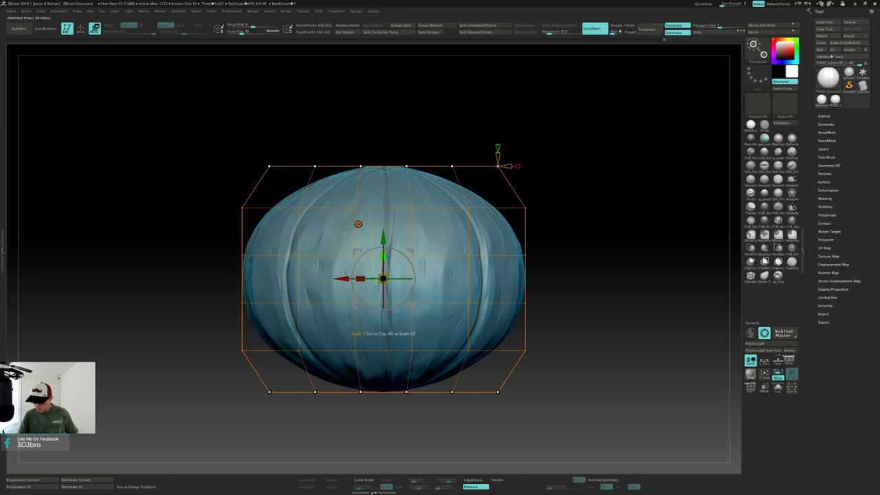
{"action": "left_click_drag", "start_coordinate": [383, 256], "coordinate": [383, 262]}
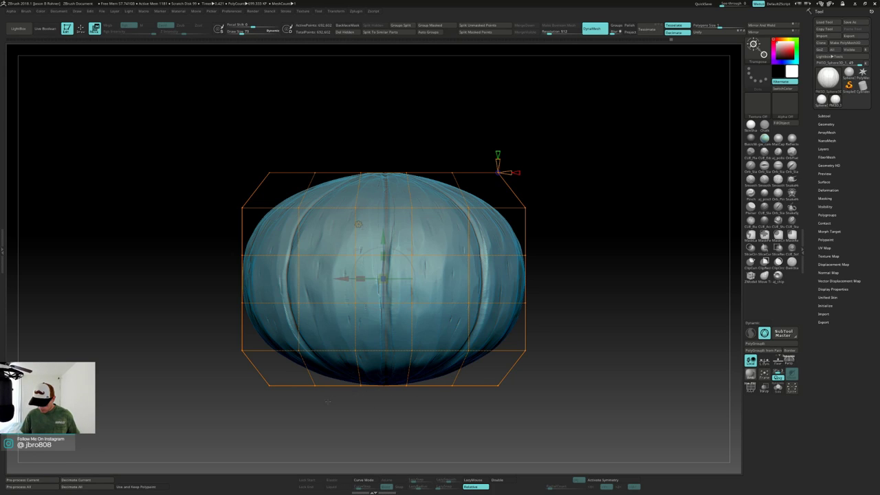
Isolate the inner points of the lattice's bottom row and move them up to flatten the pumpkin's base.
{"action": "mouse_move", "coordinate": [321, 411]}
{"action": "left_mouse_down", "text": "ctrl"}
{"action": "mouse_move", "coordinate": [303, 376]}
{"action": "mouse_move", "coordinate": [458, 372]}
{"action": "left_mouse_up", "text": "ctrl"}
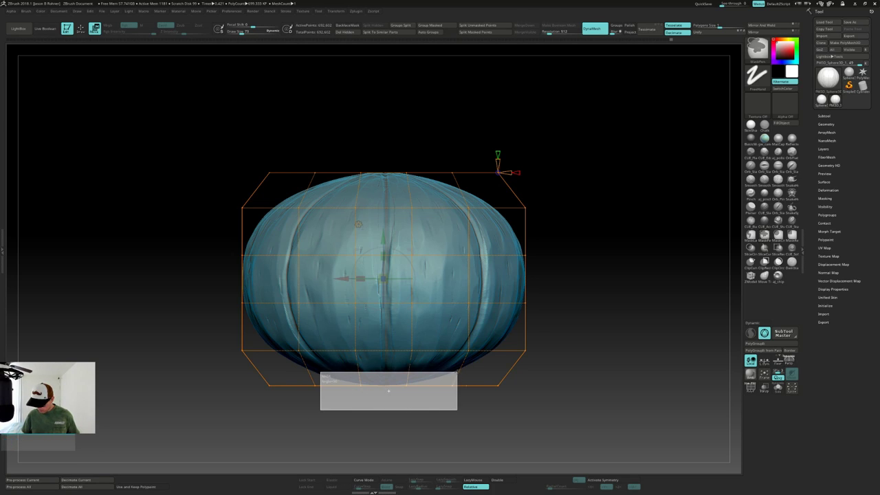
{"action": "key", "text": "w"}
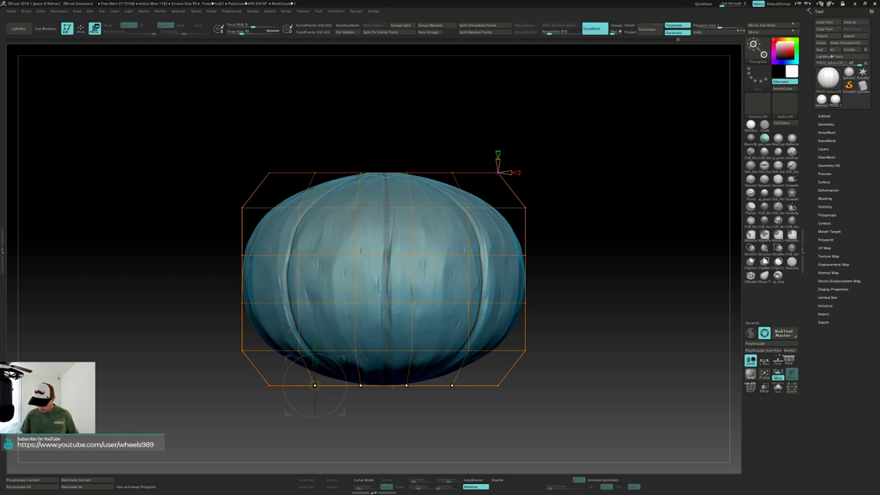
{"action": "left_click", "coordinate": [394, 411], "text": "ctrl"}
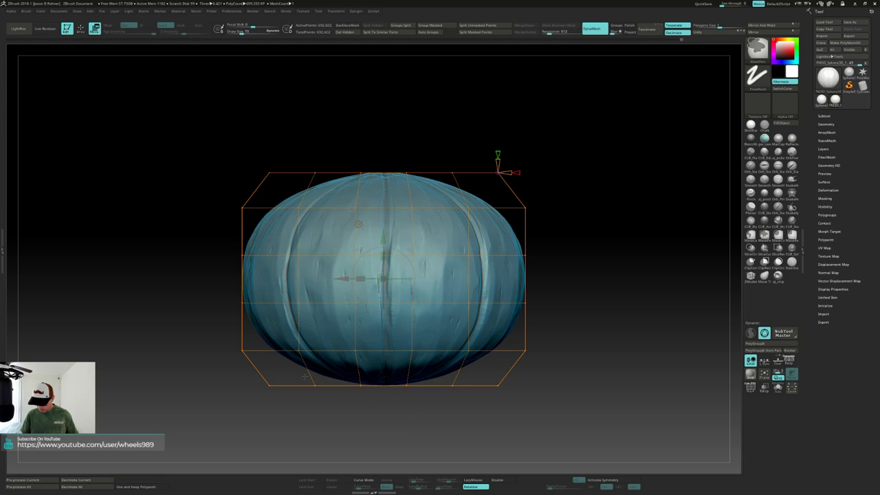
{"action": "left_click_drag", "start_coordinate": [306, 377], "coordinate": [464, 415]}
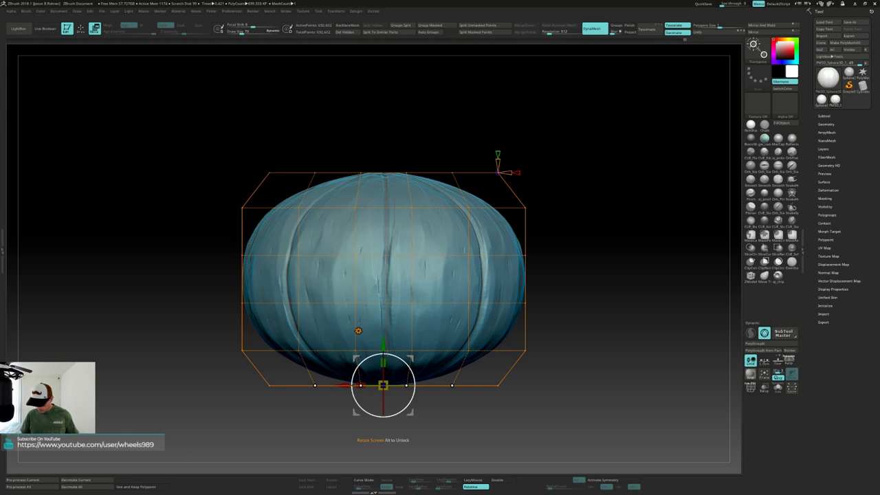
{"action": "left_click_drag", "start_coordinate": [382, 348], "coordinate": [382, 330]}
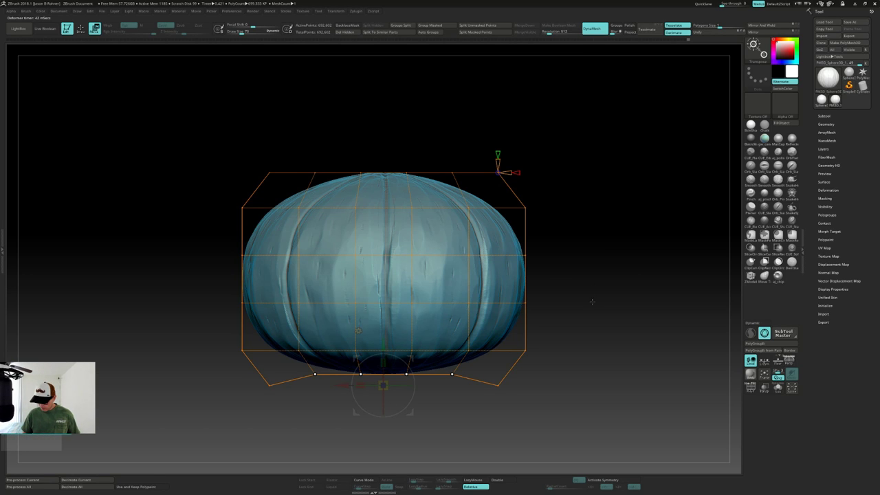
Isolate the four central lattice points at the bottom and raise them to indent the pumpkin's underside.
{"action": "left_click_drag", "start_coordinate": [592, 302], "coordinate": [595, 241]}
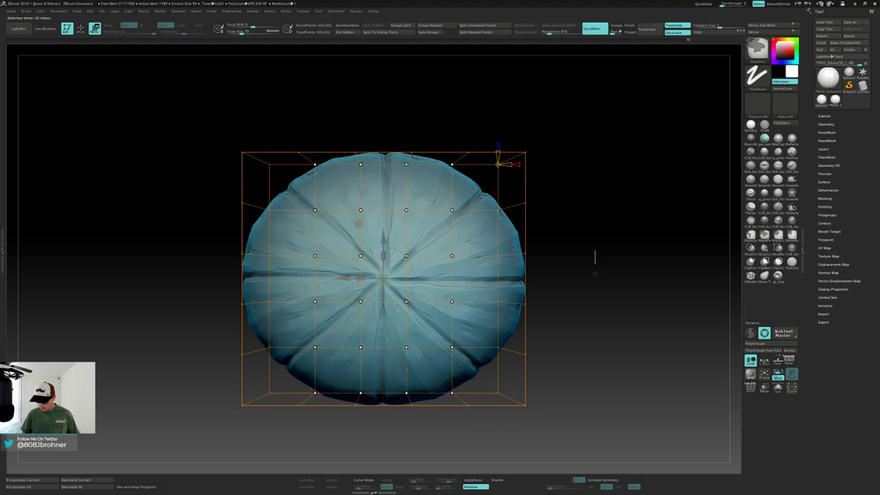
{"action": "key", "text": "ctrl"}
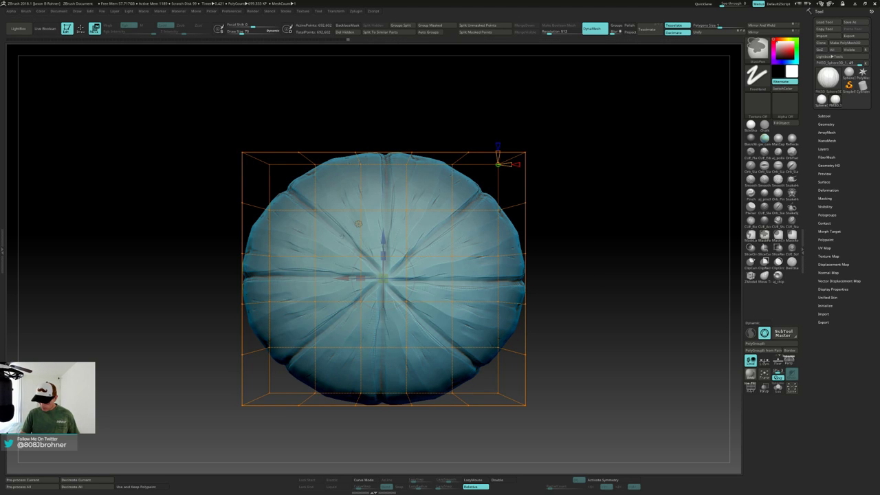
{"action": "left_click_drag", "start_coordinate": [343, 235], "coordinate": [429, 317], "text": "ctrl"}
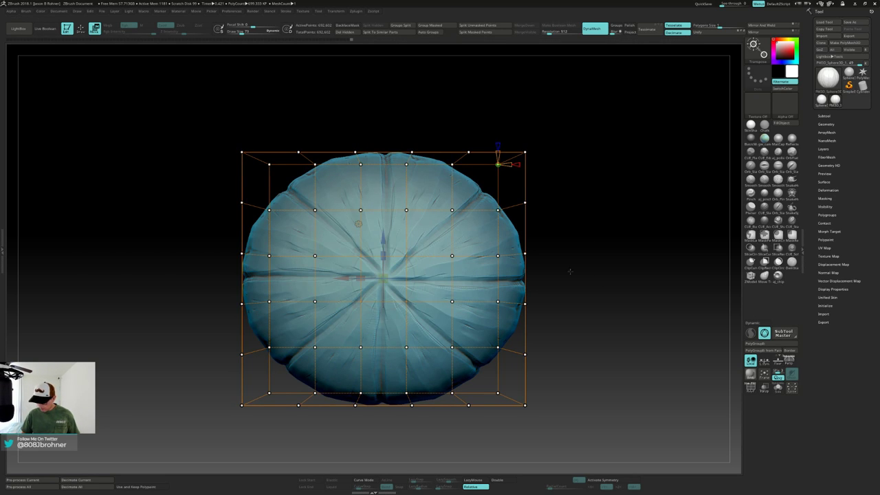
{"action": "left_click_drag", "start_coordinate": [580, 269], "coordinate": [594, 328]}
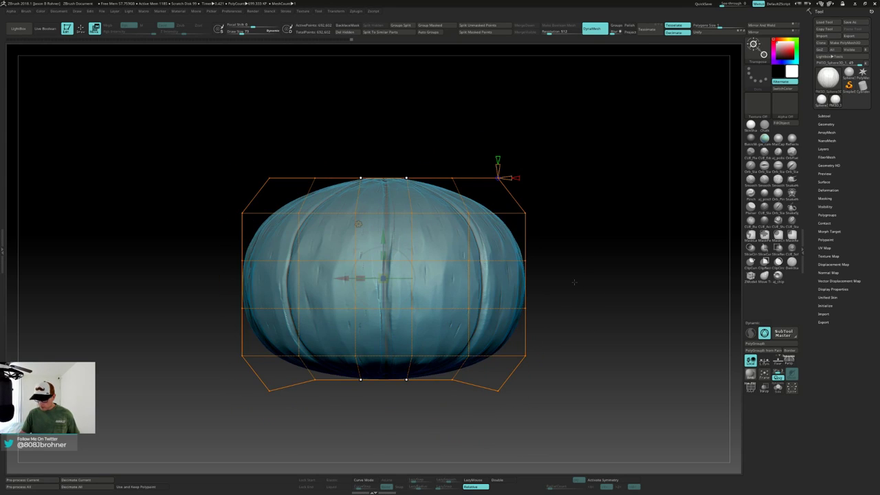
{"action": "key", "text": "ctrl"}
{"action": "left_click_drag", "start_coordinate": [228, 125], "coordinate": [419, 181], "text": "ctrl"}
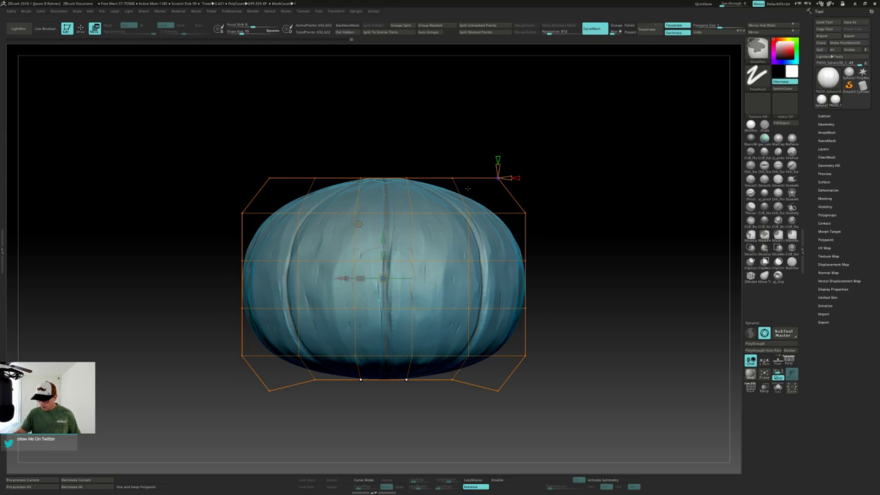
{"action": "left_click_drag", "start_coordinate": [607, 312], "coordinate": [599, 275]}
{"action": "left_click_drag", "start_coordinate": [384, 342], "coordinate": [385, 337]}
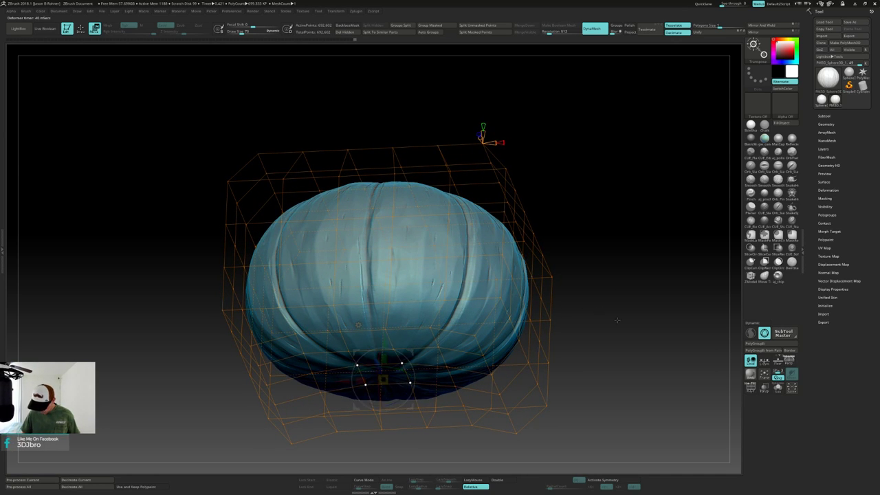
{"action": "mouse_move", "coordinate": [617, 320]}
{"action": "left_mouse_down"}
{"action": "mouse_move", "coordinate": [612, 300]}
{"action": "mouse_move", "coordinate": [630, 309]}
{"action": "mouse_move", "coordinate": [616, 325]}
{"action": "mouse_move", "coordinate": [623, 334]}
{"action": "left_mouse_up"}
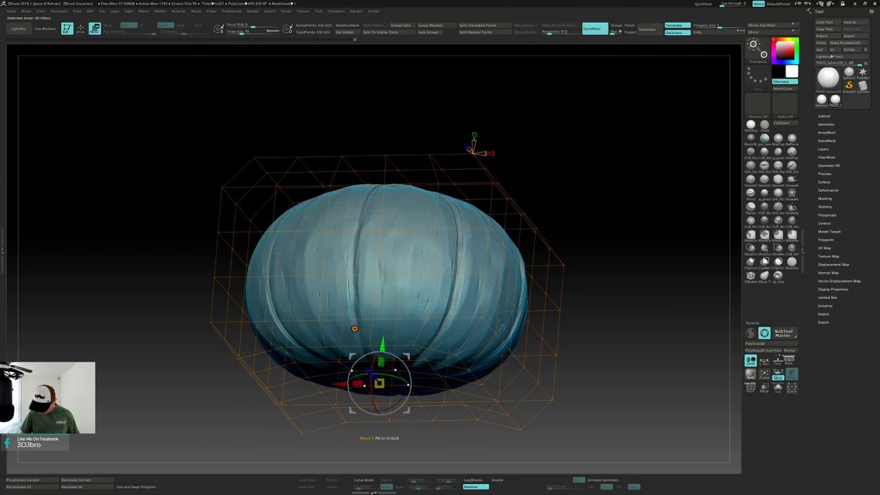
{"action": "left_click_drag", "start_coordinate": [382, 343], "coordinate": [384, 338]}
Isolate the four central lattice points at the top and move them down to sink the pumpkin's crown.
{"action": "left_click_drag", "start_coordinate": [622, 277], "coordinate": [619, 295]}
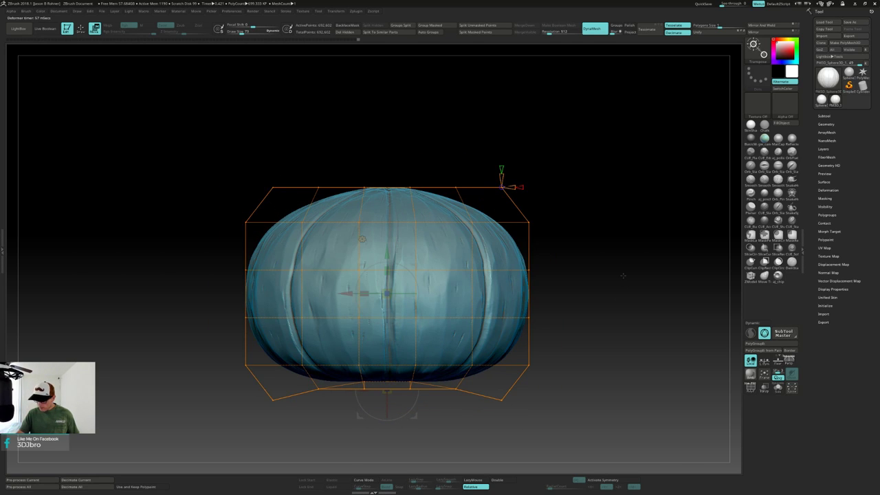
{"action": "left_click_drag", "start_coordinate": [622, 275], "coordinate": [603, 234], "text": "shift"}
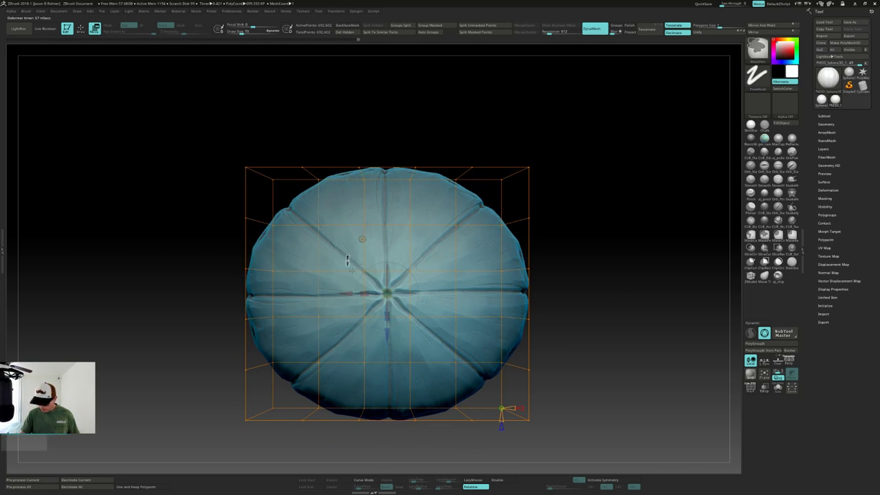
{"action": "left_click_drag", "start_coordinate": [348, 256], "coordinate": [428, 338], "text": "ctrl"}
{"action": "left_click", "coordinate": [592, 294], "text": "ctrl"}
{"action": "left_click_drag", "start_coordinate": [596, 294], "coordinate": [596, 232]}
{"action": "left_click_drag", "start_coordinate": [347, 372], "coordinate": [423, 406], "text": "ctrl"}
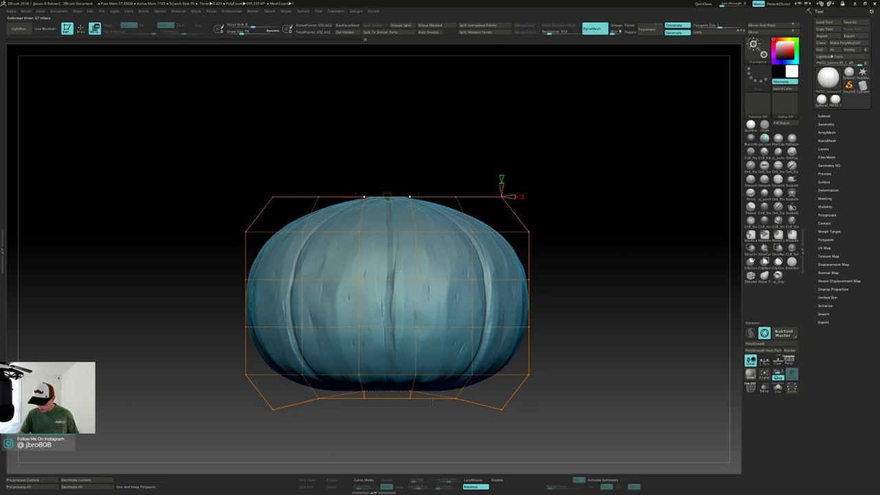
{"action": "left_click_drag", "start_coordinate": [387, 155], "coordinate": [386, 159]}
{"action": "left_click_drag", "start_coordinate": [386, 202], "coordinate": [386, 210]}
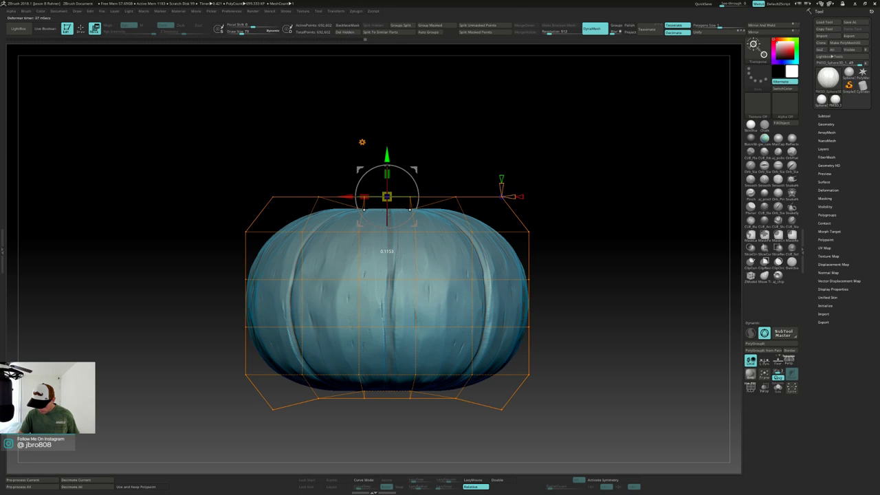
{"action": "left_click_drag", "start_coordinate": [386, 168], "coordinate": [386, 169]}
Scale the four central top lattice points inward and lower them further to deepen the stem hollow.
{"action": "left_click_drag", "start_coordinate": [507, 103], "coordinate": [502, 123]}
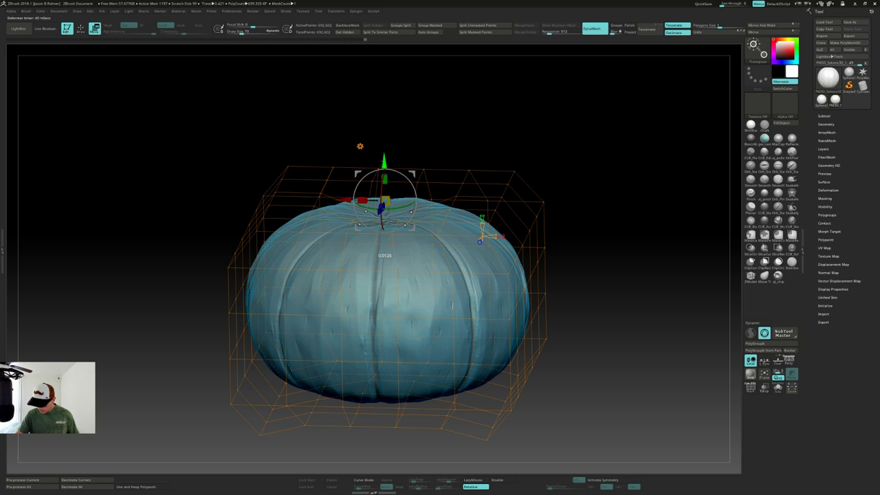
{"action": "left_click_drag", "start_coordinate": [437, 120], "coordinate": [447, 137]}
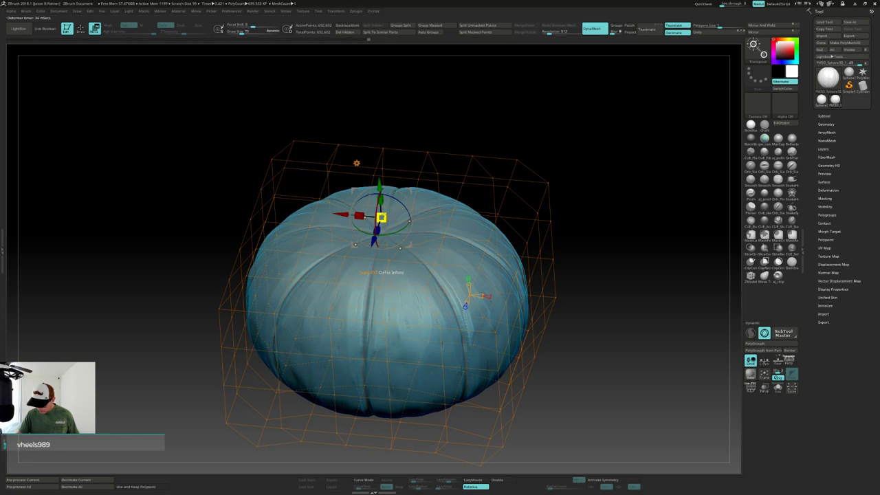
{"action": "left_click_drag", "start_coordinate": [381, 218], "coordinate": [381, 222]}
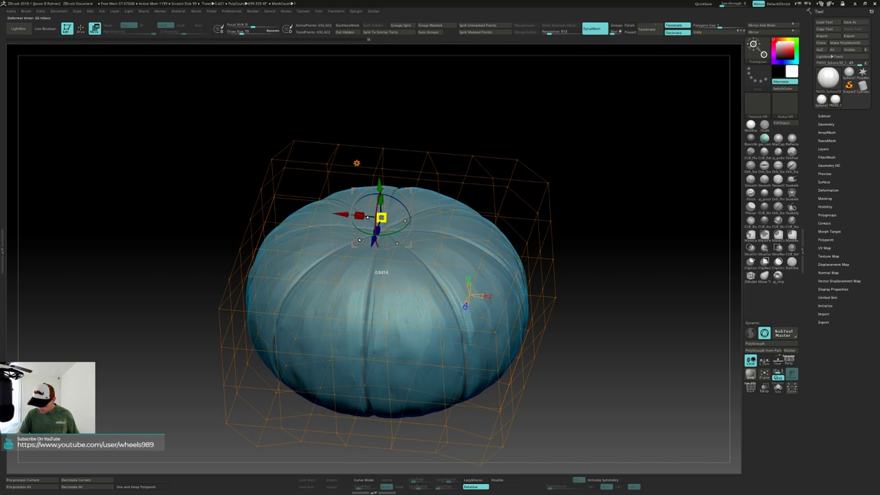
{"action": "left_click_drag", "start_coordinate": [380, 184], "coordinate": [380, 188]}
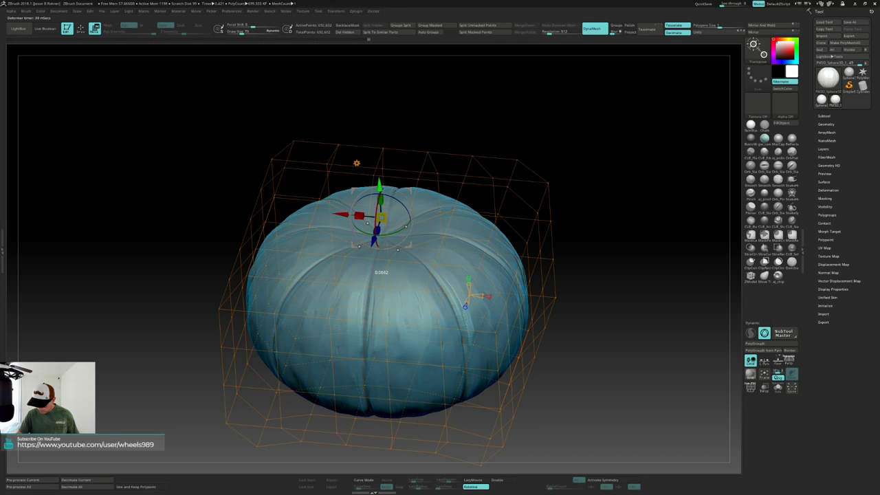
Accept the Deformer Soft lattice deformation on the pumpkin.
{"action": "mouse_move", "coordinate": [590, 208]}
{"action": "left_mouse_down"}
{"action": "mouse_move", "coordinate": [603, 182]}
{"action": "mouse_move", "coordinate": [607, 215]}
{"action": "left_mouse_up"}
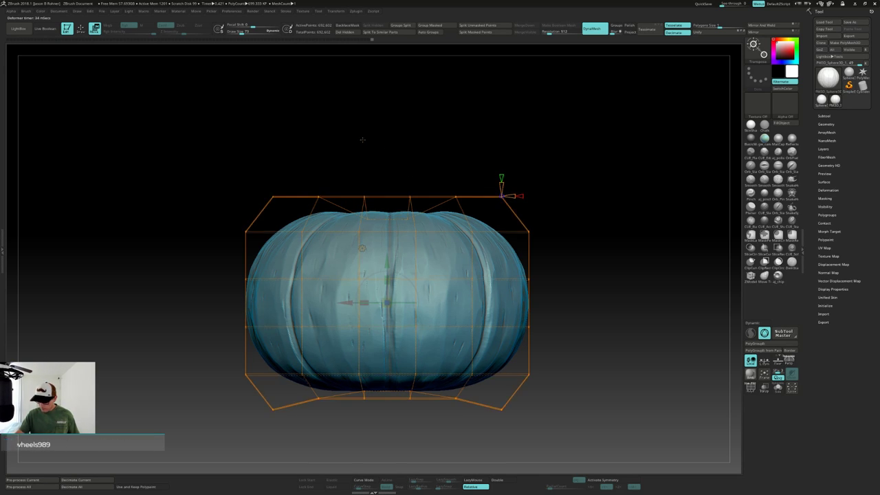
{"action": "left_click", "coordinate": [362, 247]}
{"action": "left_click", "coordinate": [463, 248]}
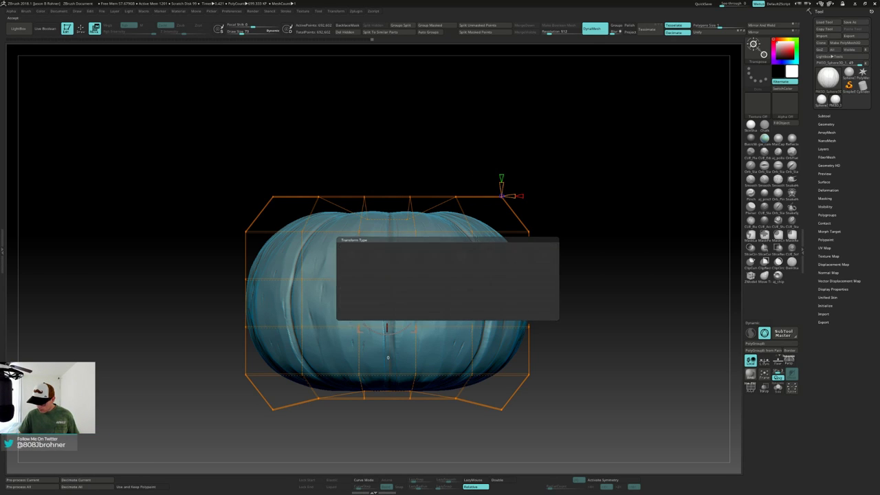
Return to Draw mode and examine the reshaped pumpkin from above and from the side.
{"action": "mouse_move", "coordinate": [601, 227]}
{"action": "left_mouse_down"}
{"action": "mouse_move", "coordinate": [591, 270]}
{"action": "mouse_move", "coordinate": [598, 239]}
{"action": "mouse_move", "coordinate": [585, 218]}
{"action": "mouse_move", "coordinate": [565, 296]}
{"action": "left_mouse_up"}
{"action": "key", "text": "q"}
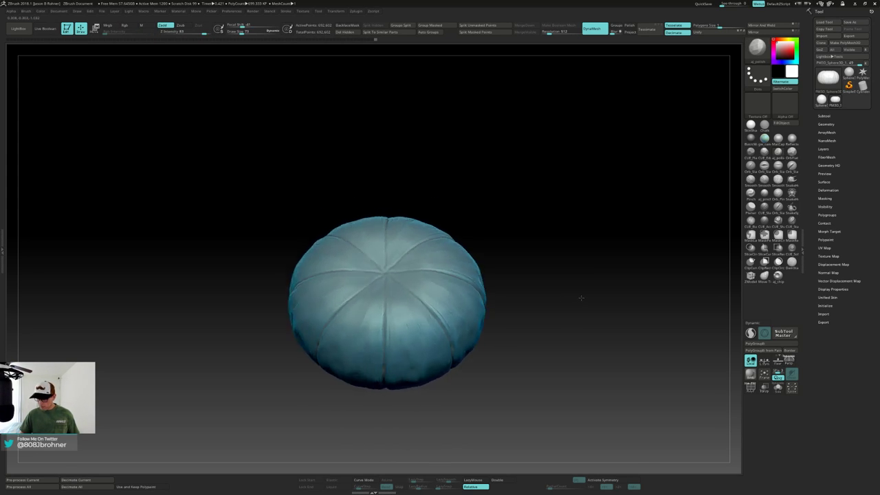
{"action": "left_click_drag", "start_coordinate": [581, 298], "coordinate": [561, 308]}
{"action": "key", "text": "x"}
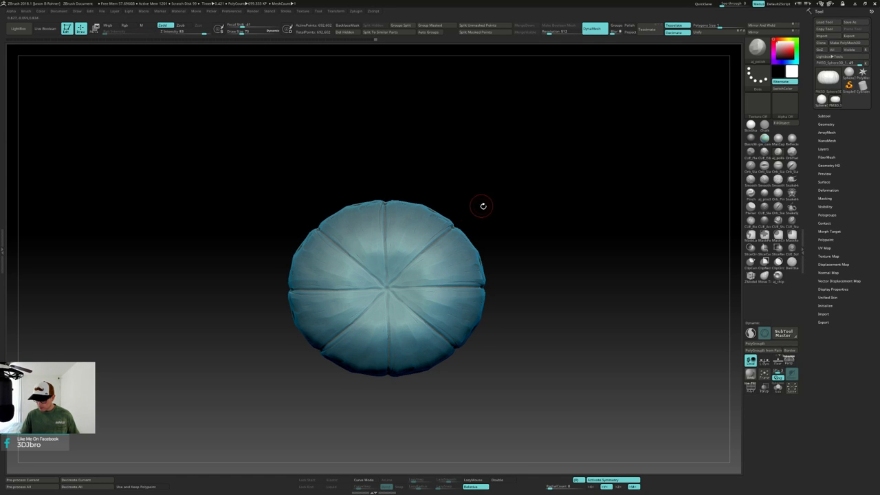
{"action": "key", "text": "x"}
{"action": "left_click_drag", "start_coordinate": [519, 243], "coordinate": [528, 268]}
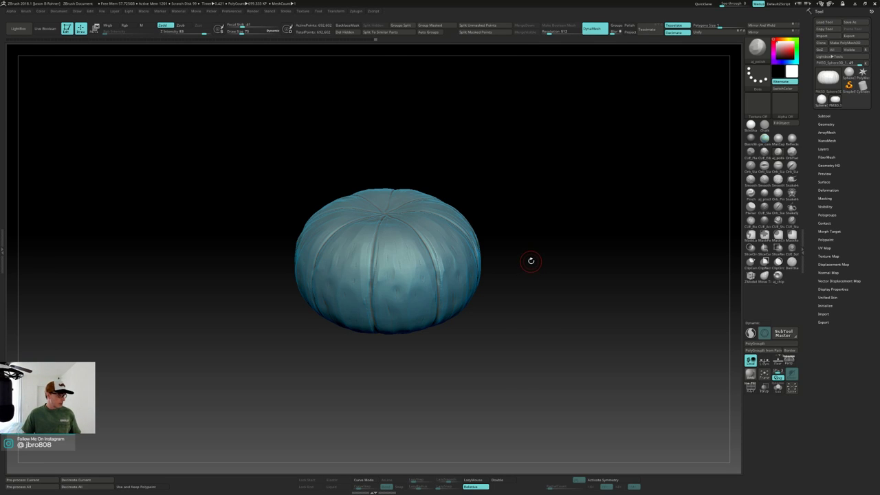
{"action": "left_click_drag", "start_coordinate": [531, 261], "coordinate": [519, 287]}
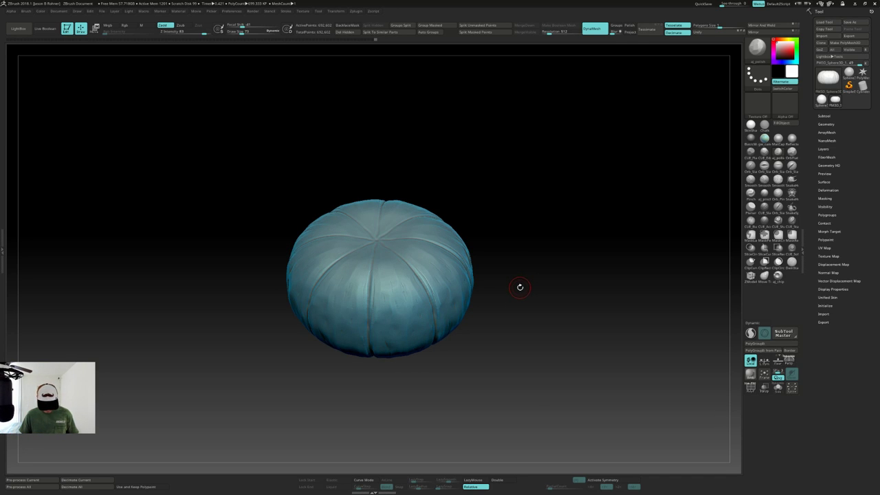
Insert a cylinder with the IMM PrimitivesH brush at the centre of the pumpkin's top as the stem.
{"action": "key", "text": "b"}
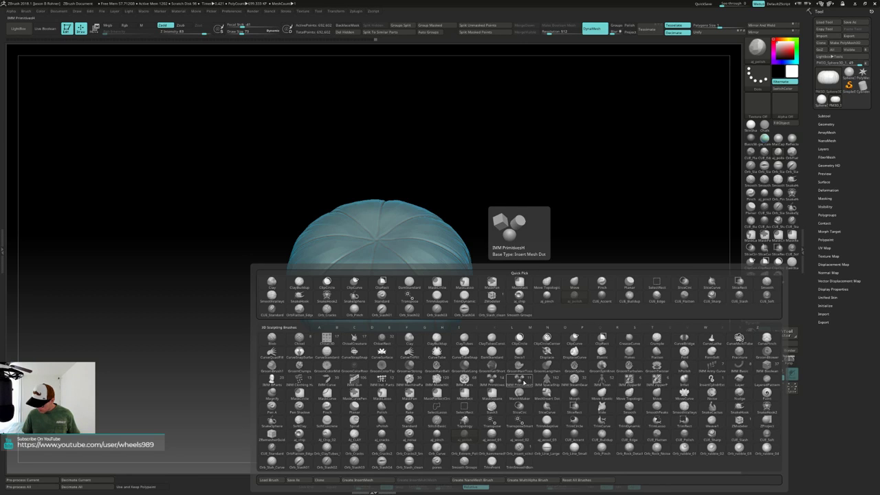
{"action": "left_click", "coordinate": [519, 378]}
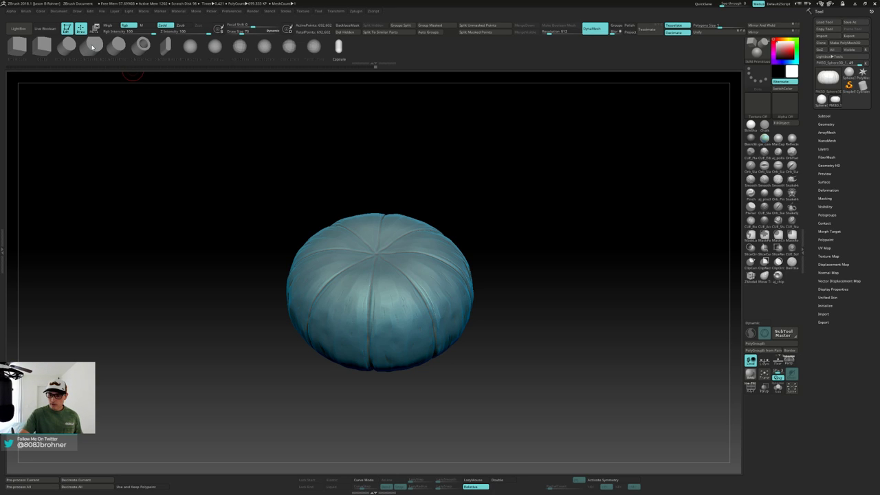
{"action": "left_click", "coordinate": [92, 46]}
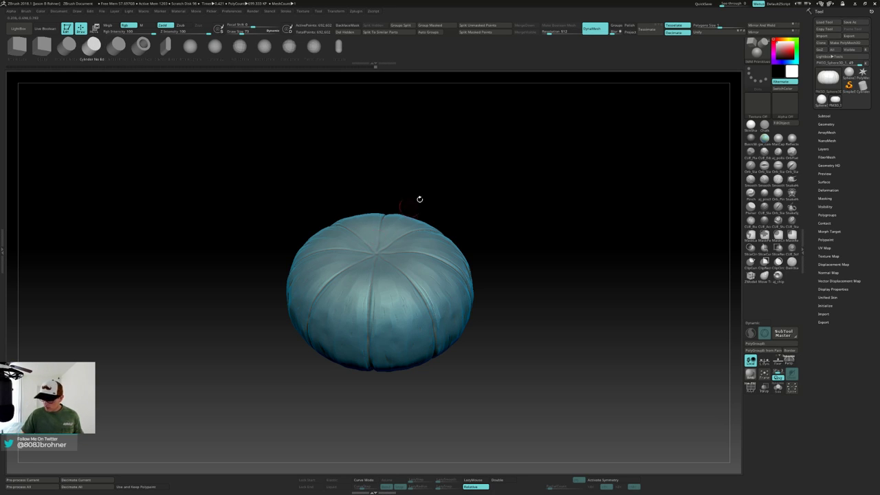
{"action": "left_click_drag", "start_coordinate": [419, 199], "coordinate": [482, 199], "text": "shift"}
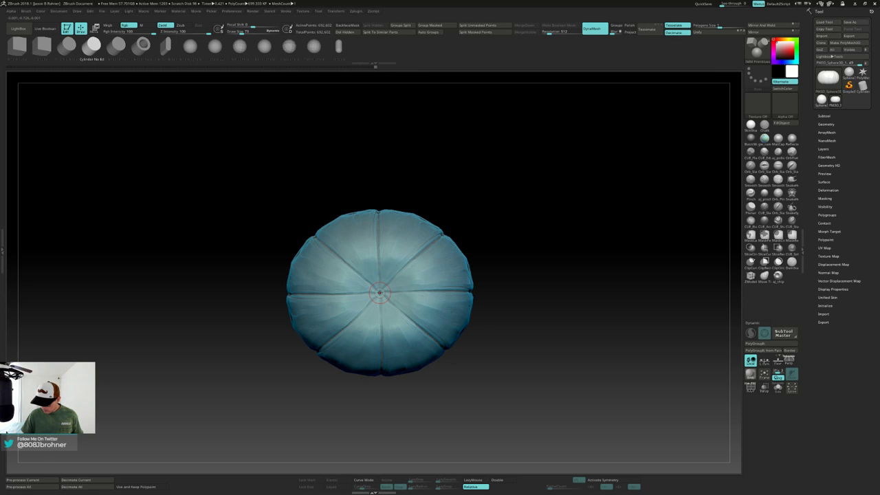
{"action": "left_click_drag", "start_coordinate": [380, 292], "coordinate": [386, 298]}
{"action": "mouse_move", "coordinate": [486, 248]}
{"action": "left_mouse_down"}
{"action": "mouse_move", "coordinate": [528, 225]}
{"action": "mouse_move", "coordinate": [530, 210]}
{"action": "mouse_move", "coordinate": [522, 267]}
{"action": "mouse_move", "coordinate": [527, 234]}
{"action": "left_mouse_up"}
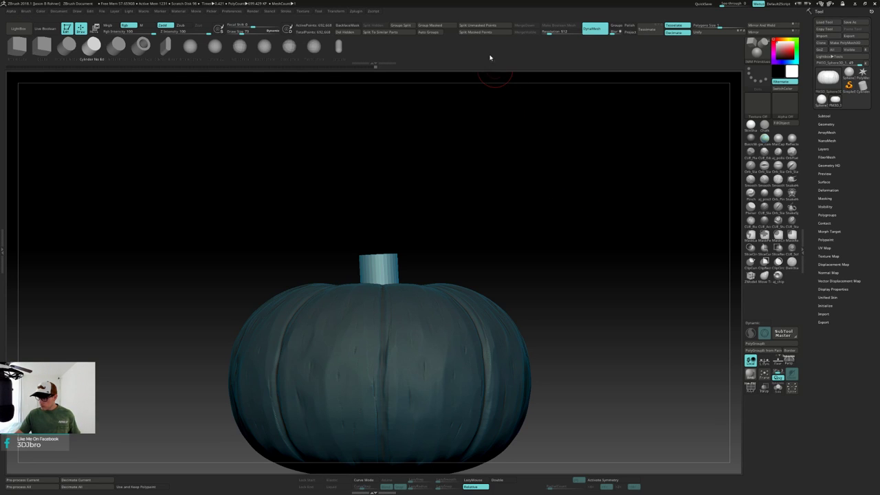
Split the masked pumpkin body off from the stem into a separate subtool and DynaMesh the stem.
{"action": "left_click", "coordinate": [476, 32]}
{"action": "mouse_move", "coordinate": [482, 184]}
{"action": "left_mouse_down"}
{"action": "mouse_move", "coordinate": [481, 204]}
{"action": "mouse_move", "coordinate": [481, 196]}
{"action": "left_mouse_up"}
{"action": "left_click_drag", "start_coordinate": [529, 138], "coordinate": [531, 192], "text": "ctrl"}
{"action": "left_click", "coordinate": [523, 169], "text": "ctrl"}
{"action": "left_click", "coordinate": [522, 168], "text": "ctrl"}
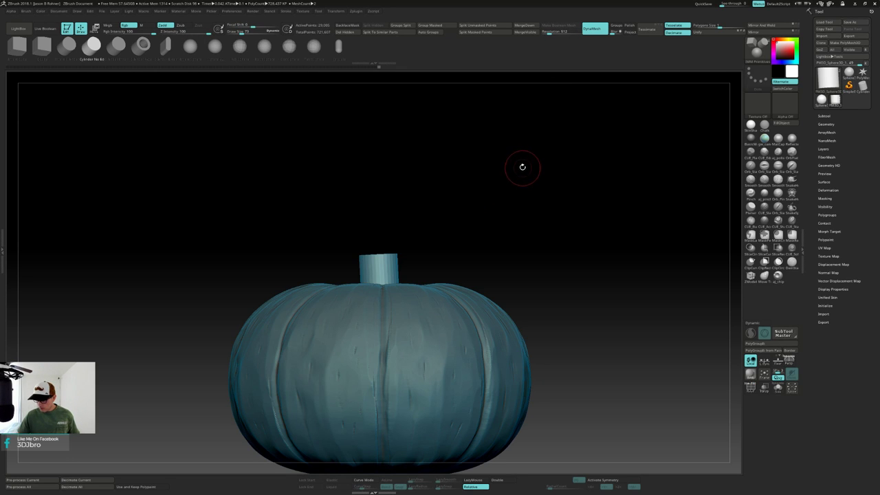
Pull the base of the stem outward into small flared lobes all around with the Move brush.
{"action": "left_click_drag", "start_coordinate": [518, 161], "coordinate": [513, 187], "text": "alt"}
{"action": "key", "text": "b"}
{"action": "key", "text": "m"}
{"action": "key", "text": "v"}
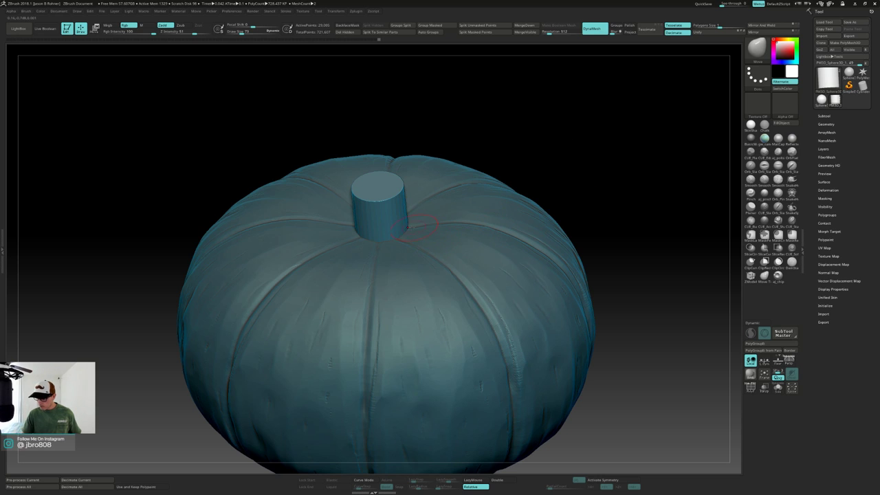
{"action": "mouse_move", "coordinate": [401, 235]}
{"action": "right_mouse_down"}
{"action": "mouse_move", "coordinate": [401, 296]}
{"action": "mouse_move", "coordinate": [399, 235]}
{"action": "right_mouse_up"}
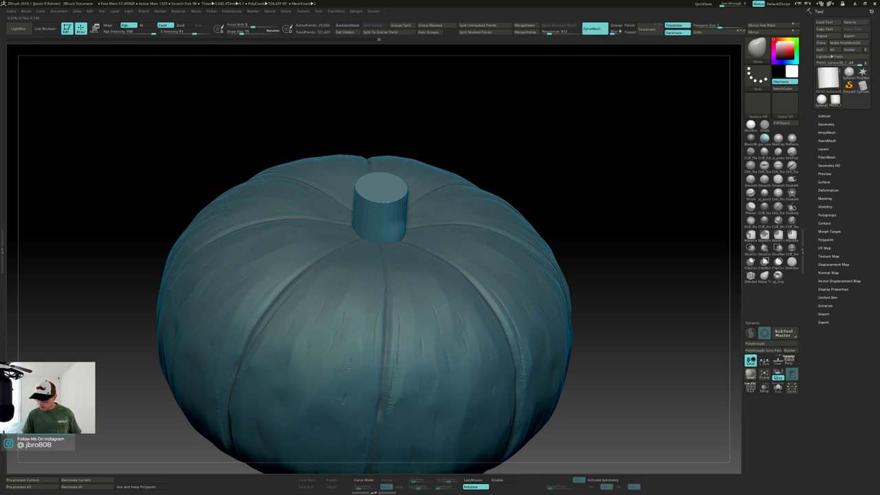
{"action": "right_click_drag", "start_coordinate": [400, 243], "coordinate": [392, 246]}
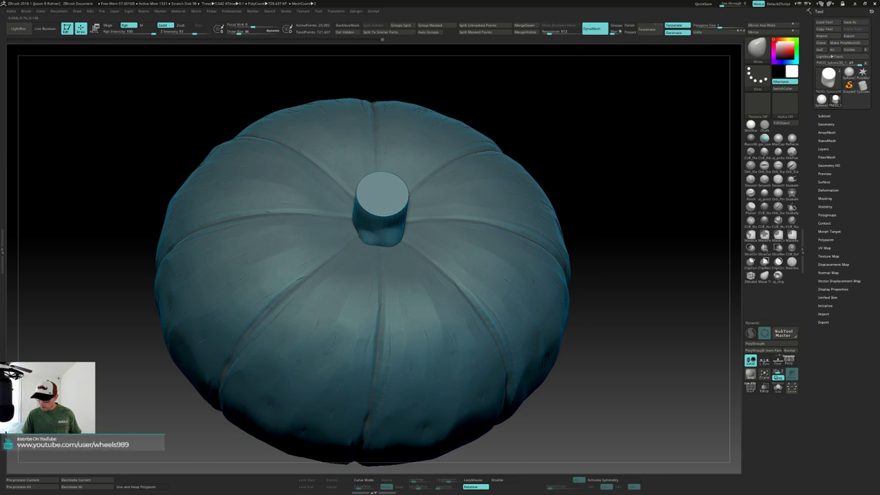
{"action": "right_click_drag", "start_coordinate": [365, 247], "coordinate": [407, 263]}
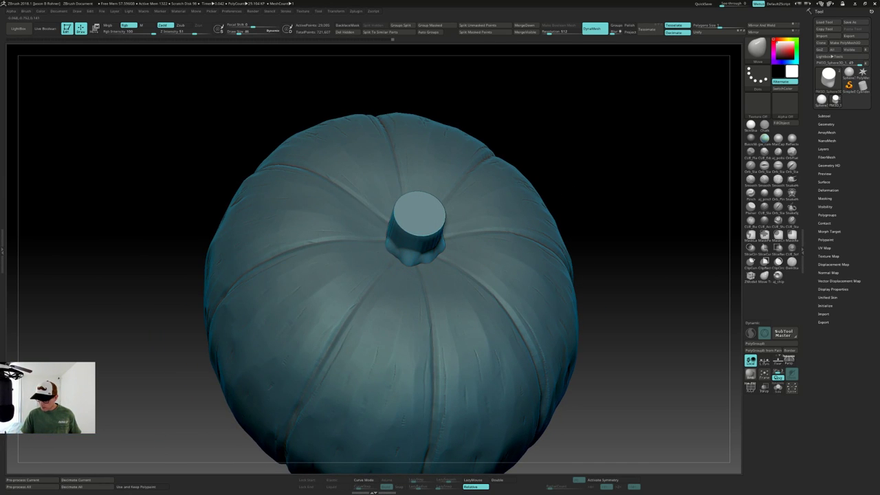
{"action": "mouse_move", "coordinate": [390, 249]}
{"action": "right_mouse_down"}
{"action": "mouse_move", "coordinate": [426, 241]}
{"action": "mouse_move", "coordinate": [384, 244]}
{"action": "right_mouse_up"}
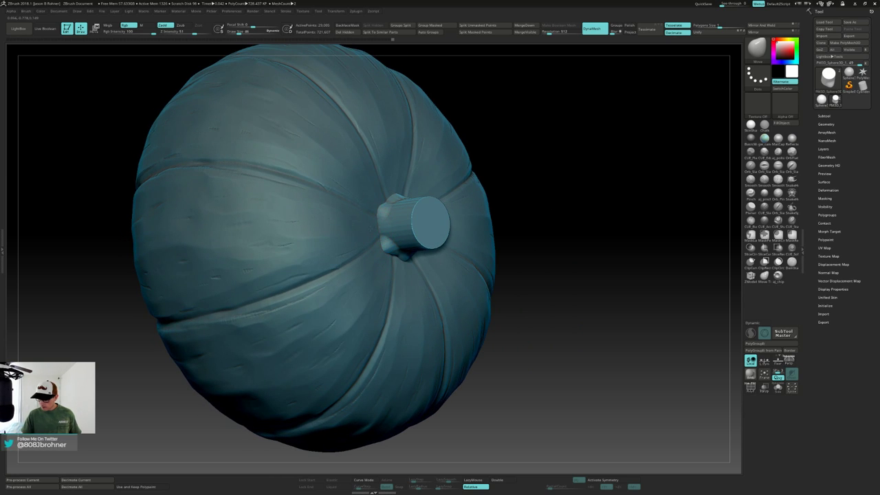
{"action": "right_click_drag", "start_coordinate": [584, 295], "coordinate": [500, 292]}
{"action": "right_click", "coordinate": [500, 292]}
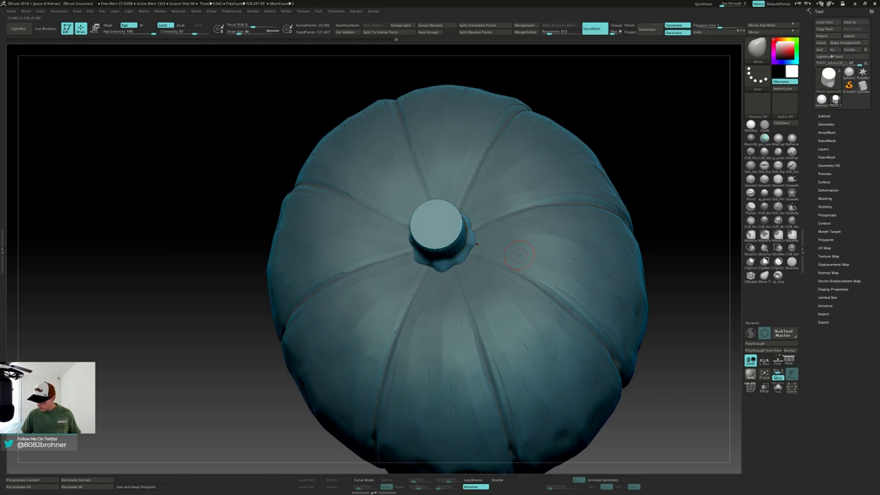
Stretch the lobes at the stem's base into pointed roots with the Move Elastic brush and re-DynaMesh the stem.
{"action": "key", "text": "b"}
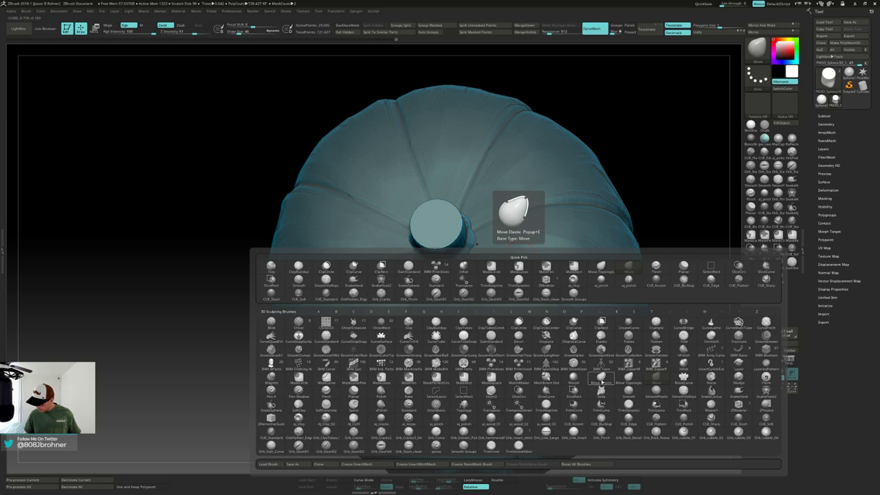
{"action": "left_click", "coordinate": [601, 377]}
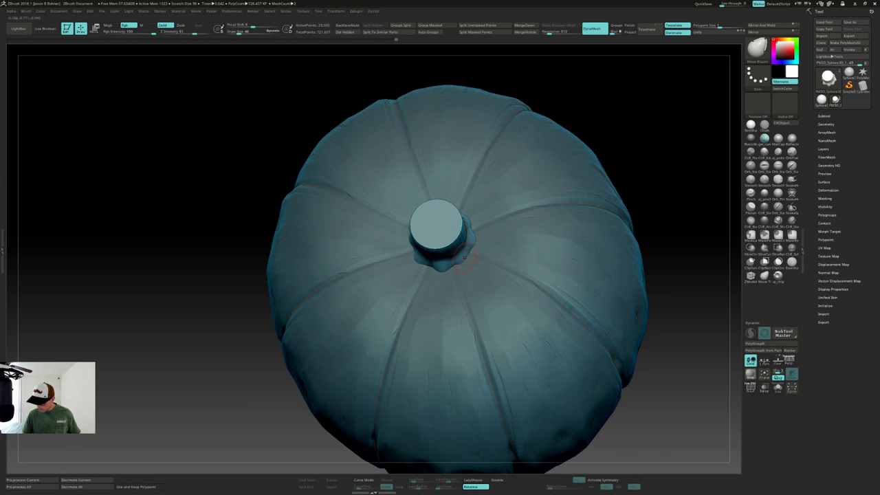
{"action": "mouse_move", "coordinate": [467, 263]}
{"action": "left_mouse_down"}
{"action": "mouse_move", "coordinate": [473, 268]}
{"action": "mouse_move", "coordinate": [440, 280]}
{"action": "mouse_move", "coordinate": [411, 263]}
{"action": "left_mouse_up"}
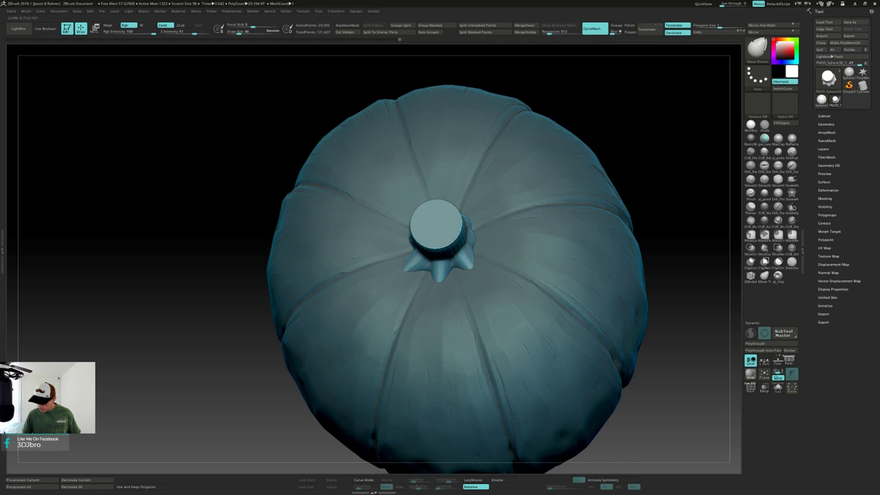
{"action": "mouse_move", "coordinate": [384, 242]}
{"action": "right_mouse_down"}
{"action": "mouse_move", "coordinate": [402, 230]}
{"action": "mouse_move", "coordinate": [406, 251]}
{"action": "mouse_move", "coordinate": [407, 234]}
{"action": "mouse_move", "coordinate": [392, 247]}
{"action": "mouse_move", "coordinate": [395, 235]}
{"action": "mouse_move", "coordinate": [419, 251]}
{"action": "mouse_move", "coordinate": [455, 250]}
{"action": "mouse_move", "coordinate": [470, 231]}
{"action": "mouse_move", "coordinate": [457, 203]}
{"action": "right_mouse_up"}
{"action": "left_click_drag", "start_coordinate": [453, 203], "coordinate": [457, 193]}
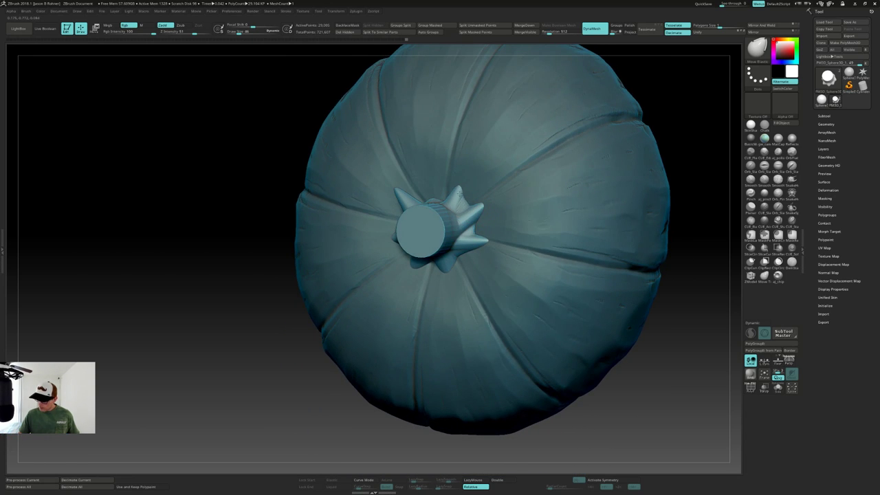
{"action": "mouse_move", "coordinate": [459, 193]}
{"action": "right_mouse_down"}
{"action": "mouse_move", "coordinate": [436, 196]}
{"action": "mouse_move", "coordinate": [451, 185]}
{"action": "mouse_move", "coordinate": [392, 169]}
{"action": "mouse_move", "coordinate": [410, 214]}
{"action": "mouse_move", "coordinate": [405, 231]}
{"action": "right_mouse_up"}
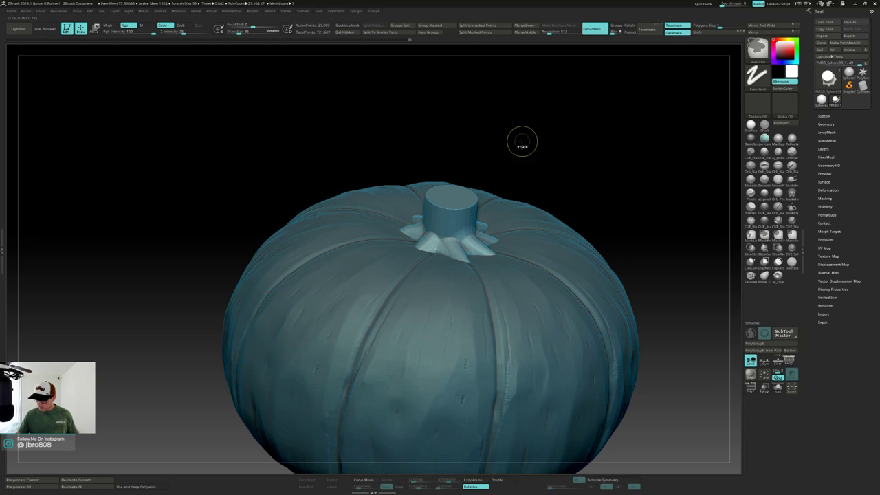
{"action": "left_click_drag", "start_coordinate": [522, 143], "coordinate": [536, 165], "text": "ctrl"}
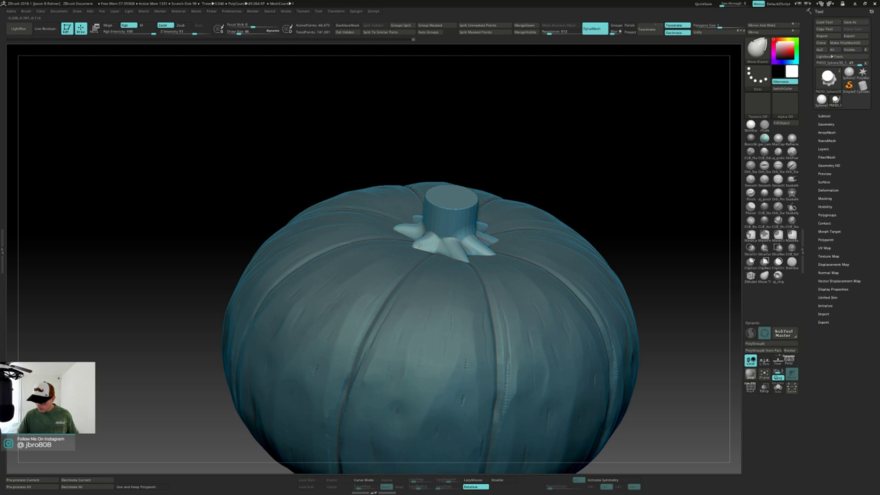
Extend the stem's pointed roots further over the pumpkin's crown using a resized Move Elastic brush, and update the DynaMesh.
{"action": "right_click_drag", "start_coordinate": [419, 244], "coordinate": [443, 191]}
{"action": "mouse_move", "coordinate": [509, 149]}
{"action": "right_mouse_down"}
{"action": "mouse_move", "coordinate": [527, 234]}
{"action": "mouse_move", "coordinate": [525, 206]}
{"action": "right_mouse_up"}
{"action": "key", "text": "s"}
{"action": "mouse_move", "coordinate": [418, 240]}
{"action": "right_mouse_down"}
{"action": "mouse_move", "coordinate": [422, 269]}
{"action": "mouse_move", "coordinate": [421, 246]}
{"action": "mouse_move", "coordinate": [477, 244]}
{"action": "mouse_move", "coordinate": [499, 158]}
{"action": "mouse_move", "coordinate": [508, 239]}
{"action": "mouse_move", "coordinate": [517, 186]}
{"action": "mouse_move", "coordinate": [518, 230]}
{"action": "mouse_move", "coordinate": [516, 199]}
{"action": "mouse_move", "coordinate": [481, 216]}
{"action": "mouse_move", "coordinate": [490, 332]}
{"action": "right_mouse_up"}
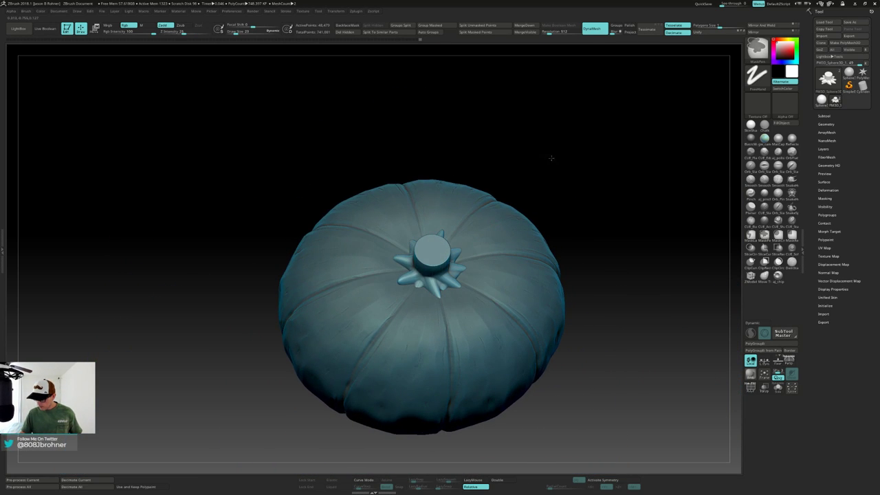
{"action": "left_click_drag", "start_coordinate": [550, 159], "coordinate": [554, 199], "text": "ctrl"}
Mask all of the stem except its top end from the front view and bring up the move gizmo.
{"action": "right_click_drag", "start_coordinate": [555, 190], "coordinate": [492, 180]}
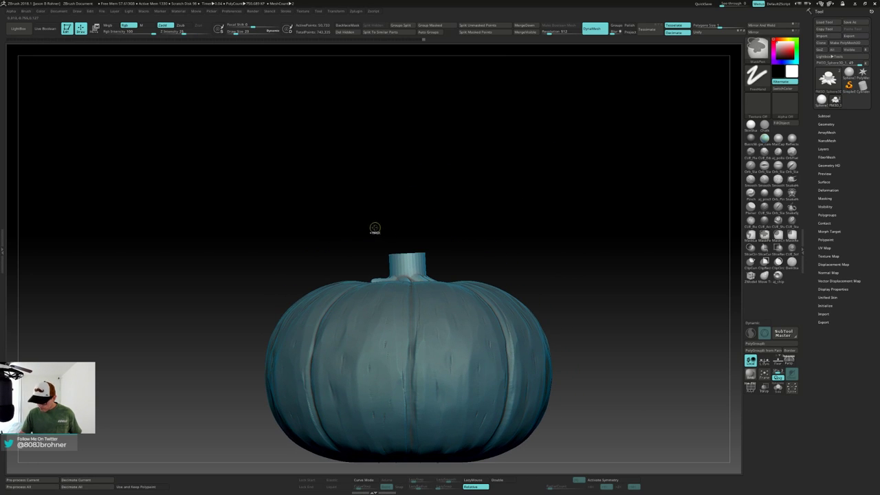
{"action": "left_click_drag", "start_coordinate": [373, 226], "coordinate": [441, 259], "text": "ctrl"}
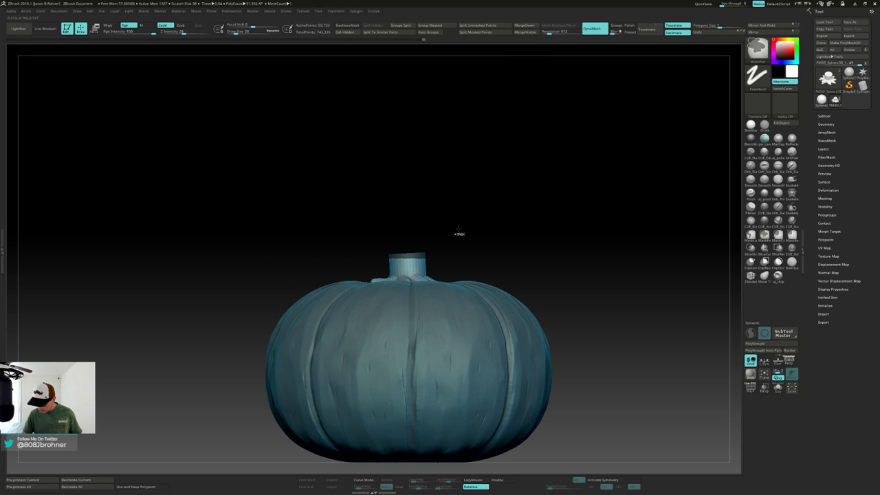
{"action": "key", "text": "w"}
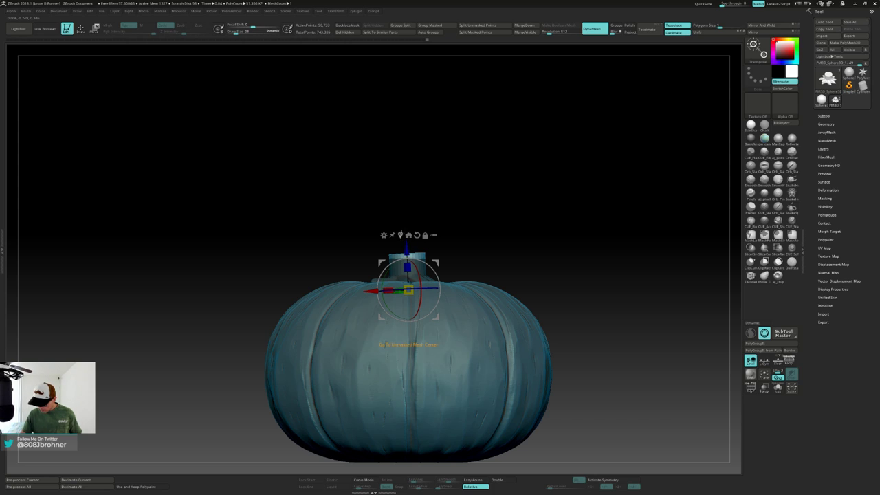
{"action": "left_click_drag", "start_coordinate": [407, 268], "coordinate": [424, 167]}
{"action": "left_click", "coordinate": [413, 164]}
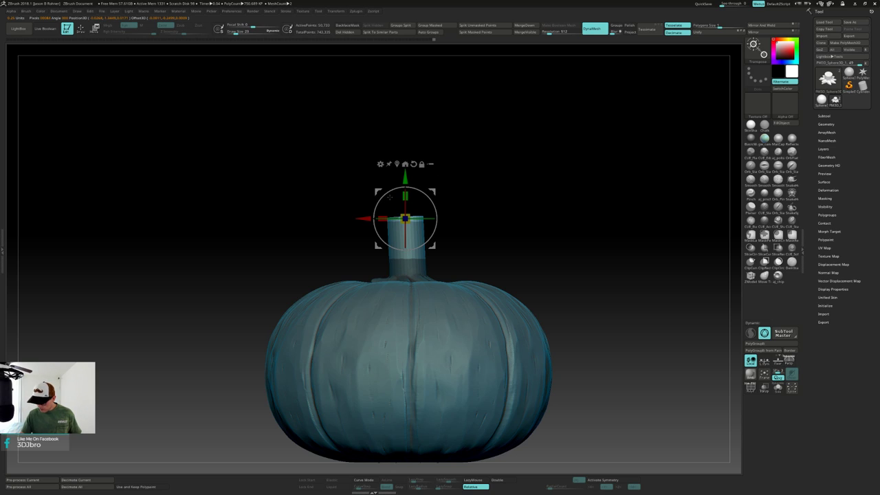
{"action": "left_click_drag", "start_coordinate": [391, 209], "coordinate": [452, 211]}
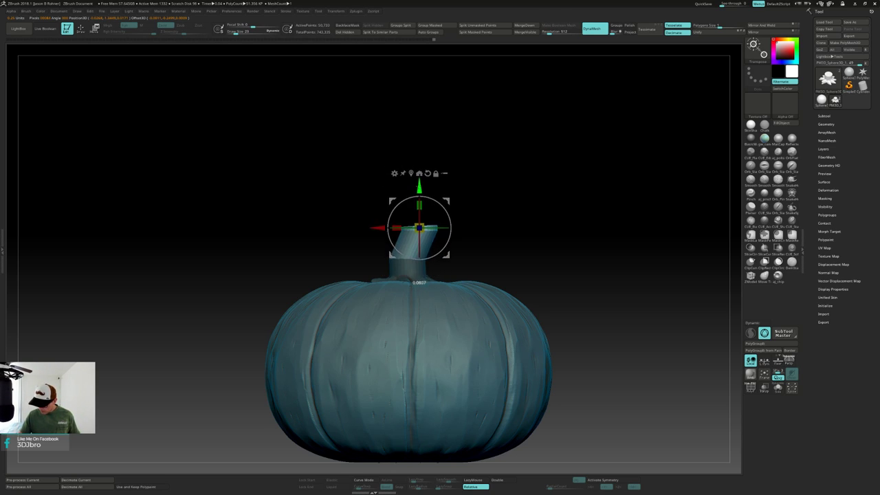
{"action": "left_click_drag", "start_coordinate": [419, 187], "coordinate": [420, 191]}
{"action": "left_click_drag", "start_coordinate": [389, 225], "coordinate": [375, 242]}
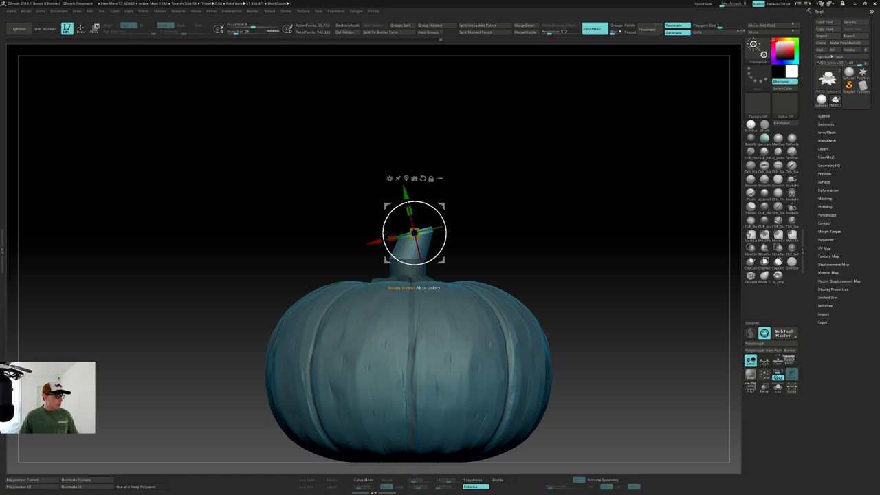
{"action": "mouse_move", "coordinate": [474, 243]}
{"action": "left_mouse_down"}
{"action": "mouse_move", "coordinate": [476, 252]}
{"action": "mouse_move", "coordinate": [476, 242]}
{"action": "left_mouse_up"}
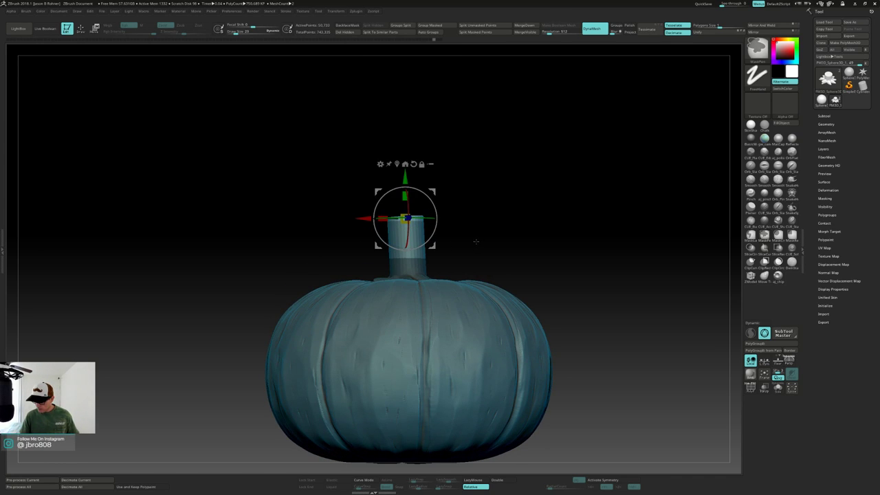
{"action": "key", "text": "ctrl+z"}
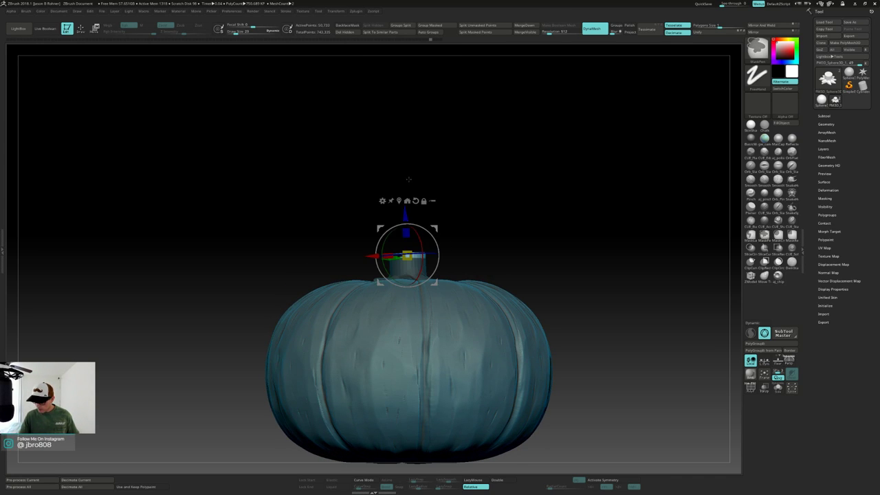
{"action": "key", "text": "ctrl+z"}
Reset the gizmo's orientation, then raise the stem's unmasked top end and tilt it sideways to bend the stem.
{"action": "left_click", "coordinate": [415, 200]}
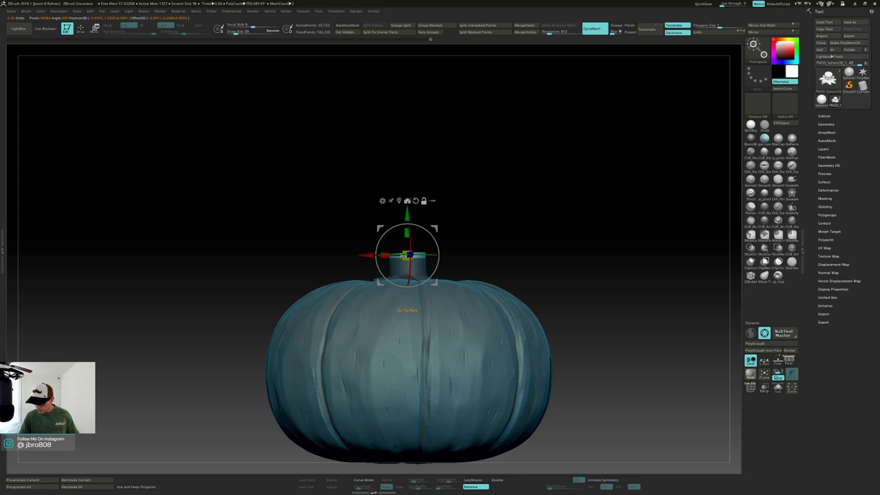
{"action": "left_click_drag", "start_coordinate": [447, 194], "coordinate": [429, 190]}
{"action": "left_click_drag", "start_coordinate": [474, 207], "coordinate": [447, 210], "text": "alt"}
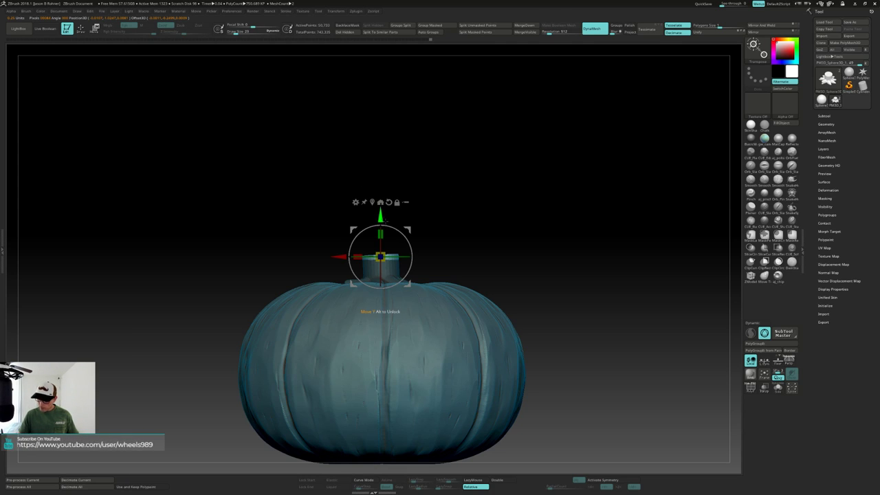
{"action": "left_click_drag", "start_coordinate": [381, 216], "coordinate": [376, 194]}
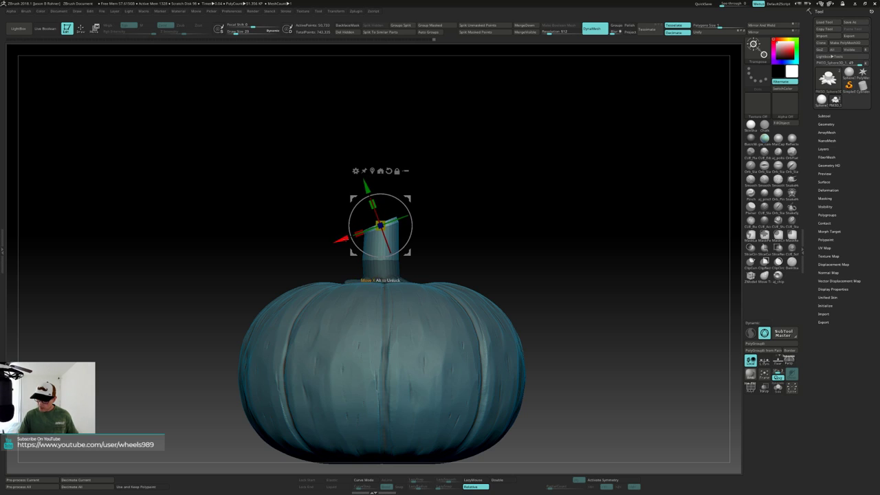
{"action": "left_click_drag", "start_coordinate": [342, 238], "coordinate": [332, 241]}
{"action": "left_click_drag", "start_coordinate": [367, 198], "coordinate": [361, 199]}
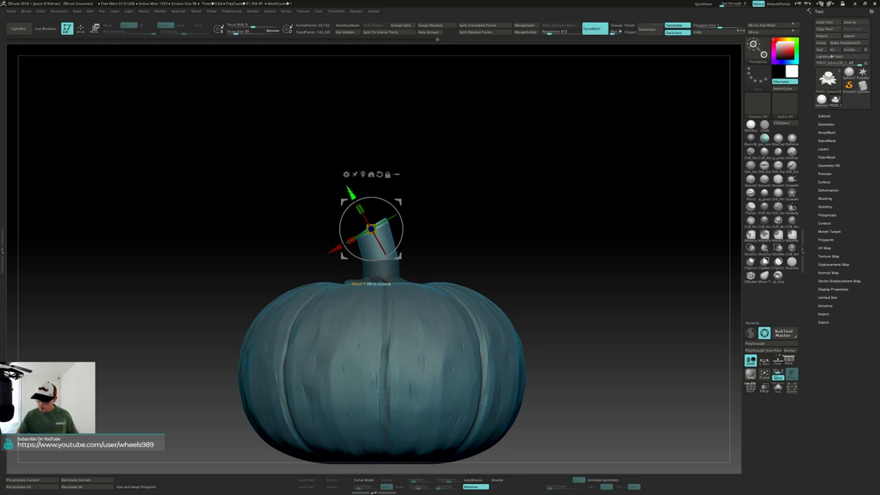
Nudge the stem's unmasked end outward along its tilted axis and clear the mask.
{"action": "mouse_move", "coordinate": [351, 193]}
{"action": "left_mouse_down"}
{"action": "mouse_move", "coordinate": [342, 177]}
{"action": "mouse_move", "coordinate": [349, 190]}
{"action": "left_mouse_up"}
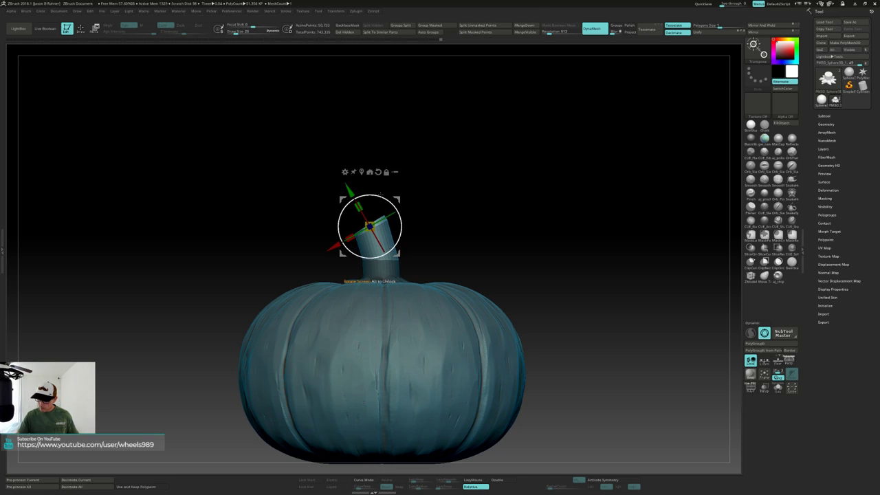
{"action": "left_click_drag", "start_coordinate": [440, 198], "coordinate": [453, 210], "text": "ctrl"}
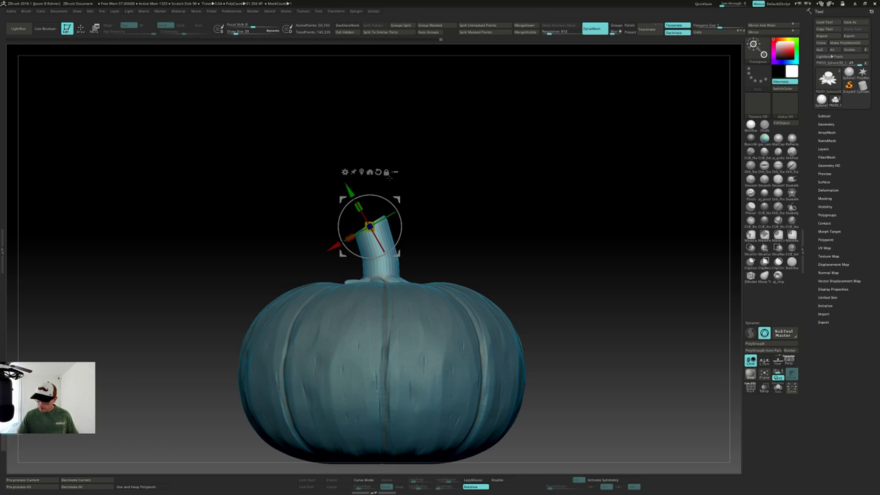
{"action": "key", "text": "q"}
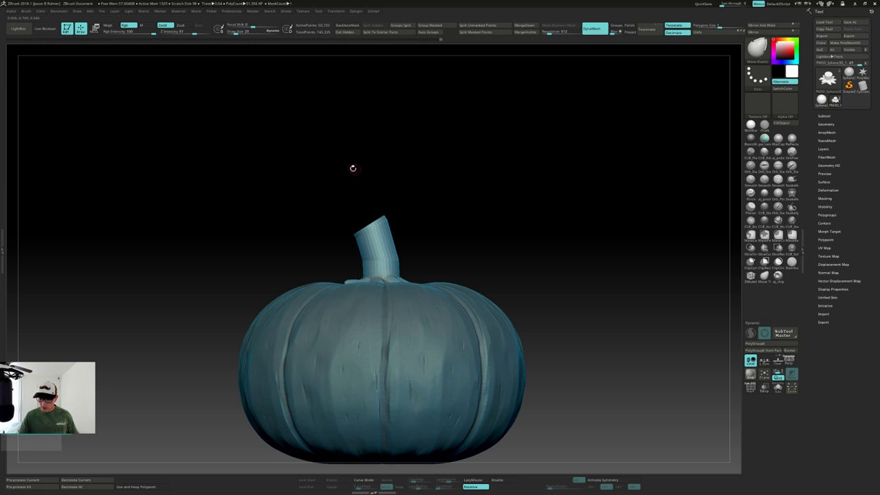
Choose the MaskLasso brush and mask all of the stem except its slanted top end.
{"action": "left_click", "coordinate": [752, 233]}
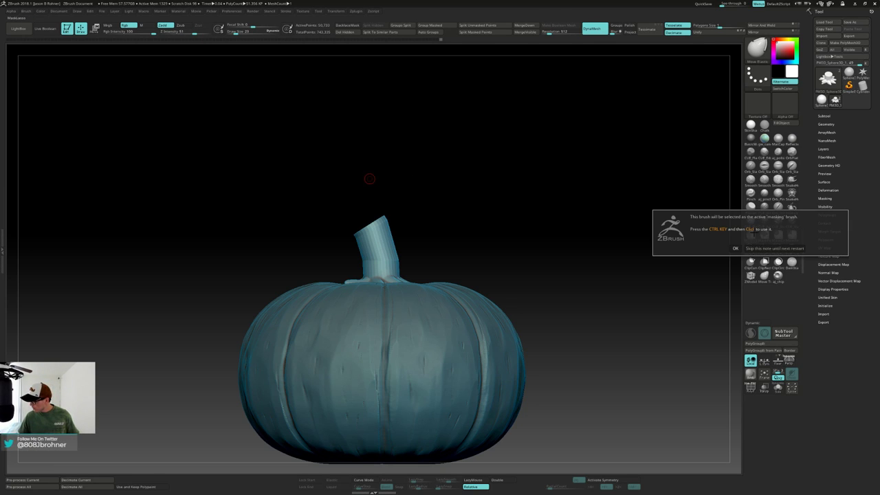
{"action": "left_click", "coordinate": [757, 249]}
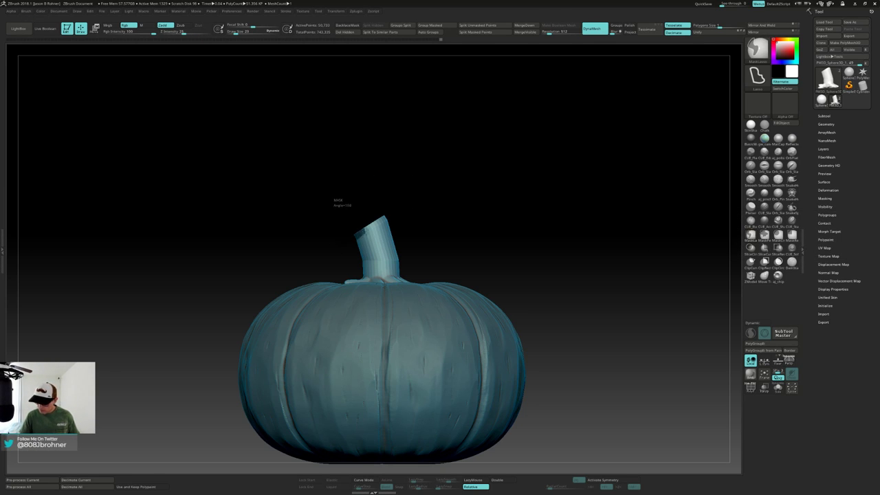
{"action": "left_click_drag", "start_coordinate": [404, 194], "coordinate": [415, 180], "text": "ctrl"}
{"action": "left_click", "coordinate": [416, 177], "text": "ctrl"}
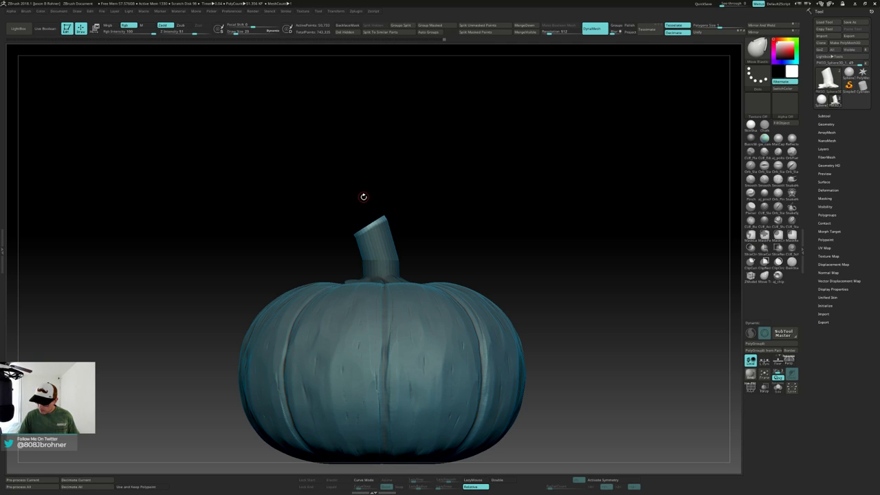
Try to pull the stem's unmasked end further along its axis, and undo the change.
{"action": "key", "text": "w"}
{"action": "mouse_move", "coordinate": [349, 190]}
{"action": "left_mouse_down"}
{"action": "mouse_move", "coordinate": [340, 172]}
{"action": "mouse_move", "coordinate": [346, 182]}
{"action": "left_mouse_up"}
{"action": "left_click_drag", "start_coordinate": [468, 198], "coordinate": [476, 201], "text": "ctrl"}
{"action": "key", "text": "ctrl+z"}
{"action": "key", "text": "ctrl+z"}
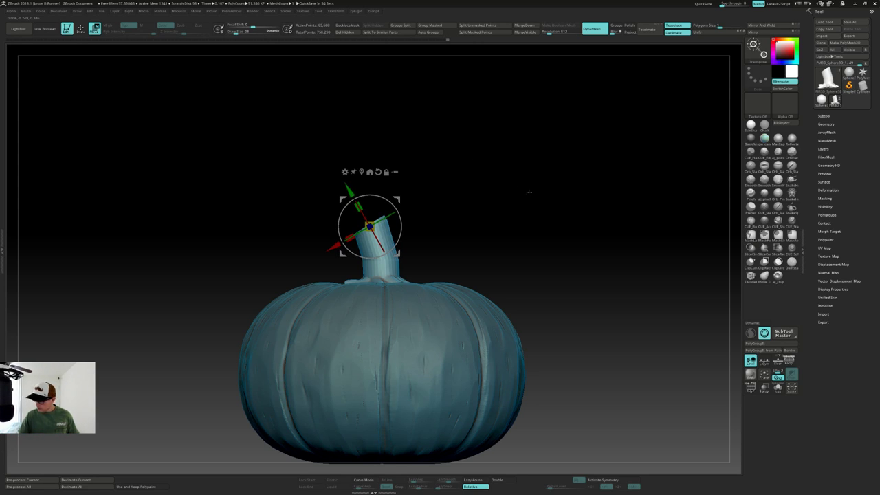
Lasso-mask all of the stem except its tip, extend and tilt the tip further sideways, and re-DynaMesh the stem.
{"action": "key", "text": "ctrl"}
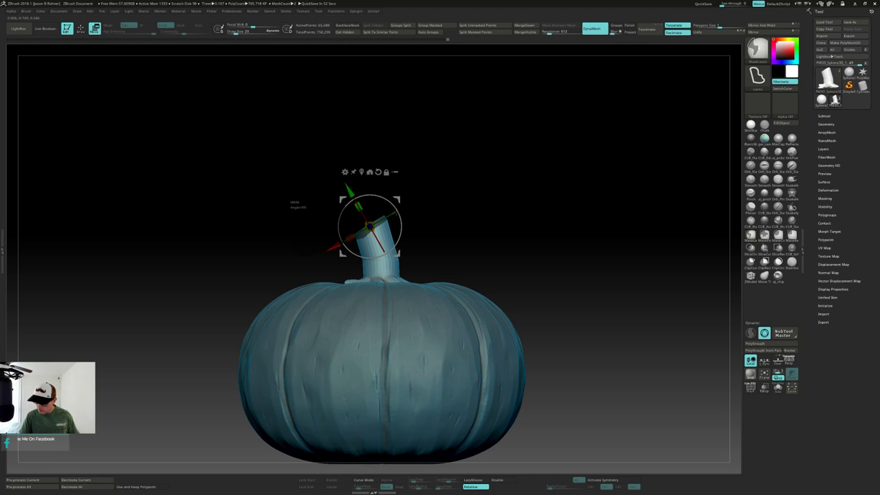
{"action": "left_click", "coordinate": [433, 151], "text": "ctrl"}
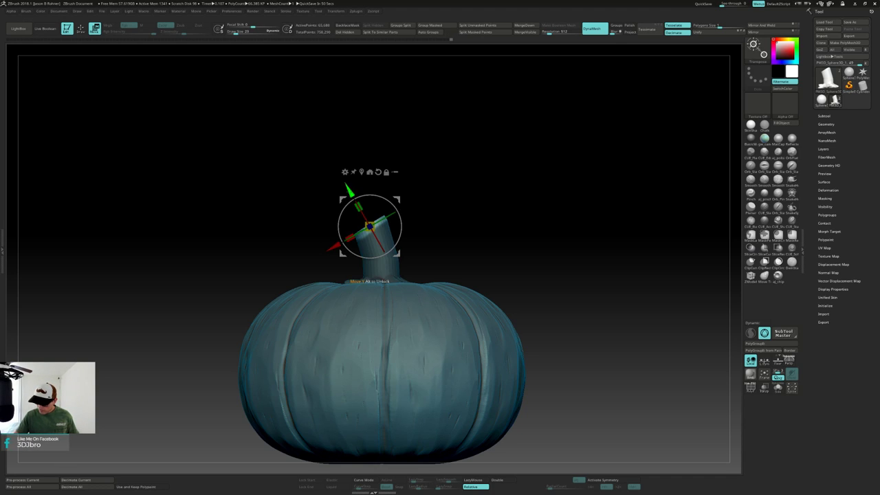
{"action": "mouse_move", "coordinate": [347, 191]}
{"action": "left_mouse_down"}
{"action": "mouse_move", "coordinate": [338, 174]}
{"action": "mouse_move", "coordinate": [333, 193]}
{"action": "left_mouse_up"}
{"action": "left_click_drag", "start_coordinate": [422, 168], "coordinate": [471, 240]}
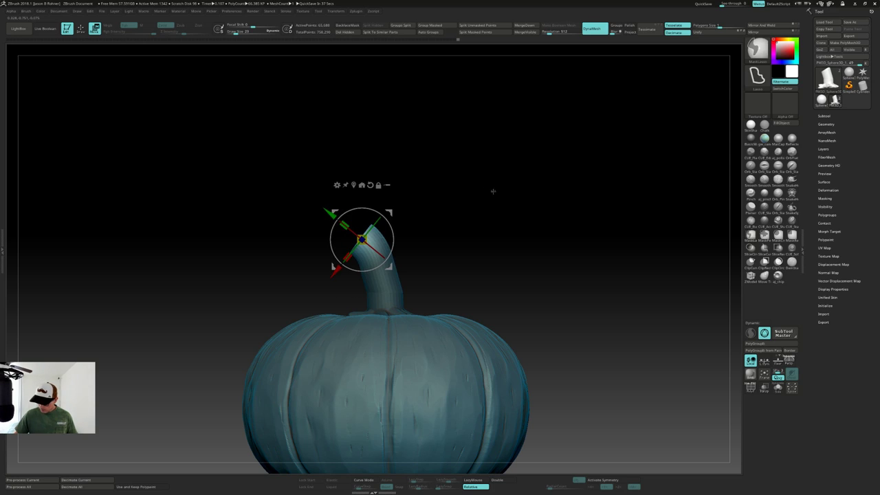
{"action": "left_click_drag", "start_coordinate": [493, 190], "coordinate": [510, 255], "text": "ctrl"}
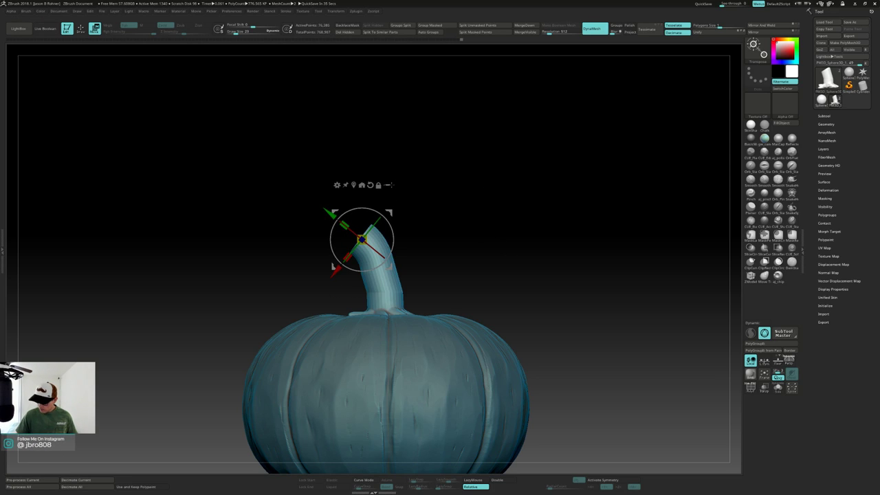
Redo the lasso mask so that only the stem's newly bent tip stays unmasked.
{"action": "key", "text": "ctrl"}
{"action": "left_click_drag", "start_coordinate": [371, 232], "coordinate": [365, 215], "text": "ctrl"}
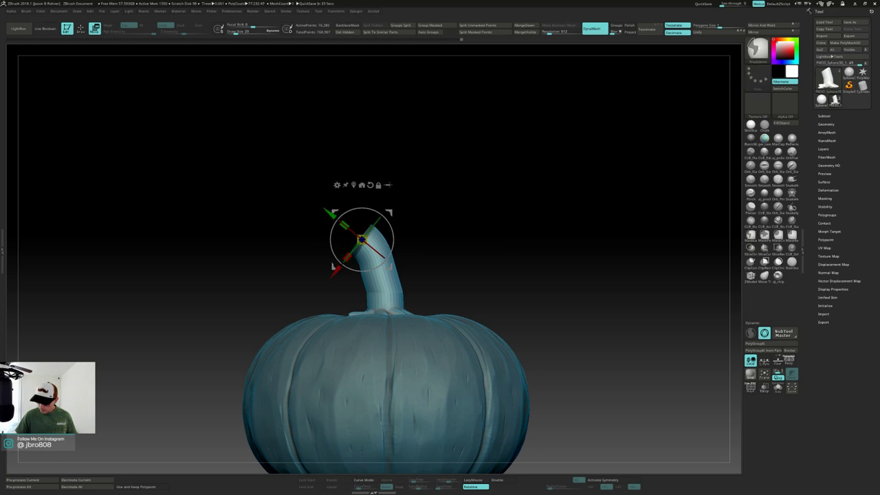
{"action": "key", "text": "ctrl+z"}
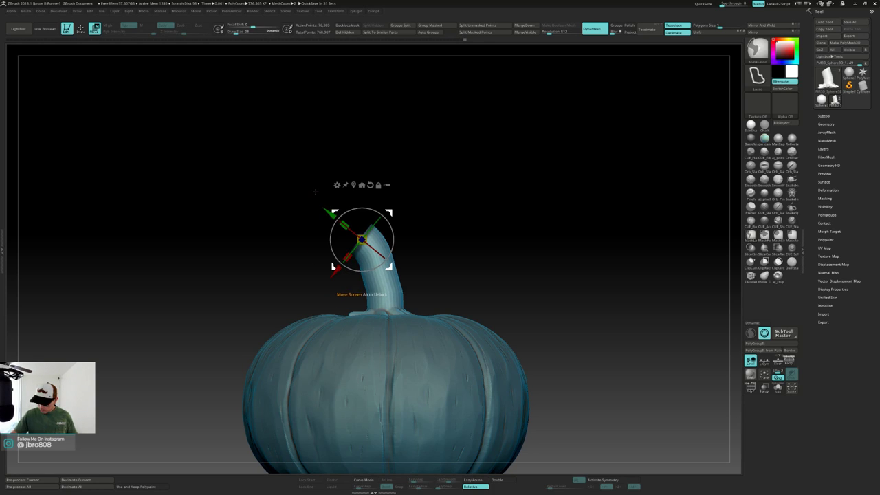
{"action": "left_click", "coordinate": [436, 197], "text": "ctrl"}
Pull the unmasked tip outward and upward, rotate its end to face nearly sideways, and re-DynaMesh the stem.
{"action": "left_click_drag", "start_coordinate": [318, 204], "coordinate": [308, 197]}
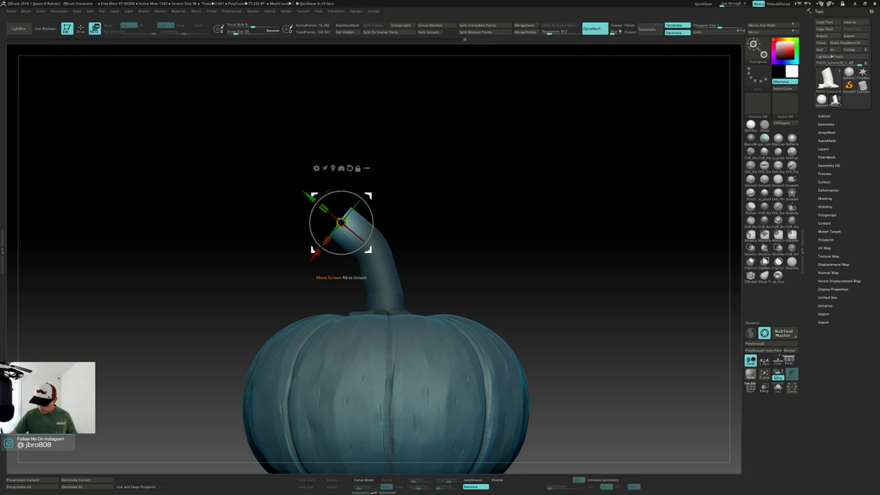
{"action": "left_click_drag", "start_coordinate": [365, 202], "coordinate": [355, 197]}
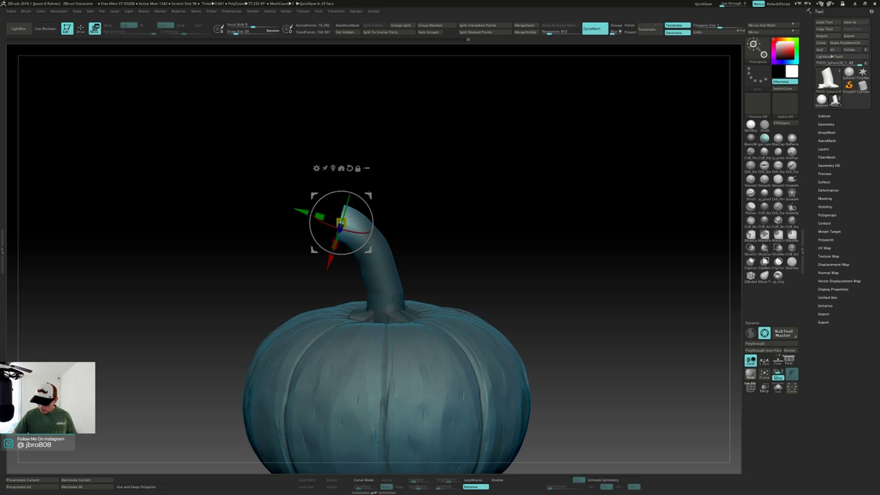
{"action": "mouse_move", "coordinate": [374, 196]}
{"action": "right_mouse_down"}
{"action": "mouse_move", "coordinate": [375, 240]}
{"action": "mouse_move", "coordinate": [375, 199]}
{"action": "right_mouse_up"}
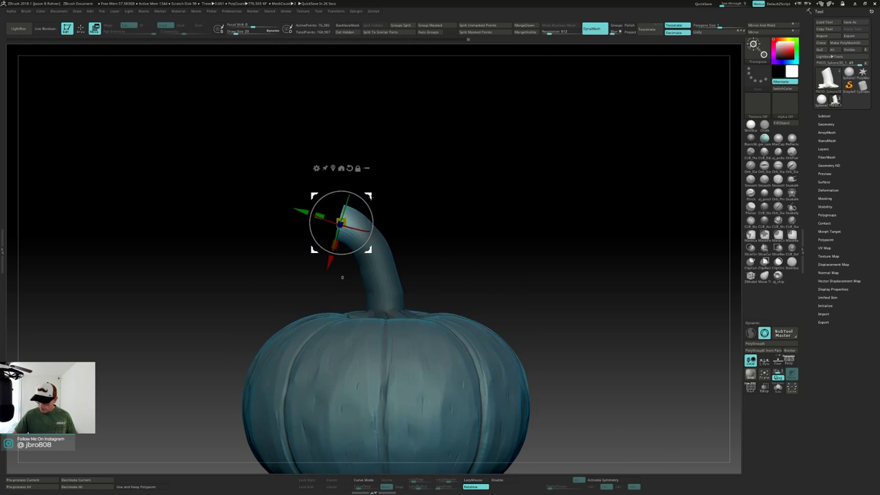
{"action": "mouse_move", "coordinate": [462, 176]}
{"action": "left_mouse_down", "text": "ctrl"}
{"action": "mouse_move", "coordinate": [497, 179]}
{"action": "mouse_move", "coordinate": [501, 208]}
{"action": "mouse_move", "coordinate": [525, 194]}
{"action": "mouse_move", "coordinate": [512, 207]}
{"action": "mouse_move", "coordinate": [510, 192]}
{"action": "mouse_move", "coordinate": [510, 270]}
{"action": "mouse_move", "coordinate": [513, 173]}
{"action": "mouse_move", "coordinate": [505, 172]}
{"action": "left_mouse_up", "text": "ctrl"}
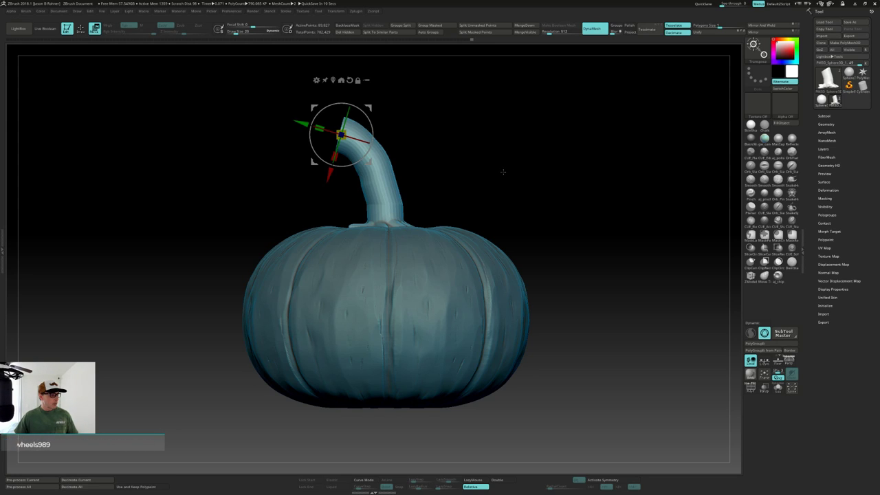
Lasso-mask the stem's base and roots, then shift the unmasked upper stem along the gizmo's depth axis.
{"action": "mouse_move", "coordinate": [502, 171]}
{"action": "left_mouse_down"}
{"action": "mouse_move", "coordinate": [495, 186]}
{"action": "mouse_move", "coordinate": [499, 174]}
{"action": "mouse_move", "coordinate": [479, 181]}
{"action": "left_mouse_up"}
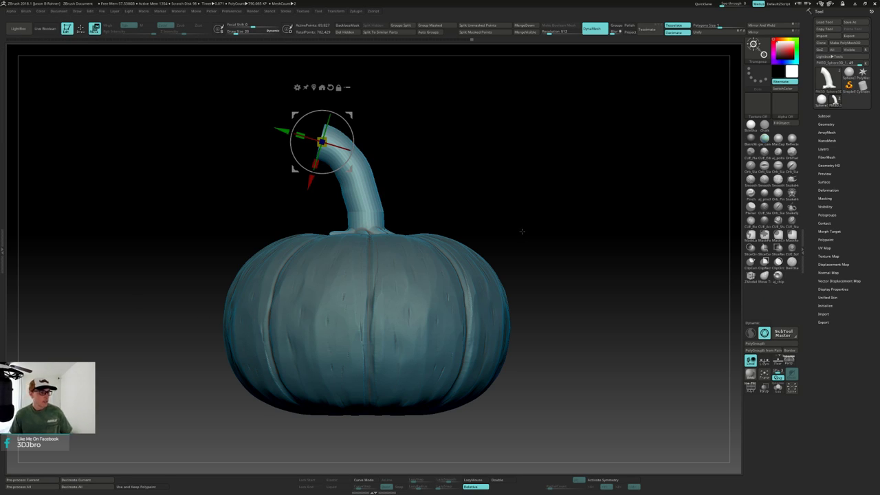
{"action": "left_click_drag", "start_coordinate": [528, 223], "coordinate": [515, 313]}
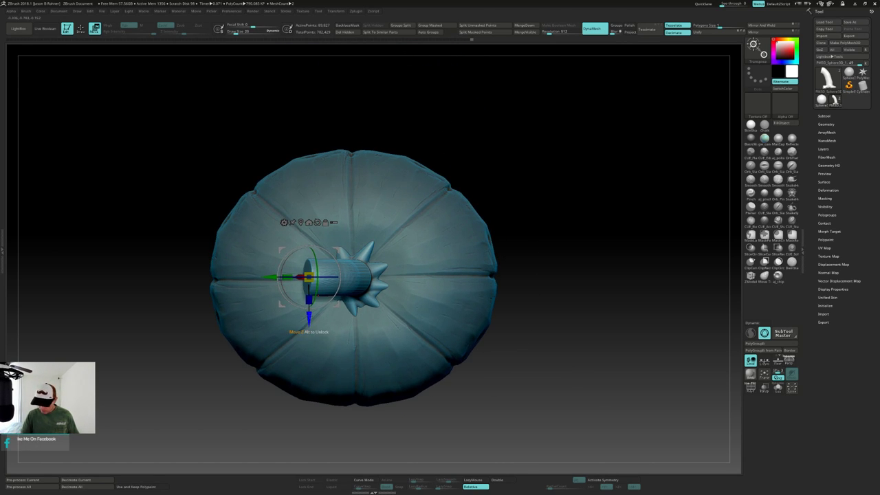
{"action": "left_click_drag", "start_coordinate": [529, 216], "coordinate": [542, 195]}
{"action": "left_click_drag", "start_coordinate": [535, 224], "coordinate": [540, 153]}
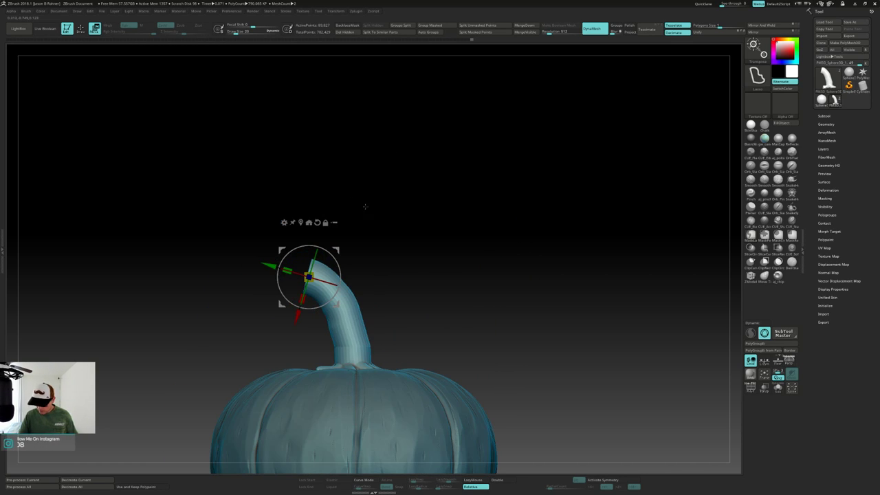
{"action": "mouse_move", "coordinate": [323, 247]}
{"action": "left_mouse_down", "text": "ctrl"}
{"action": "mouse_move", "coordinate": [387, 315]}
{"action": "mouse_move", "coordinate": [429, 320]}
{"action": "left_mouse_up", "text": "ctrl"}
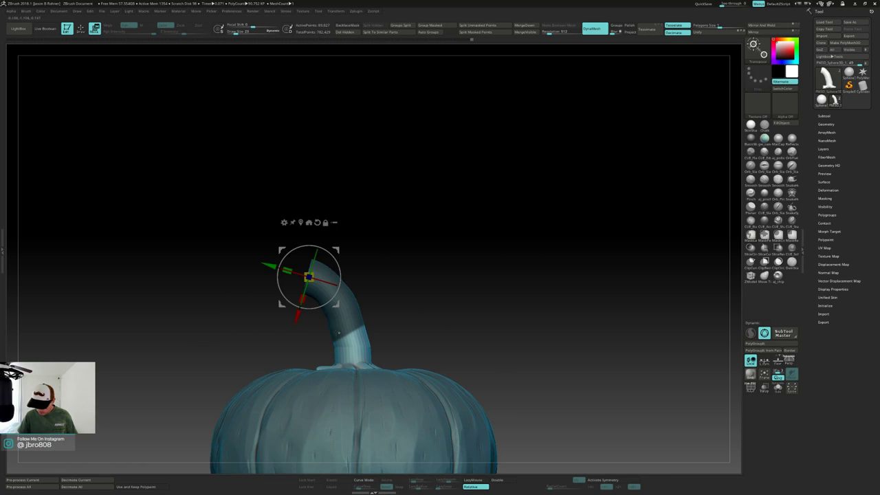
{"action": "mouse_move", "coordinate": [312, 335]}
{"action": "left_mouse_down", "text": "ctrl"}
{"action": "mouse_move", "coordinate": [320, 355]}
{"action": "mouse_move", "coordinate": [410, 337]}
{"action": "left_mouse_up", "text": "ctrl"}
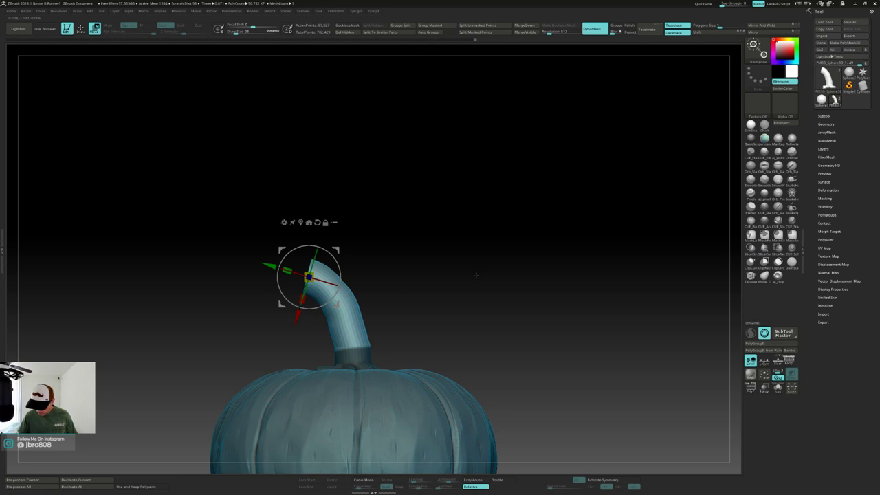
{"action": "left_click_drag", "start_coordinate": [488, 269], "coordinate": [458, 287]}
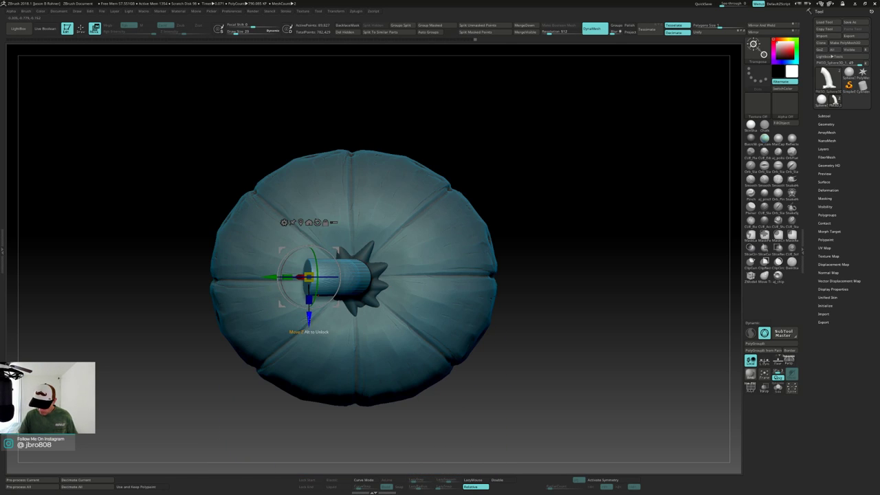
{"action": "left_click_drag", "start_coordinate": [309, 318], "coordinate": [309, 311]}
{"action": "left_click_drag", "start_coordinate": [557, 220], "coordinate": [558, 150]}
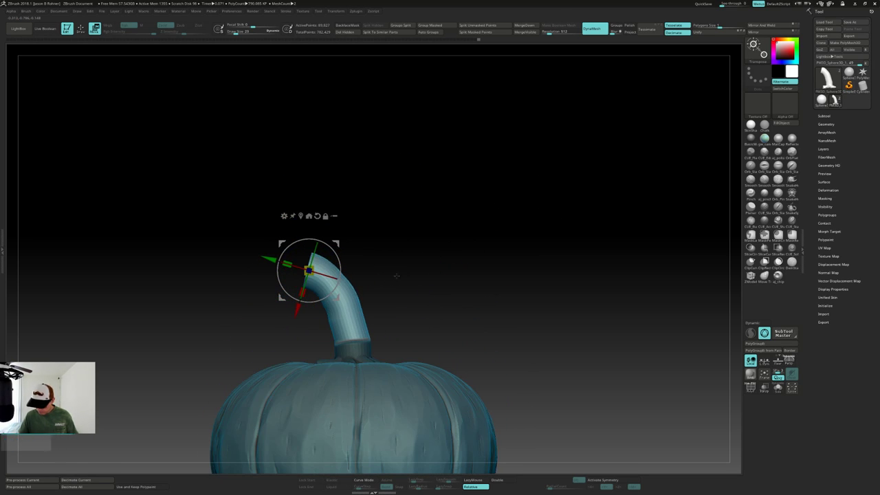
Extend the mask up the stem band by band, shifting the unmasked upper part sideways after each band to stagger the stem.
{"action": "mouse_move", "coordinate": [323, 328]}
{"action": "left_mouse_down", "text": "ctrl"}
{"action": "mouse_move", "coordinate": [354, 351]}
{"action": "mouse_move", "coordinate": [387, 315]}
{"action": "mouse_move", "coordinate": [440, 308]}
{"action": "mouse_move", "coordinate": [418, 289]}
{"action": "mouse_move", "coordinate": [428, 283]}
{"action": "left_mouse_up", "text": "ctrl"}
{"action": "left_click_drag", "start_coordinate": [270, 267], "coordinate": [277, 269]}
{"action": "left_click_drag", "start_coordinate": [402, 290], "coordinate": [443, 276]}
{"action": "left_click_drag", "start_coordinate": [391, 321], "coordinate": [335, 328], "text": "ctrl"}
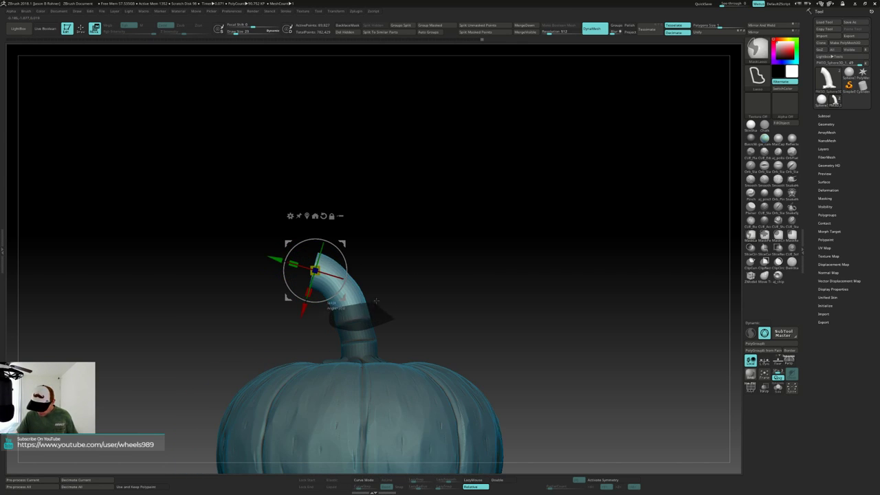
{"action": "left_click_drag", "start_coordinate": [436, 265], "coordinate": [403, 276]}
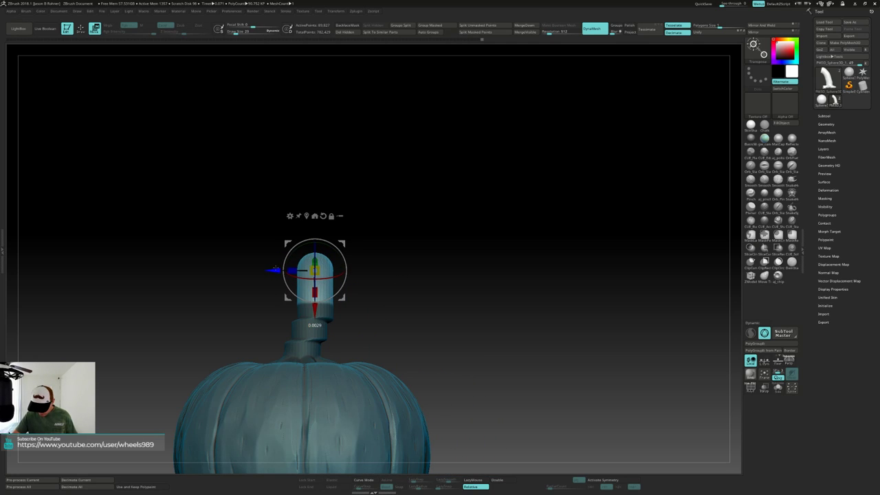
{"action": "left_click_drag", "start_coordinate": [274, 270], "coordinate": [281, 271]}
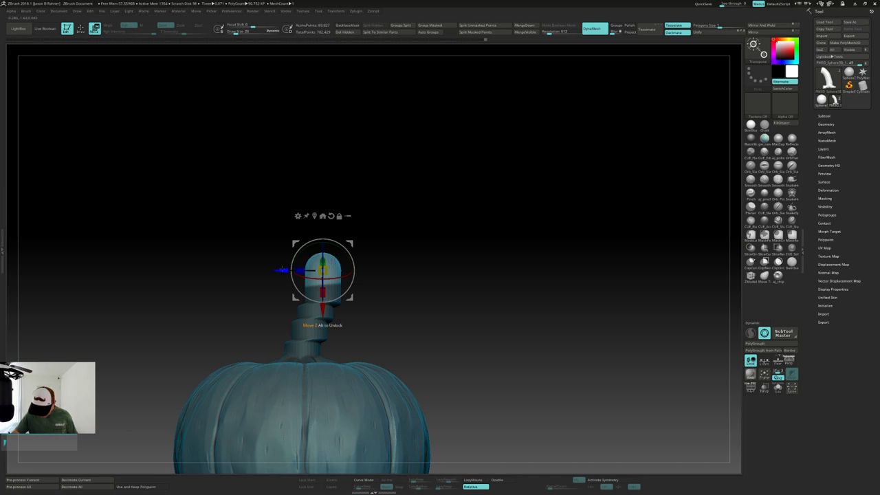
{"action": "left_click_drag", "start_coordinate": [282, 269], "coordinate": [290, 270]}
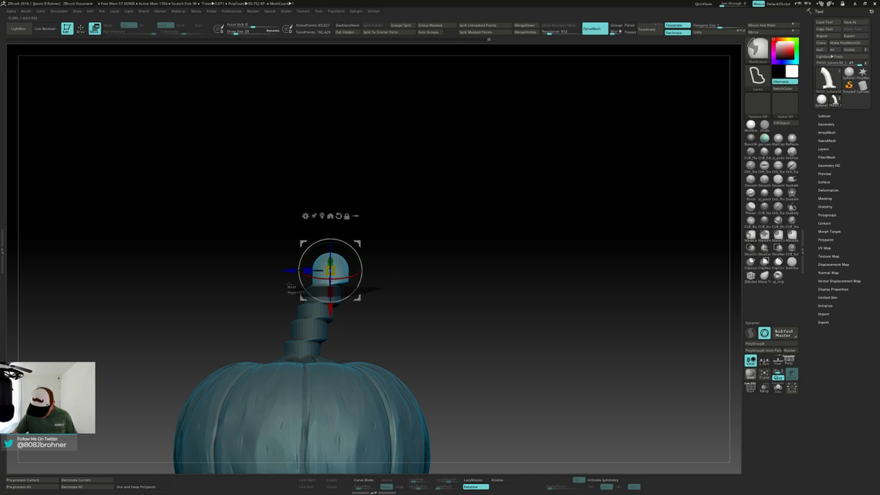
Rework the mask to leave only the stem's tip free, shift the tip sideways, and clear the mask with a DynaMesh update.
{"action": "left_click_drag", "start_coordinate": [414, 236], "coordinate": [473, 225]}
{"action": "left_click_drag", "start_coordinate": [341, 238], "coordinate": [294, 293], "text": "ctrl"}
{"action": "key", "text": "ctrl+z"}
{"action": "mouse_move", "coordinate": [297, 327]}
{"action": "left_mouse_down", "text": "ctrl+alt"}
{"action": "mouse_move", "coordinate": [330, 202]}
{"action": "mouse_move", "coordinate": [316, 187]}
{"action": "mouse_move", "coordinate": [373, 238]}
{"action": "mouse_move", "coordinate": [402, 237]}
{"action": "left_mouse_up", "text": "ctrl+alt"}
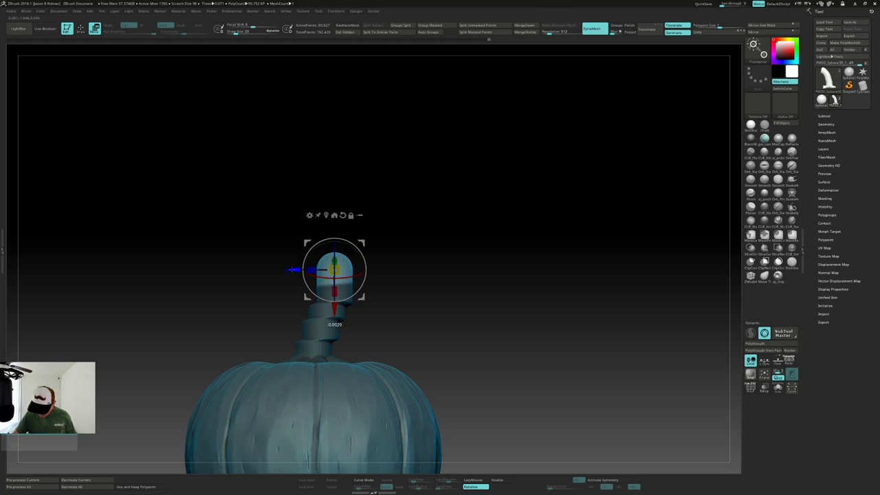
{"action": "left_click_drag", "start_coordinate": [295, 270], "coordinate": [301, 270]}
{"action": "left_click_drag", "start_coordinate": [440, 231], "coordinate": [478, 250], "text": "ctrl"}
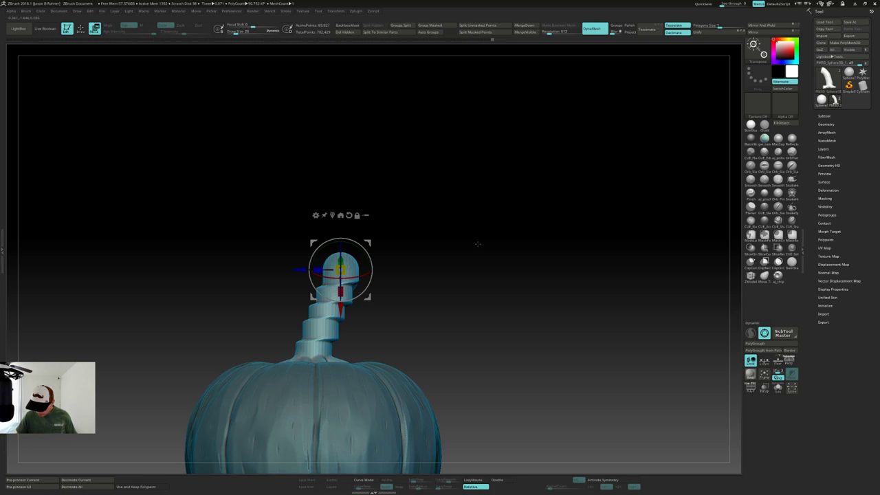
{"action": "key", "text": "q"}
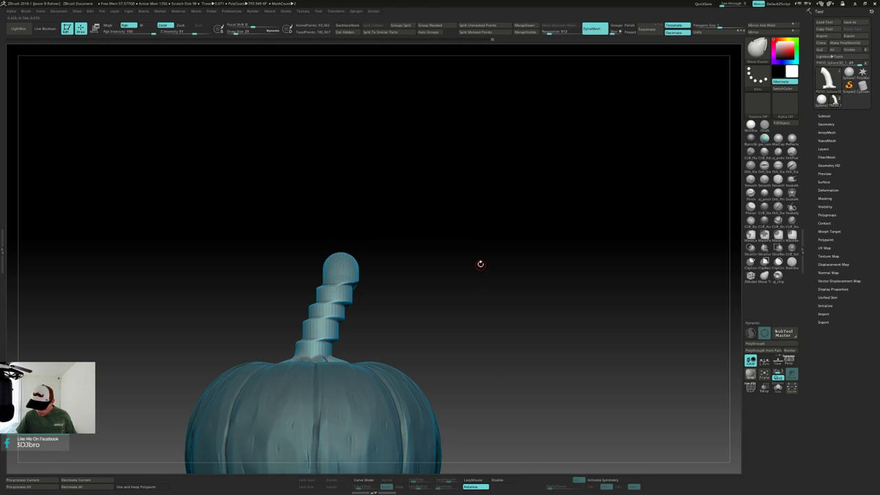
{"action": "mouse_move", "coordinate": [497, 253]}
{"action": "left_mouse_down"}
{"action": "mouse_move", "coordinate": [489, 244]}
{"action": "mouse_move", "coordinate": [521, 234]}
{"action": "mouse_move", "coordinate": [404, 292]}
{"action": "mouse_move", "coordinate": [416, 297]}
{"action": "left_mouse_up"}
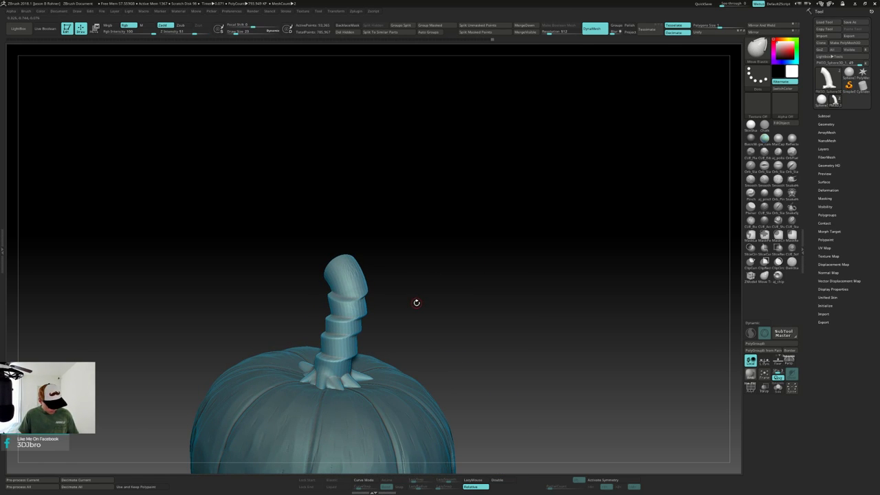
{"action": "key", "text": "b"}
{"action": "key", "text": "c"}
{"action": "key", "text": "b"}
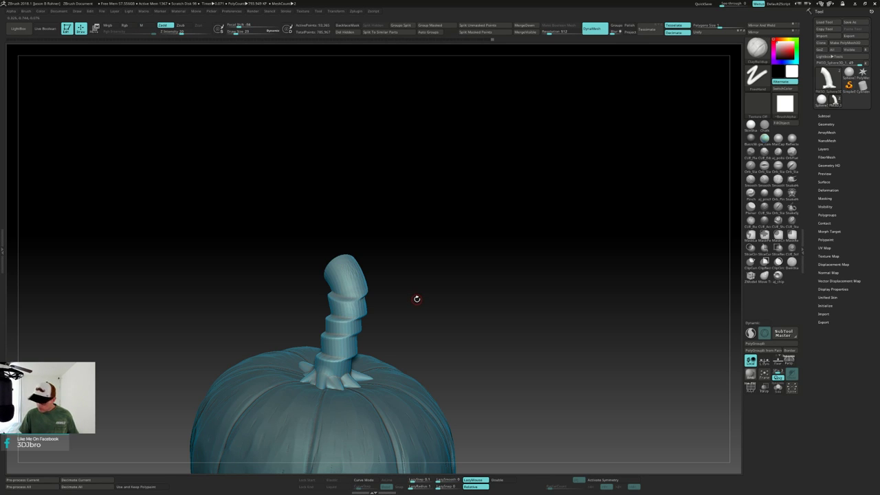
Adjust the TrimDynamic brush's size and soften the stem's stepped ledges with trimming and smoothing strokes.
{"action": "key", "text": "b"}
{"action": "key", "text": "t"}
{"action": "key", "text": "d"}
{"action": "mouse_move", "coordinate": [417, 300]}
{"action": "left_mouse_down"}
{"action": "mouse_move", "coordinate": [430, 287]}
{"action": "mouse_move", "coordinate": [420, 279]}
{"action": "mouse_move", "coordinate": [367, 295]}
{"action": "left_mouse_up"}
{"action": "key", "text": "s"}
{"action": "left_click_drag", "start_coordinate": [363, 292], "coordinate": [373, 284]}
{"action": "mouse_move", "coordinate": [401, 281]}
{"action": "left_mouse_down"}
{"action": "mouse_move", "coordinate": [407, 275]}
{"action": "mouse_move", "coordinate": [378, 301]}
{"action": "left_mouse_up"}
{"action": "key", "text": "shift"}
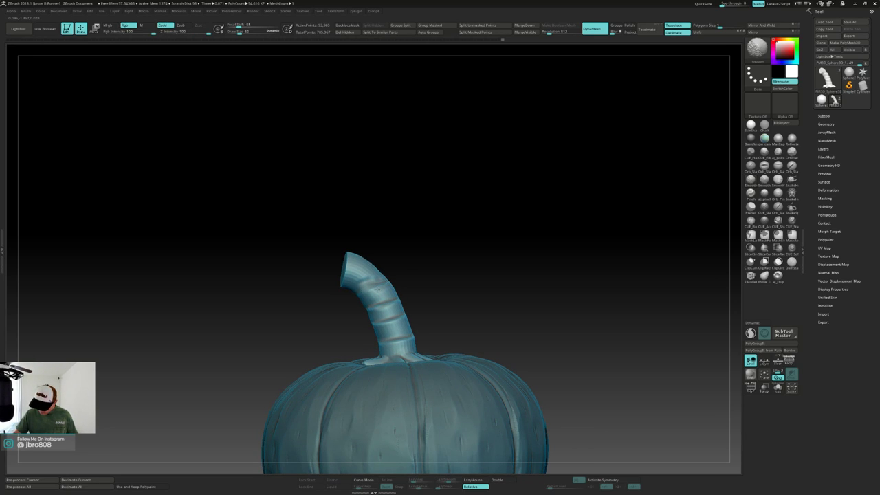
{"action": "mouse_move", "coordinate": [411, 261]}
{"action": "left_mouse_down"}
{"action": "mouse_move", "coordinate": [386, 333]}
{"action": "mouse_move", "coordinate": [393, 336]}
{"action": "left_mouse_up"}
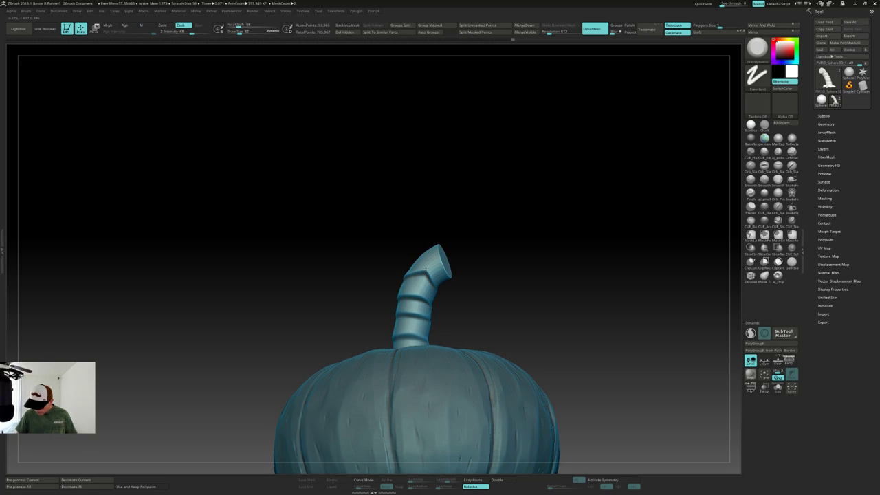
Shave the edges between the stem's bands into slanting, twisting facets, working around its front and sides.
{"action": "right_click_drag", "start_coordinate": [385, 263], "coordinate": [415, 270]}
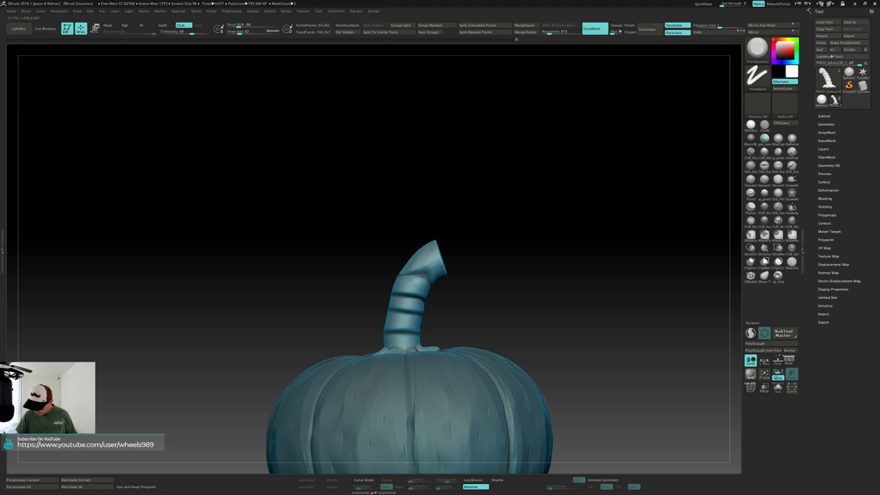
{"action": "mouse_move", "coordinate": [429, 275]}
{"action": "right_mouse_down"}
{"action": "mouse_move", "coordinate": [430, 256]}
{"action": "mouse_move", "coordinate": [445, 268]}
{"action": "mouse_move", "coordinate": [424, 281]}
{"action": "mouse_move", "coordinate": [416, 326]}
{"action": "mouse_move", "coordinate": [475, 299]}
{"action": "mouse_move", "coordinate": [443, 277]}
{"action": "right_mouse_up"}
{"action": "key", "text": "shift"}
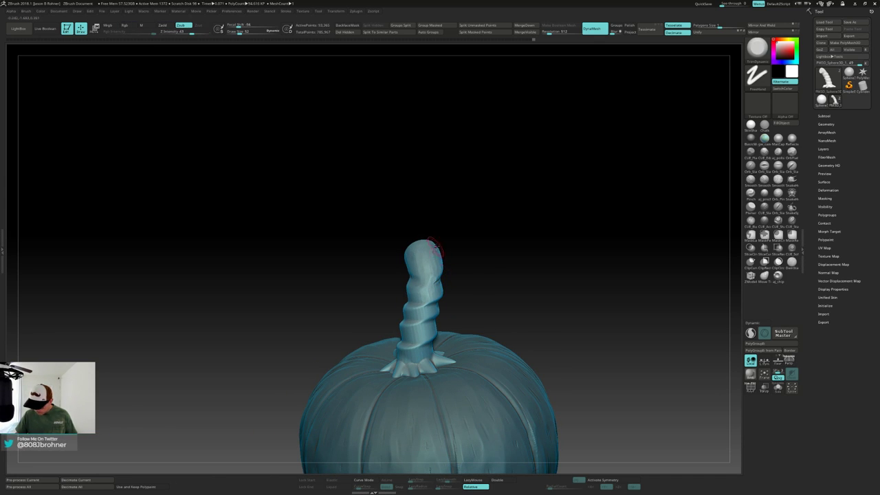
{"action": "right_click_drag", "start_coordinate": [434, 245], "coordinate": [429, 261]}
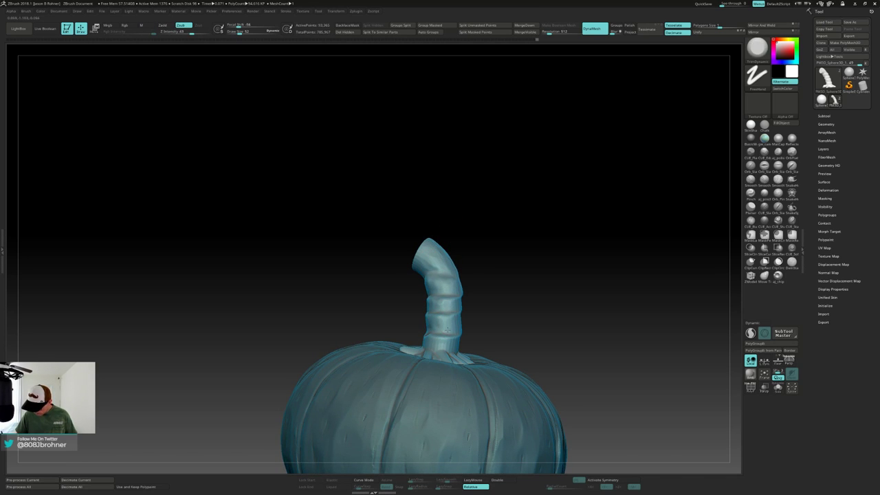
{"action": "key", "text": "ctrl+shift+z"}
{"action": "right_click_drag", "start_coordinate": [450, 313], "coordinate": [406, 275]}
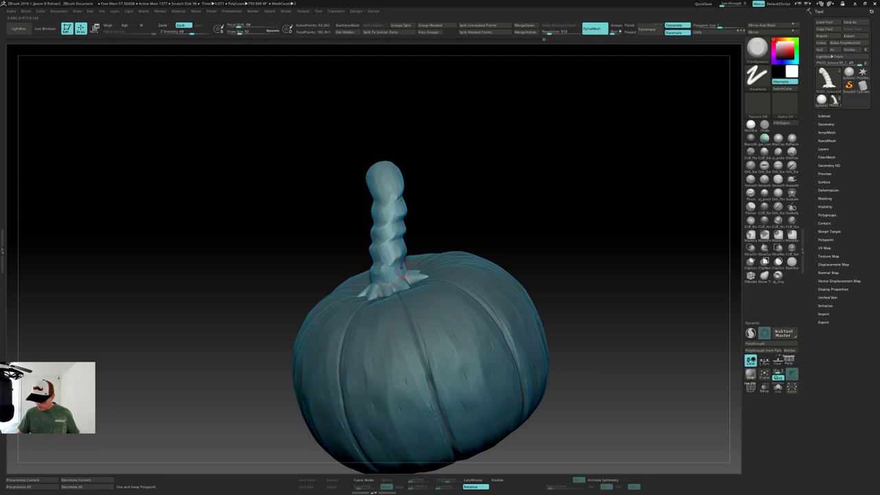
{"action": "left_click_drag", "start_coordinate": [385, 229], "coordinate": [383, 219]}
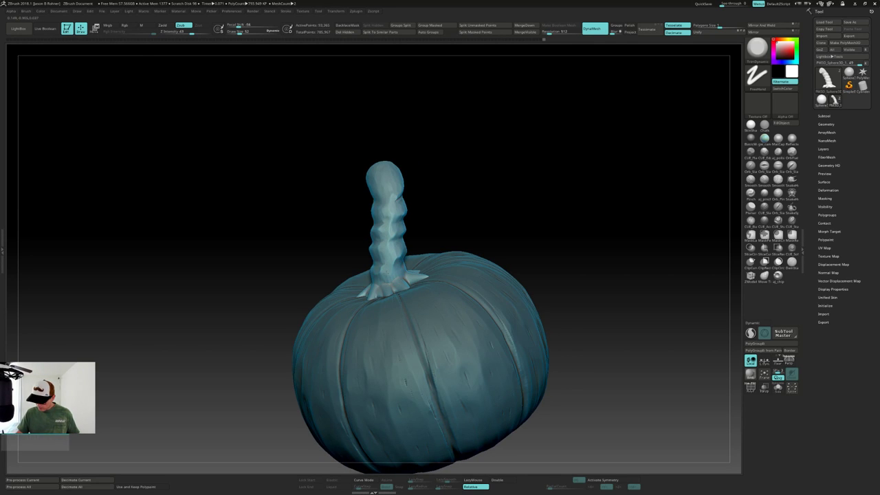
Re-DynaMesh the stem and flatten the remaining ridges along its curve with broader TrimDynamic strokes.
{"action": "mouse_move", "coordinate": [379, 265]}
{"action": "right_mouse_down"}
{"action": "mouse_move", "coordinate": [392, 271]}
{"action": "mouse_move", "coordinate": [417, 245]}
{"action": "mouse_move", "coordinate": [410, 203]}
{"action": "mouse_move", "coordinate": [427, 231]}
{"action": "mouse_move", "coordinate": [481, 199]}
{"action": "mouse_move", "coordinate": [513, 163]}
{"action": "right_mouse_up"}
{"action": "mouse_move", "coordinate": [530, 202]}
{"action": "right_mouse_down"}
{"action": "mouse_move", "coordinate": [536, 191]}
{"action": "mouse_move", "coordinate": [501, 191]}
{"action": "right_mouse_up"}
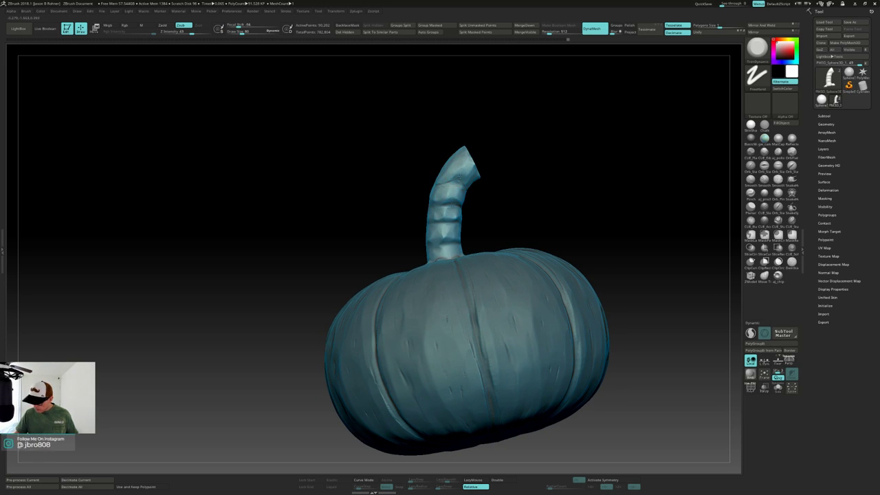
{"action": "left_click_drag", "start_coordinate": [460, 184], "coordinate": [453, 208]}
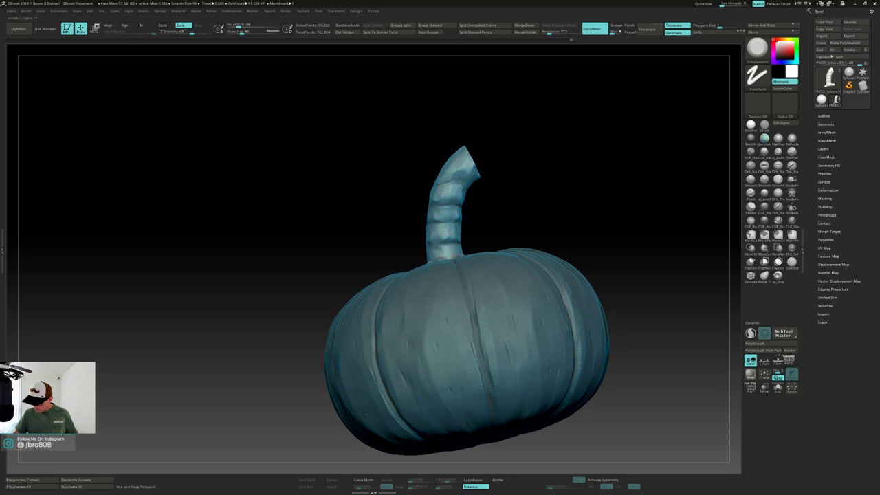
{"action": "mouse_move", "coordinate": [440, 234]}
{"action": "right_mouse_down"}
{"action": "mouse_move", "coordinate": [450, 233]}
{"action": "mouse_move", "coordinate": [440, 215]}
{"action": "mouse_move", "coordinate": [461, 213]}
{"action": "mouse_move", "coordinate": [471, 227]}
{"action": "mouse_move", "coordinate": [469, 206]}
{"action": "mouse_move", "coordinate": [481, 199]}
{"action": "mouse_move", "coordinate": [467, 181]}
{"action": "mouse_move", "coordinate": [502, 168]}
{"action": "mouse_move", "coordinate": [497, 180]}
{"action": "right_mouse_up"}
{"action": "left_click_drag", "start_coordinate": [491, 158], "coordinate": [515, 237]}
{"action": "right_click_drag", "start_coordinate": [517, 234], "coordinate": [529, 206]}
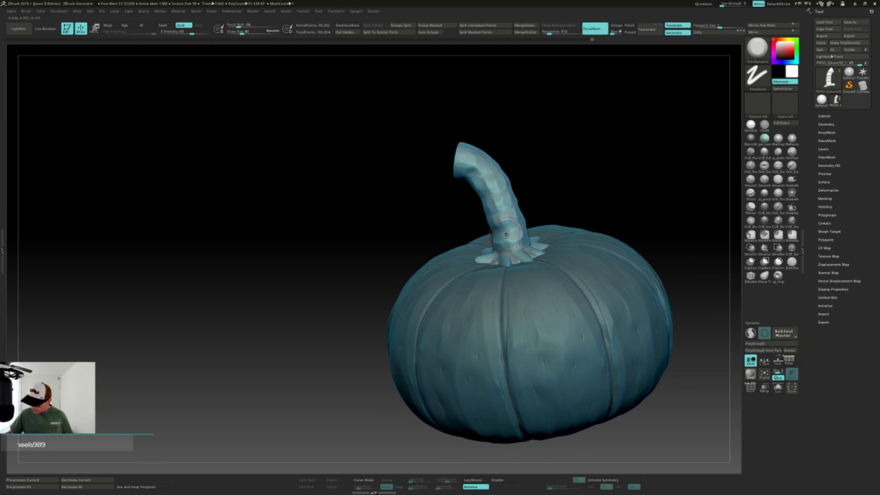
Plane down the leftover bumps on the lower stem and along the outside of its bend.
{"action": "right_click_drag", "start_coordinate": [505, 235], "coordinate": [520, 191]}
{"action": "left_click_drag", "start_coordinate": [500, 234], "coordinate": [492, 166]}
{"action": "right_click_drag", "start_coordinate": [492, 166], "coordinate": [474, 196]}
{"action": "left_click_drag", "start_coordinate": [510, 232], "coordinate": [517, 189]}
{"action": "mouse_move", "coordinate": [517, 190]}
{"action": "right_mouse_down"}
{"action": "mouse_move", "coordinate": [508, 213]}
{"action": "mouse_move", "coordinate": [512, 244]}
{"action": "right_mouse_up"}
{"action": "mouse_move", "coordinate": [539, 215]}
{"action": "right_mouse_down"}
{"action": "mouse_move", "coordinate": [471, 163]}
{"action": "mouse_move", "coordinate": [407, 190]}
{"action": "mouse_move", "coordinate": [435, 183]}
{"action": "right_mouse_up"}
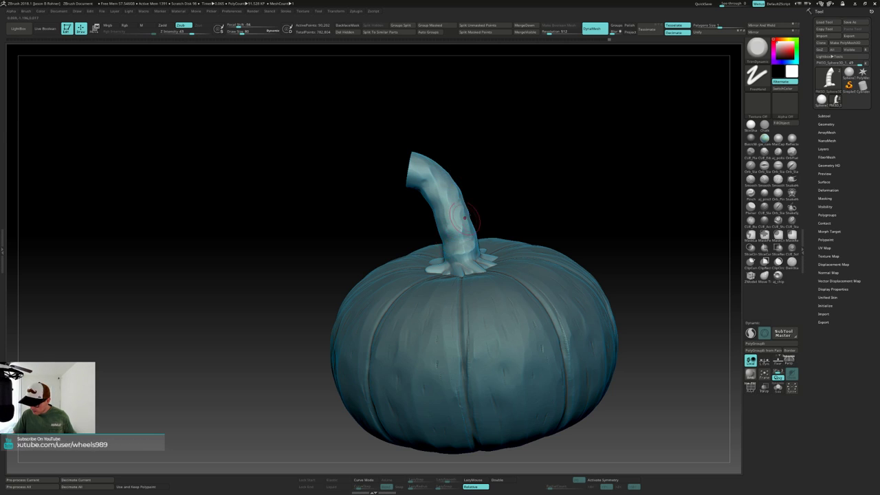
{"action": "mouse_move", "coordinate": [455, 222]}
{"action": "right_mouse_down"}
{"action": "mouse_move", "coordinate": [455, 212]}
{"action": "mouse_move", "coordinate": [475, 222]}
{"action": "mouse_move", "coordinate": [479, 179]}
{"action": "right_mouse_up"}
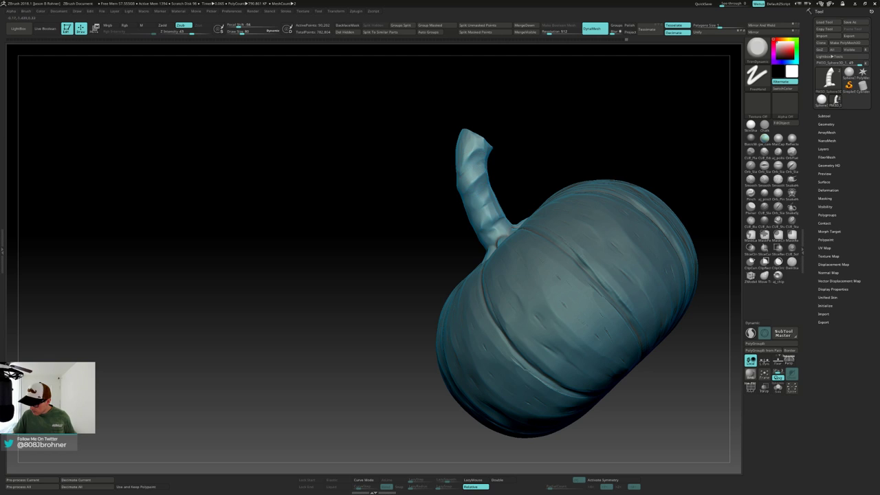
Reduce the brush size and refine the spiralling facets on the back of the stem up to its tip.
{"action": "right_click_drag", "start_coordinate": [489, 134], "coordinate": [485, 191]}
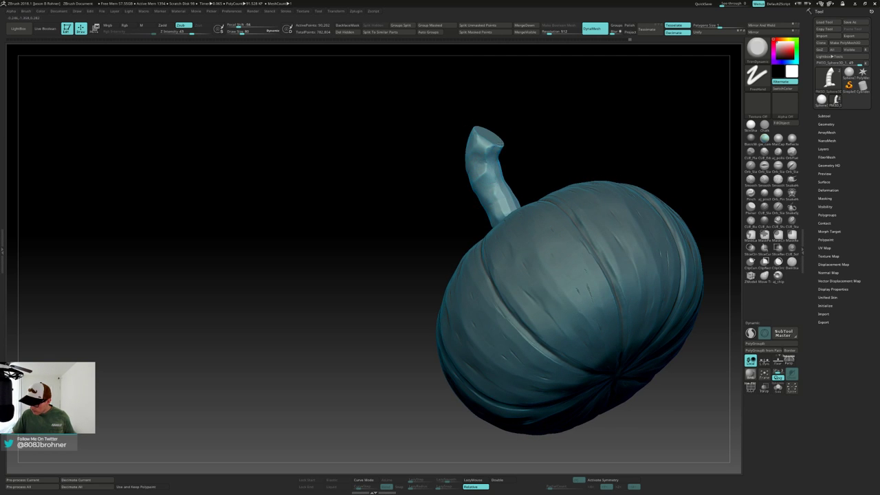
{"action": "mouse_move", "coordinate": [550, 180]}
{"action": "right_mouse_down"}
{"action": "mouse_move", "coordinate": [559, 144]}
{"action": "mouse_move", "coordinate": [563, 164]}
{"action": "mouse_move", "coordinate": [591, 165]}
{"action": "mouse_move", "coordinate": [529, 183]}
{"action": "mouse_move", "coordinate": [522, 142]}
{"action": "mouse_move", "coordinate": [512, 165]}
{"action": "right_mouse_up"}
{"action": "key", "text": "s"}
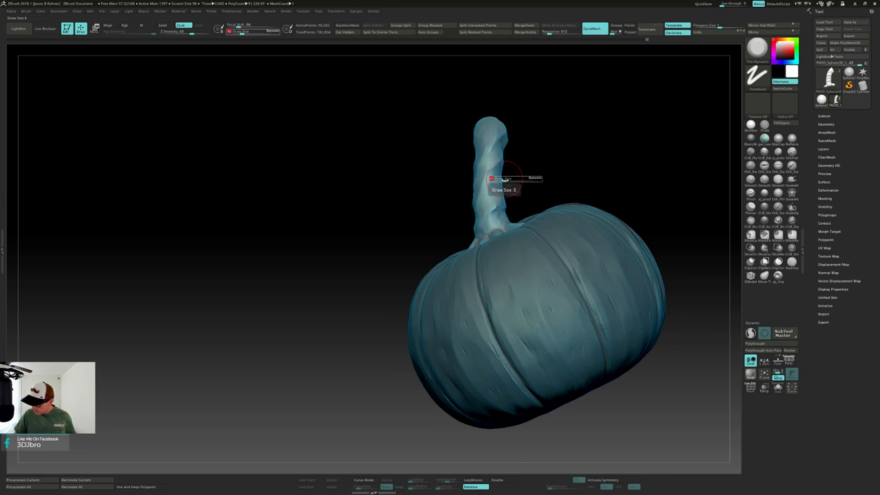
{"action": "left_click_drag", "start_coordinate": [503, 181], "coordinate": [492, 181]}
{"action": "mouse_move", "coordinate": [496, 164]}
{"action": "right_mouse_down"}
{"action": "mouse_move", "coordinate": [502, 167]}
{"action": "mouse_move", "coordinate": [485, 169]}
{"action": "mouse_move", "coordinate": [474, 126]}
{"action": "mouse_move", "coordinate": [463, 195]}
{"action": "mouse_move", "coordinate": [449, 217]}
{"action": "mouse_move", "coordinate": [467, 209]}
{"action": "mouse_move", "coordinate": [450, 185]}
{"action": "mouse_move", "coordinate": [462, 154]}
{"action": "mouse_move", "coordinate": [488, 142]}
{"action": "mouse_move", "coordinate": [483, 172]}
{"action": "right_mouse_up"}
{"action": "right_click_drag", "start_coordinate": [521, 198], "coordinate": [544, 186]}
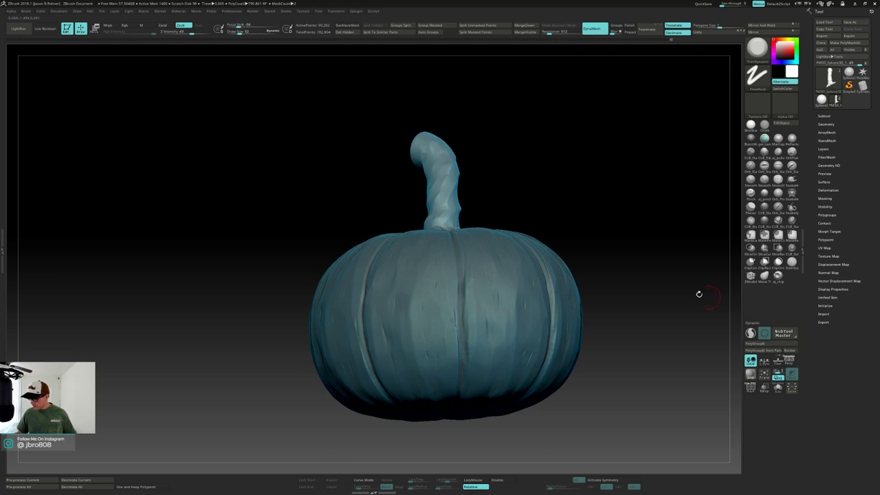
{"action": "right_click_drag", "start_coordinate": [697, 295], "coordinate": [632, 263]}
Centre the transform gizmo on the stem and bring the pumpkin into a level side view.
{"action": "key", "text": "w"}
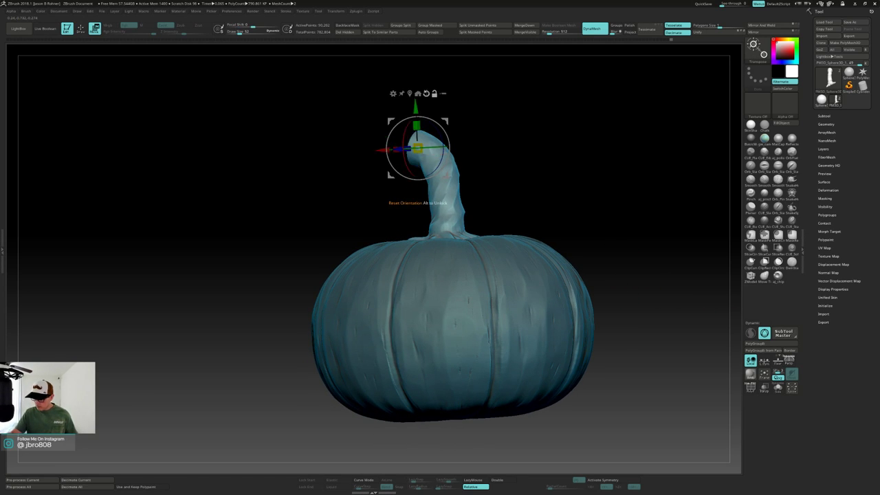
{"action": "left_click", "coordinate": [411, 92]}
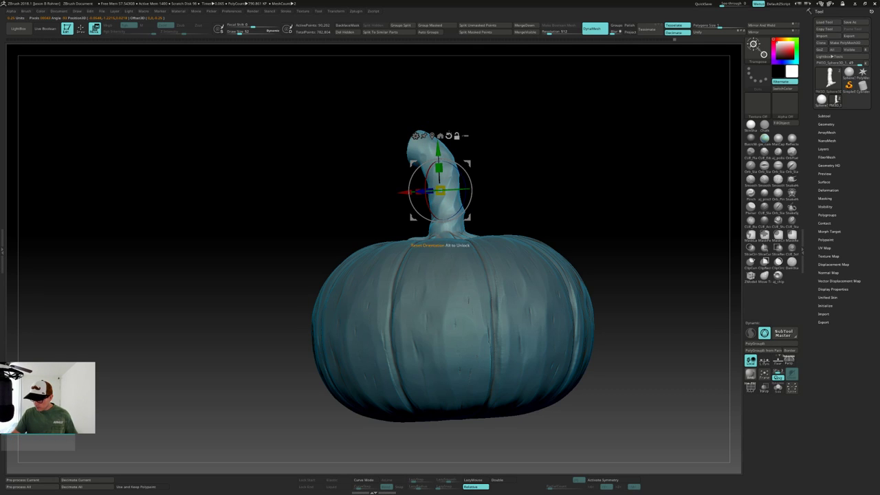
{"action": "mouse_move", "coordinate": [514, 138]}
{"action": "left_mouse_down"}
{"action": "mouse_move", "coordinate": [525, 133]}
{"action": "mouse_move", "coordinate": [552, 187]}
{"action": "mouse_move", "coordinate": [570, 170]}
{"action": "mouse_move", "coordinate": [565, 175]}
{"action": "mouse_move", "coordinate": [505, 149]}
{"action": "mouse_move", "coordinate": [528, 186]}
{"action": "mouse_move", "coordinate": [534, 293]}
{"action": "mouse_move", "coordinate": [530, 258]}
{"action": "mouse_move", "coordinate": [528, 273]}
{"action": "mouse_move", "coordinate": [539, 260]}
{"action": "left_mouse_up"}
{"action": "key", "text": "q"}
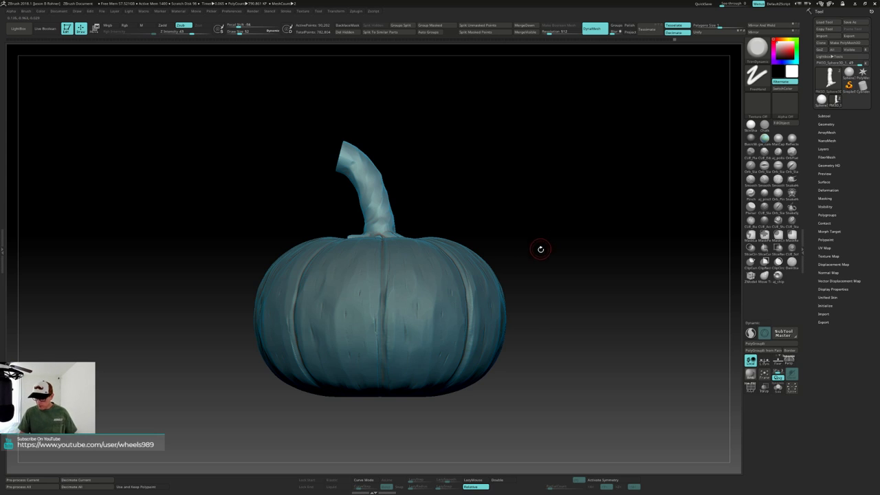
{"action": "left_click_drag", "start_coordinate": [540, 249], "coordinate": [554, 229], "text": "alt"}
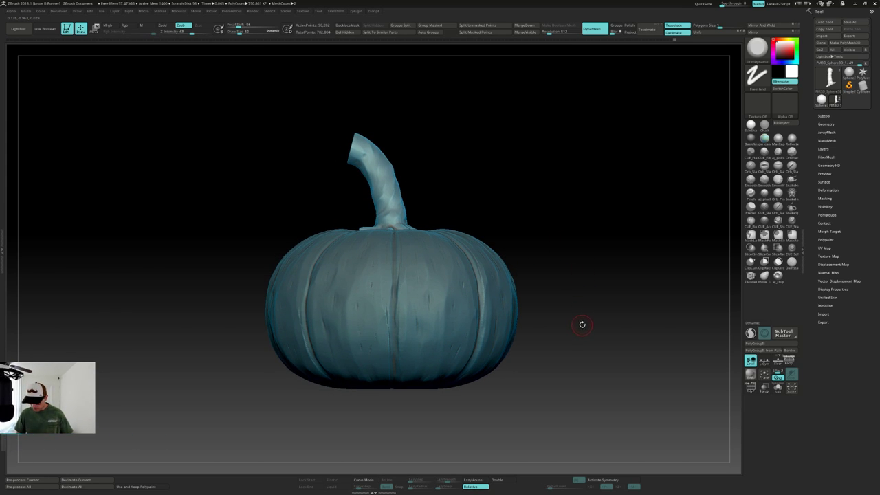
{"action": "mouse_move", "coordinate": [581, 324]}
{"action": "left_mouse_down"}
{"action": "mouse_move", "coordinate": [577, 334]}
{"action": "mouse_move", "coordinate": [547, 334]}
{"action": "mouse_move", "coordinate": [577, 316]}
{"action": "left_mouse_up"}
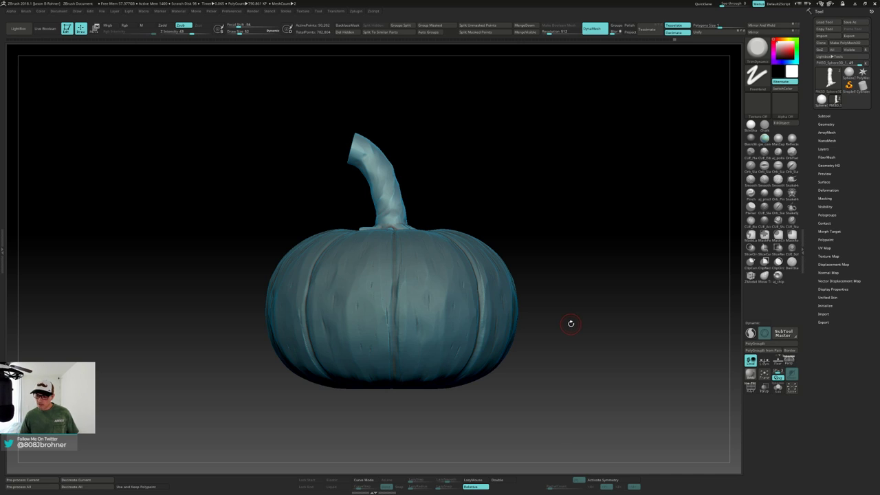
{"action": "mouse_move", "coordinate": [575, 294]}
{"action": "left_mouse_down"}
{"action": "mouse_move", "coordinate": [583, 279]}
{"action": "mouse_move", "coordinate": [560, 258]}
{"action": "left_mouse_up"}
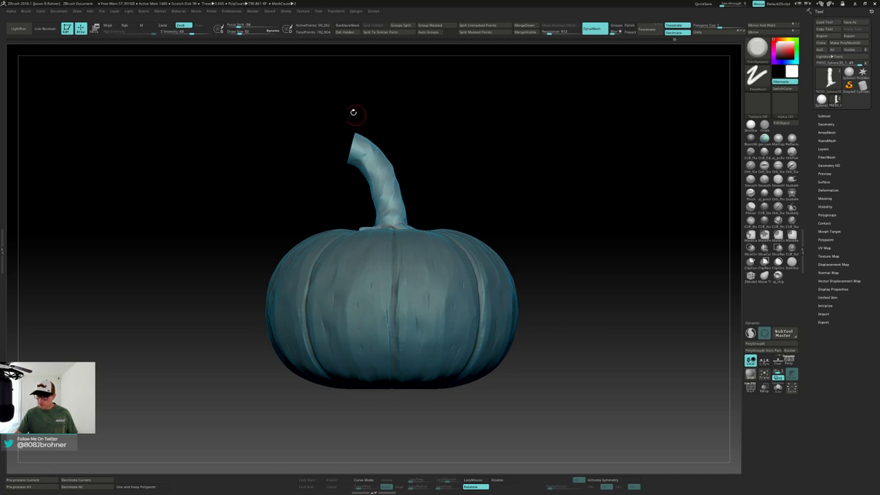
Mask the stem's lower part, scale the free upper part down to about 0.95, and clear the mask.
{"action": "mouse_move", "coordinate": [323, 105]}
{"action": "left_mouse_down", "text": "ctrl"}
{"action": "mouse_move", "coordinate": [323, 178]}
{"action": "mouse_move", "coordinate": [422, 161]}
{"action": "mouse_move", "coordinate": [420, 101]}
{"action": "left_mouse_up", "text": "ctrl"}
{"action": "left_click", "coordinate": [461, 140], "text": "ctrl"}
{"action": "mouse_move", "coordinate": [462, 130]}
{"action": "left_mouse_down"}
{"action": "mouse_move", "coordinate": [463, 148]}
{"action": "mouse_move", "coordinate": [461, 132]}
{"action": "left_mouse_up"}
{"action": "key", "text": "w"}
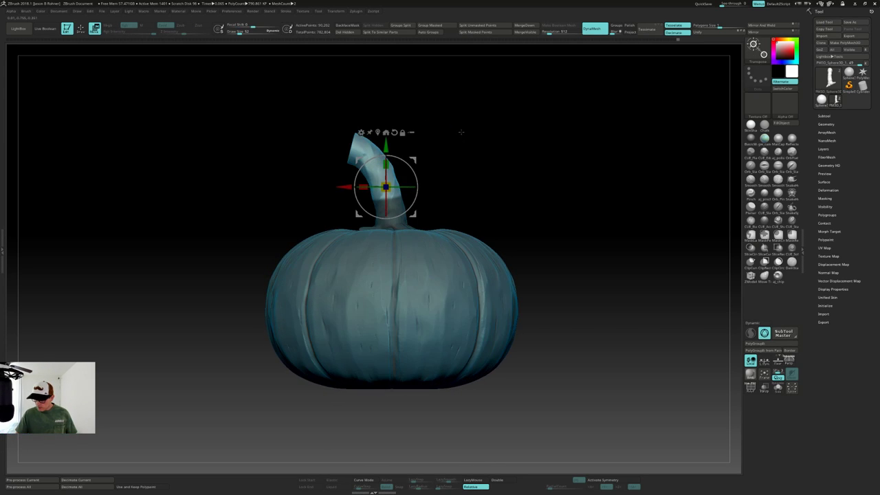
{"action": "left_click", "coordinate": [374, 167], "text": "alt"}
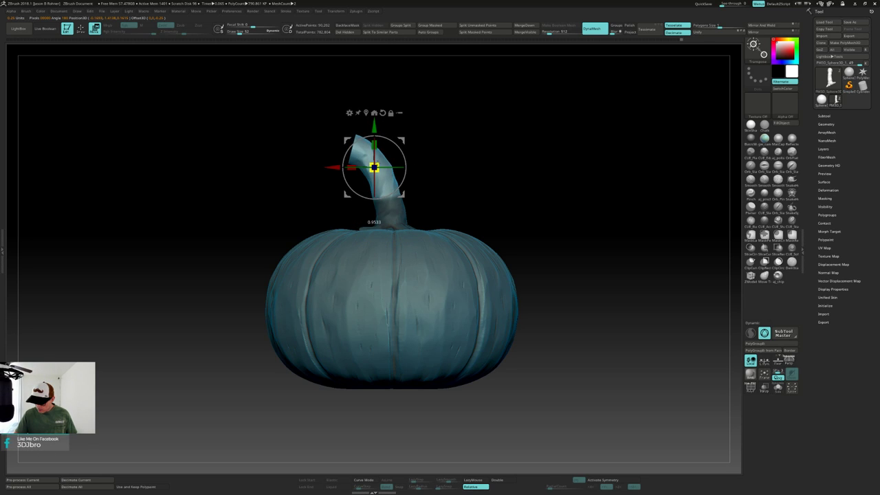
{"action": "left_click_drag", "start_coordinate": [424, 134], "coordinate": [432, 142], "text": "ctrl"}
Mask the lower half of the stem again, centre the gizmo on the free upper half, and shrink it slightly.
{"action": "key", "text": "ctrl"}
{"action": "mouse_move", "coordinate": [322, 191]}
{"action": "left_mouse_down", "text": "ctrl"}
{"action": "mouse_move", "coordinate": [414, 166]}
{"action": "mouse_move", "coordinate": [435, 116]}
{"action": "left_mouse_up", "text": "ctrl"}
{"action": "left_click", "coordinate": [428, 121], "text": "ctrl"}
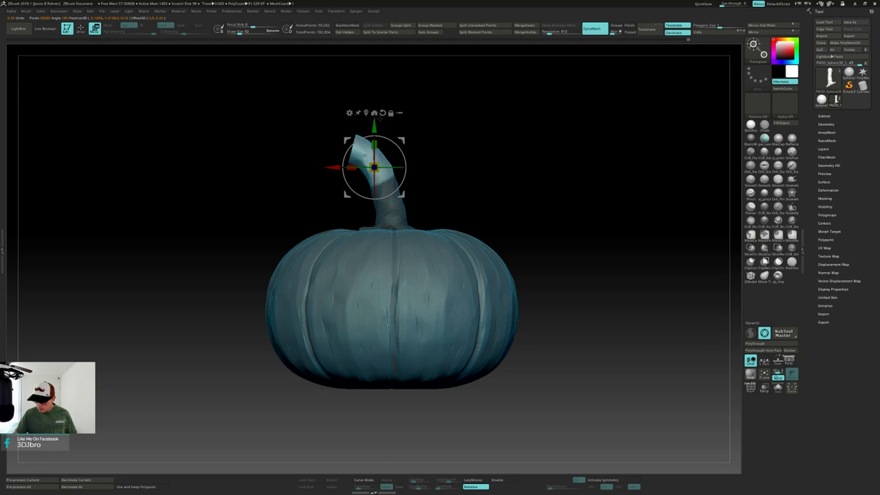
{"action": "left_click", "coordinate": [366, 113]}
{"action": "left_click_drag", "start_coordinate": [371, 162], "coordinate": [371, 161]}
Limit the free area to the stem's upper end, scale it down slightly, and clear the mask with a DynaMesh update.
{"action": "key", "text": "ctrl"}
{"action": "mouse_move", "coordinate": [329, 114]}
{"action": "left_mouse_down", "text": "ctrl"}
{"action": "mouse_move", "coordinate": [320, 104]}
{"action": "mouse_move", "coordinate": [338, 182]}
{"action": "mouse_move", "coordinate": [406, 97]}
{"action": "left_mouse_up", "text": "ctrl"}
{"action": "left_click", "coordinate": [411, 102], "text": "ctrl"}
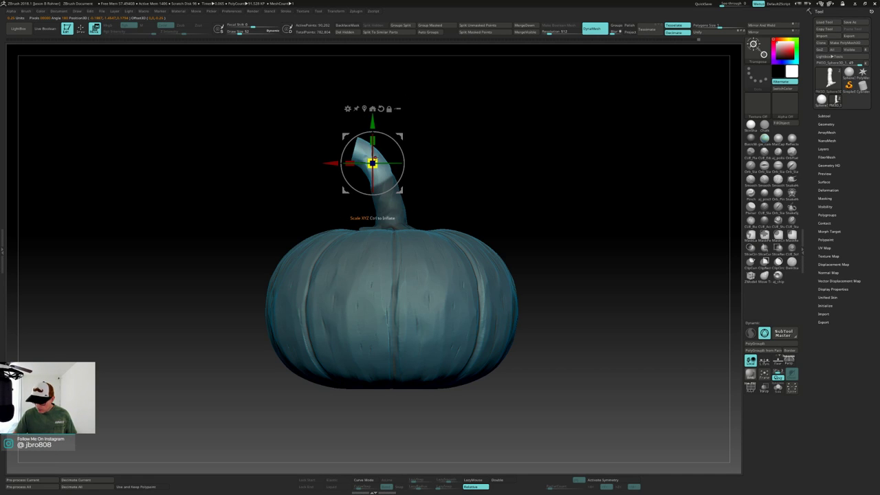
{"action": "left_click_drag", "start_coordinate": [371, 161], "coordinate": [373, 164]}
{"action": "left_click_drag", "start_coordinate": [440, 114], "coordinate": [460, 126], "text": "ctrl"}
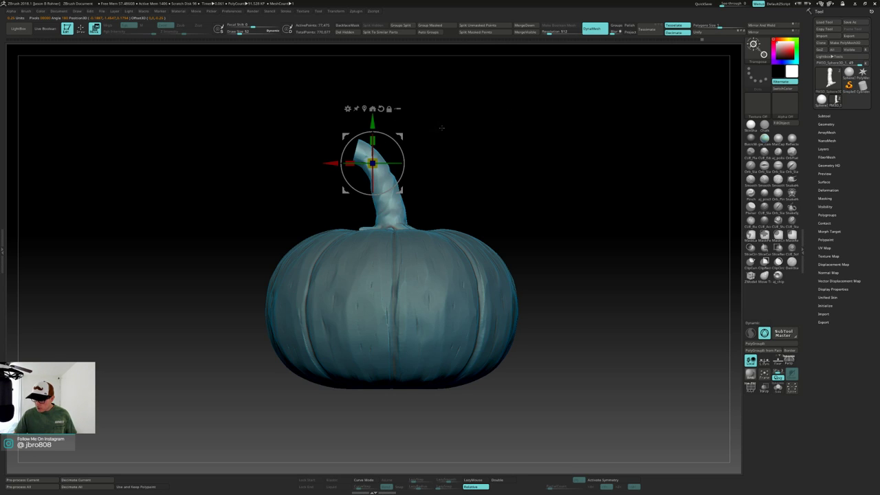
Mask only the stem's base and roots, scale everything above down around a centred gizmo, and clear the mask.
{"action": "key", "text": "ctrl"}
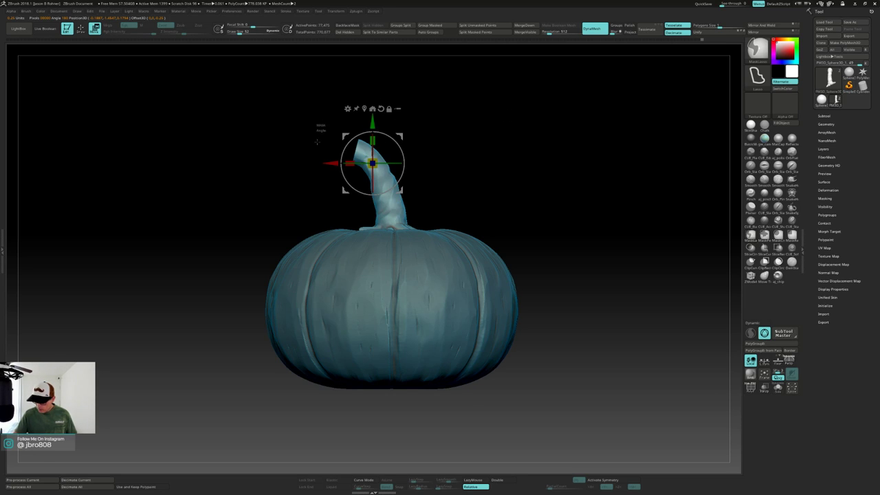
{"action": "left_click_drag", "start_coordinate": [375, 214], "coordinate": [455, 133], "text": "ctrl"}
{"action": "left_click", "coordinate": [459, 134], "text": "ctrl"}
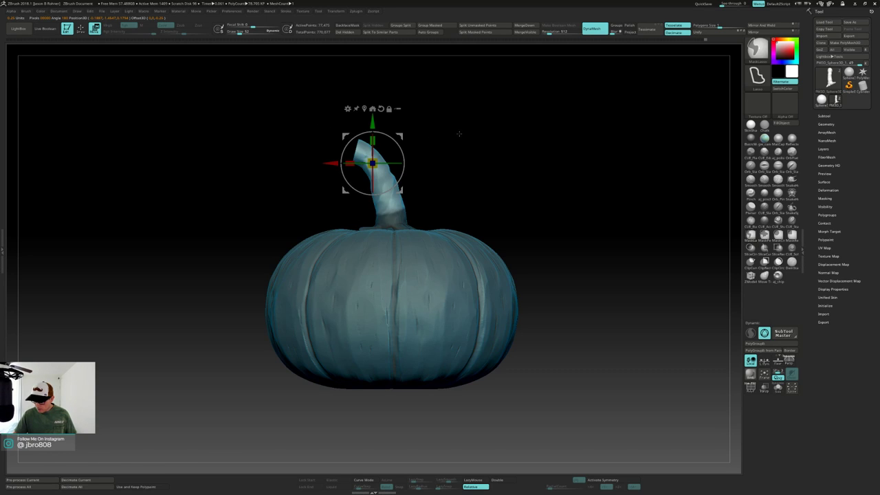
{"action": "left_click", "coordinate": [365, 109]}
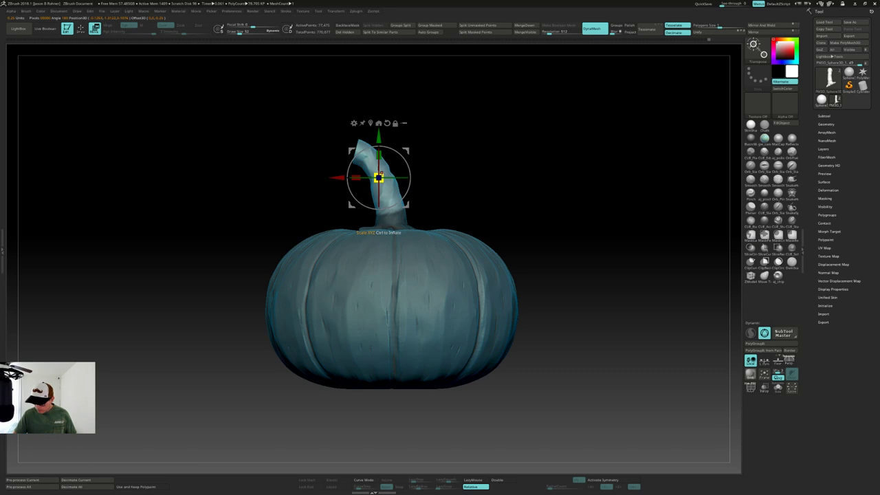
{"action": "left_click_drag", "start_coordinate": [379, 178], "coordinate": [377, 182]}
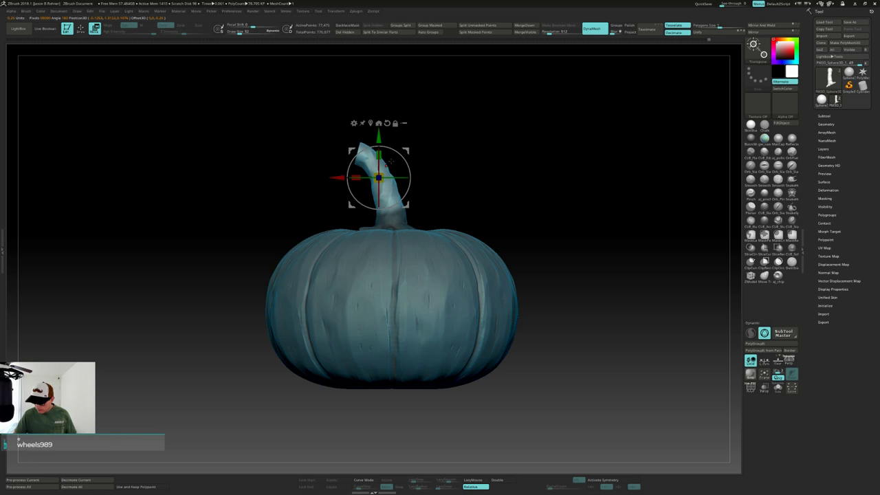
{"action": "key", "text": "ctrl"}
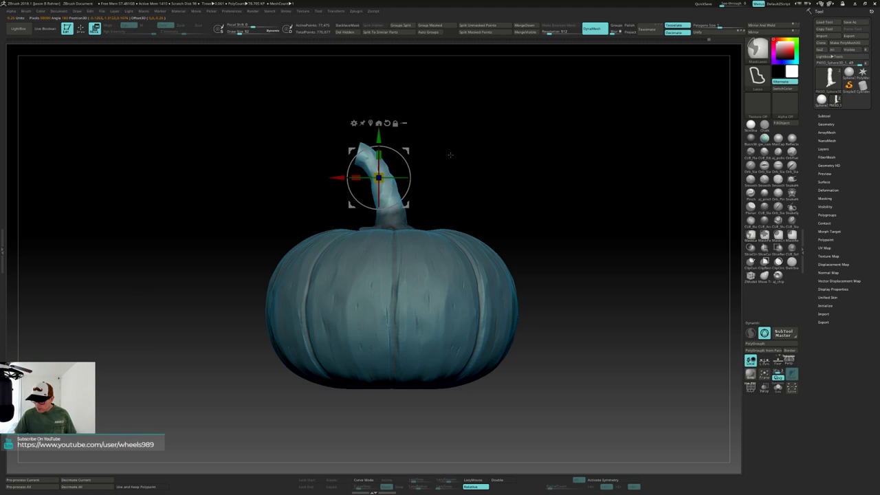
{"action": "left_click_drag", "start_coordinate": [452, 156], "coordinate": [456, 162], "text": "ctrl"}
Leave only the stem's upper bend unmasked, scale it down to about 0.91, and clear the mask.
{"action": "mouse_move", "coordinate": [324, 130]}
{"action": "left_mouse_down", "text": "ctrl"}
{"action": "mouse_move", "coordinate": [320, 179]}
{"action": "mouse_move", "coordinate": [397, 193]}
{"action": "mouse_move", "coordinate": [413, 132]}
{"action": "mouse_move", "coordinate": [377, 135]}
{"action": "mouse_move", "coordinate": [375, 127]}
{"action": "left_mouse_up", "text": "ctrl"}
{"action": "left_click_drag", "start_coordinate": [377, 167], "coordinate": [376, 170]}
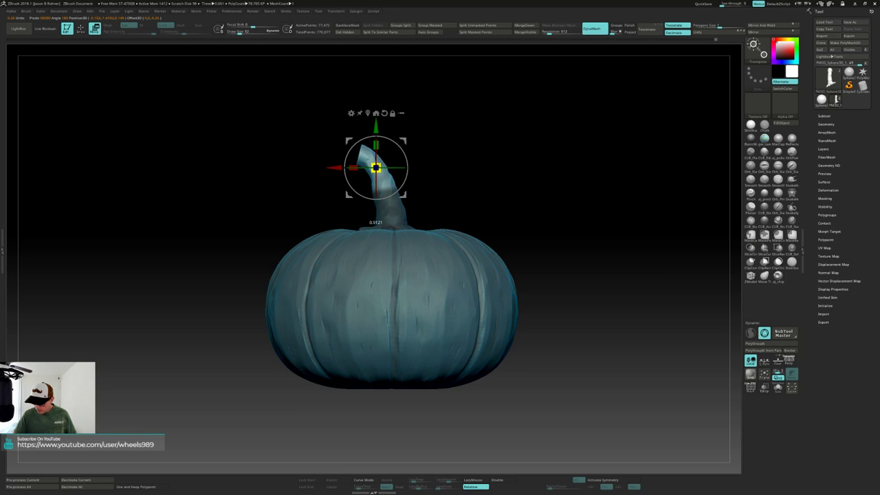
{"action": "left_click_drag", "start_coordinate": [440, 130], "coordinate": [444, 136], "text": "ctrl"}
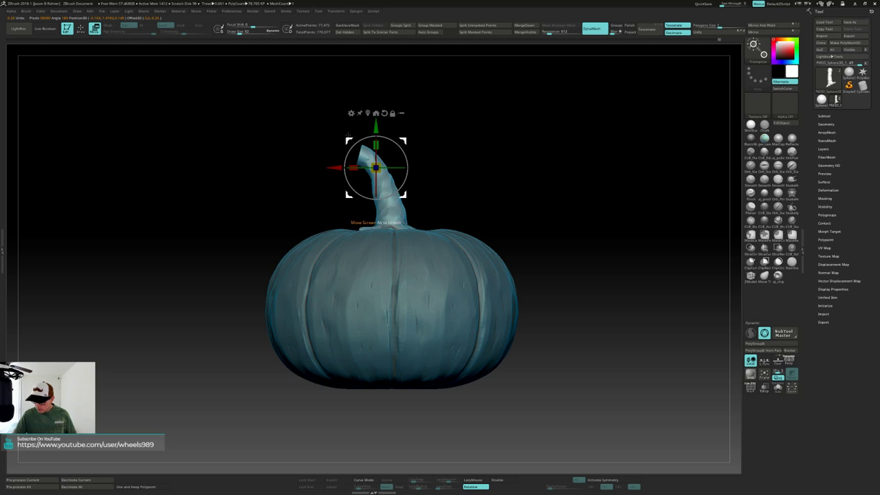
Mask everything except the stem's tip, scale the tip down around a centred gizmo, and clear the mask.
{"action": "mouse_move", "coordinate": [325, 125]}
{"action": "left_mouse_down", "text": "ctrl"}
{"action": "mouse_move", "coordinate": [325, 187]}
{"action": "mouse_move", "coordinate": [376, 145]}
{"action": "mouse_move", "coordinate": [369, 133]}
{"action": "left_mouse_up", "text": "ctrl"}
{"action": "left_click", "coordinate": [433, 140], "text": "ctrl"}
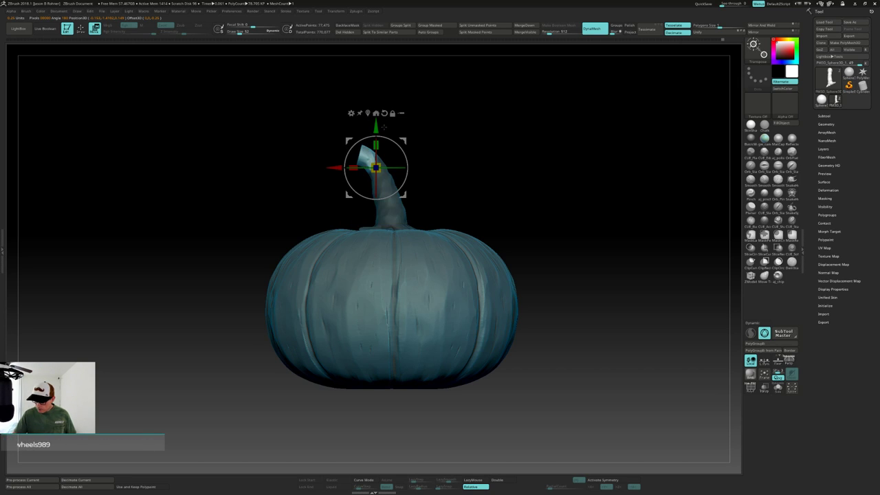
{"action": "left_click", "coordinate": [367, 160]}
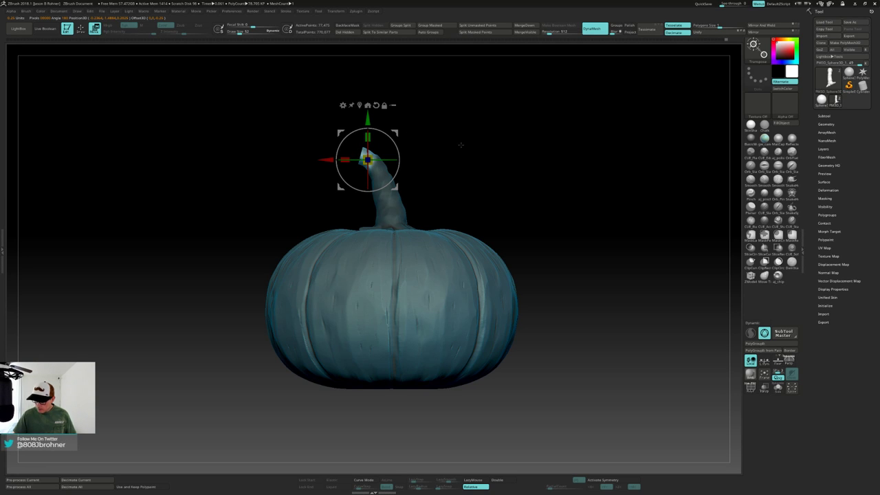
{"action": "mouse_move", "coordinate": [460, 145]}
{"action": "left_mouse_down", "text": "ctrl"}
{"action": "mouse_move", "coordinate": [475, 168]}
{"action": "mouse_move", "coordinate": [516, 165]}
{"action": "mouse_move", "coordinate": [482, 183]}
{"action": "mouse_move", "coordinate": [527, 158]}
{"action": "mouse_move", "coordinate": [540, 169]}
{"action": "mouse_move", "coordinate": [507, 204]}
{"action": "mouse_move", "coordinate": [532, 183]}
{"action": "mouse_move", "coordinate": [516, 178]}
{"action": "left_mouse_up", "text": "ctrl"}
{"action": "key", "text": "q"}
{"action": "left_click_drag", "start_coordinate": [546, 241], "coordinate": [516, 266], "text": "alt"}
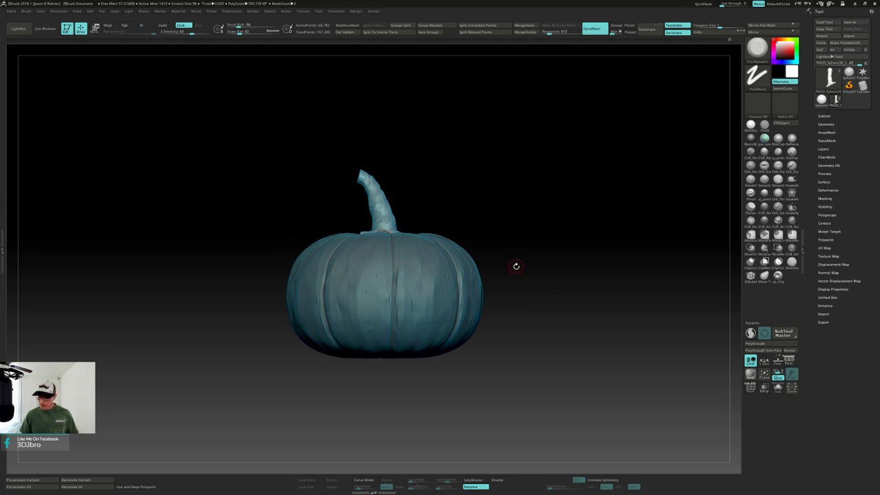
Merge the stem down into the pumpkin body as one subtool and inspect its polygroups.
{"action": "left_click_drag", "start_coordinate": [475, 207], "coordinate": [510, 278]}
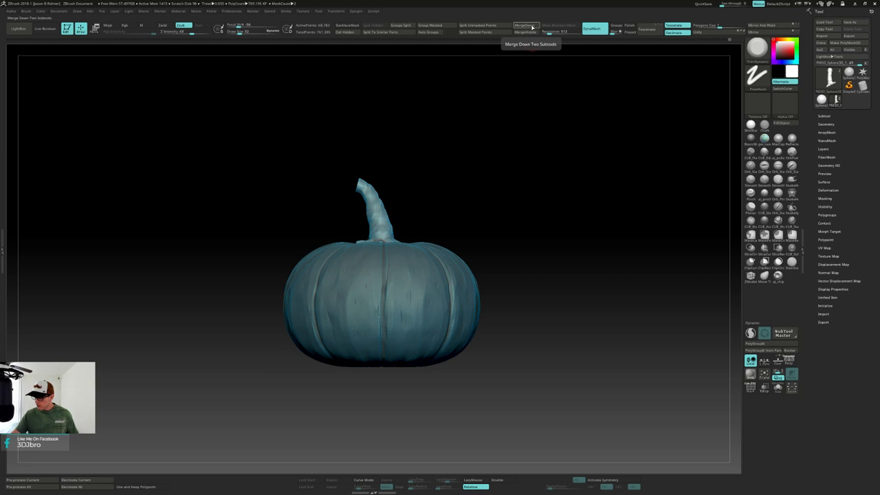
{"action": "left_click", "coordinate": [532, 27]}
{"action": "left_click", "coordinate": [595, 28]}
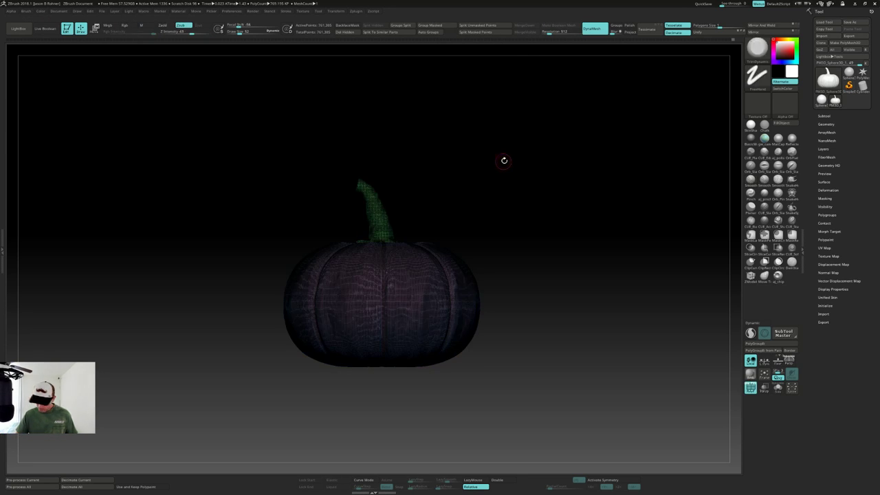
{"action": "mouse_move", "coordinate": [505, 159]}
{"action": "left_mouse_down"}
{"action": "mouse_move", "coordinate": [503, 210]}
{"action": "mouse_move", "coordinate": [511, 144]}
{"action": "left_mouse_up"}
{"action": "left_click_drag", "start_coordinate": [554, 214], "coordinate": [527, 206], "text": "alt"}
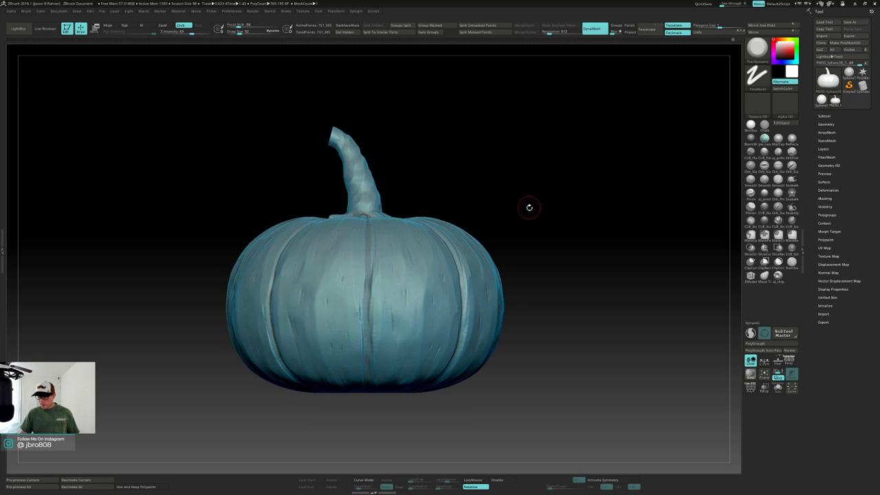
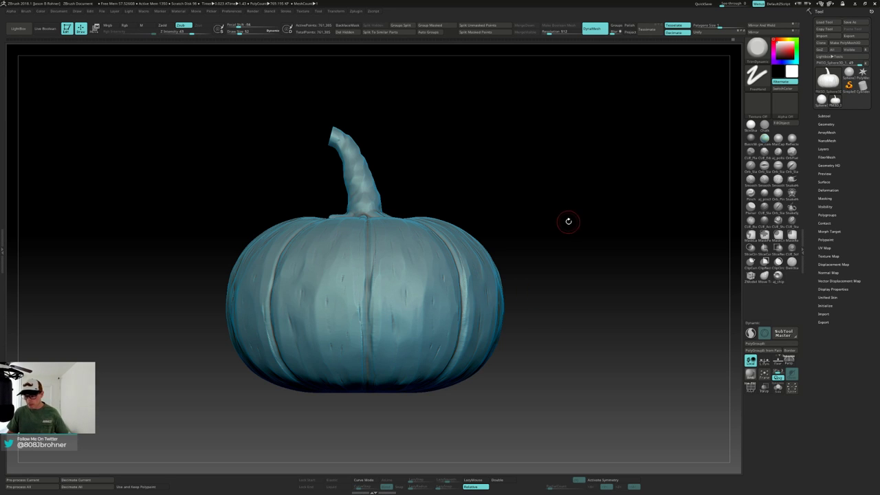
Split the merged pumpkin by polygroup back into separate body and stem subtools, accepting that it is not undoable.
{"action": "left_click_drag", "start_coordinate": [568, 221], "coordinate": [566, 240]}
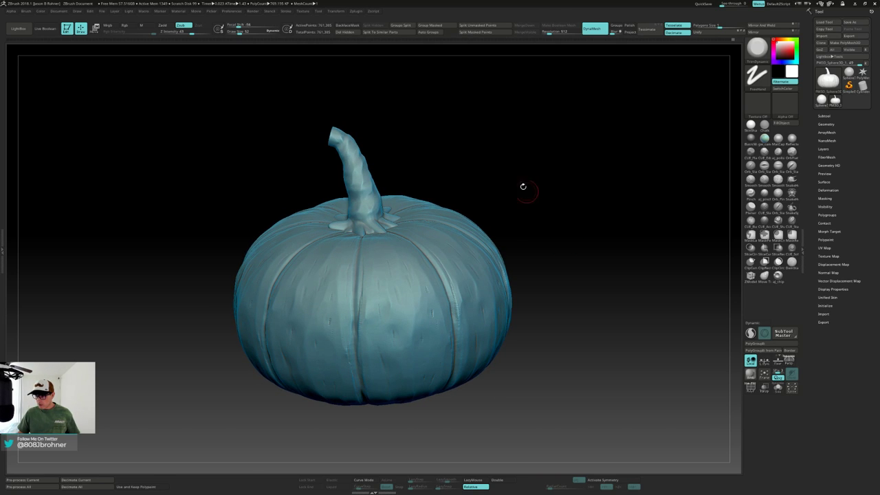
{"action": "left_click", "coordinate": [401, 25]}
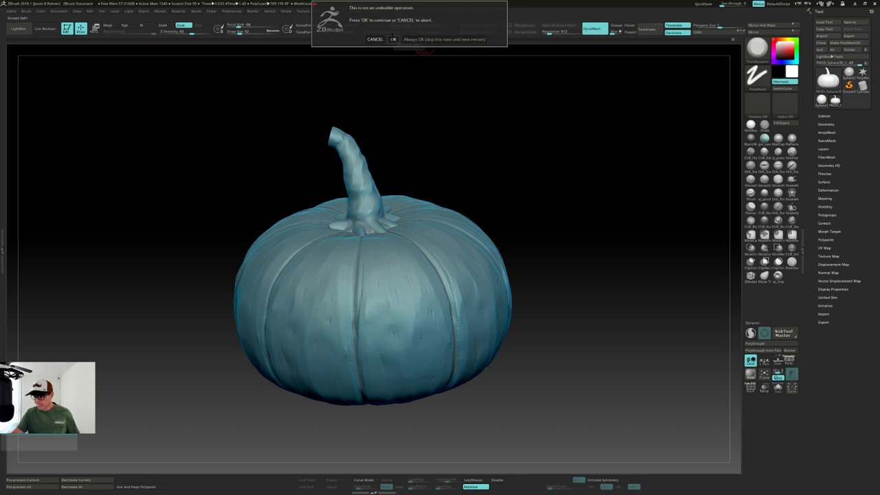
{"action": "left_click", "coordinate": [394, 39]}
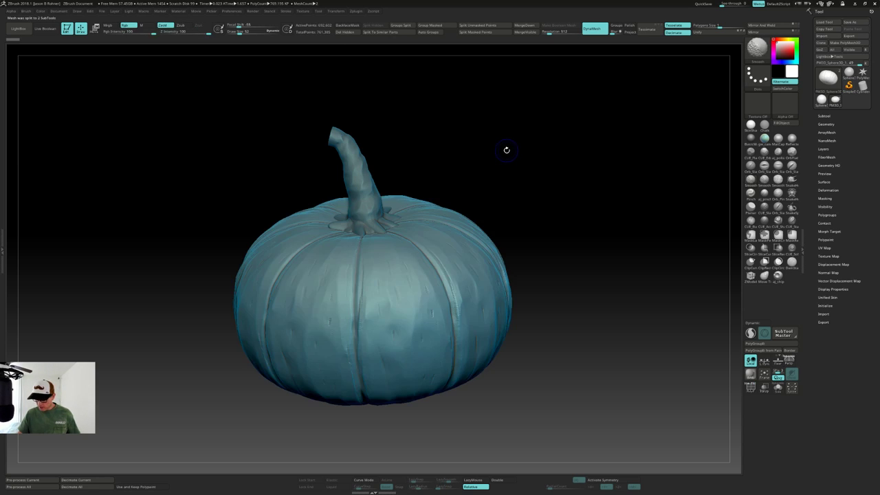
{"action": "left_click_drag", "start_coordinate": [506, 150], "coordinate": [507, 139], "text": "shift"}
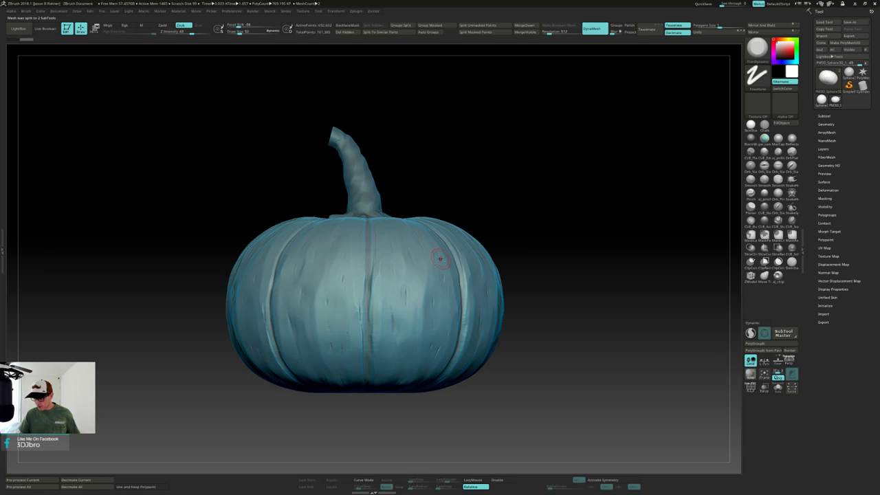
Activate symmetry on the pumpkin body, with the Y axis off and the X axis on.
{"action": "left_click_drag", "start_coordinate": [492, 207], "coordinate": [534, 213]}
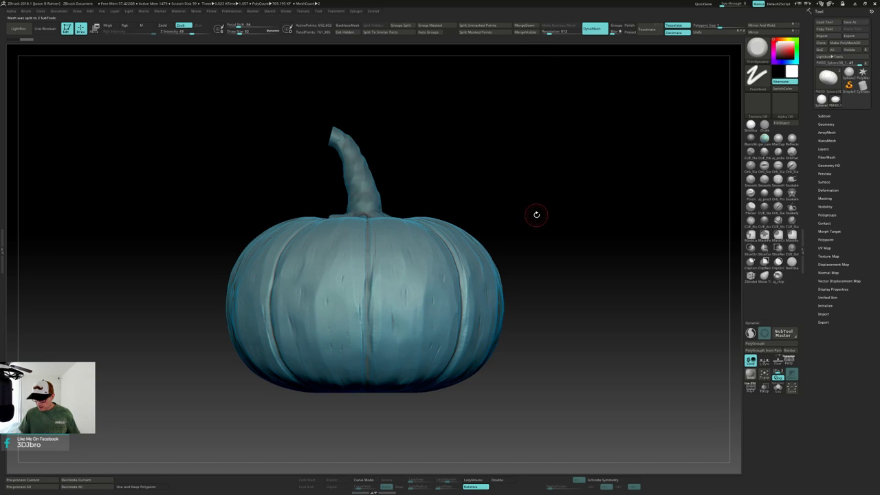
{"action": "left_click", "coordinate": [777, 362]}
{"action": "left_click_drag", "start_coordinate": [649, 309], "coordinate": [715, 308]}
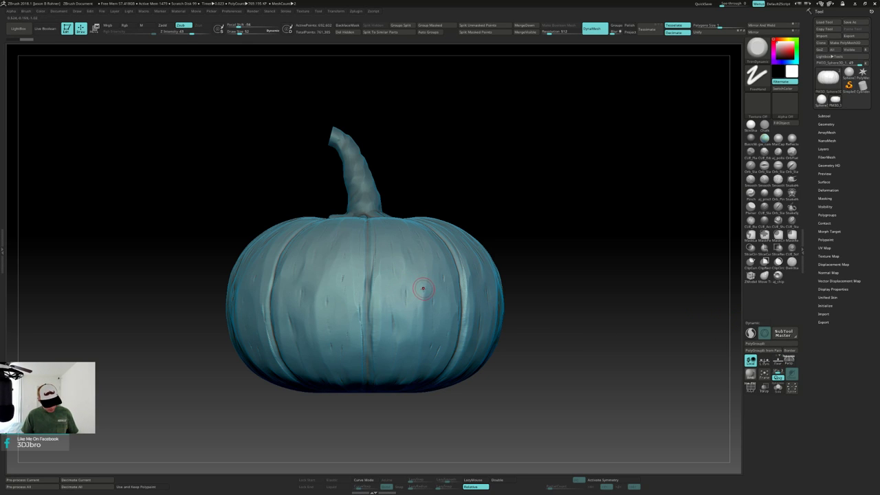
{"action": "key", "text": "x"}
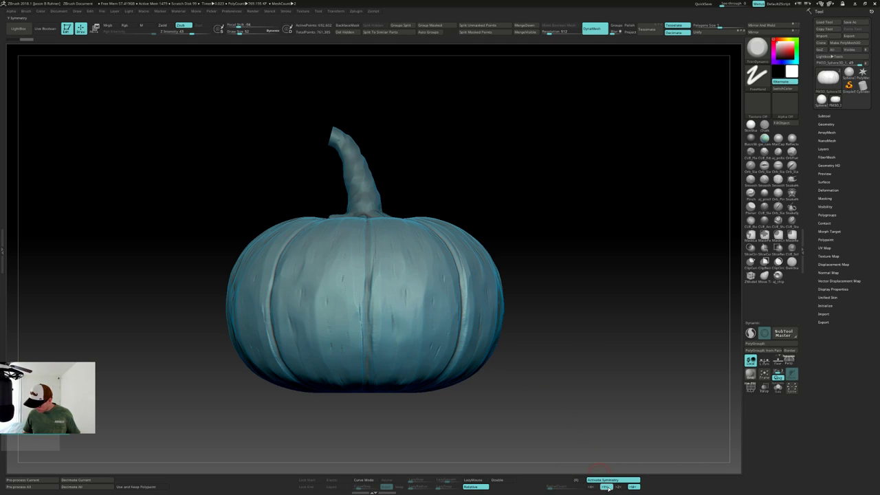
{"action": "left_click", "coordinate": [606, 487]}
{"action": "left_click", "coordinate": [591, 487]}
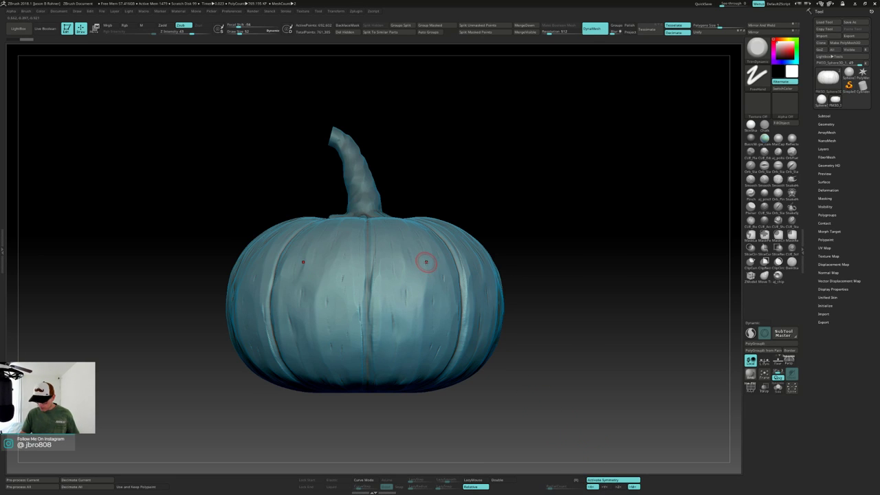
{"action": "mouse_move", "coordinate": [426, 262]}
{"action": "right_mouse_down"}
{"action": "mouse_move", "coordinate": [447, 283]}
{"action": "mouse_move", "coordinate": [388, 253]}
{"action": "mouse_move", "coordinate": [431, 247]}
{"action": "mouse_move", "coordinate": [402, 264]}
{"action": "right_mouse_up"}
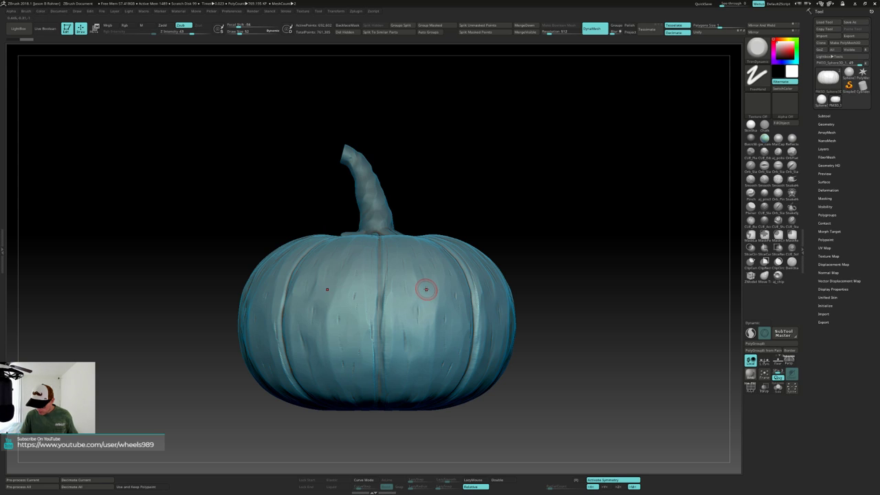
{"action": "mouse_move", "coordinate": [425, 295]}
{"action": "right_mouse_down"}
{"action": "mouse_move", "coordinate": [425, 330]}
{"action": "mouse_move", "coordinate": [426, 296]}
{"action": "right_mouse_up"}
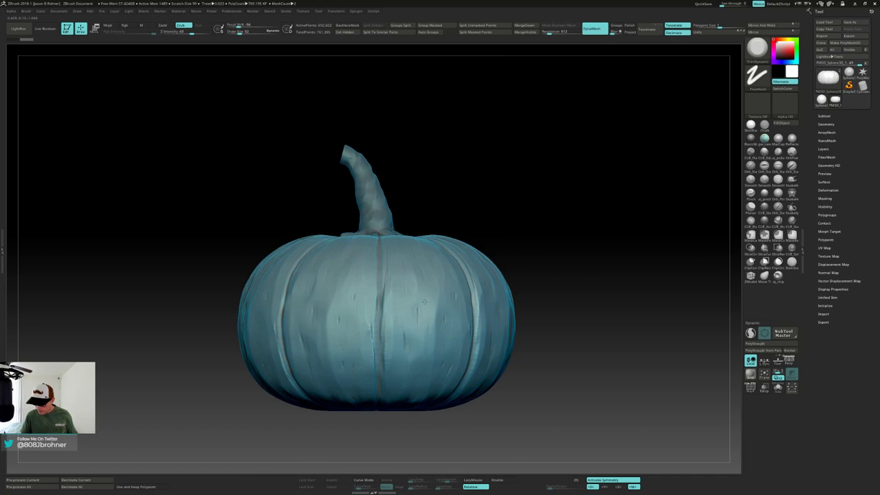
Duplicate the pumpkin body subtool and hide both the stem and the original body, leaving only the duplicate visible.
{"action": "left_click", "coordinate": [824, 115]}
{"action": "mouse_move", "coordinate": [835, 125]}
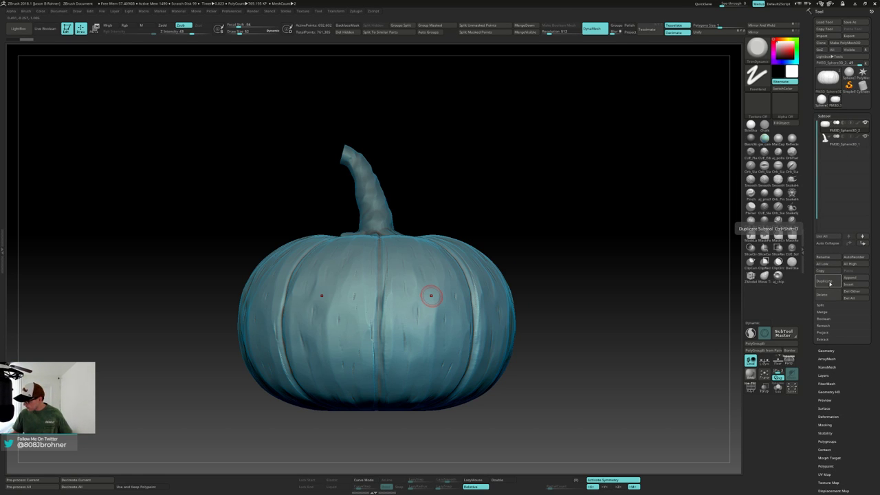
{"action": "left_click", "coordinate": [830, 283]}
{"action": "right_click_drag", "start_coordinate": [684, 257], "coordinate": [567, 282]}
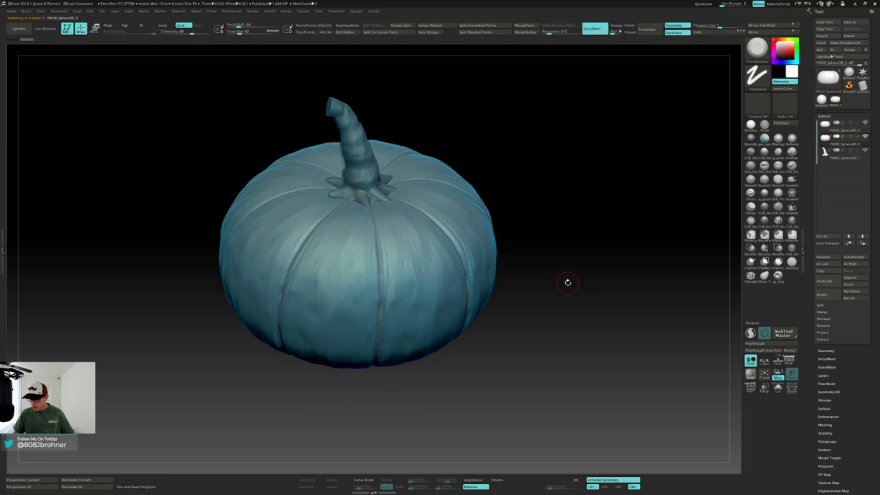
{"action": "left_click", "coordinate": [865, 150]}
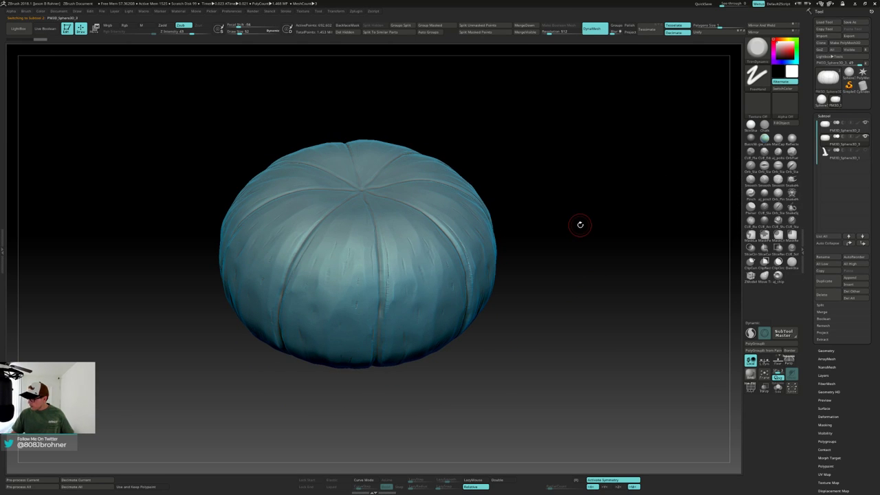
{"action": "mouse_move", "coordinate": [864, 136]}
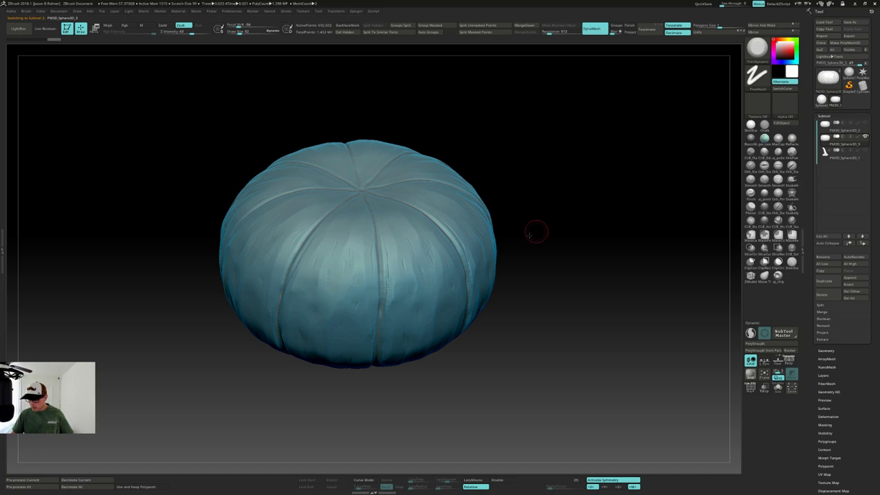
Turn DynaMesh off for the duplicated body and start a lasso mask on it from the top view.
{"action": "right_click_drag", "start_coordinate": [534, 231], "coordinate": [511, 304], "text": "shift"}
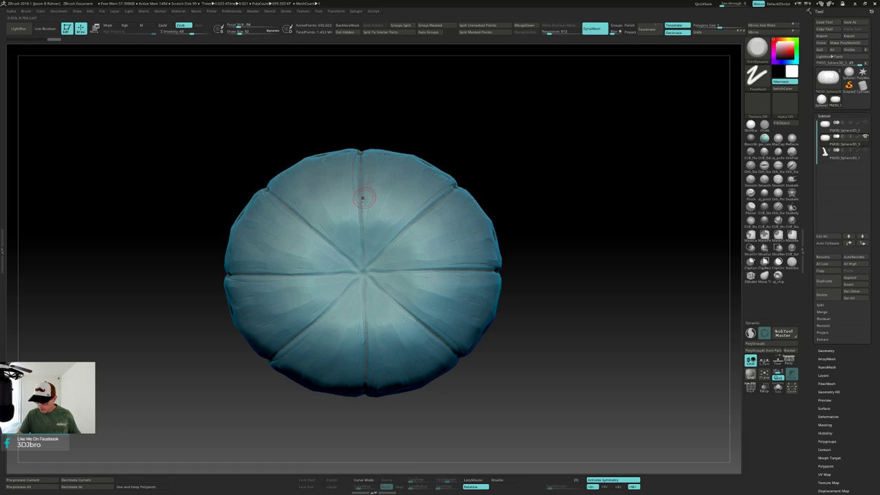
{"action": "key", "text": "ctrl"}
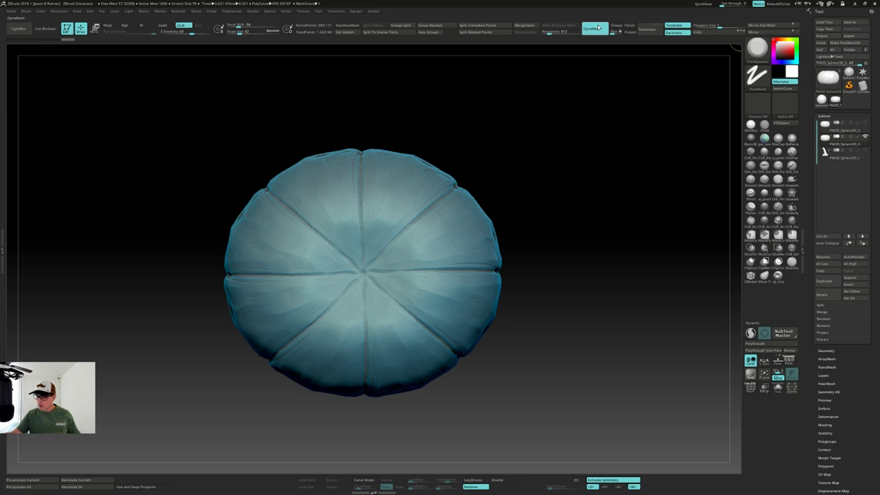
{"action": "left_click", "coordinate": [597, 28]}
{"action": "left_click_drag", "start_coordinate": [503, 131], "coordinate": [503, 129]}
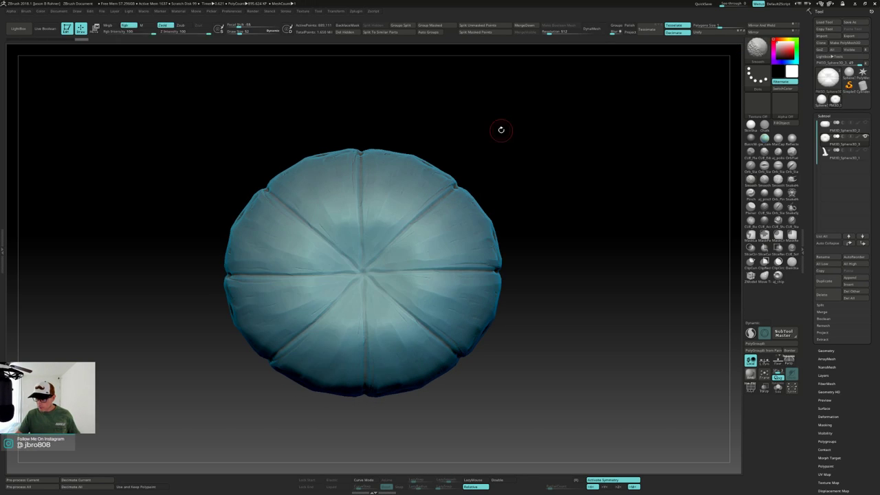
{"action": "left_click", "coordinate": [751, 235]}
{"action": "key", "text": "ctrl"}
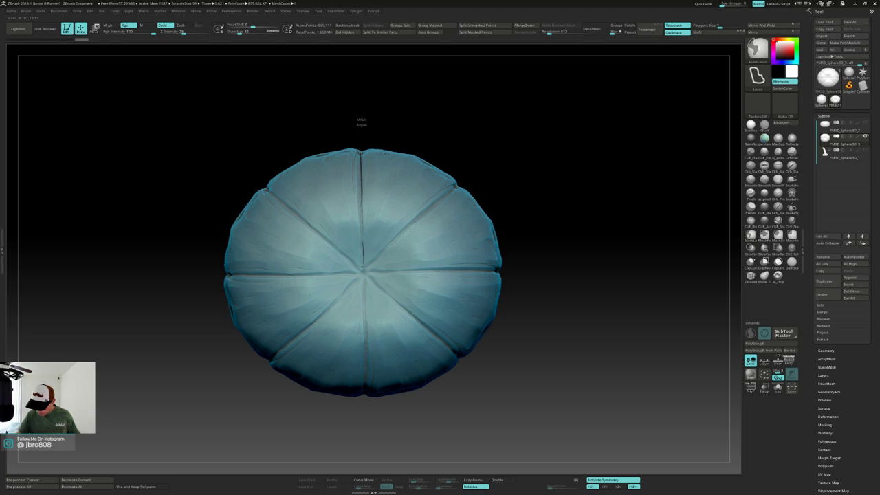
{"action": "left_click_drag", "start_coordinate": [362, 267], "coordinate": [488, 145], "text": "ctrl"}
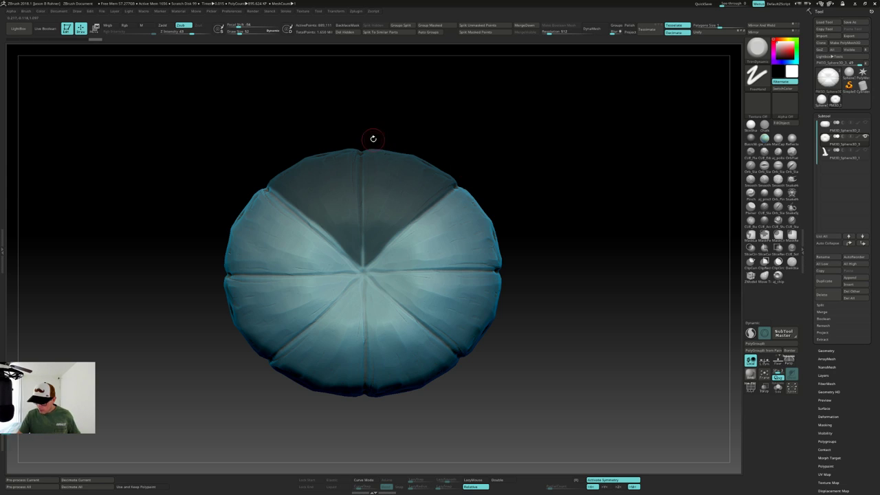
{"action": "left_click_drag", "start_coordinate": [385, 139], "coordinate": [383, 140]}
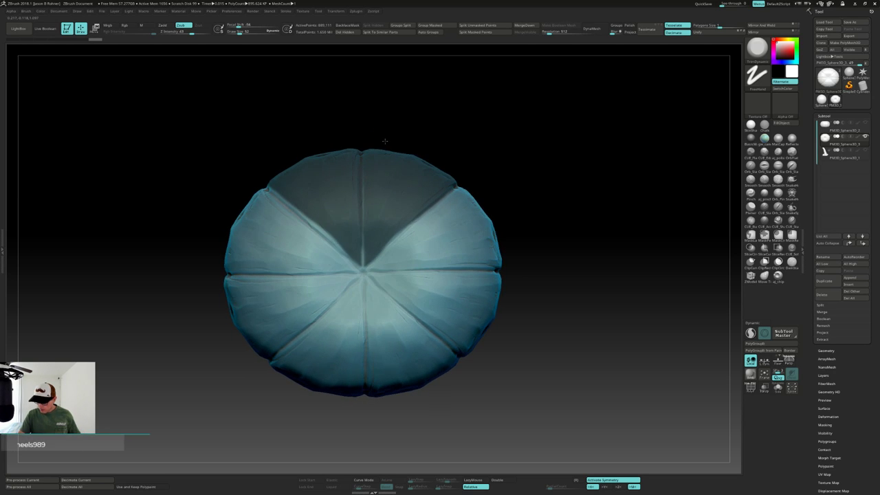
{"action": "key", "text": "ctrl+z"}
Turn off symmetry and lasso-mask the single pumpkin wedge just clockwise of the groove pointing straight up in the overhead view.
{"action": "key", "text": "x"}
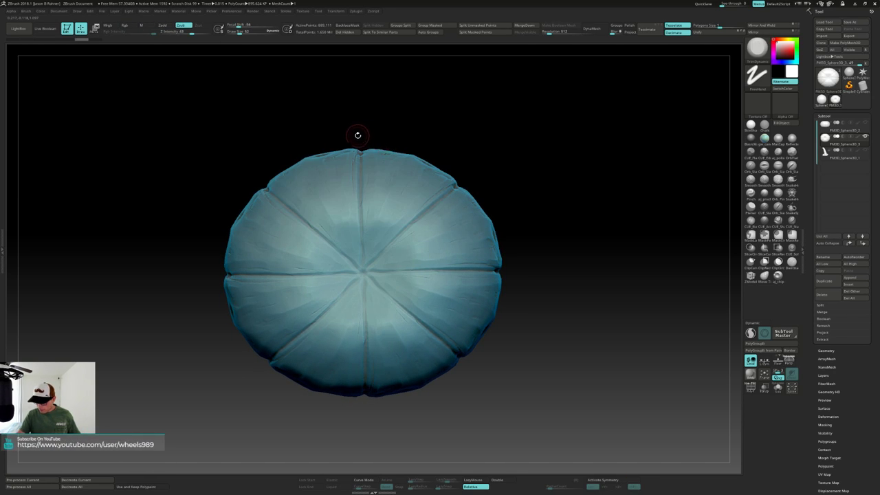
{"action": "key", "text": "ctrl"}
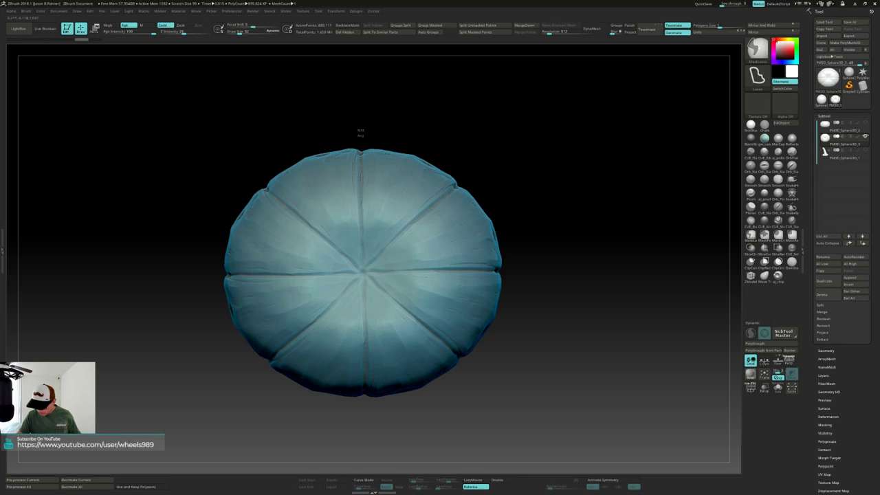
{"action": "mouse_move", "coordinate": [362, 270]}
{"action": "left_mouse_down", "text": "ctrl"}
{"action": "mouse_move", "coordinate": [371, 98]}
{"action": "mouse_move", "coordinate": [460, 129]}
{"action": "mouse_move", "coordinate": [486, 153]}
{"action": "mouse_move", "coordinate": [474, 152]}
{"action": "mouse_move", "coordinate": [454, 210]}
{"action": "mouse_move", "coordinate": [445, 279]}
{"action": "mouse_move", "coordinate": [437, 249]}
{"action": "mouse_move", "coordinate": [444, 262]}
{"action": "mouse_move", "coordinate": [460, 181]}
{"action": "mouse_move", "coordinate": [459, 90]}
{"action": "mouse_move", "coordinate": [447, 204]}
{"action": "left_mouse_up", "text": "ctrl"}
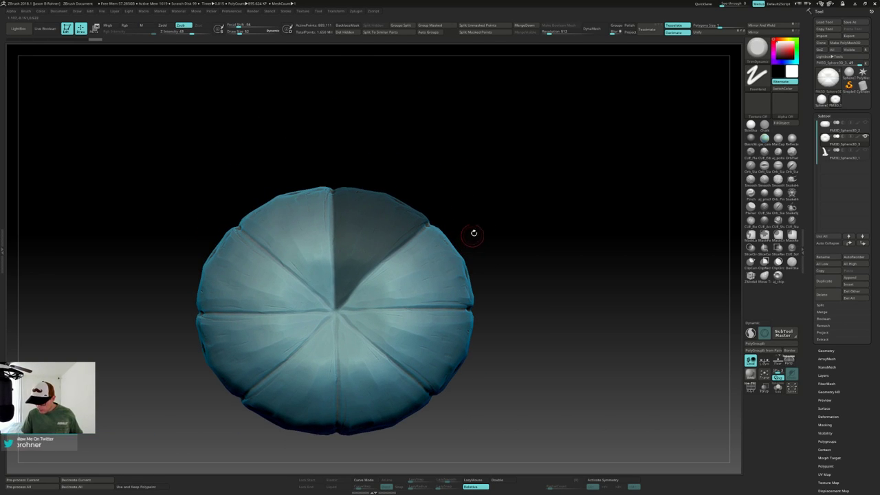
Refine the mask's edges along the grooves around the wedge with the MaskPen brush.
{"action": "left_click_drag", "start_coordinate": [512, 216], "coordinate": [511, 277]}
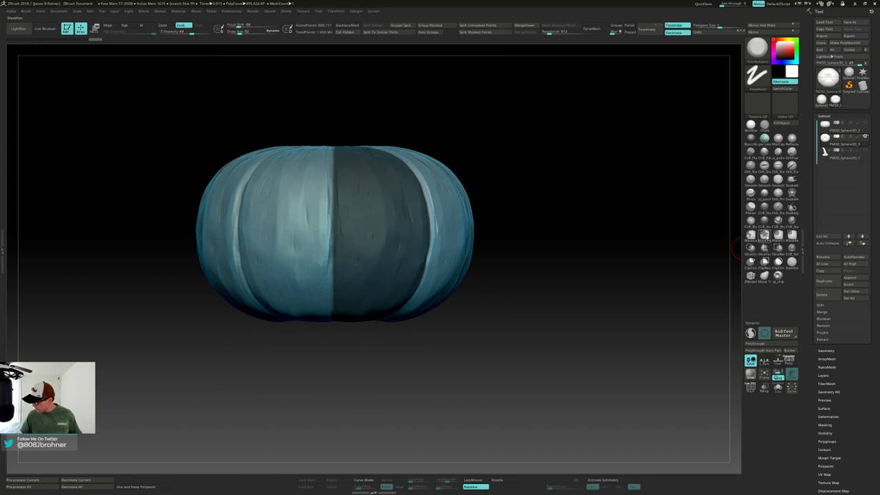
{"action": "left_click_drag", "start_coordinate": [596, 204], "coordinate": [397, 209]}
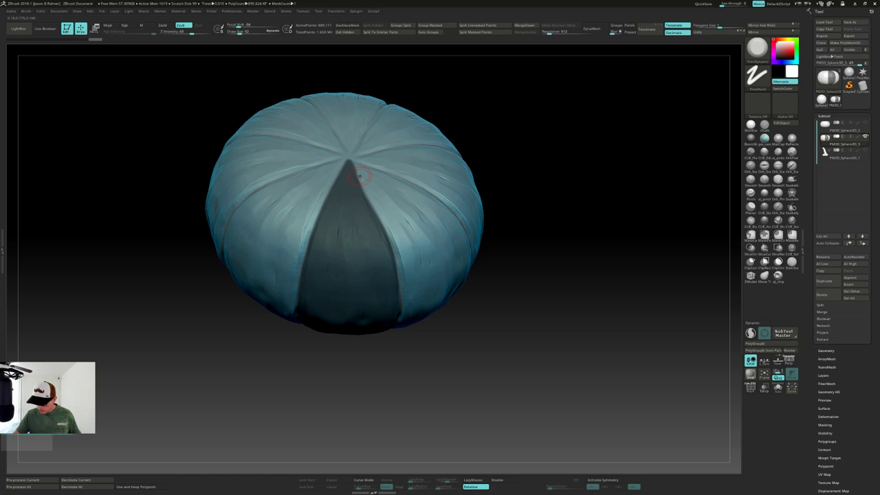
{"action": "key", "text": "ctrl"}
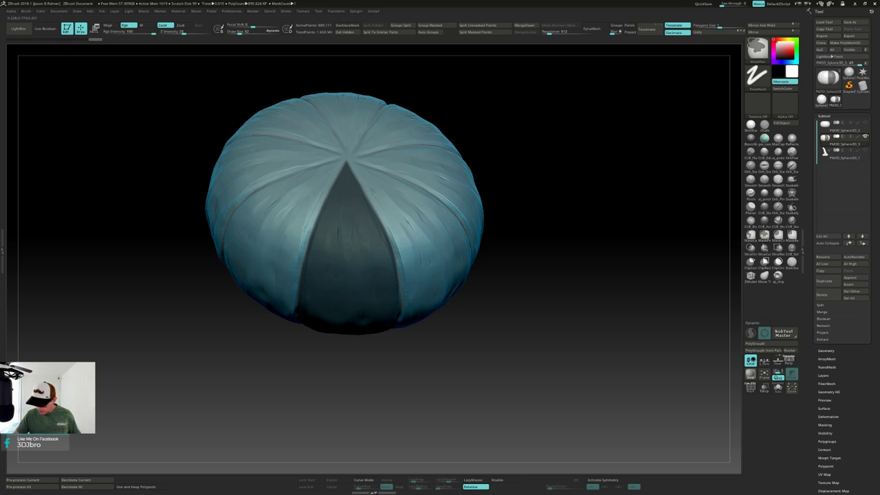
{"action": "right_click_drag", "start_coordinate": [394, 234], "coordinate": [409, 222]}
{"action": "key", "text": "shift"}
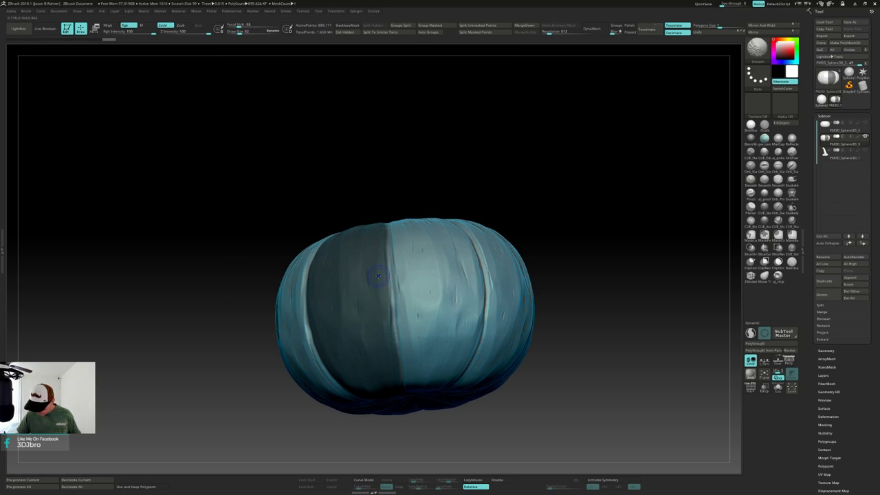
{"action": "key", "text": "s"}
{"action": "left_click_drag", "start_coordinate": [384, 283], "coordinate": [381, 278], "text": "shift"}
{"action": "key", "text": "shift"}
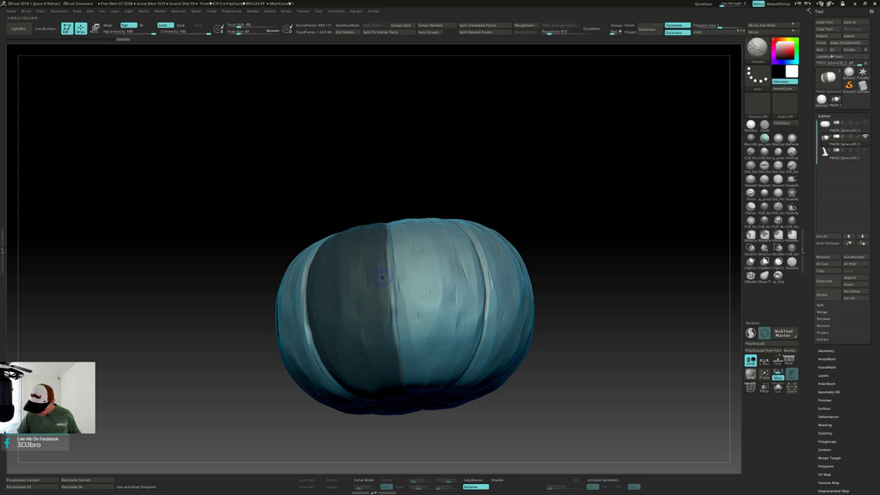
{"action": "key", "text": "ctrl"}
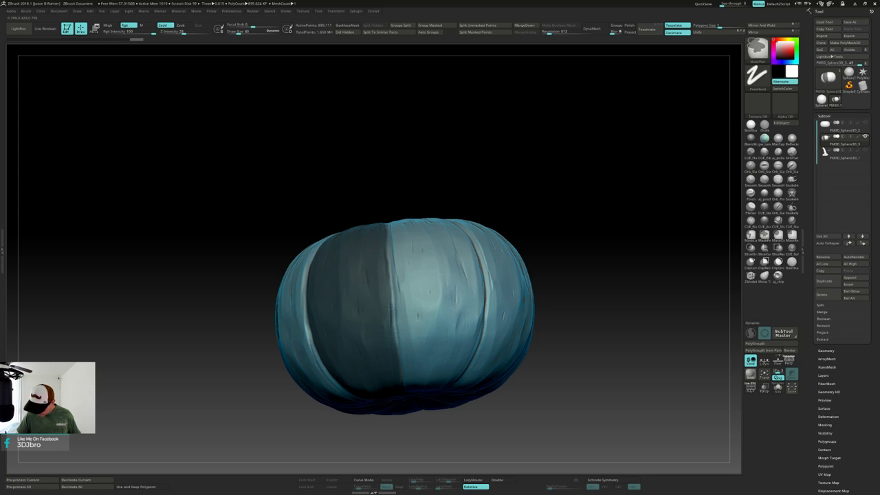
{"action": "mouse_move", "coordinate": [392, 351]}
{"action": "right_mouse_down", "text": "alt"}
{"action": "mouse_move", "coordinate": [392, 251]}
{"action": "mouse_move", "coordinate": [374, 231]}
{"action": "right_mouse_up", "text": "alt"}
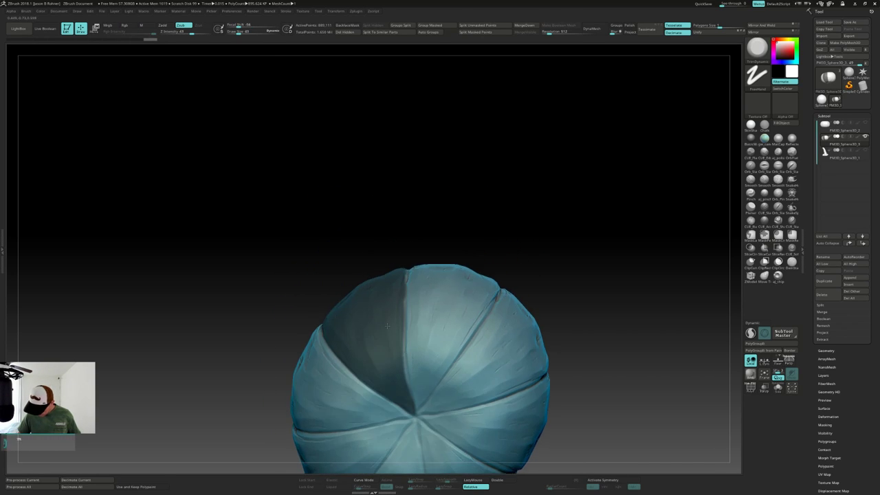
{"action": "key", "text": "ctrl"}
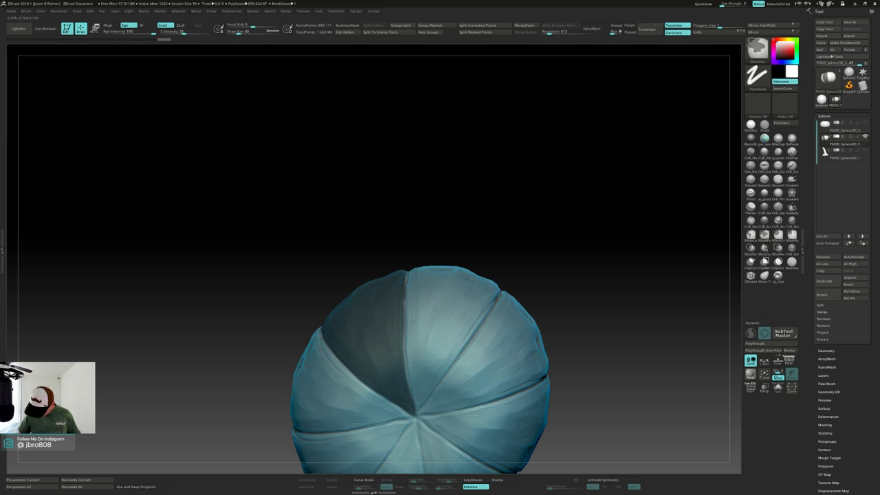
{"action": "right_click_drag", "start_coordinate": [422, 420], "coordinate": [543, 191]}
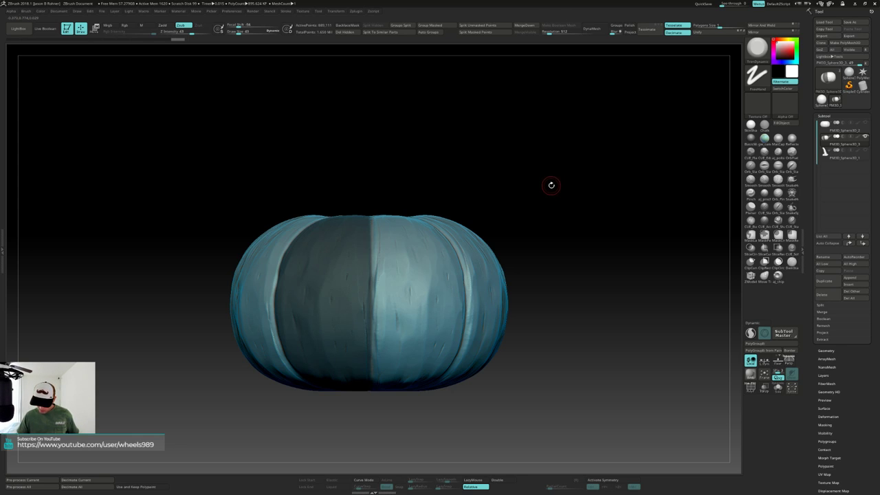
Turn the masked wedge into its own polygroup and isolate it with double-sided display.
{"action": "left_click_drag", "start_coordinate": [549, 190], "coordinate": [551, 190], "text": "ctrl"}
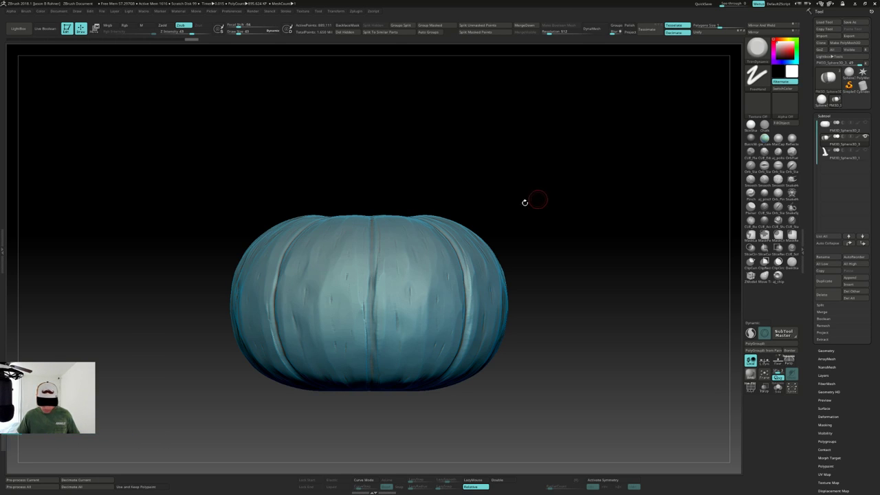
{"action": "left_click", "coordinate": [334, 259], "text": "ctrl+shift"}
{"action": "left_click_drag", "start_coordinate": [437, 213], "coordinate": [481, 206]}
{"action": "left_click", "coordinate": [501, 480]}
{"action": "left_click_drag", "start_coordinate": [483, 379], "coordinate": [496, 352]}
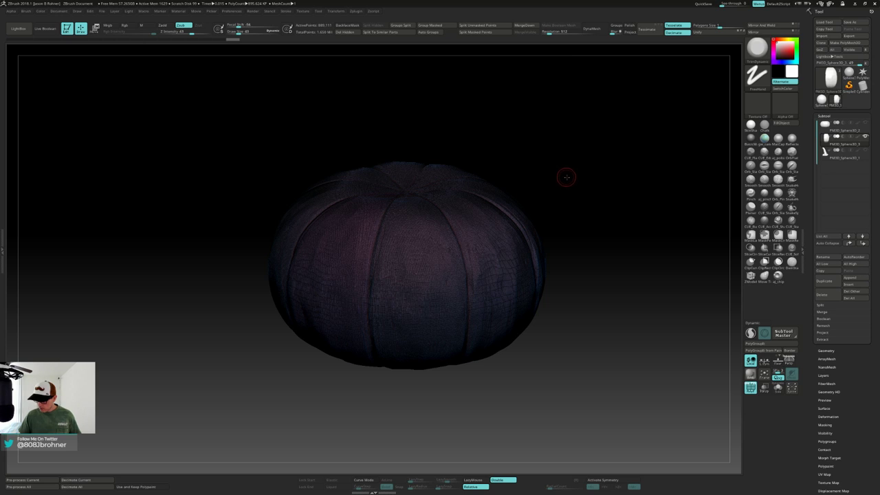
Isolate the wedge to assign it a new polygroup, and show the whole pumpkin again.
{"action": "mouse_move", "coordinate": [566, 176]}
{"action": "left_mouse_down"}
{"action": "mouse_move", "coordinate": [582, 169]}
{"action": "mouse_move", "coordinate": [547, 179]}
{"action": "mouse_move", "coordinate": [575, 170]}
{"action": "left_mouse_up"}
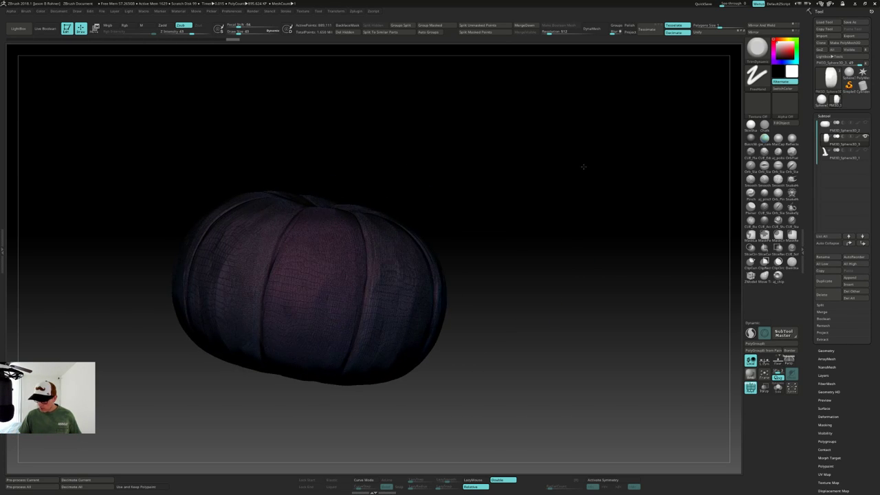
{"action": "left_click_drag", "start_coordinate": [584, 167], "coordinate": [581, 169]}
{"action": "left_click", "coordinate": [337, 266], "text": "ctrl+shift"}
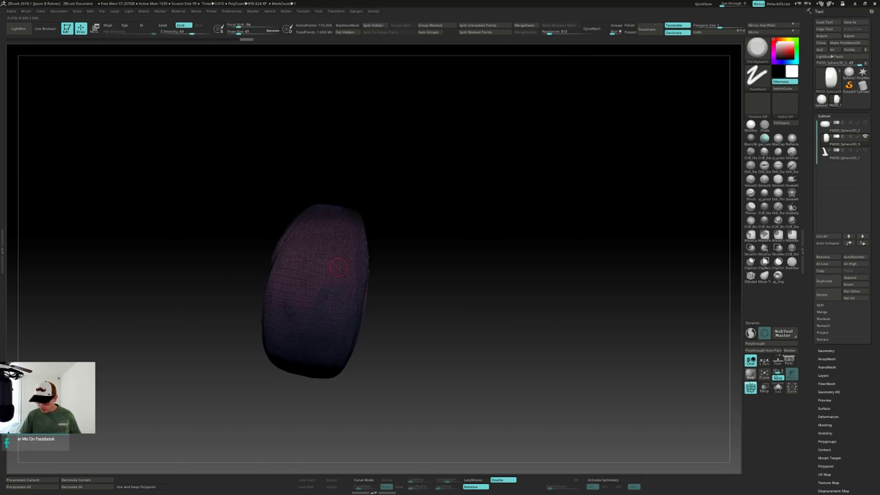
{"action": "key", "text": "ctrl+w"}
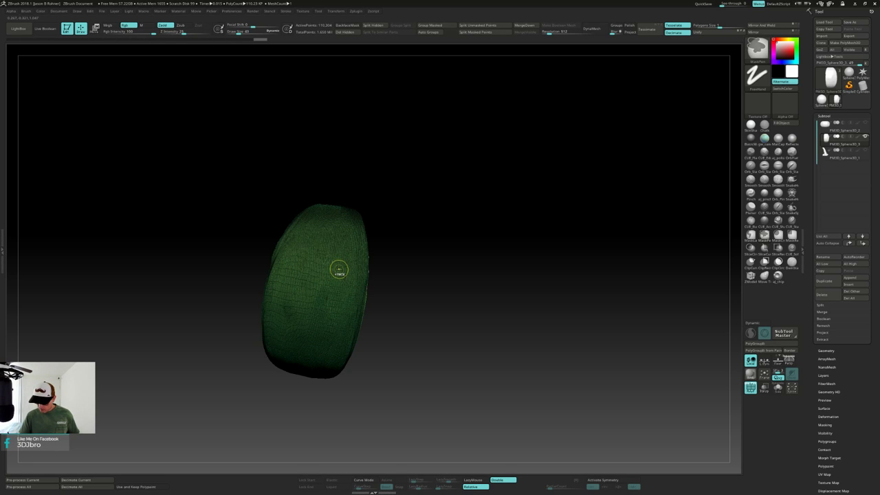
{"action": "left_click", "coordinate": [605, 196], "text": "ctrl+shift"}
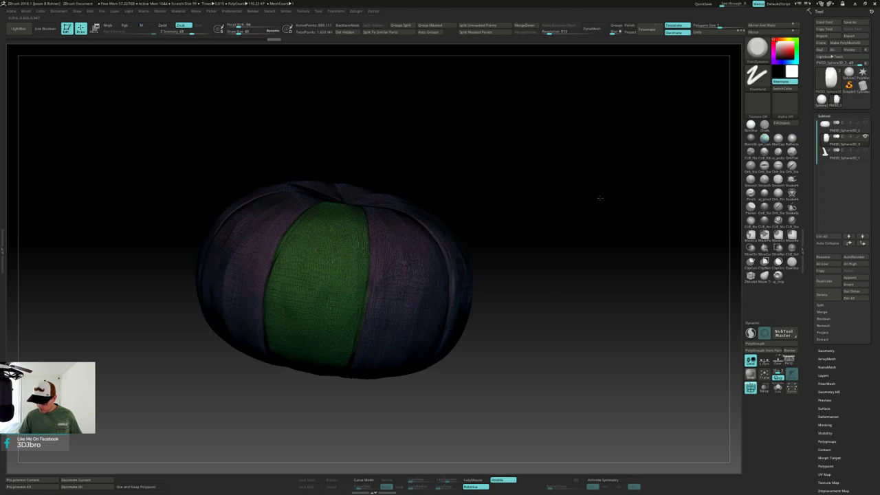
{"action": "mouse_move", "coordinate": [599, 198]}
{"action": "left_mouse_down"}
{"action": "mouse_move", "coordinate": [593, 227]}
{"action": "mouse_move", "coordinate": [605, 212]}
{"action": "mouse_move", "coordinate": [609, 193]}
{"action": "mouse_move", "coordinate": [557, 258]}
{"action": "mouse_move", "coordinate": [557, 271]}
{"action": "mouse_move", "coordinate": [566, 255]}
{"action": "mouse_move", "coordinate": [560, 227]}
{"action": "left_mouse_up"}
{"action": "mouse_move", "coordinate": [552, 280]}
{"action": "left_mouse_down", "text": "shift"}
{"action": "mouse_move", "coordinate": [560, 232]}
{"action": "mouse_move", "coordinate": [563, 247]}
{"action": "mouse_move", "coordinate": [550, 256]}
{"action": "mouse_move", "coordinate": [559, 281]}
{"action": "mouse_move", "coordinate": [564, 251]}
{"action": "mouse_move", "coordinate": [556, 320]}
{"action": "mouse_move", "coordinate": [470, 256]}
{"action": "left_mouse_up", "text": "shift"}
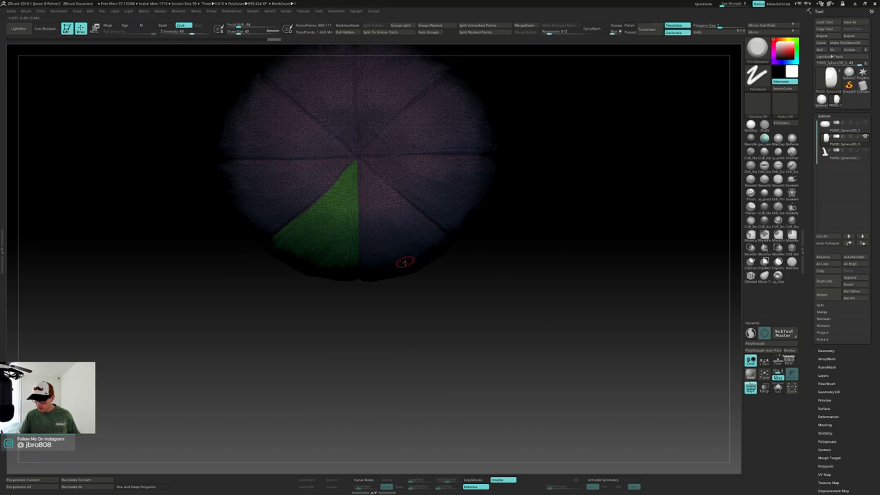
{"action": "right_click_drag", "start_coordinate": [405, 262], "coordinate": [405, 335], "text": "alt"}
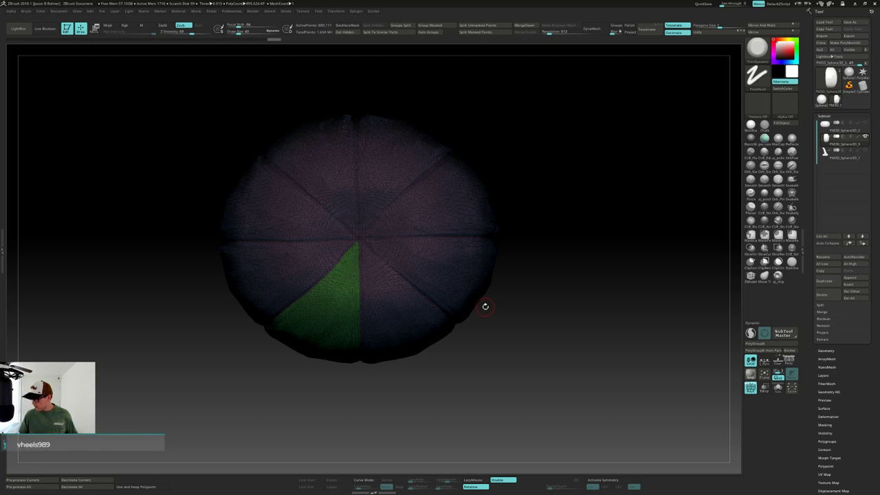
Delete the active pumpkin subtool and replace it with a fresh duplicate of the first pumpkin subtool.
{"action": "left_click", "coordinate": [825, 294]}
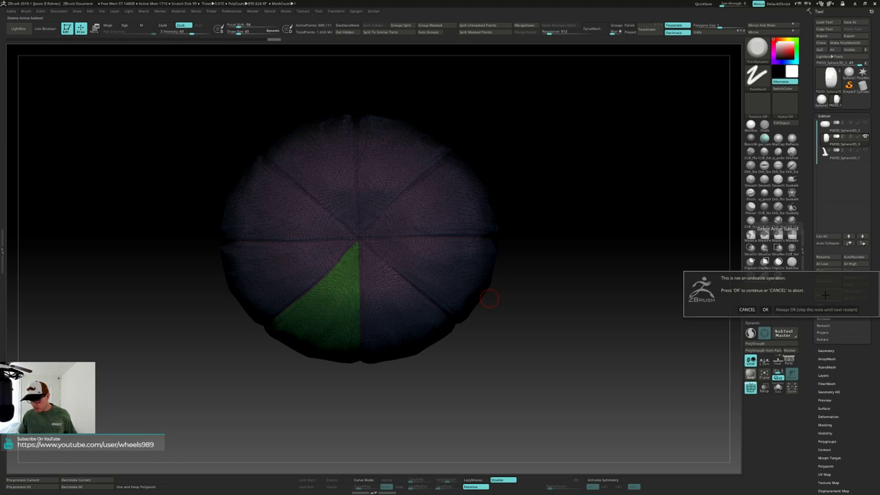
{"action": "left_click", "coordinate": [765, 310]}
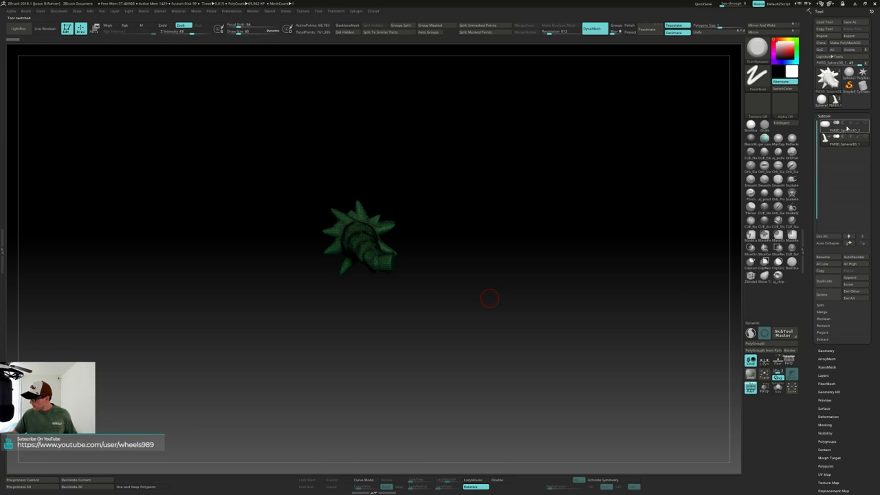
{"action": "left_click", "coordinate": [845, 128]}
{"action": "left_click", "coordinate": [827, 281]}
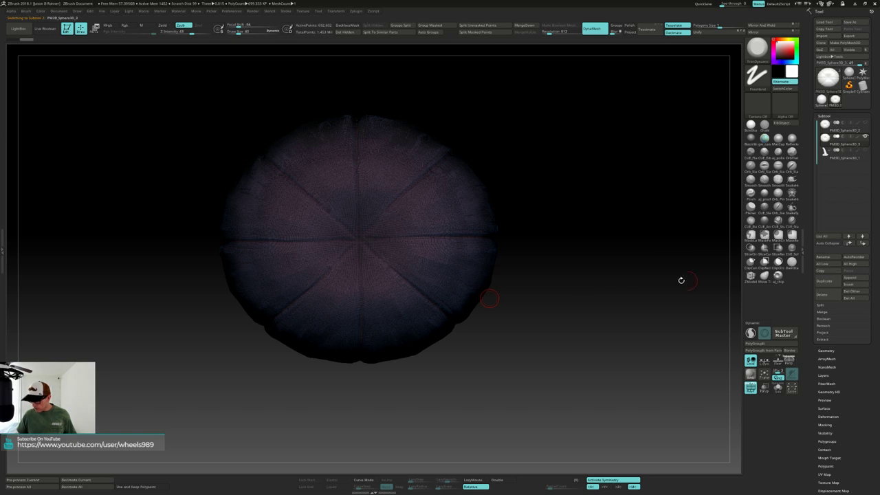
With symmetry off, slice the duplicated pumpkin along the vertical groove through its centre from above using the SliceCurve brush.
{"action": "mouse_move", "coordinate": [868, 129]}
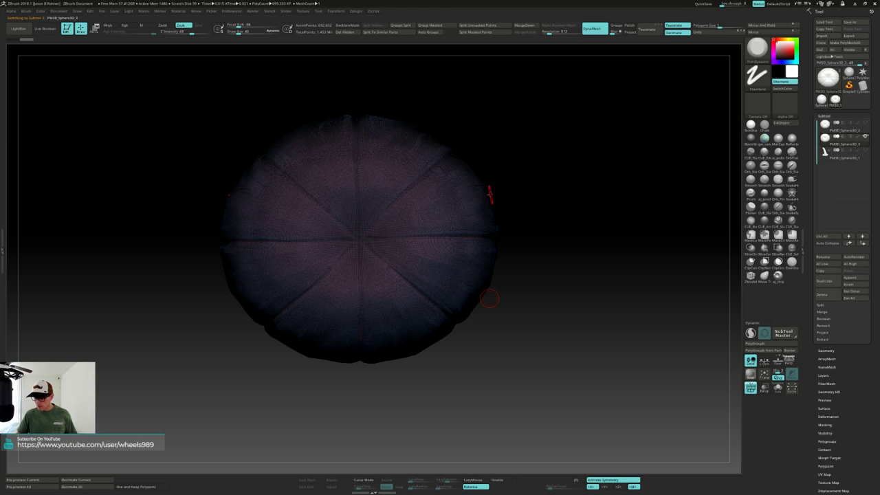
{"action": "key", "text": "x"}
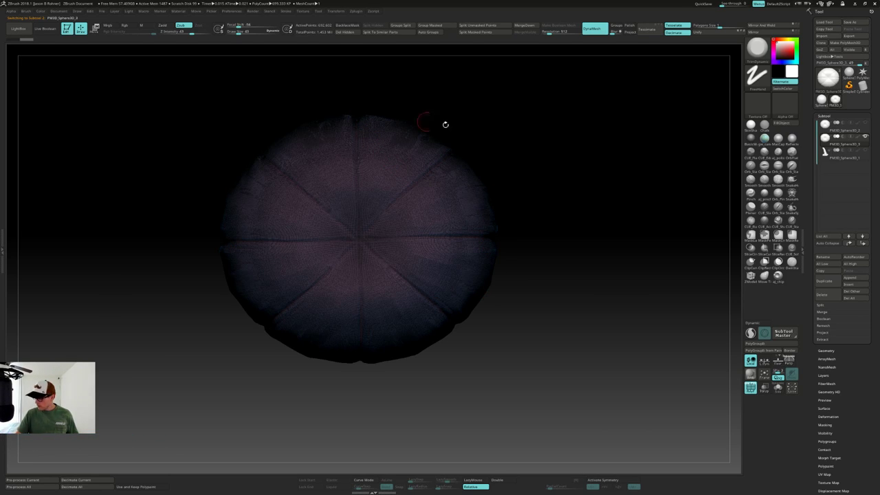
{"action": "left_click", "coordinate": [766, 248]}
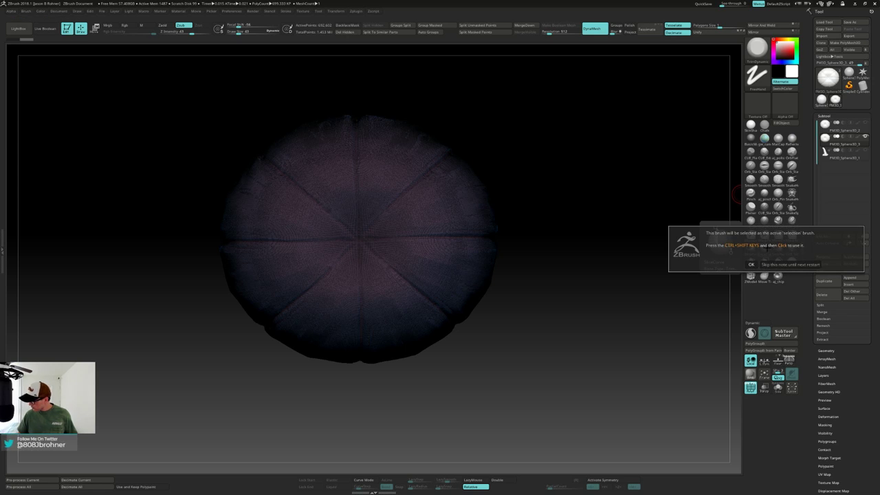
{"action": "left_click", "coordinate": [764, 264]}
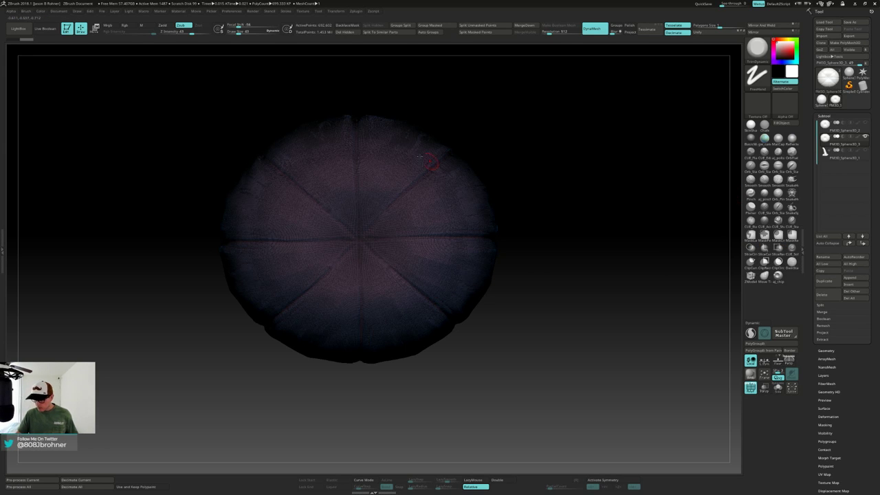
{"action": "left_click_drag", "start_coordinate": [360, 102], "coordinate": [373, 110]}
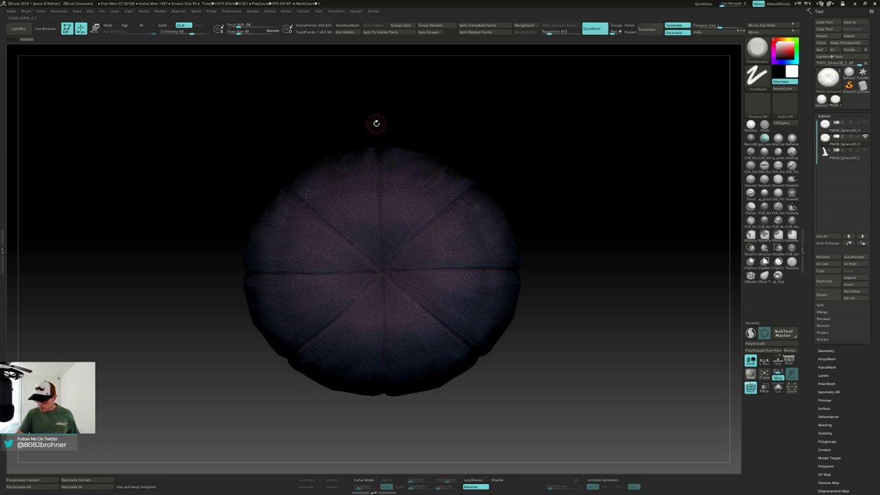
{"action": "key", "text": "ctrl"}
{"action": "key", "text": "ctrl+shift"}
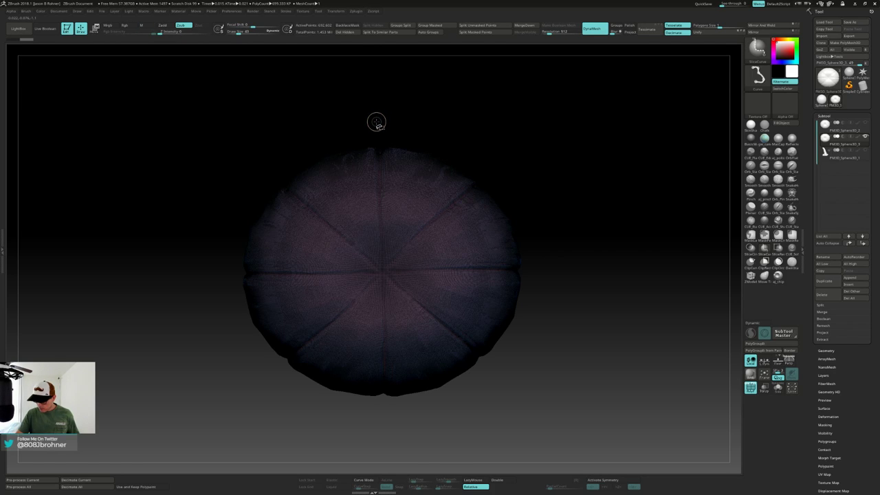
{"action": "key", "text": "ctrl"}
{"action": "key", "text": "ctrl+shift"}
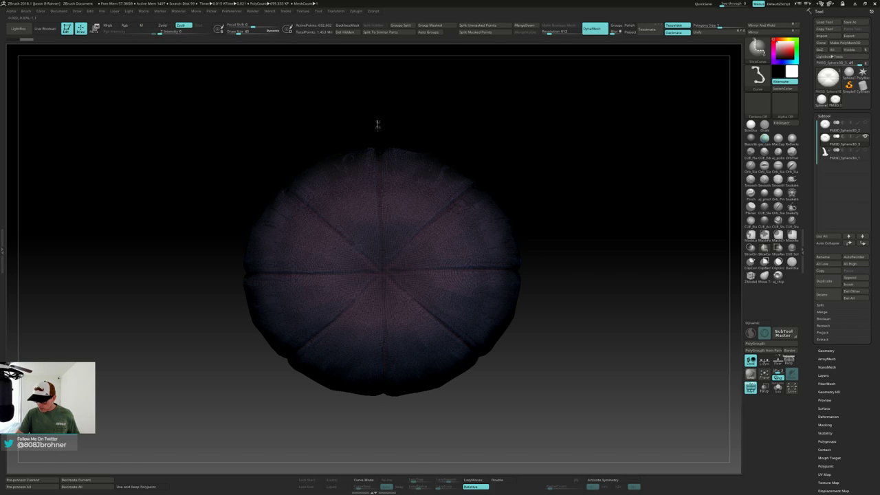
{"action": "left_click_drag", "start_coordinate": [387, 390], "coordinate": [389, 413], "text": "ctrl+shift"}
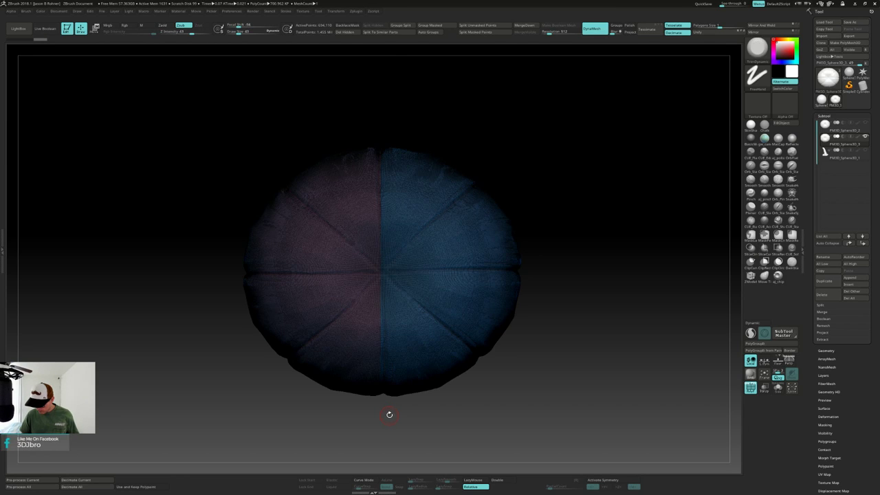
Slice the pumpkin duplicate with SliceCurve along the diagonal groove running from upper right to lower left through its centre.
{"action": "left_click_drag", "start_coordinate": [520, 354], "coordinate": [521, 345]}
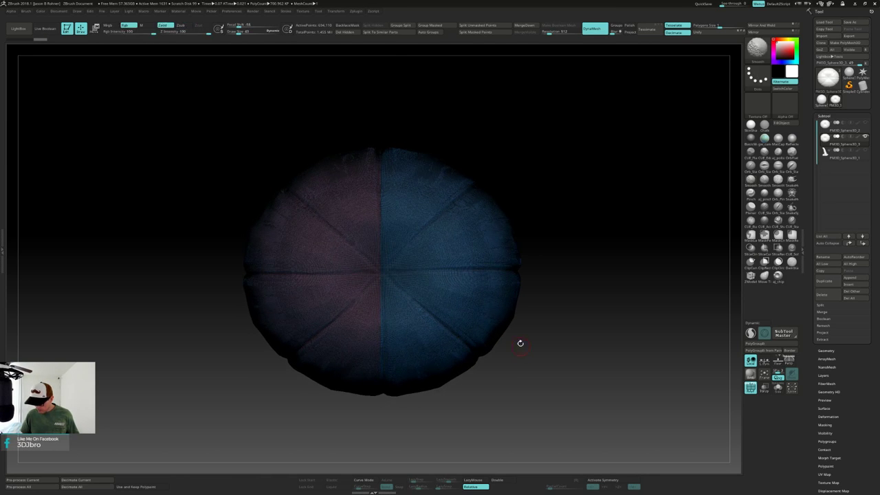
{"action": "key", "text": "ctrl+shift"}
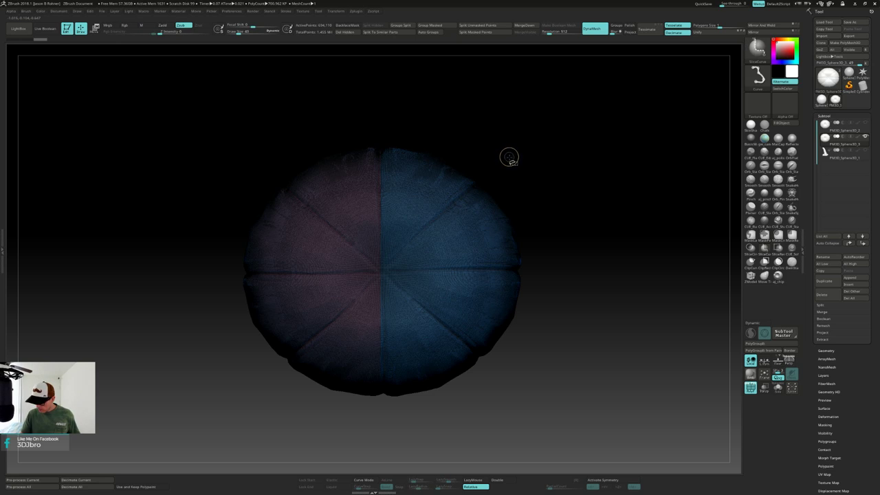
{"action": "mouse_move", "coordinate": [454, 205]}
{"action": "left_mouse_down", "text": "ctrl+shift"}
{"action": "mouse_move", "coordinate": [320, 347]}
{"action": "mouse_move", "coordinate": [275, 369]}
{"action": "mouse_move", "coordinate": [243, 399]}
{"action": "left_mouse_up", "text": "ctrl+shift"}
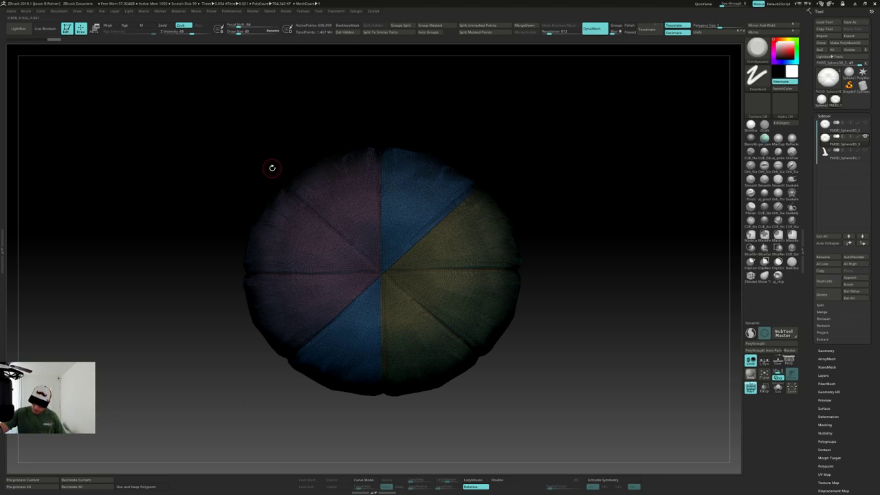
Slice the pumpkin along the opposite diagonal groove and along the horizontal groove, both through the centre.
{"action": "left_click_drag", "start_coordinate": [268, 165], "coordinate": [342, 238], "text": "shift"}
{"action": "left_click_drag", "start_coordinate": [336, 114], "coordinate": [340, 112]}
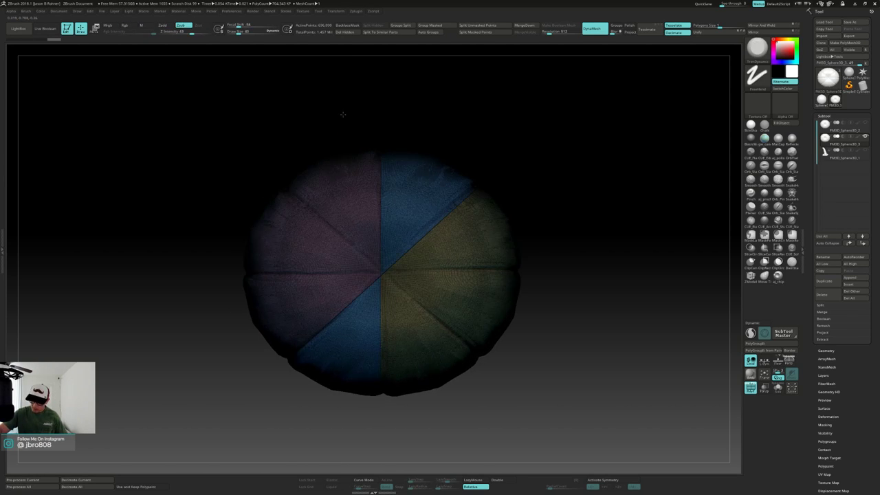
{"action": "key", "text": "ctrl+shift"}
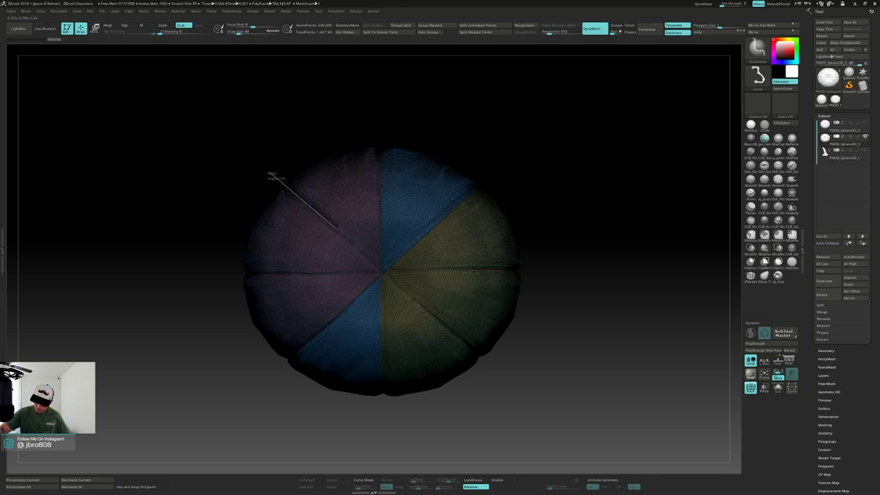
{"action": "left_click_drag", "start_coordinate": [336, 227], "coordinate": [488, 364], "text": "ctrl+shift"}
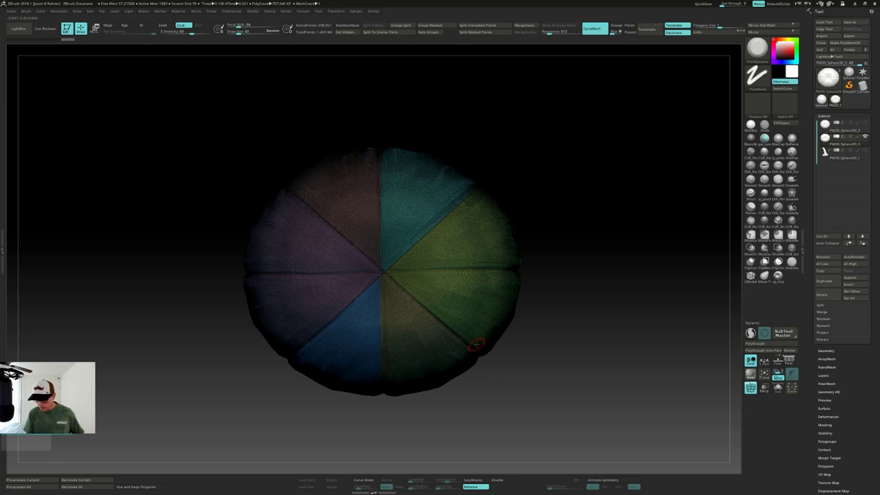
{"action": "key", "text": "ctrl+shift"}
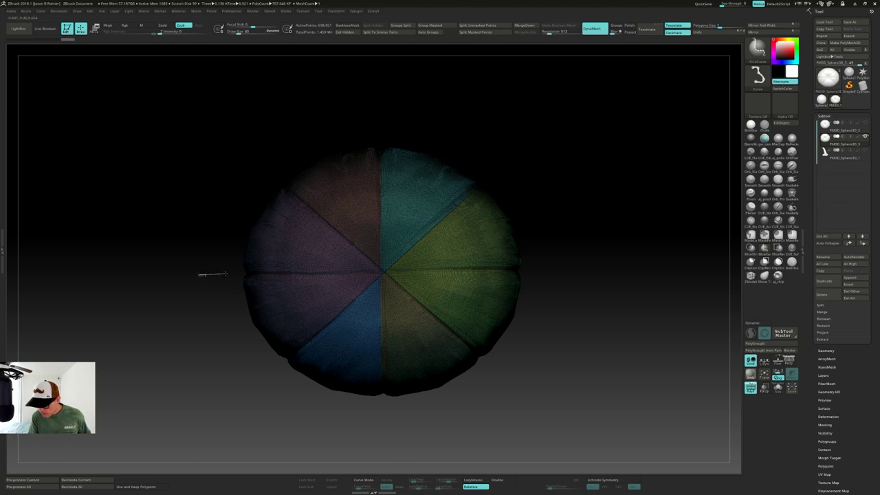
{"action": "mouse_move", "coordinate": [224, 274]}
{"action": "left_mouse_down", "text": "ctrl+shift"}
{"action": "mouse_move", "coordinate": [566, 270]}
{"action": "mouse_move", "coordinate": [571, 261]}
{"action": "mouse_move", "coordinate": [581, 305]}
{"action": "mouse_move", "coordinate": [596, 266]}
{"action": "mouse_move", "coordinate": [581, 305]}
{"action": "mouse_move", "coordinate": [583, 284]}
{"action": "left_mouse_up", "text": "ctrl+shift"}
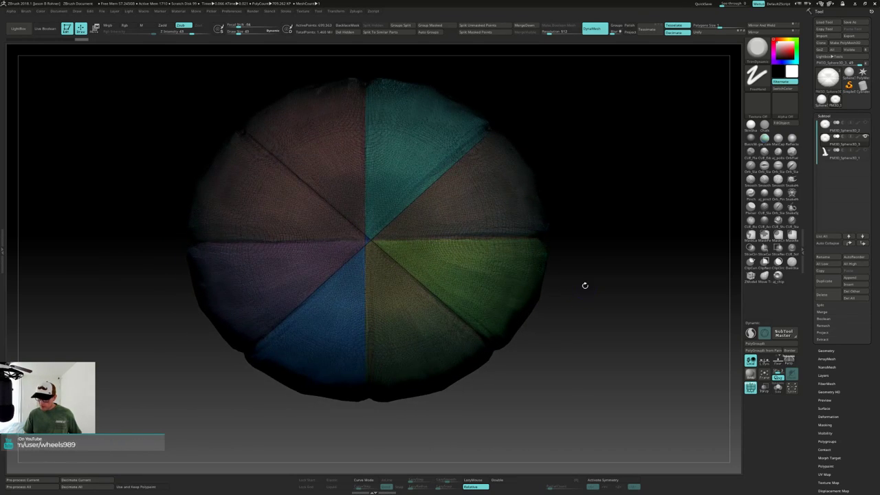
{"action": "left_click", "coordinate": [501, 200], "text": "ctrl+shift"}
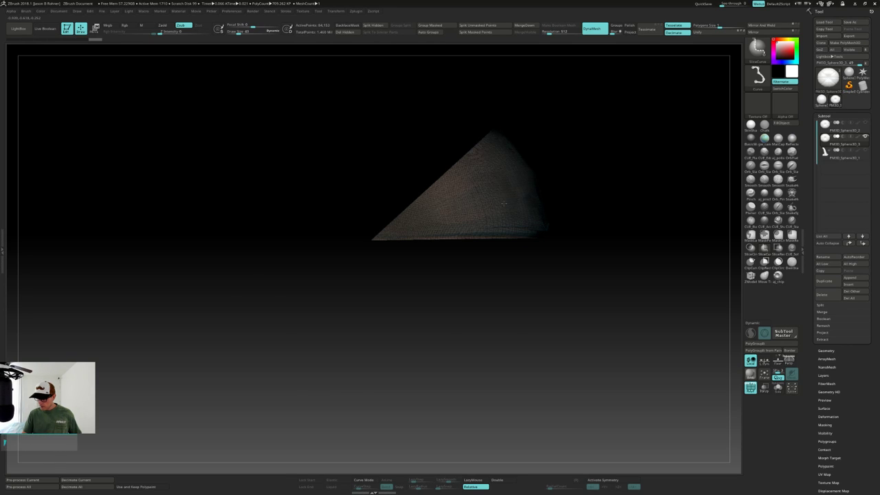
{"action": "left_click", "coordinate": [503, 203], "text": "ctrl+shift"}
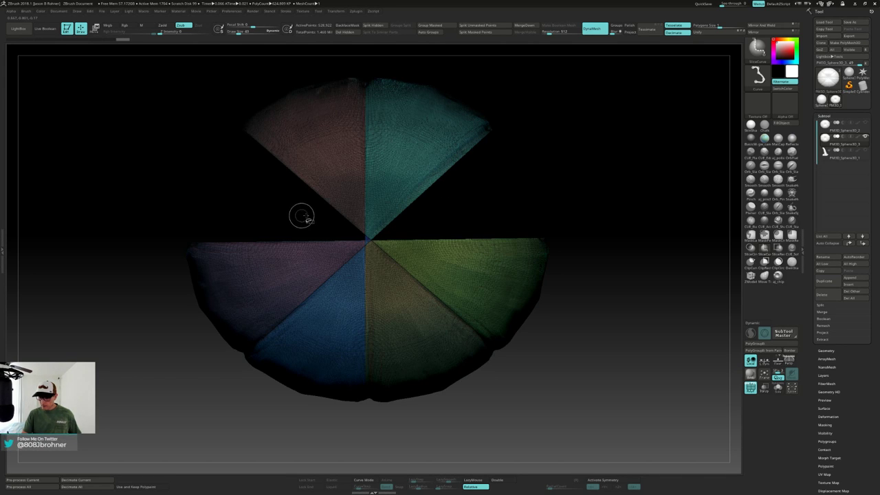
{"action": "mouse_move", "coordinate": [532, 172]}
{"action": "left_mouse_down"}
{"action": "mouse_move", "coordinate": [534, 179]}
{"action": "mouse_move", "coordinate": [540, 169]}
{"action": "mouse_move", "coordinate": [534, 175]}
{"action": "left_mouse_up"}
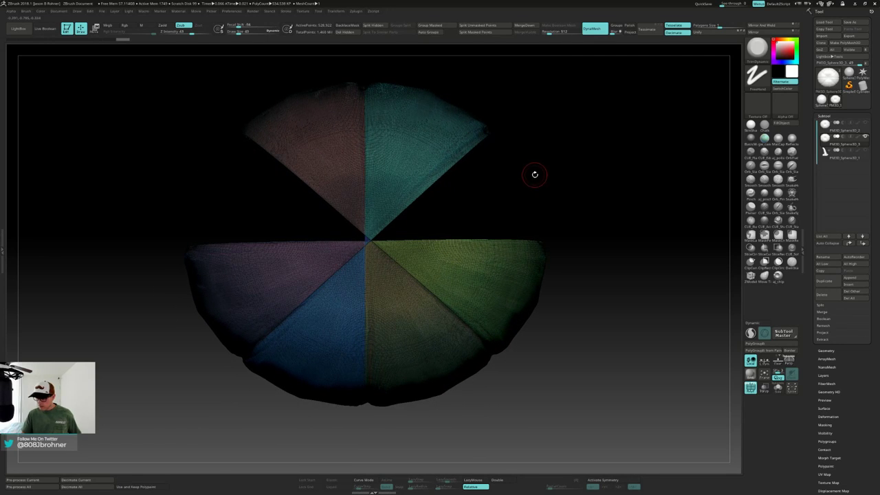
{"action": "key", "text": "ctrl+z"}
{"action": "key", "text": "ctrl+z"}
{"action": "key", "text": "ctrl+z"}
Hide the pumpkin's purple wedge polygroup so that all other wedges stay displayed.
{"action": "mouse_move", "coordinate": [584, 198]}
{"action": "left_mouse_down"}
{"action": "mouse_move", "coordinate": [609, 211]}
{"action": "mouse_move", "coordinate": [601, 199]}
{"action": "mouse_move", "coordinate": [587, 326]}
{"action": "left_mouse_up"}
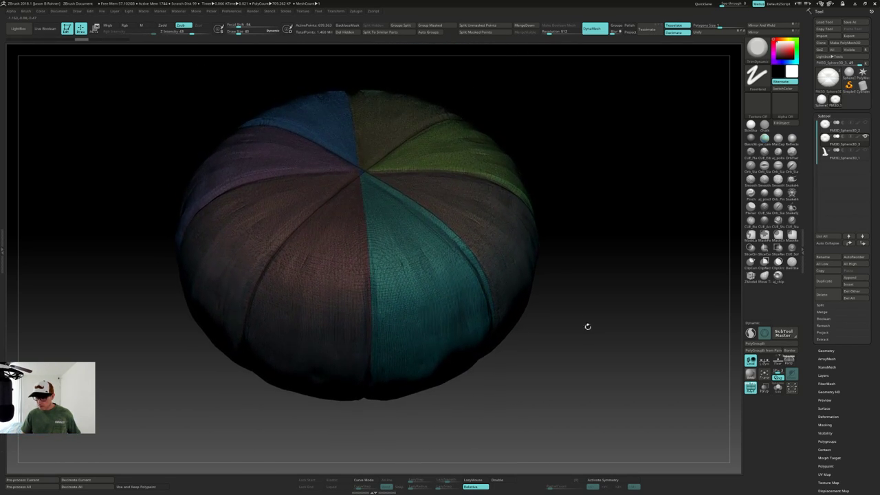
{"action": "left_click_drag", "start_coordinate": [583, 287], "coordinate": [584, 337]}
{"action": "left_click_drag", "start_coordinate": [514, 250], "coordinate": [509, 310]}
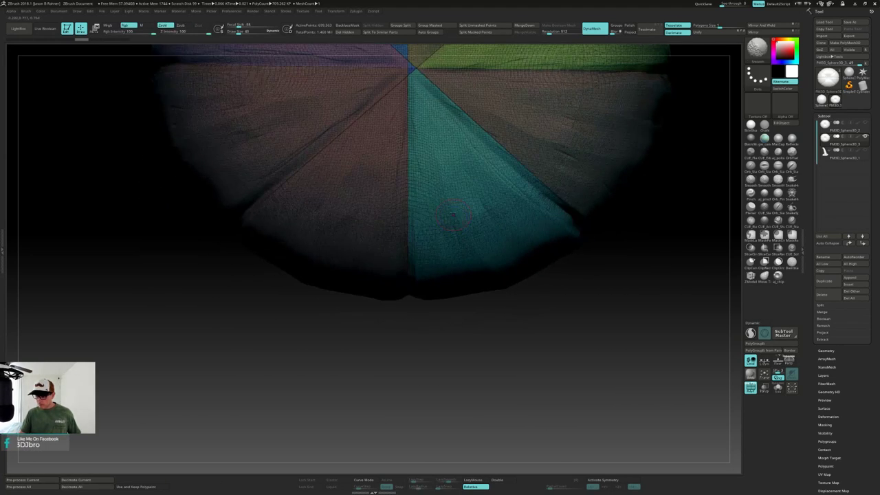
{"action": "left_click_drag", "start_coordinate": [425, 114], "coordinate": [427, 229], "text": "alt"}
{"action": "left_click_drag", "start_coordinate": [380, 178], "coordinate": [405, 183], "text": "shift"}
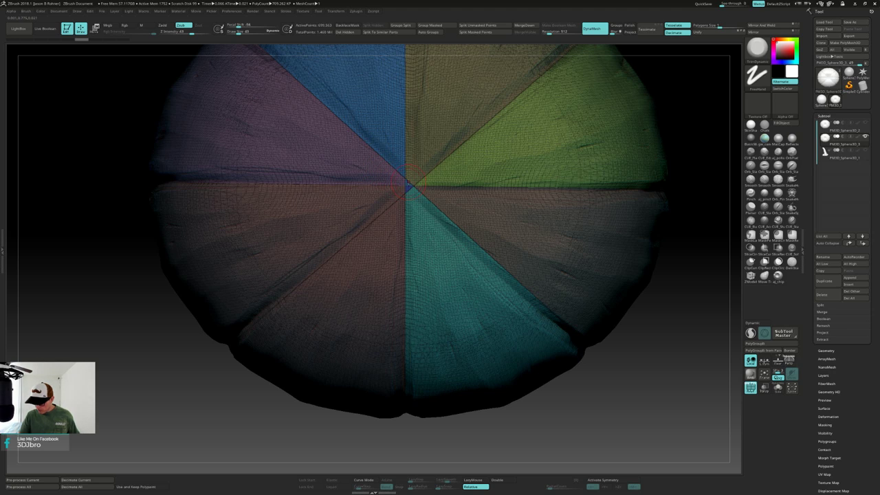
{"action": "left_click", "coordinate": [378, 172], "text": "ctrl+shift"}
{"action": "left_click", "coordinate": [383, 171], "text": "ctrl+shift"}
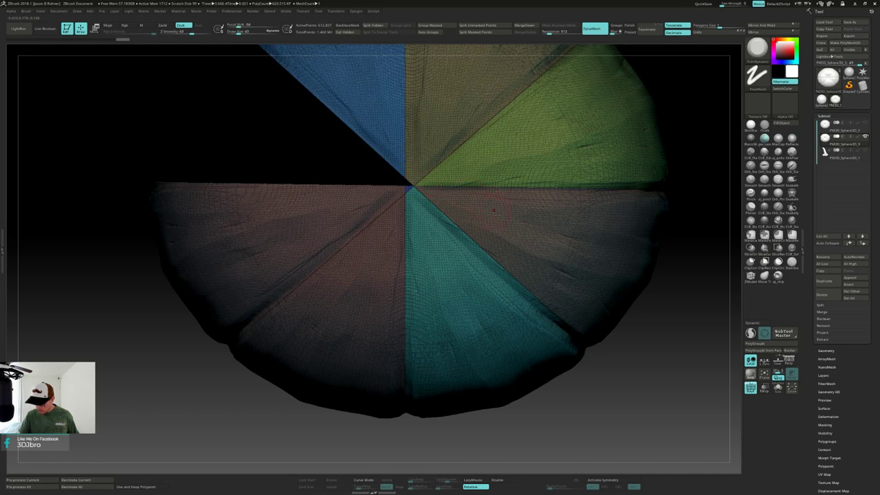
Check the pumpkin with and without the purple wedge, and separate the hidden wedge into its own subtool with Split Hidden.
{"action": "left_click_drag", "start_coordinate": [510, 265], "coordinate": [535, 186]}
{"action": "key", "text": "alt"}
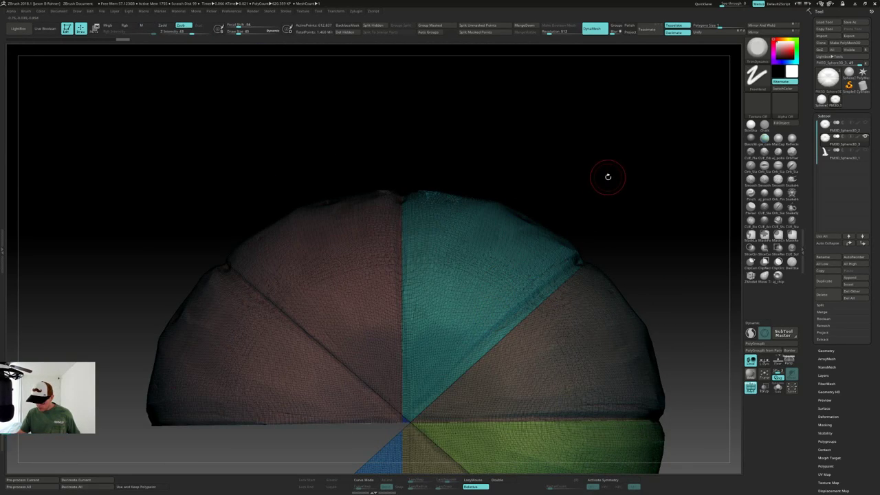
{"action": "left_click", "coordinate": [633, 163], "text": "ctrl+shift"}
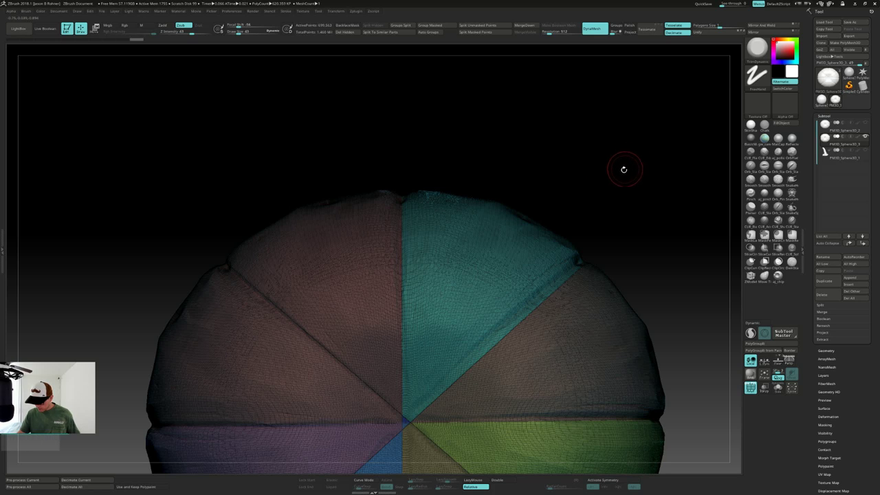
{"action": "left_click", "coordinate": [595, 223], "text": "ctrl+shift"}
{"action": "mouse_move", "coordinate": [642, 161]}
{"action": "left_mouse_down"}
{"action": "mouse_move", "coordinate": [638, 187]}
{"action": "mouse_move", "coordinate": [623, 108]}
{"action": "mouse_move", "coordinate": [627, 164]}
{"action": "left_mouse_up"}
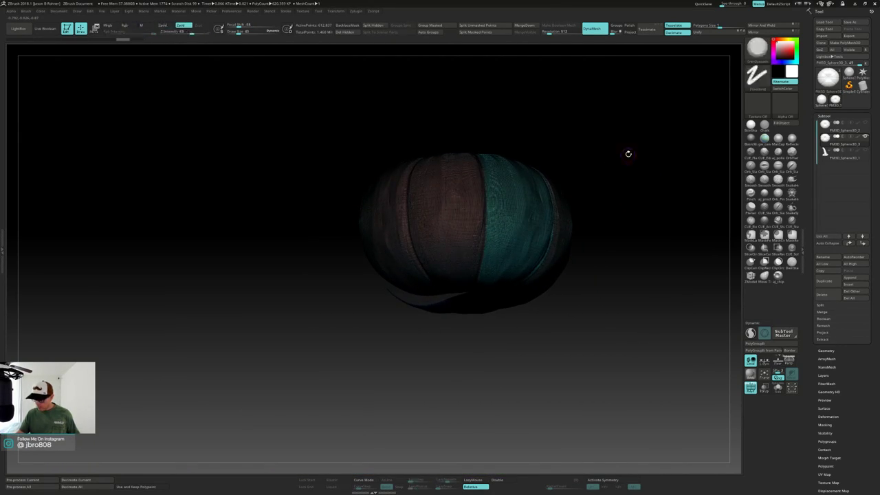
{"action": "left_click_drag", "start_coordinate": [628, 154], "coordinate": [420, 52]}
{"action": "left_click", "coordinate": [382, 26]}
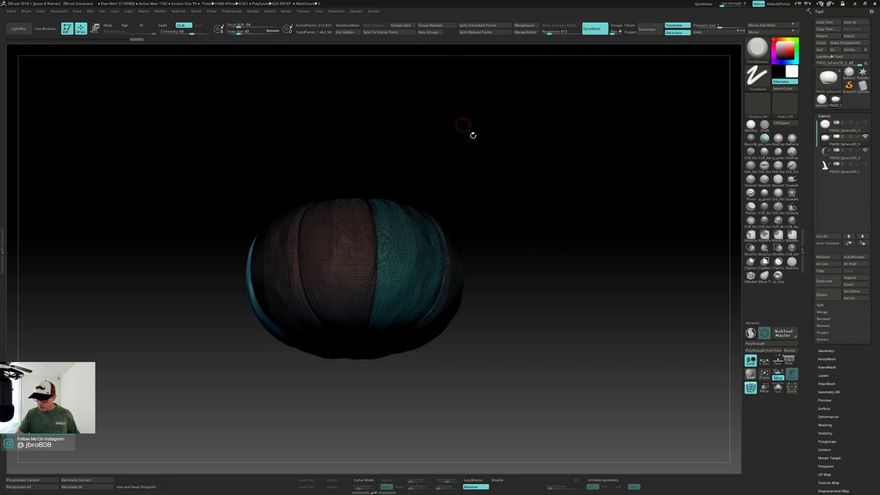
Isolate the brown polygroup of the main pumpkin body to view it beside the split-off wedge.
{"action": "left_click_drag", "start_coordinate": [472, 134], "coordinate": [527, 216]}
{"action": "left_click", "coordinate": [321, 303], "text": "ctrl+shift"}
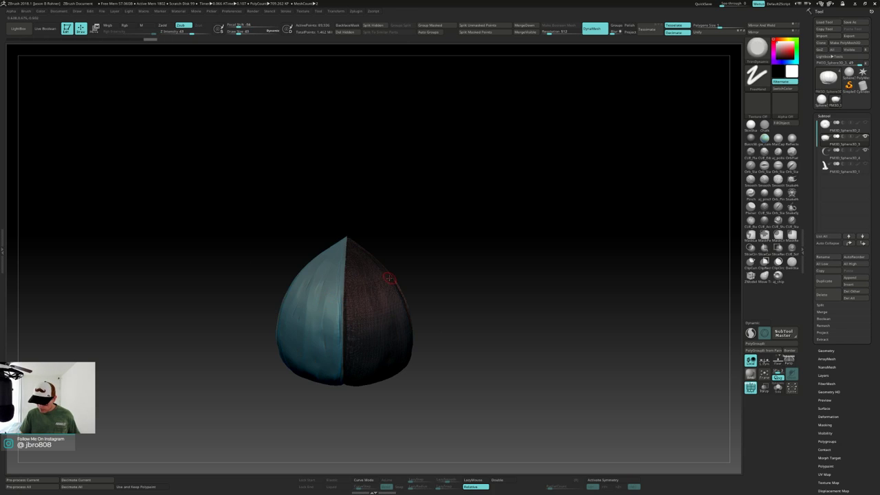
{"action": "mouse_move", "coordinate": [389, 278]}
{"action": "left_mouse_down"}
{"action": "mouse_move", "coordinate": [387, 222]}
{"action": "mouse_move", "coordinate": [404, 246]}
{"action": "mouse_move", "coordinate": [385, 221]}
{"action": "mouse_move", "coordinate": [392, 269]}
{"action": "mouse_move", "coordinate": [403, 240]}
{"action": "mouse_move", "coordinate": [404, 303]}
{"action": "mouse_move", "coordinate": [394, 275]}
{"action": "mouse_move", "coordinate": [405, 276]}
{"action": "left_mouse_up"}
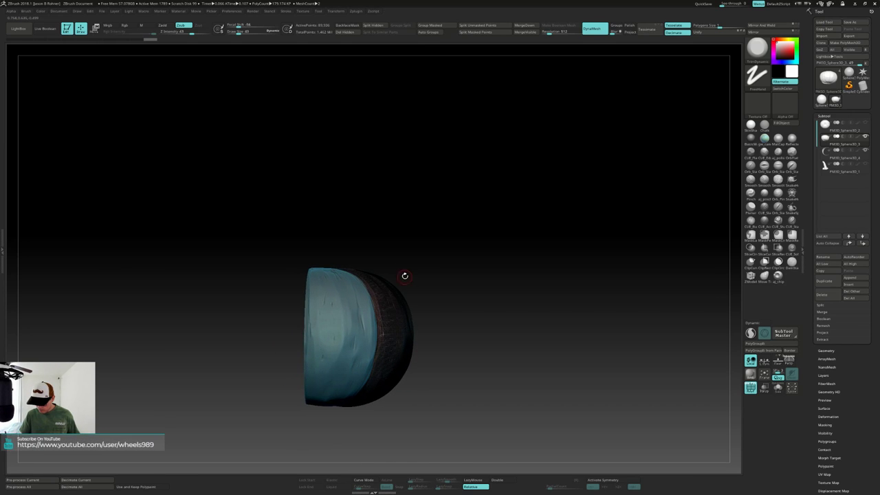
Make the split-off wedge the active subtool, inspect it in Solo mode, and show the other subtool again.
{"action": "left_click", "coordinate": [339, 309], "text": "alt"}
{"action": "left_click_drag", "start_coordinate": [366, 297], "coordinate": [388, 303]}
{"action": "left_click_drag", "start_coordinate": [553, 295], "coordinate": [561, 282]}
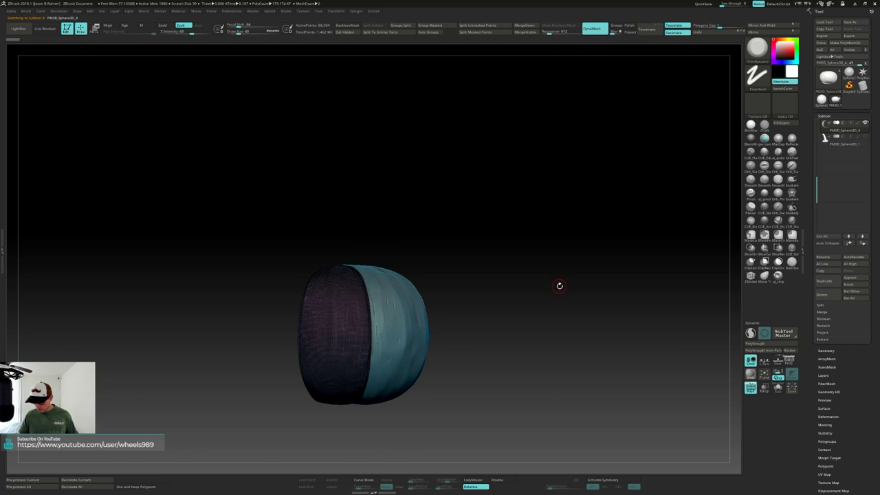
{"action": "key", "text": "alt+s"}
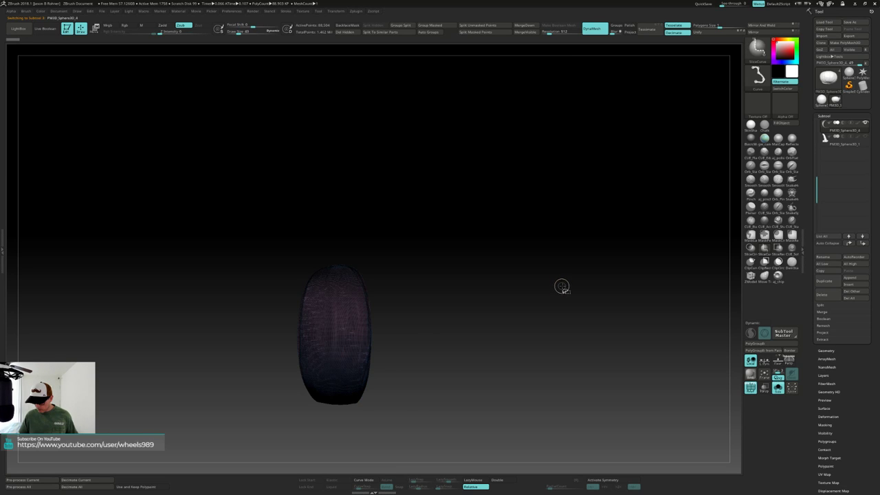
{"action": "left_click_drag", "start_coordinate": [562, 286], "coordinate": [548, 309]}
{"action": "key", "text": "alt+s"}
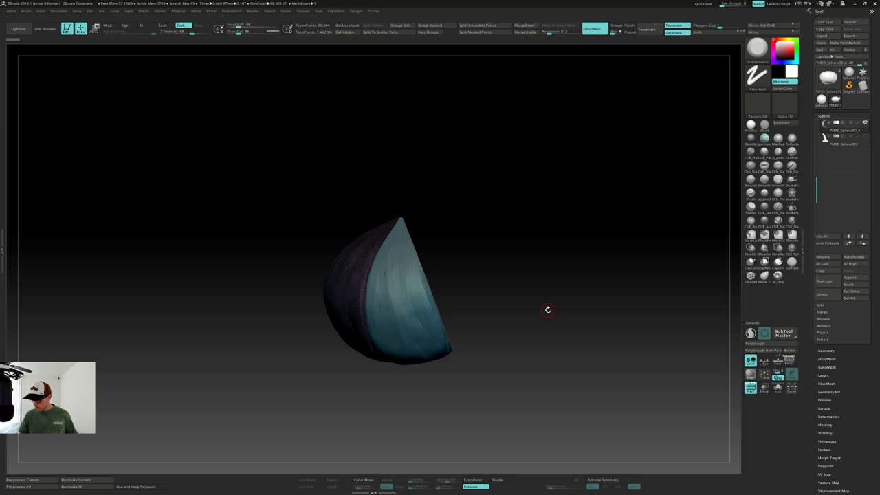
Make the main pumpkin body the active subtool and unhide all of its polygroups.
{"action": "left_click_drag", "start_coordinate": [818, 186], "coordinate": [818, 126]}
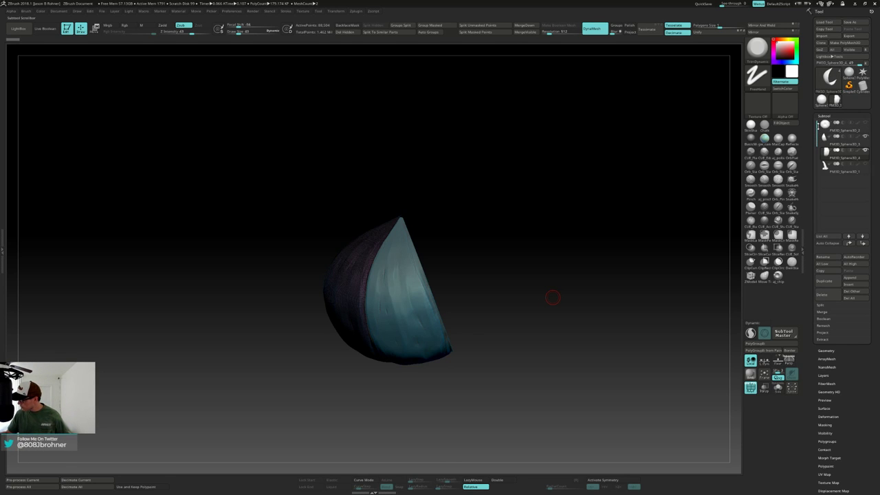
{"action": "mouse_move", "coordinate": [865, 134]}
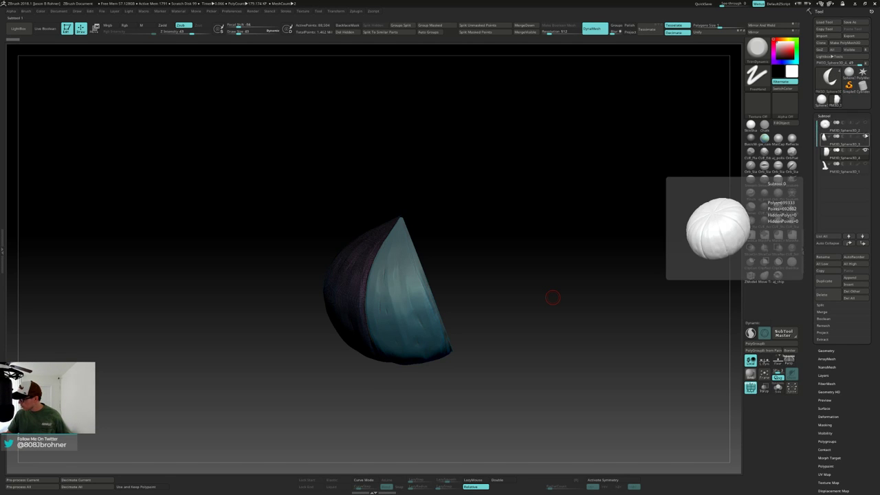
{"action": "left_click", "coordinate": [852, 141]}
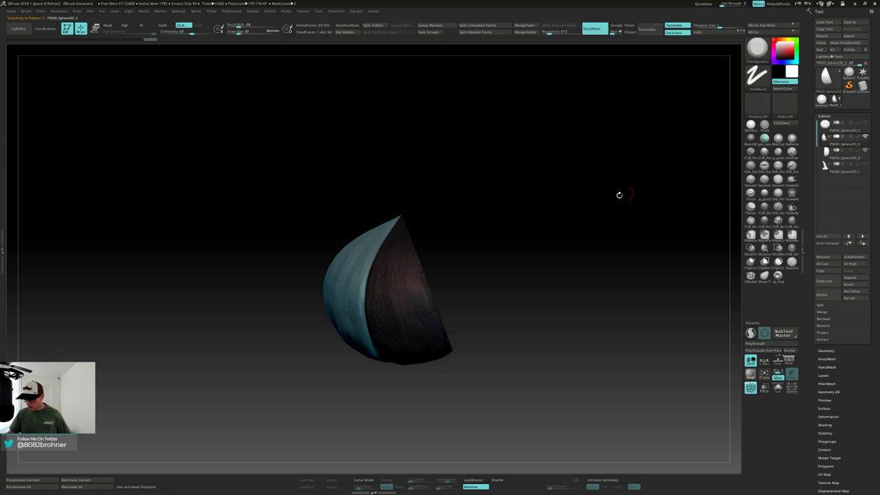
{"action": "left_click", "coordinate": [587, 201], "text": "ctrl+shift"}
{"action": "left_click_drag", "start_coordinate": [586, 207], "coordinate": [715, 194], "text": "shift"}
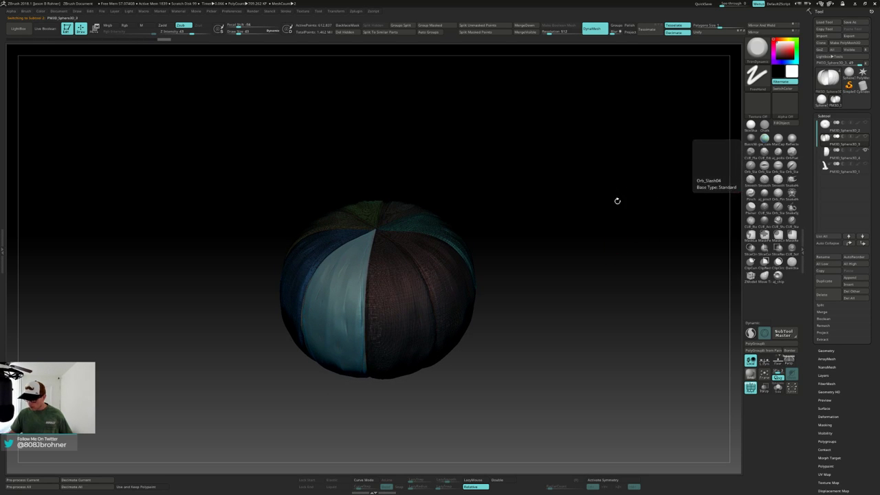
Solo the split-off wedge subtool, turn on its double-sided display, and switch off the polyframe.
{"action": "key", "text": "alt+s"}
{"action": "left_click", "coordinate": [516, 221], "text": "ctrl+shift"}
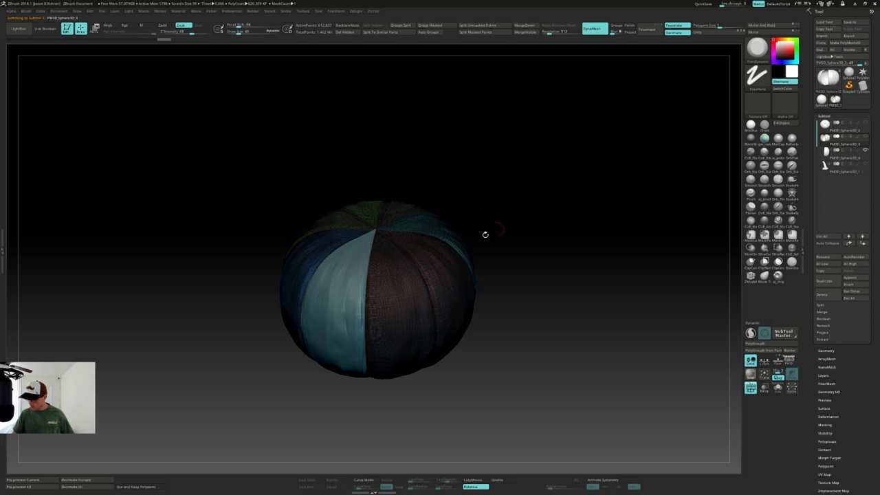
{"action": "left_click", "coordinate": [348, 289], "text": "alt"}
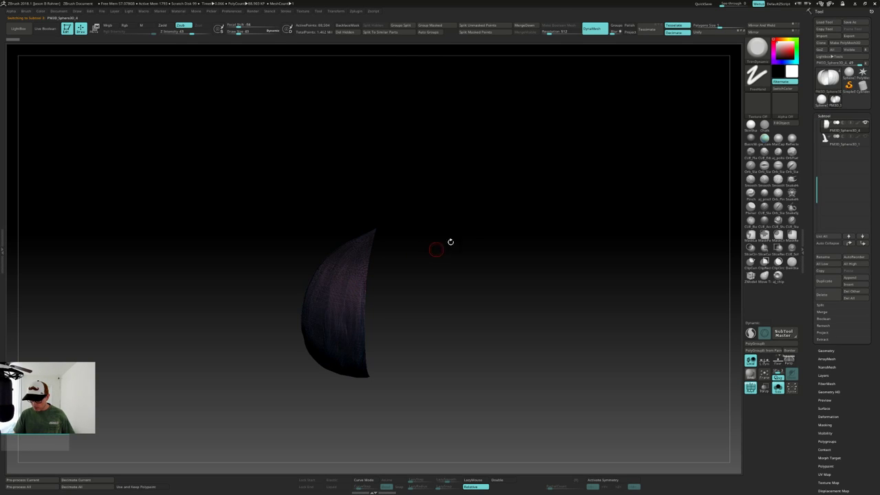
{"action": "left_click_drag", "start_coordinate": [527, 218], "coordinate": [482, 246]}
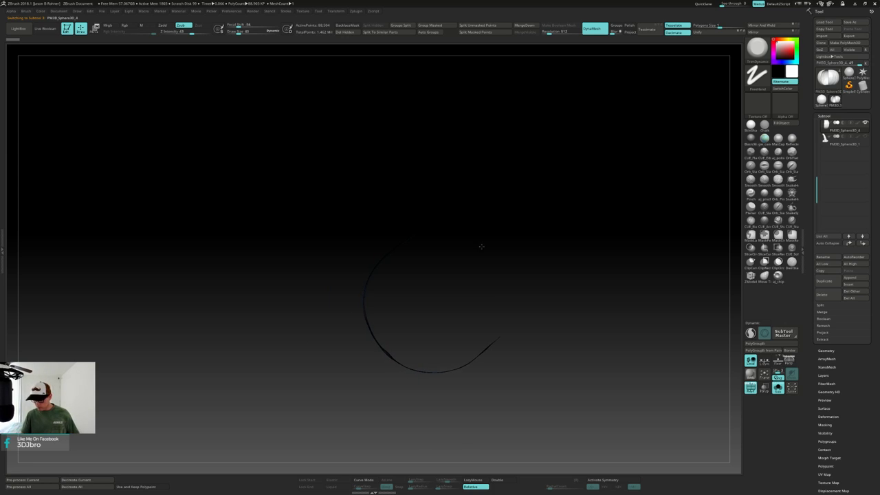
{"action": "left_click", "coordinate": [503, 479]}
{"action": "left_click_drag", "start_coordinate": [560, 359], "coordinate": [580, 307]}
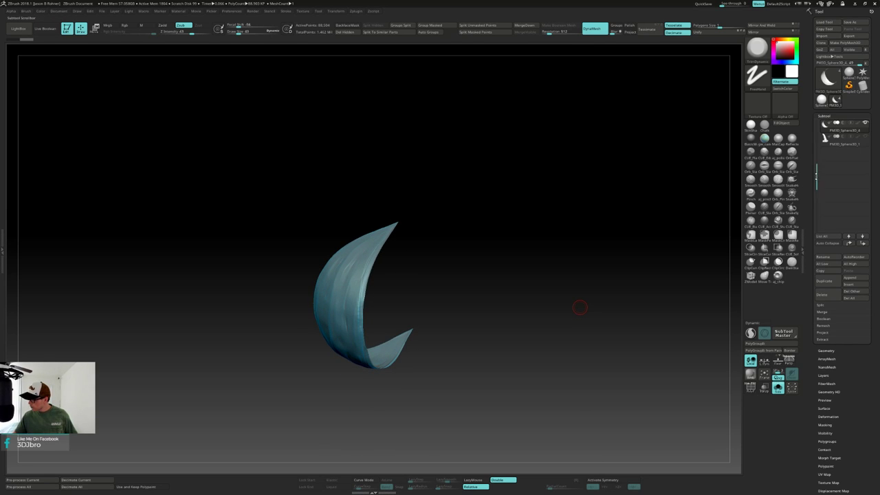
Exit Solo mode on the wedge, make the main pumpkin body active, and solo it.
{"action": "left_click_drag", "start_coordinate": [817, 177], "coordinate": [816, 123]}
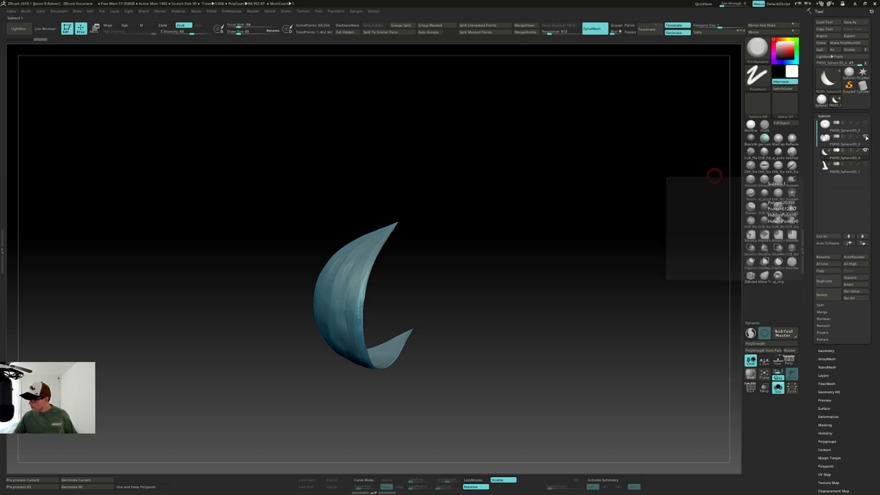
{"action": "key", "text": "shift+alt+s"}
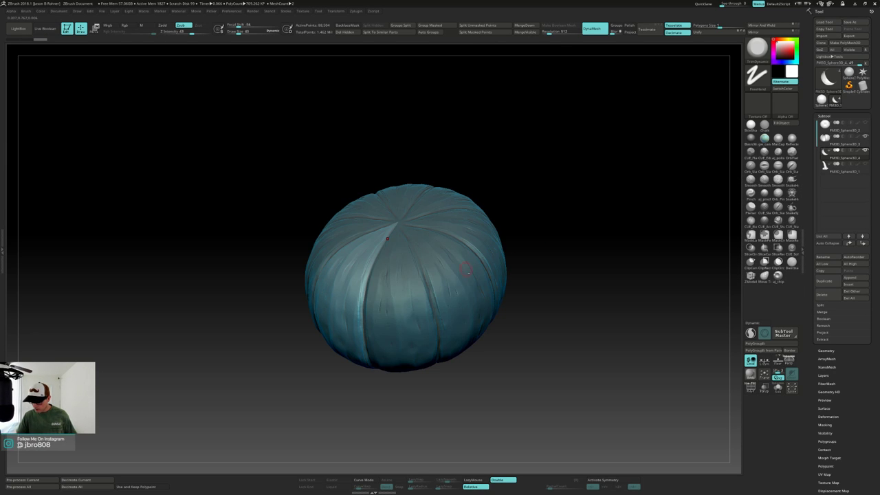
{"action": "left_click", "coordinate": [465, 266], "text": "alt"}
{"action": "key", "text": "shift+alt+s"}
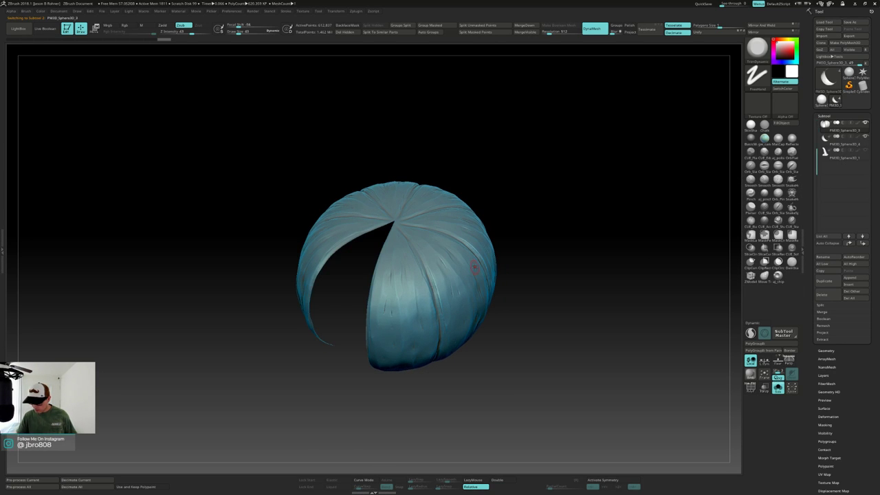
Display the main pumpkin body's polyframe, hide its teal wedge polygroup, and split that wedge off as a separate subtool.
{"action": "key", "text": "shift+f"}
{"action": "right_click_drag", "start_coordinate": [476, 266], "coordinate": [484, 307]}
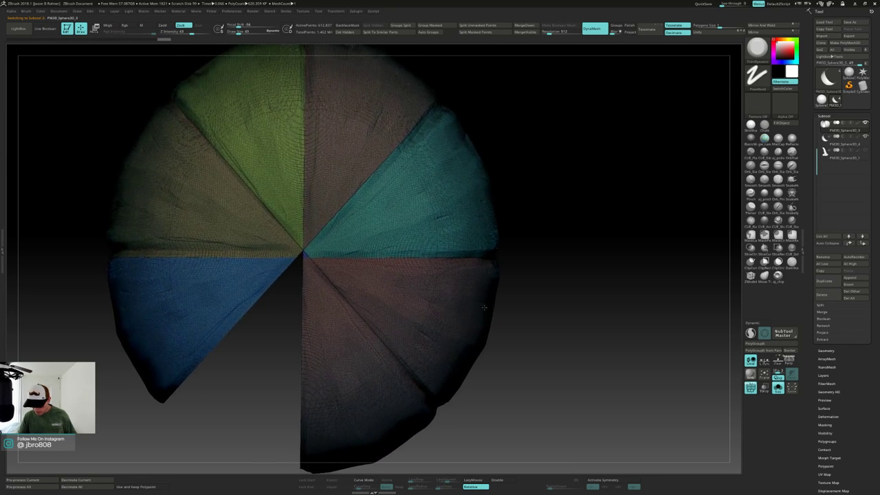
{"action": "key", "text": "ctrl+shift"}
{"action": "left_click", "coordinate": [409, 209], "text": "ctrl+shift"}
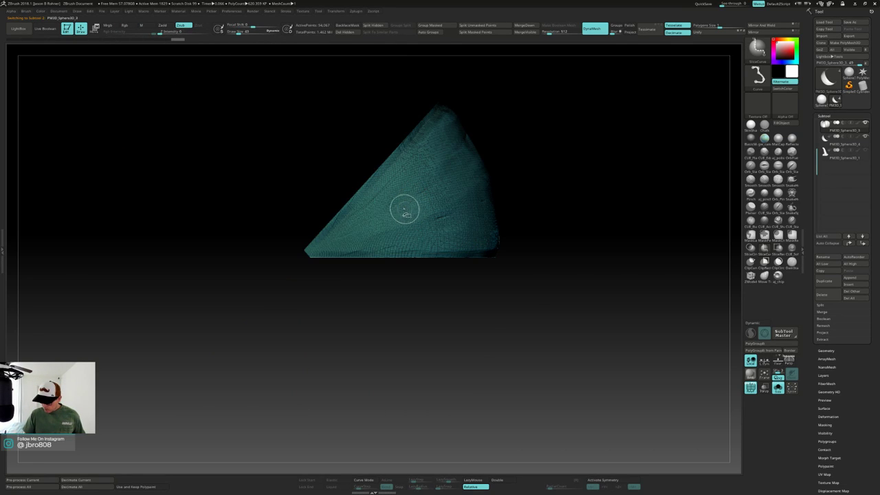
{"action": "left_click", "coordinate": [360, 225], "text": "ctrl+shift"}
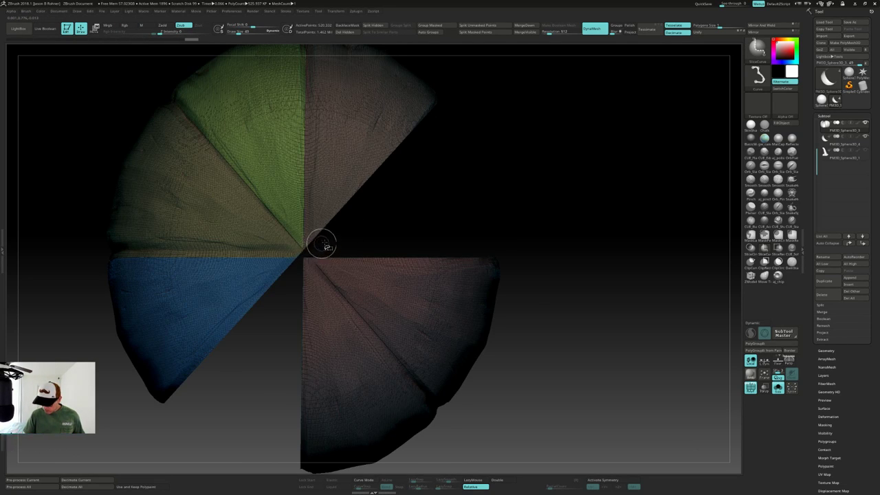
{"action": "mouse_move", "coordinate": [465, 251]}
{"action": "left_mouse_down"}
{"action": "mouse_move", "coordinate": [460, 136]}
{"action": "mouse_move", "coordinate": [485, 191]}
{"action": "mouse_move", "coordinate": [517, 218]}
{"action": "left_mouse_up"}
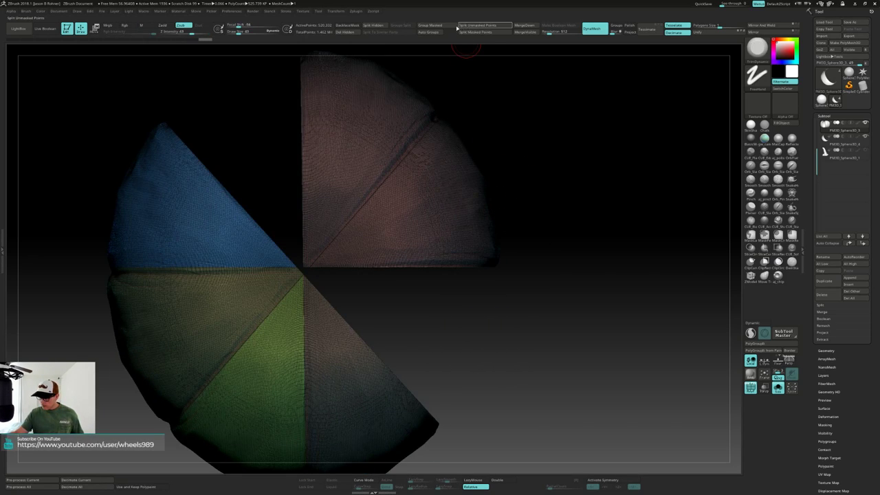
{"action": "left_click", "coordinate": [378, 26]}
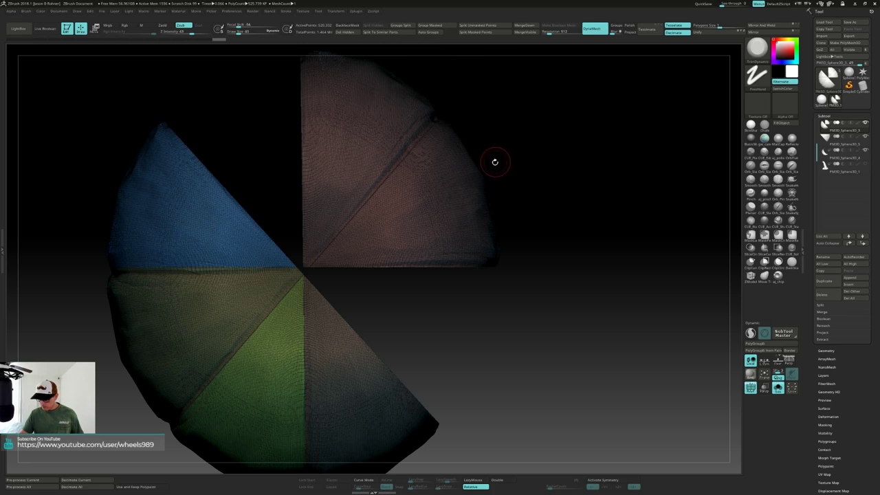
Isolate the reddish-brown wedge bordering the new gap, split the hidden remainder into its own subtool, and exit Solo mode.
{"action": "left_click", "coordinate": [452, 197], "text": "ctrl+shift"}
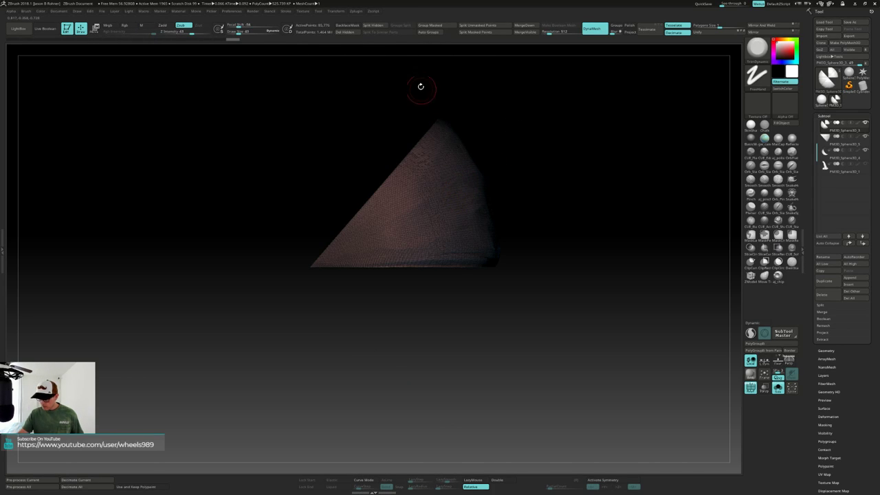
{"action": "left_click", "coordinate": [382, 27]}
{"action": "left_click", "coordinate": [577, 176], "text": "ctrl+shift"}
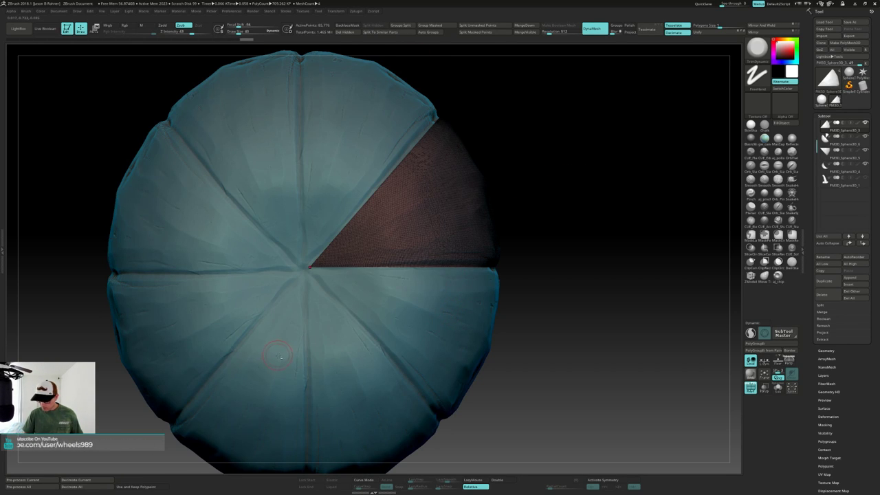
Make the remaining multi-group body active, isolate its bright green wedge, and split the hidden polygroups into another subtool.
{"action": "left_click", "coordinate": [438, 314], "text": "alt"}
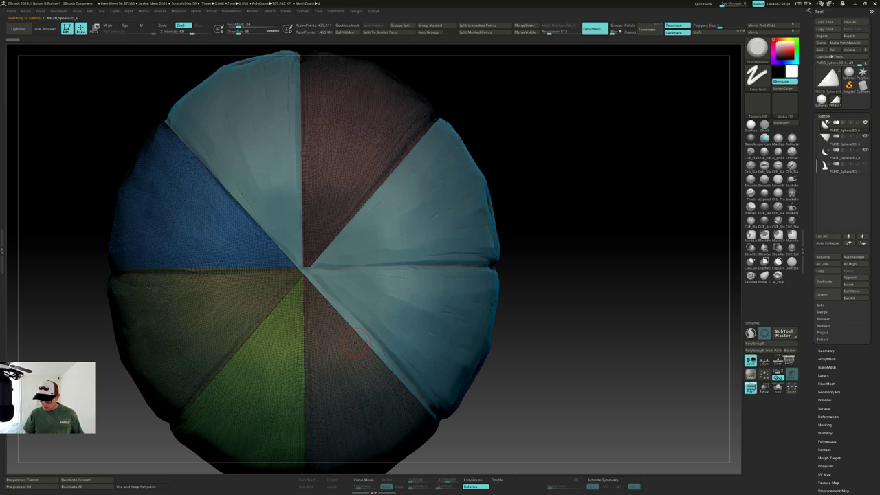
{"action": "key", "text": "ctrl+shift"}
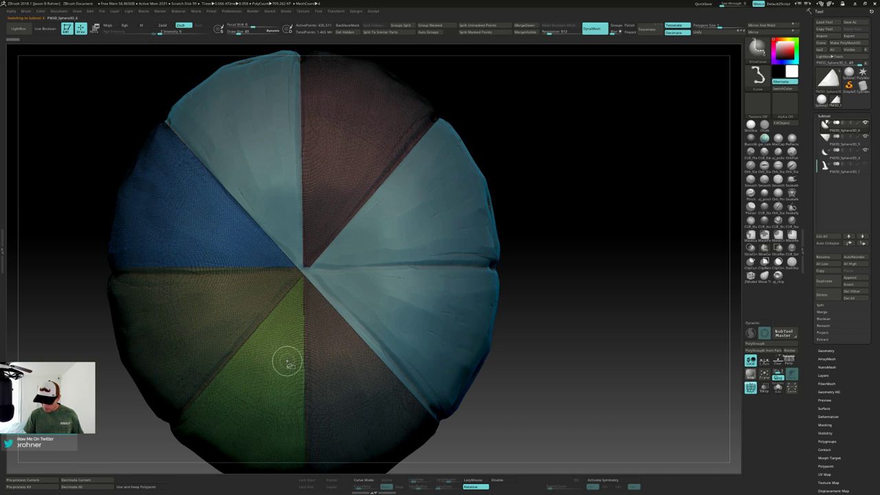
{"action": "left_click", "coordinate": [287, 364], "text": "ctrl+shift"}
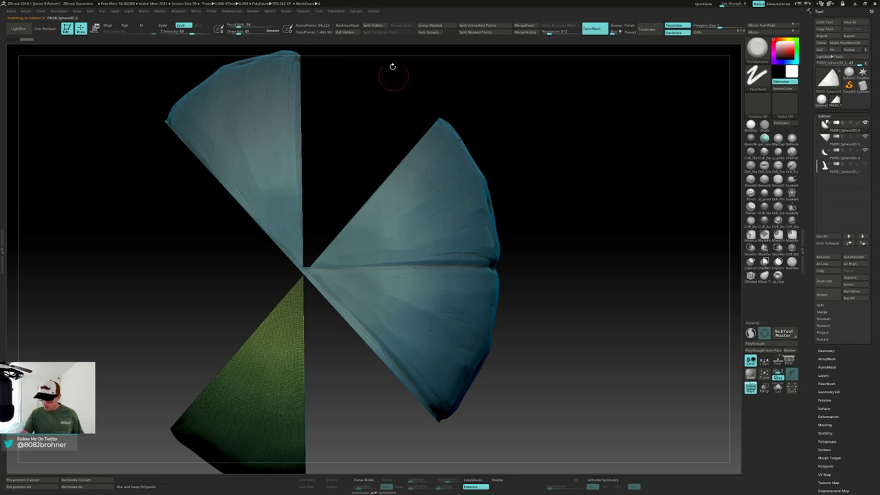
{"action": "left_click", "coordinate": [374, 26]}
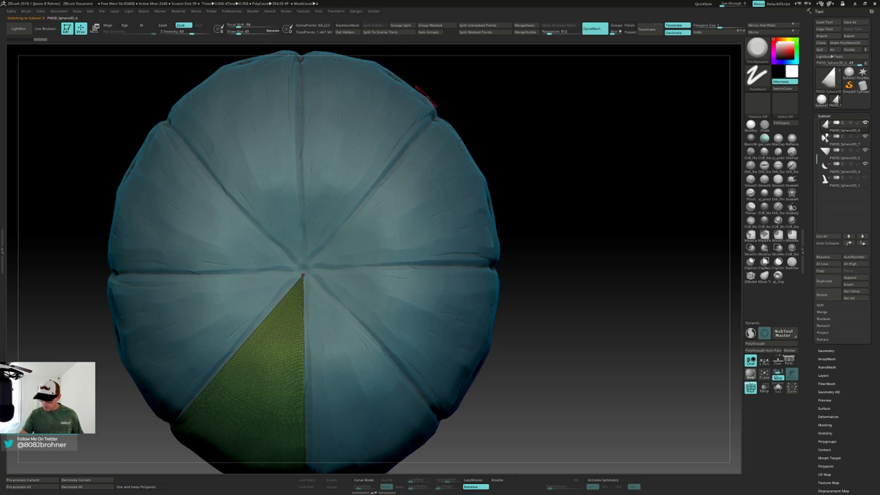
Make the remaining body active, isolate its olive wedge, and split the hidden polygroups off from it.
{"action": "left_click", "coordinate": [240, 295], "text": "alt"}
{"action": "left_click", "coordinate": [246, 289], "text": "ctrl+shift"}
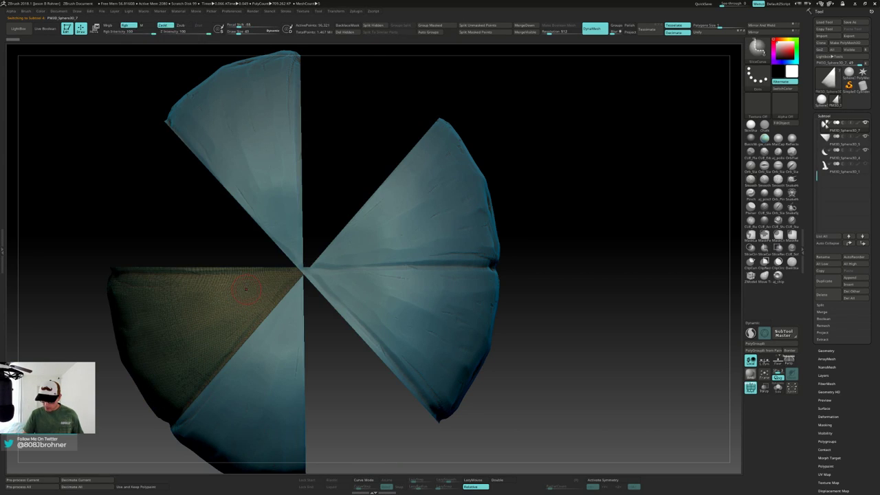
{"action": "left_click", "coordinate": [373, 25]}
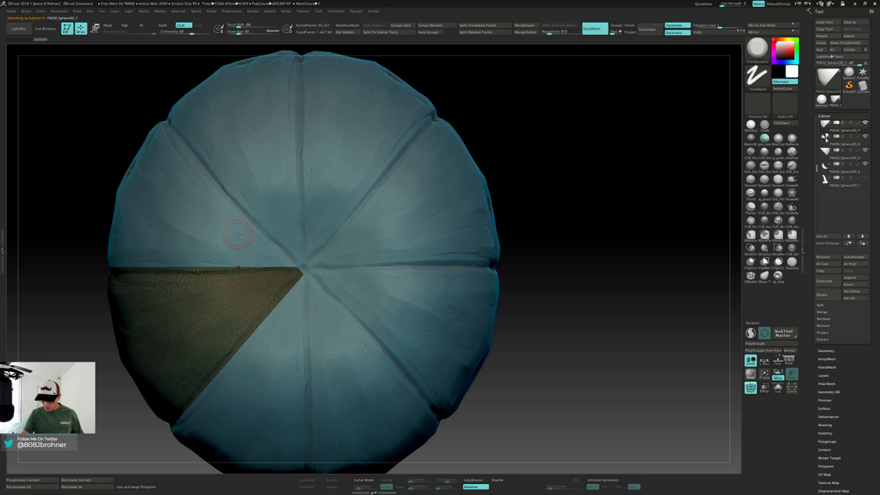
Make the remaining body active, isolate its blue wedge, and split the hidden polygroups off from it.
{"action": "key", "text": "ctrl+z"}
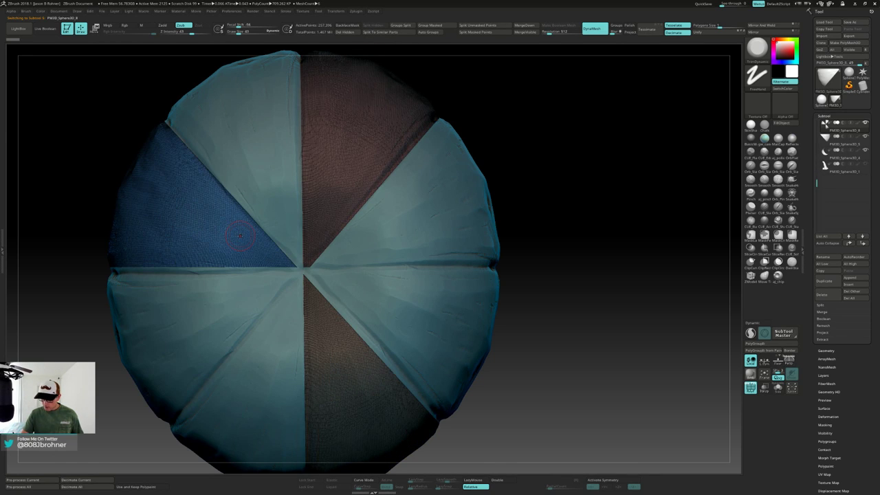
{"action": "left_click", "coordinate": [239, 236], "text": "ctrl+shift"}
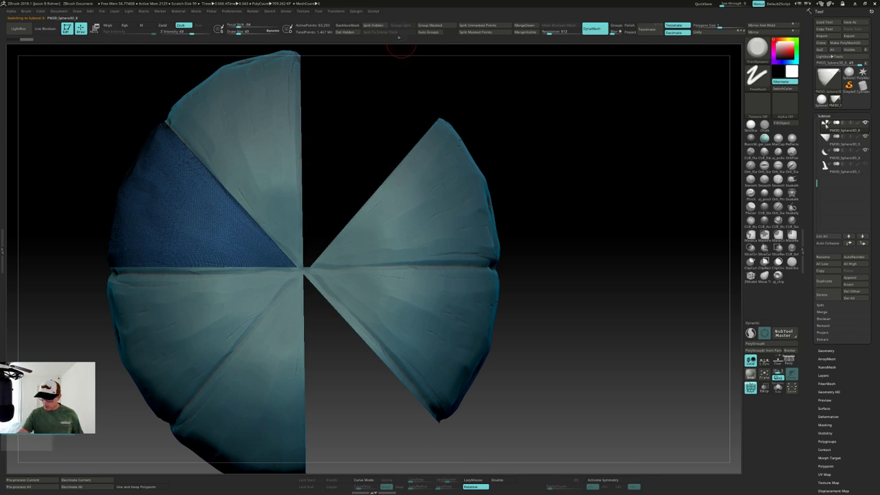
{"action": "left_click", "coordinate": [380, 28]}
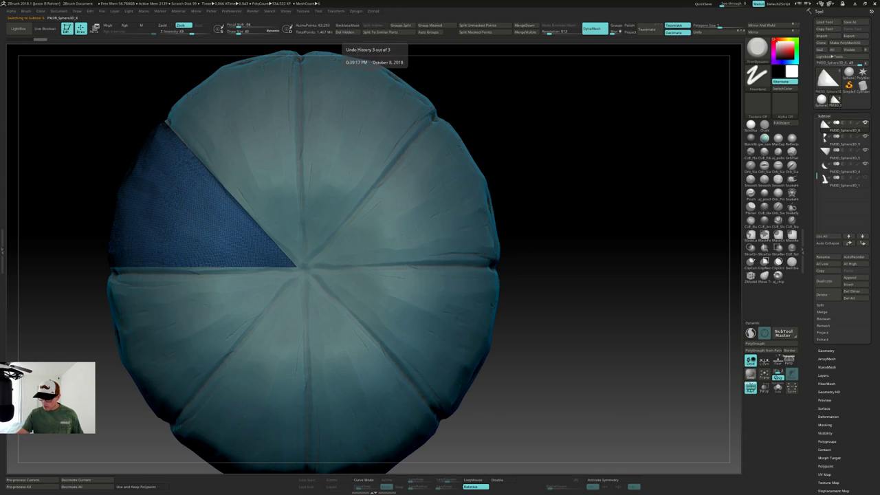
Separate the last two joined wedges by isolating the reddish-brown one and splitting the hidden one into its own subtool.
{"action": "left_click", "coordinate": [358, 111], "text": "alt"}
{"action": "left_click", "coordinate": [376, 68], "text": "ctrl+shift"}
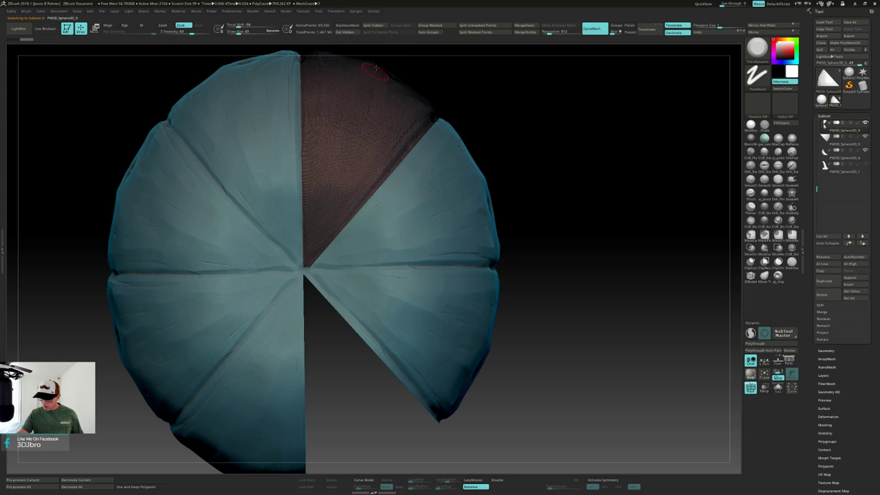
{"action": "left_click", "coordinate": [382, 28]}
{"action": "left_click_drag", "start_coordinate": [424, 57], "coordinate": [488, 221]}
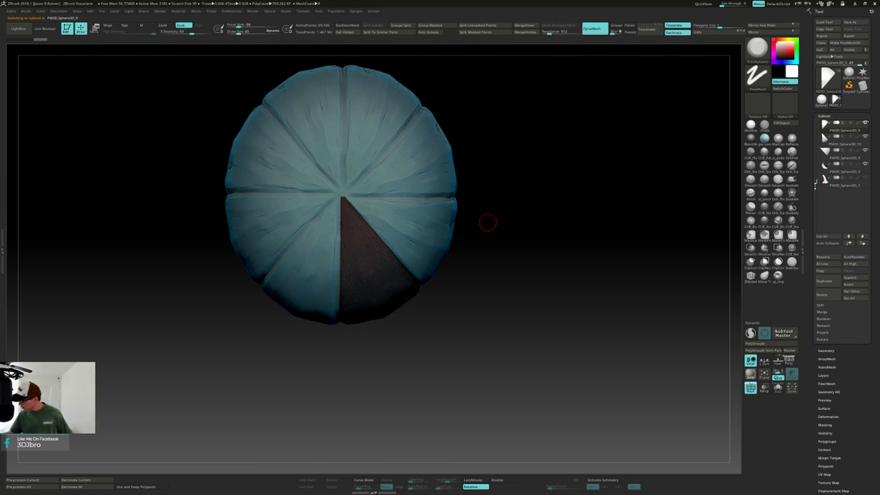
{"action": "left_click_drag", "start_coordinate": [816, 183], "coordinate": [815, 151]}
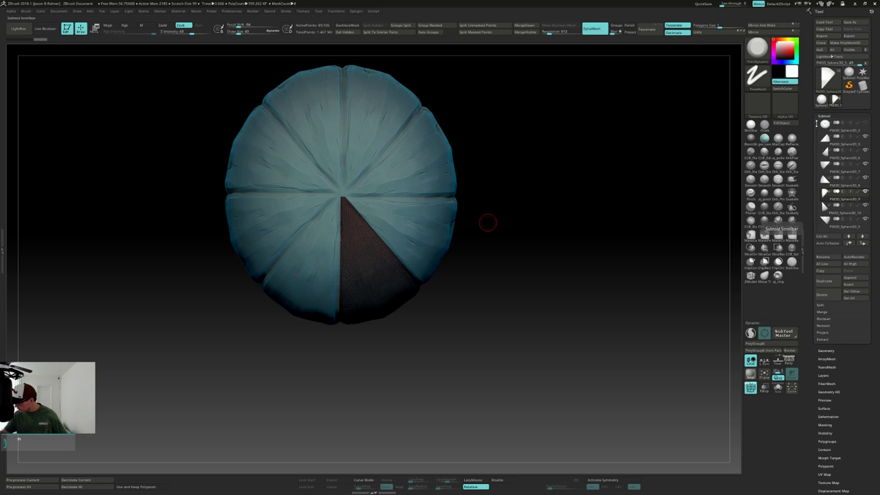
{"action": "scroll", "coordinate": [816, 123], "scroll_direction": "down", "scroll_amount": 1}
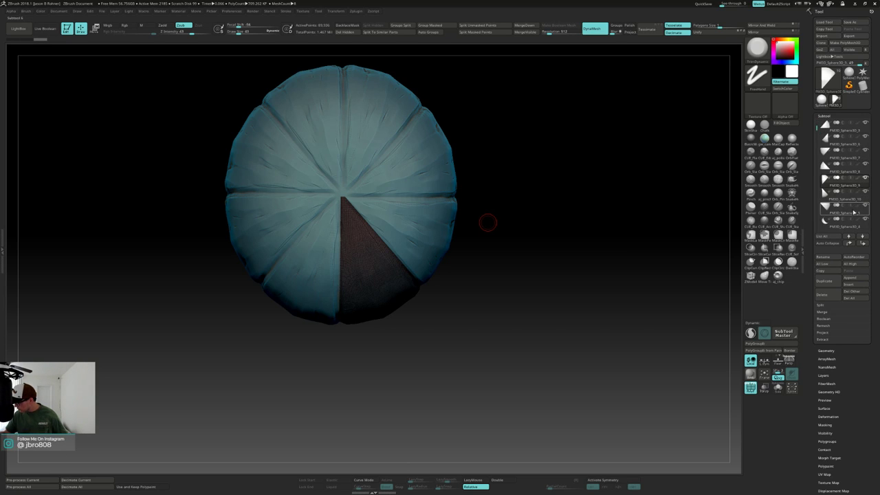
{"action": "mouse_move", "coordinate": [856, 213]}
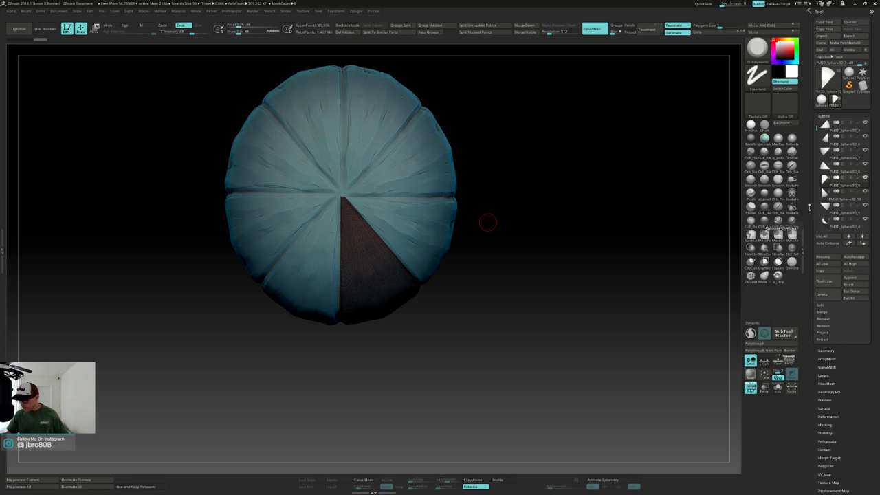
{"action": "left_click_drag", "start_coordinate": [818, 129], "coordinate": [818, 122]}
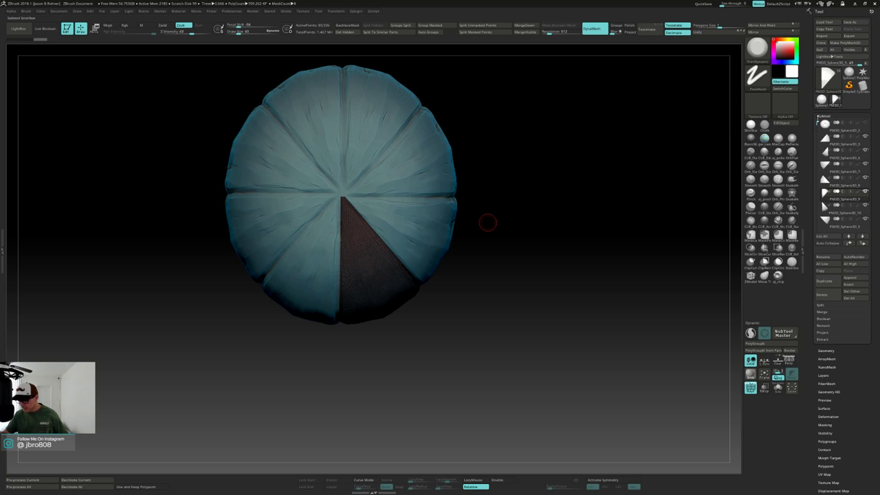
Solo the active wedge, assign it a new polygroup, turn on its double-sided display, and show the other subtools again.
{"action": "left_click_drag", "start_coordinate": [488, 221], "coordinate": [550, 211]}
{"action": "key", "text": "alt+shift+s"}
{"action": "key", "text": "ctrl+w"}
{"action": "left_click", "coordinate": [503, 480]}
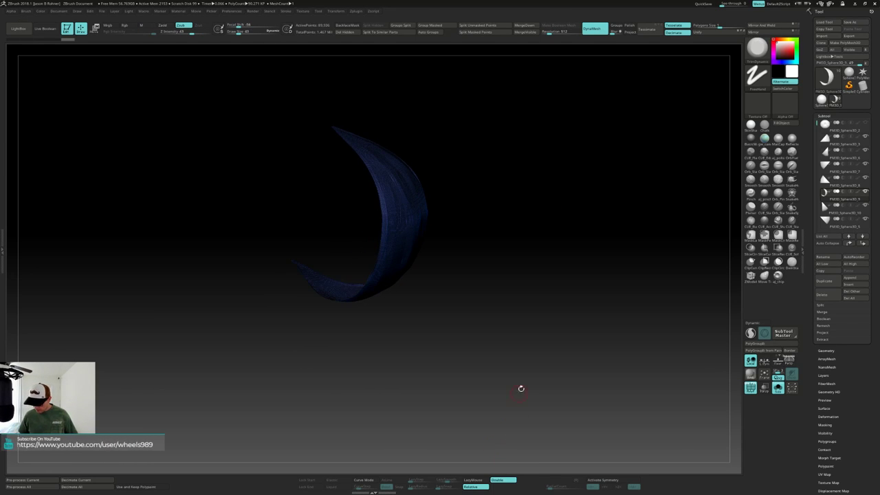
{"action": "left_click_drag", "start_coordinate": [521, 387], "coordinate": [590, 286]}
{"action": "key", "text": "alt+shift+s"}
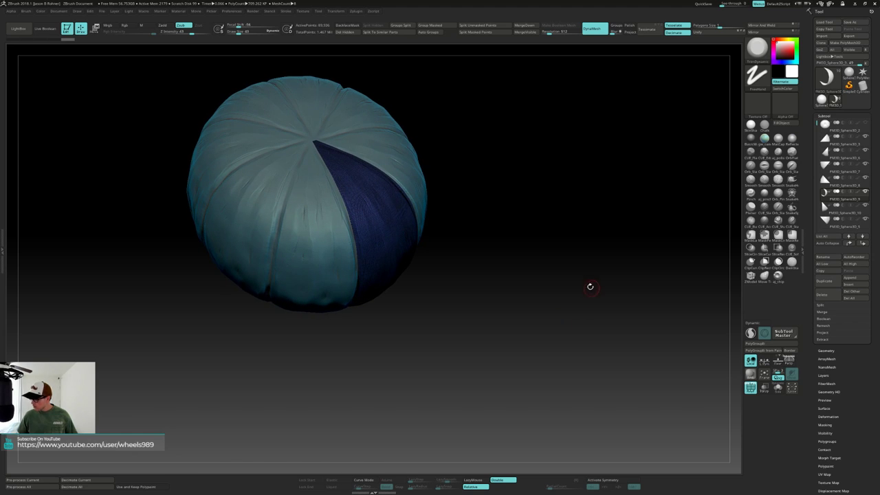
Make the PM3D_Sphere3D_3 wedge active, give it a new polygroup, and turn on its double-sided display in Solo mode.
{"action": "left_click", "coordinate": [398, 159], "text": "alt"}
{"action": "left_click_drag", "start_coordinate": [475, 209], "coordinate": [480, 229]}
{"action": "key", "text": "ctrl+w"}
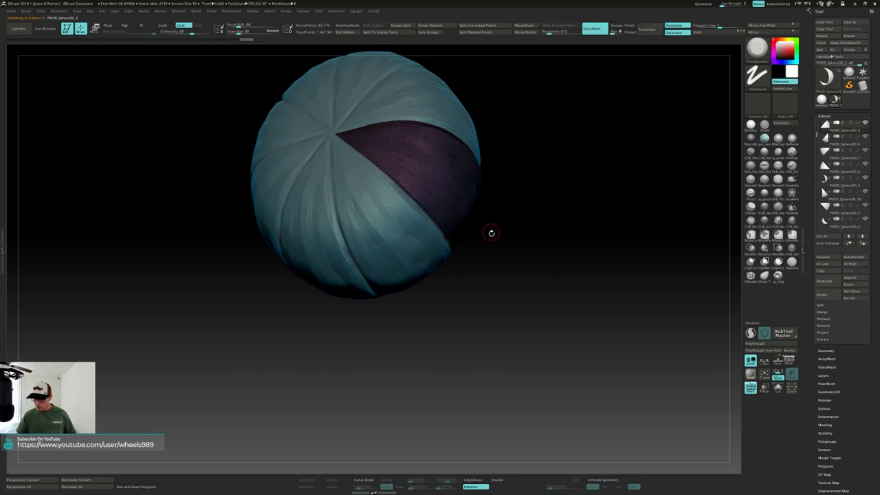
{"action": "left_click", "coordinate": [500, 478]}
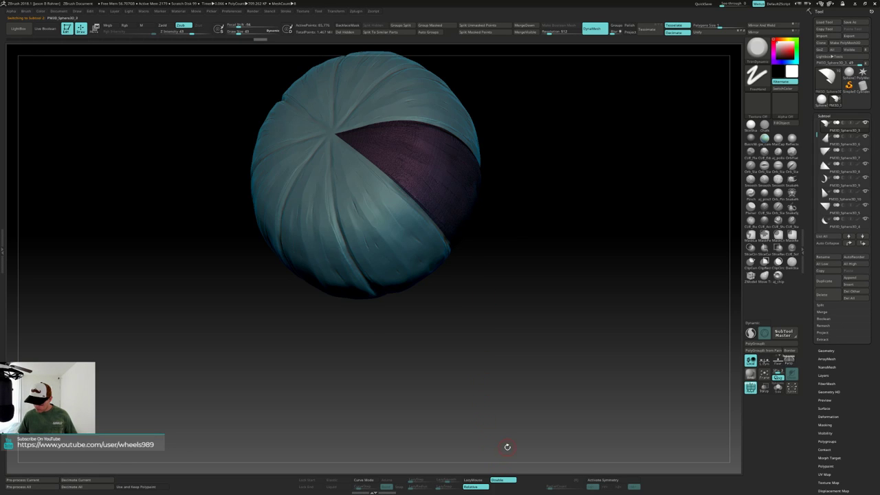
{"action": "left_click", "coordinate": [507, 447]}
{"action": "mouse_move", "coordinate": [507, 444]}
{"action": "left_mouse_down"}
{"action": "mouse_move", "coordinate": [525, 389]}
{"action": "mouse_move", "coordinate": [514, 430]}
{"action": "left_mouse_up"}
{"action": "left_click", "coordinate": [502, 480]}
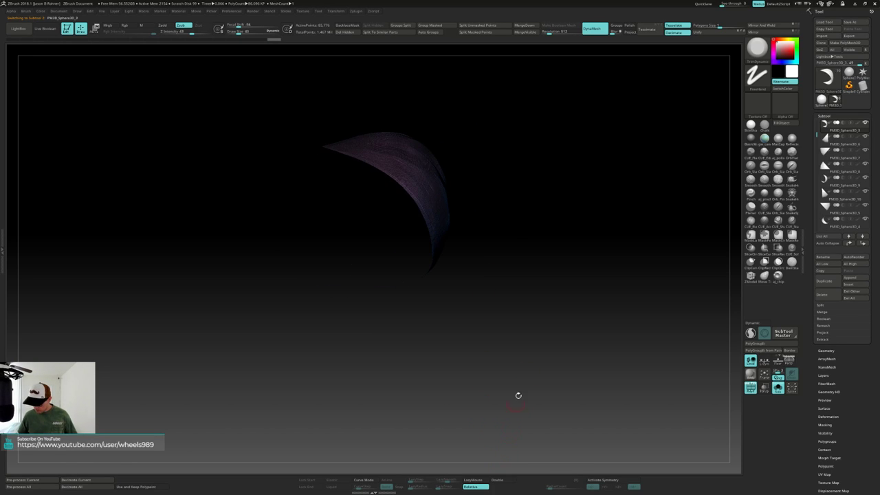
{"action": "left_click", "coordinate": [492, 480]}
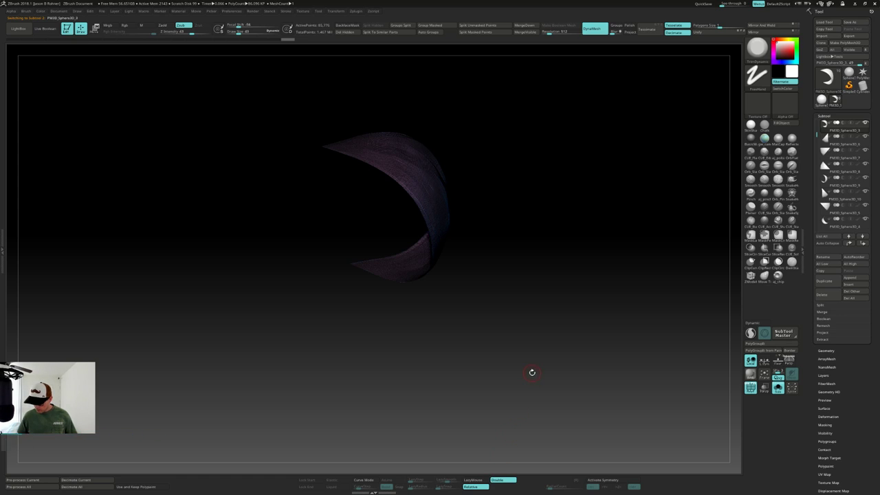
{"action": "left_click", "coordinate": [534, 319]}
Make the PM3D_Sphere3D_4 wedge the active soloed subtool and assign it a new polygroup.
{"action": "left_click_drag", "start_coordinate": [339, 265], "coordinate": [350, 340]}
{"action": "left_click", "coordinate": [350, 319], "text": "ctrl+shift"}
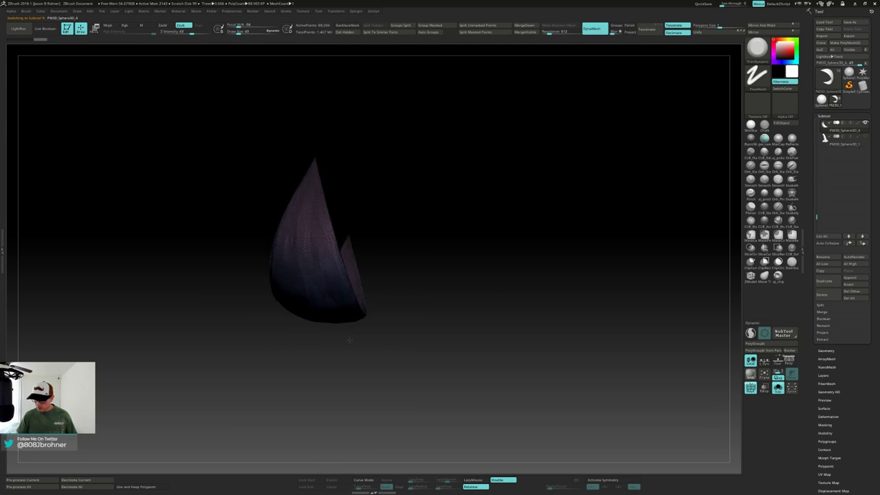
{"action": "key", "text": "ctrl+w"}
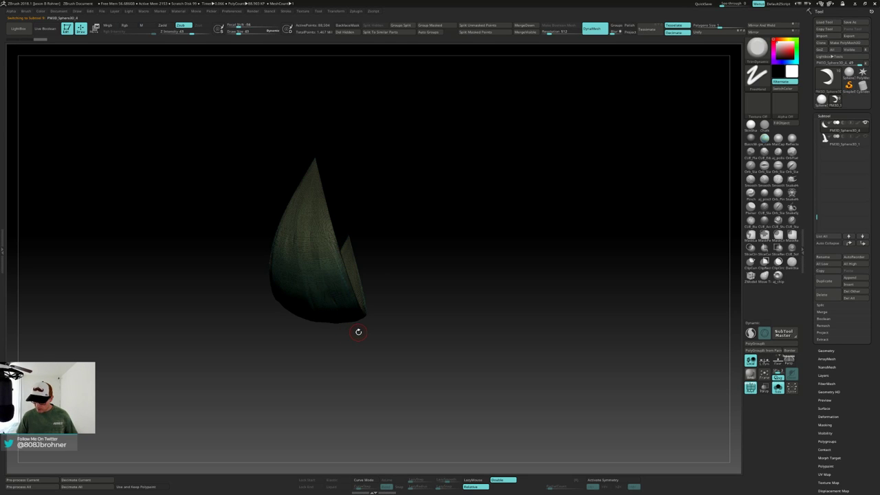
Inspect the soloed wedge's inner side with double-sided display on, and remesh it with DynaMesh.
{"action": "mouse_move", "coordinate": [518, 394]}
{"action": "left_mouse_down"}
{"action": "mouse_move", "coordinate": [542, 336]}
{"action": "mouse_move", "coordinate": [523, 378]}
{"action": "left_mouse_up"}
{"action": "left_click_drag", "start_coordinate": [508, 414], "coordinate": [532, 272]}
{"action": "left_click", "coordinate": [502, 480]}
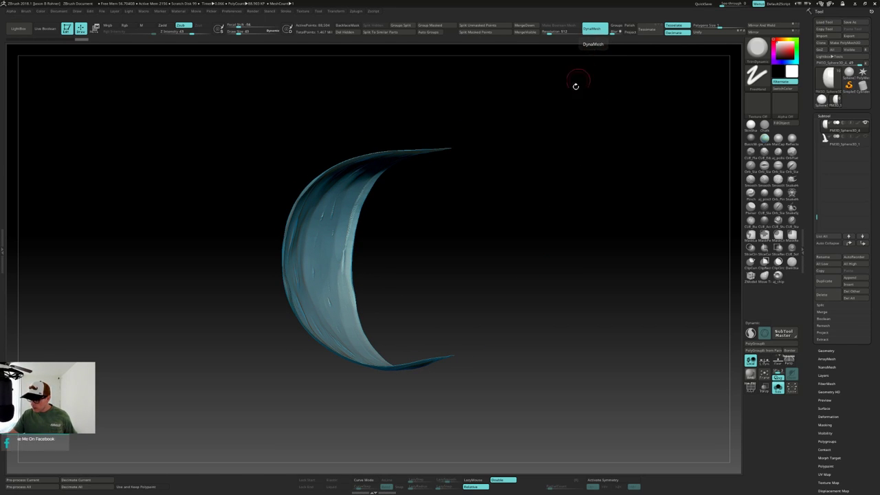
{"action": "mouse_move", "coordinate": [566, 107]}
{"action": "left_mouse_down", "text": "ctrl"}
{"action": "mouse_move", "coordinate": [566, 180]}
{"action": "mouse_move", "coordinate": [585, 171]}
{"action": "mouse_move", "coordinate": [573, 165]}
{"action": "mouse_move", "coordinate": [530, 210]}
{"action": "mouse_move", "coordinate": [546, 246]}
{"action": "left_mouse_up", "text": "ctrl"}
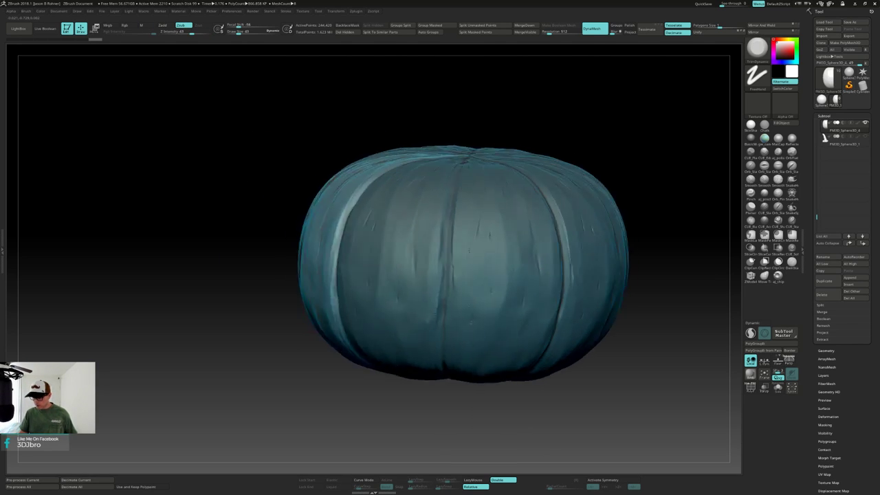
Make the PM3D_Sphere3D_9 wedge active, solo it with its polyframe shown, and remesh it with DynaMesh.
{"action": "left_click", "coordinate": [479, 282], "text": "alt"}
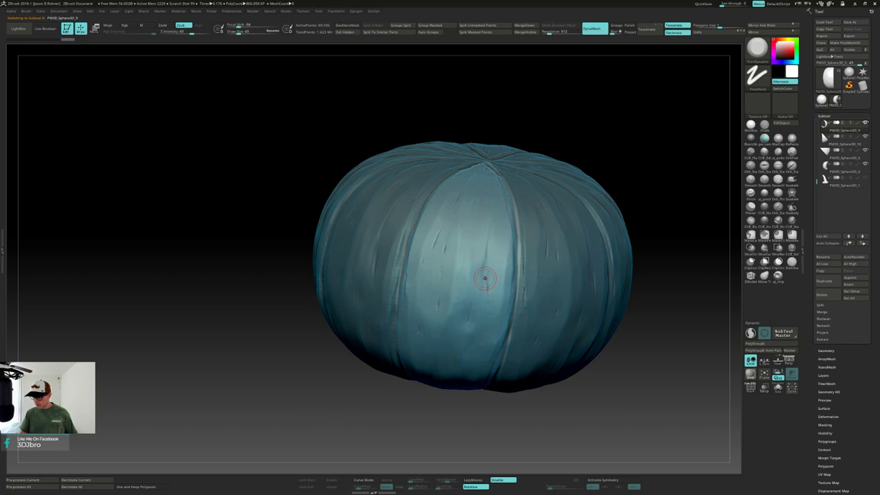
{"action": "key", "text": "shift+s"}
{"action": "left_click_drag", "start_coordinate": [550, 266], "coordinate": [467, 296]}
{"action": "key", "text": "shift+f"}
{"action": "mouse_move", "coordinate": [508, 275]}
{"action": "left_mouse_down"}
{"action": "mouse_move", "coordinate": [537, 290]}
{"action": "mouse_move", "coordinate": [577, 275]}
{"action": "left_mouse_up"}
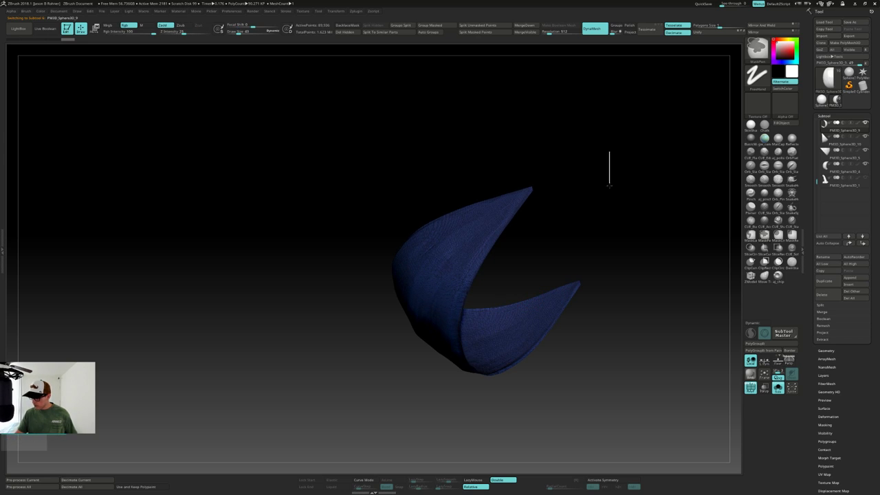
{"action": "mouse_move", "coordinate": [609, 185]}
{"action": "left_mouse_down", "text": "ctrl"}
{"action": "mouse_move", "coordinate": [611, 195]}
{"action": "mouse_move", "coordinate": [609, 172]}
{"action": "left_mouse_up", "text": "ctrl"}
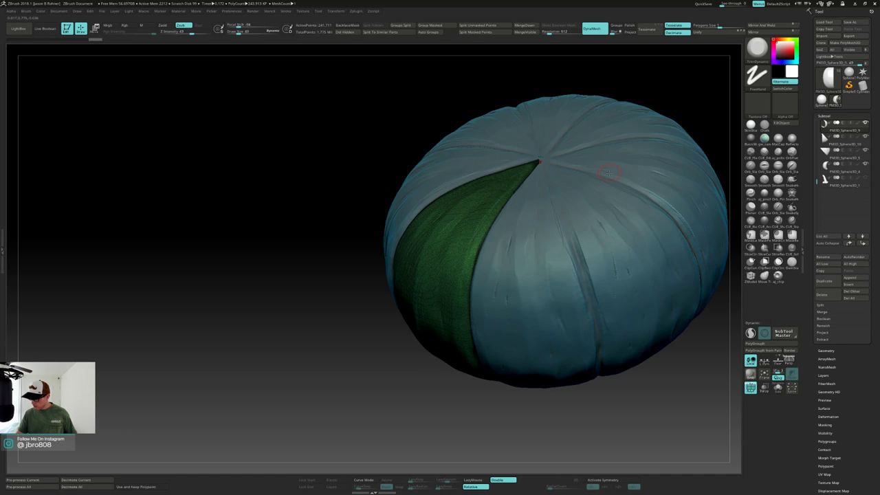
Make the PM3D_Sphere3D_3 wedge active, remesh it with DynaMesh, and hide its polyframe.
{"action": "left_click", "coordinate": [543, 244], "text": "alt"}
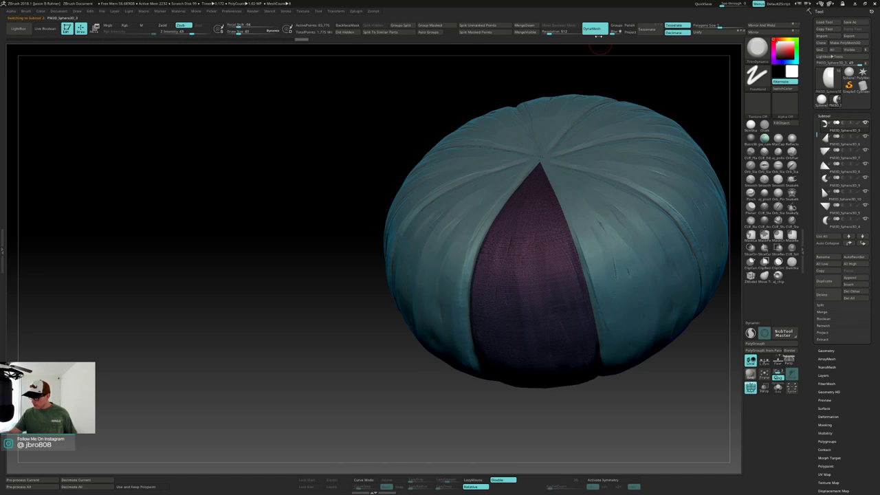
{"action": "key", "text": "shift+f"}
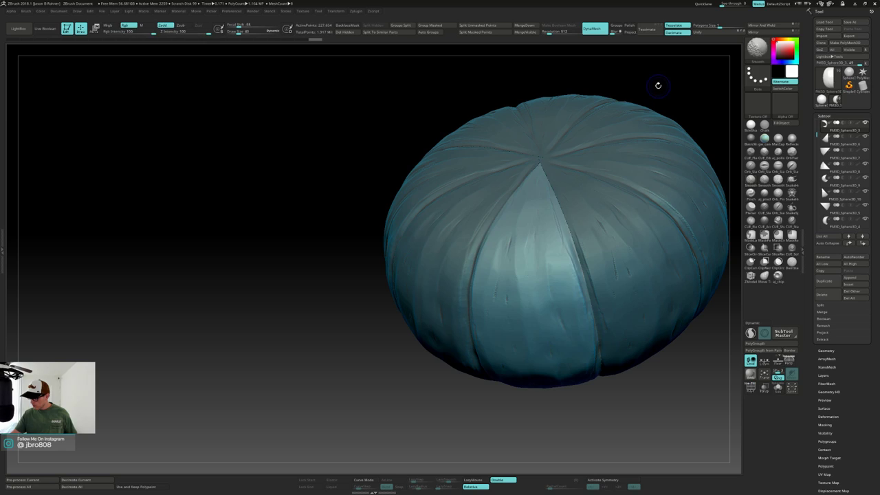
{"action": "left_click_drag", "start_coordinate": [658, 86], "coordinate": [612, 142], "text": "alt"}
{"action": "key", "text": "alt+s"}
{"action": "key", "text": "alt+s"}
Solo the PM3D_Sphere3D_5 wedge, close it with DynaMesh, and bring the other wedges back into view.
{"action": "left_click", "coordinate": [582, 189], "text": "alt"}
{"action": "key", "text": "alt+s"}
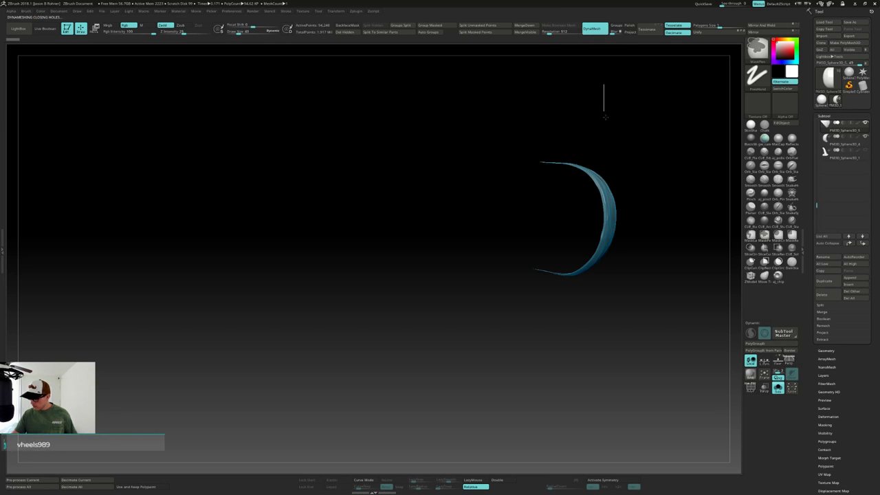
{"action": "left_click_drag", "start_coordinate": [603, 99], "coordinate": [577, 147]}
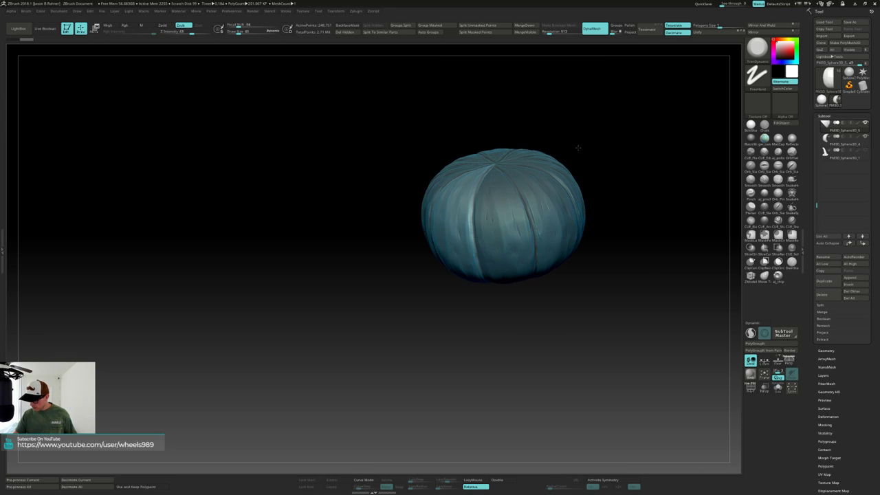
Make the PM3D_Sphere3D_10 wedge active, solo it, and close its open side with DynaMesh.
{"action": "left_click", "coordinate": [500, 209], "text": "alt"}
{"action": "key", "text": "alt+s"}
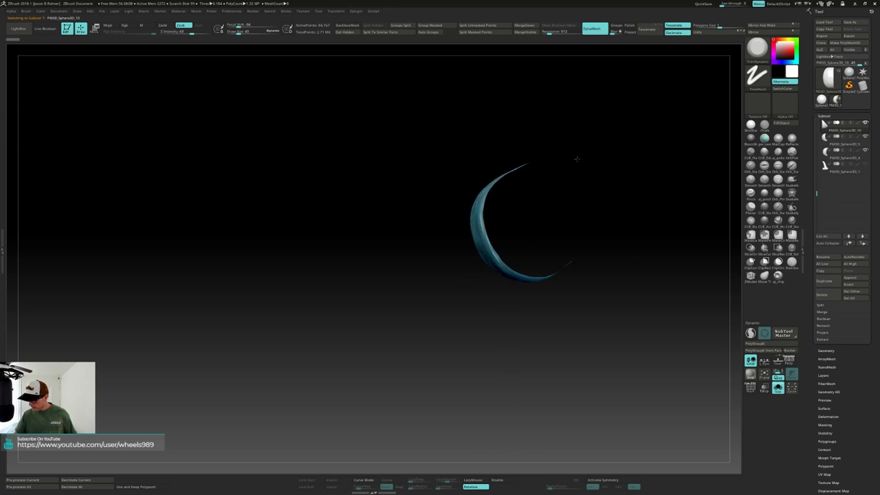
{"action": "left_click_drag", "start_coordinate": [589, 92], "coordinate": [589, 112]}
Make the PM3D_Sphere3D_6 wedge active, remesh it with DynaMesh in Solo mode, and show all wedges again.
{"action": "left_click", "coordinate": [512, 214], "text": "alt"}
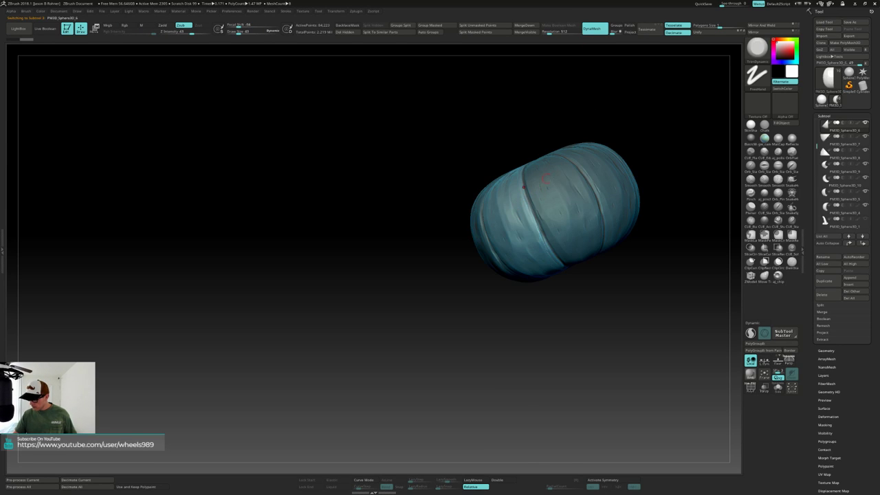
{"action": "key", "text": "alt+s"}
{"action": "left_click_drag", "start_coordinate": [590, 74], "coordinate": [405, 154], "text": "ctrl"}
{"action": "key", "text": "alt+s"}
Solo the PM3D_Sphere3D_7 wedge, remesh it into a closed solid with DynaMesh, and leave Solo mode.
{"action": "left_click", "coordinate": [555, 180], "text": "alt"}
{"action": "left_click_drag", "start_coordinate": [486, 130], "coordinate": [538, 128]}
{"action": "key", "text": "alt+s"}
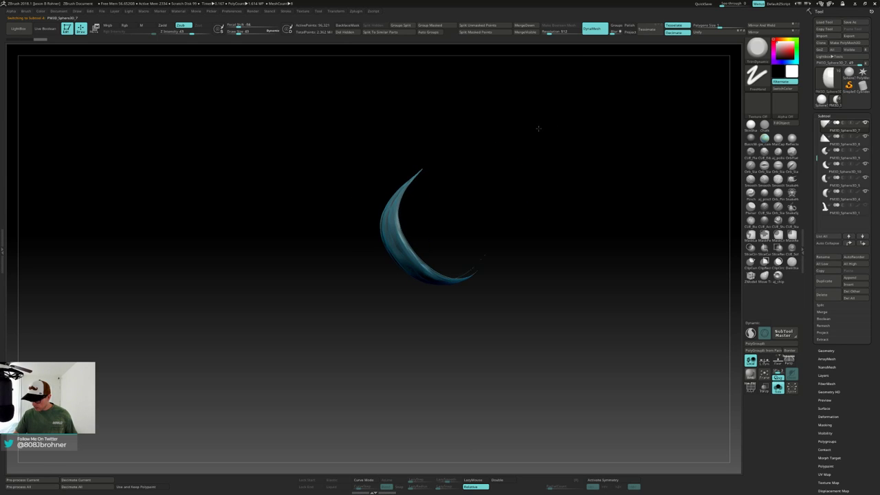
{"action": "left_click_drag", "start_coordinate": [576, 78], "coordinate": [517, 158], "text": "ctrl"}
{"action": "key", "text": "alt+s"}
Make the PM3D_Sphere3D_8 wedge active and close it with DynaMesh while it is soloed.
{"action": "left_click", "coordinate": [472, 200], "text": "alt"}
{"action": "key", "text": "alt+s"}
{"action": "key", "text": "alt+s"}
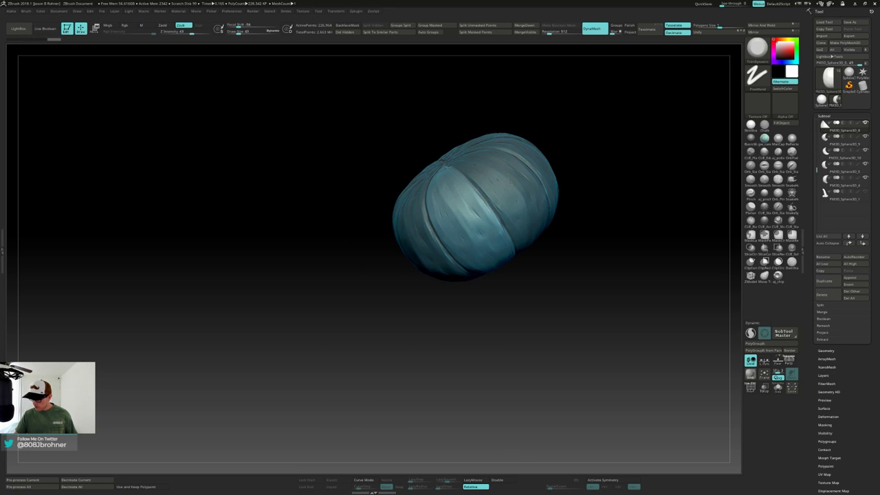
Solo the wedge adjoining PM3D_Sphere3D_8, apply DynaMesh to it, and show the whole pumpkin again.
{"action": "left_click", "coordinate": [516, 159], "text": "alt"}
{"action": "key", "text": "alt+s"}
{"action": "mouse_move", "coordinate": [553, 108]}
{"action": "left_mouse_down", "text": "ctrl"}
{"action": "mouse_move", "coordinate": [561, 128]}
{"action": "mouse_move", "coordinate": [575, 104]}
{"action": "mouse_move", "coordinate": [546, 171]}
{"action": "mouse_move", "coordinate": [555, 165]}
{"action": "left_mouse_up", "text": "ctrl"}
{"action": "key", "text": "alt+s"}
Check wedges 9, 3, 5, 10, 6 and 7 one after another in Solo mode for closed inner sides.
{"action": "left_click", "coordinate": [519, 138], "text": "alt"}
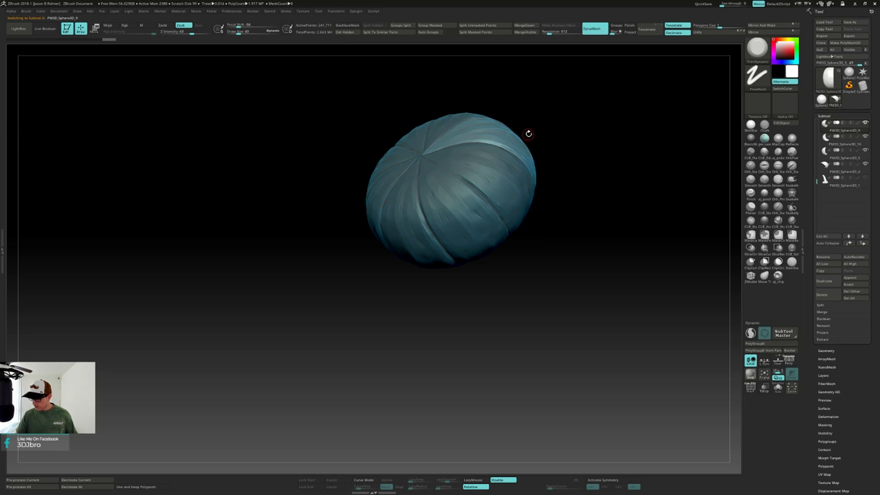
{"action": "key", "text": "ctrl+shift+s"}
{"action": "left_click_drag", "start_coordinate": [531, 132], "coordinate": [547, 127]}
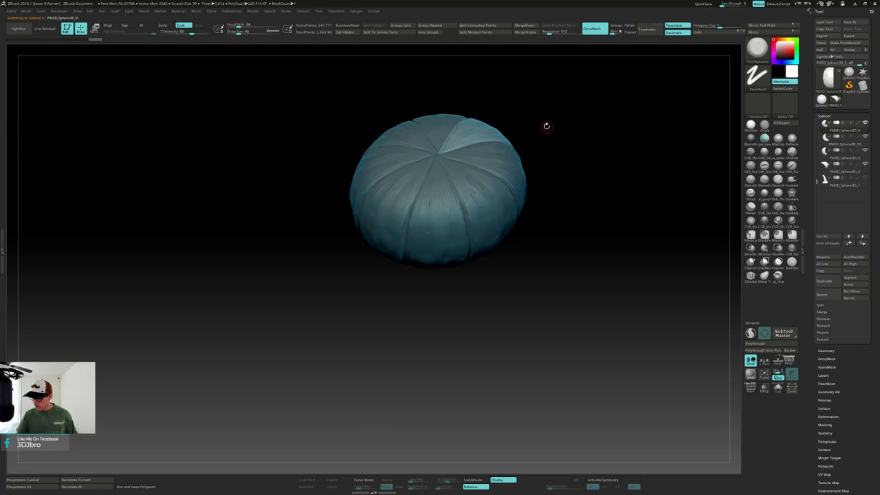
{"action": "left_click", "coordinate": [446, 121], "text": "alt"}
{"action": "key", "text": "alt+s"}
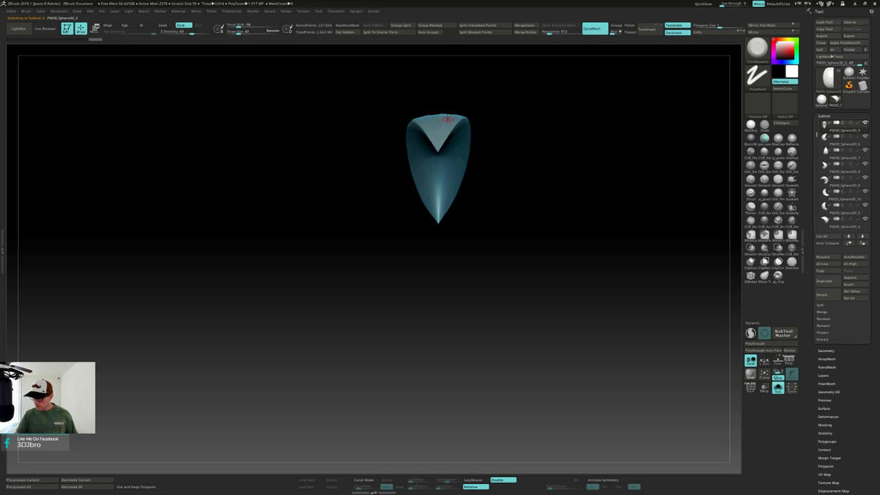
{"action": "key", "text": "alt+s"}
{"action": "left_click", "coordinate": [415, 133], "text": "alt"}
{"action": "key", "text": "alt+s"}
{"action": "key", "text": "alt+s"}
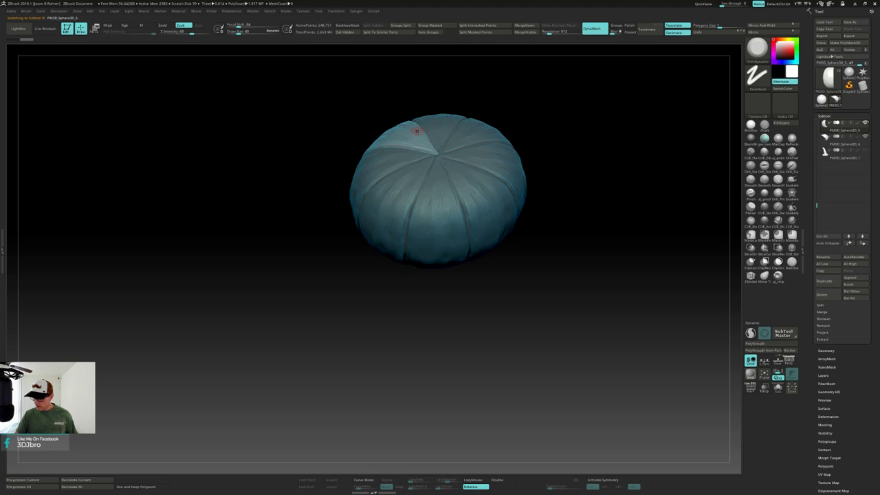
{"action": "left_click", "coordinate": [399, 154], "text": "alt"}
{"action": "key", "text": "alt+s"}
{"action": "key", "text": "alt+s"}
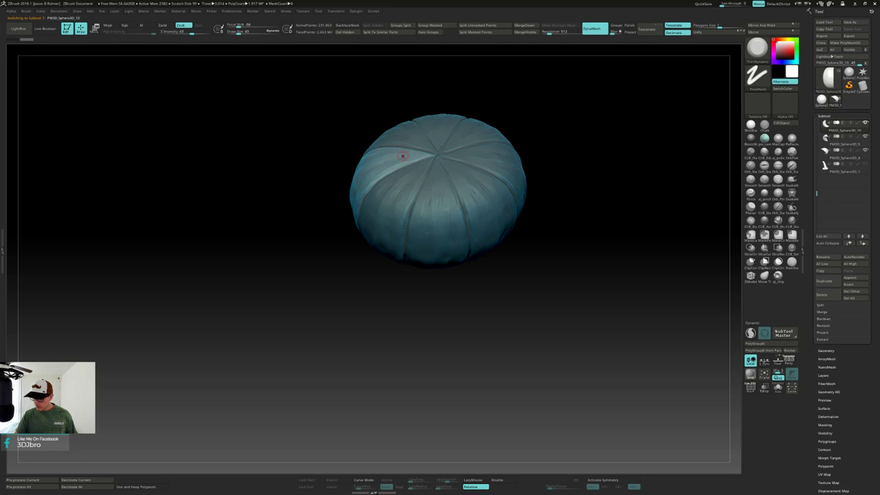
{"action": "left_click", "coordinate": [405, 183], "text": "alt"}
{"action": "key", "text": "ctrl+shift+s"}
{"action": "key", "text": "ctrl+shift+s"}
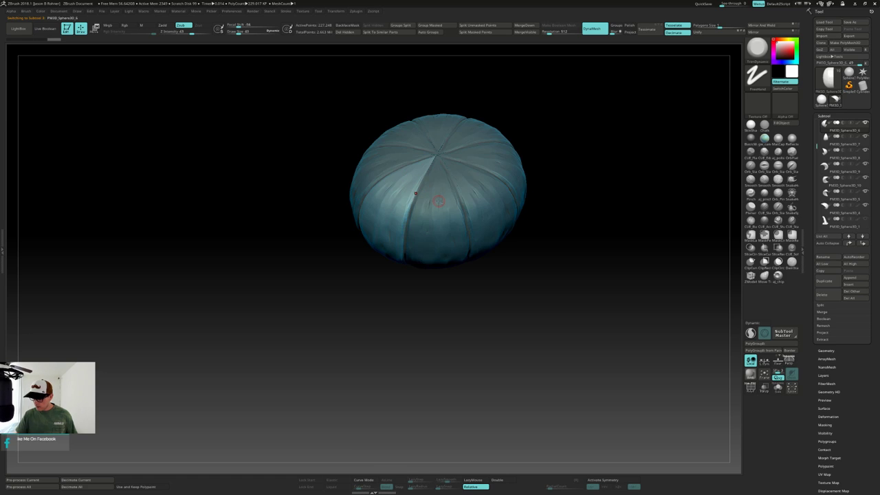
{"action": "left_click", "coordinate": [438, 201], "text": "alt"}
{"action": "key", "text": "ctrl+shift+s"}
{"action": "mouse_move", "coordinate": [440, 196]}
{"action": "right_mouse_down"}
{"action": "mouse_move", "coordinate": [483, 167]}
{"action": "mouse_move", "coordinate": [495, 197]}
{"action": "mouse_move", "coordinate": [555, 191]}
{"action": "mouse_move", "coordinate": [489, 233]}
{"action": "mouse_move", "coordinate": [482, 278]}
{"action": "mouse_move", "coordinate": [469, 285]}
{"action": "mouse_move", "coordinate": [447, 206]}
{"action": "right_mouse_up"}
{"action": "key", "text": "ctrl+shift+s"}
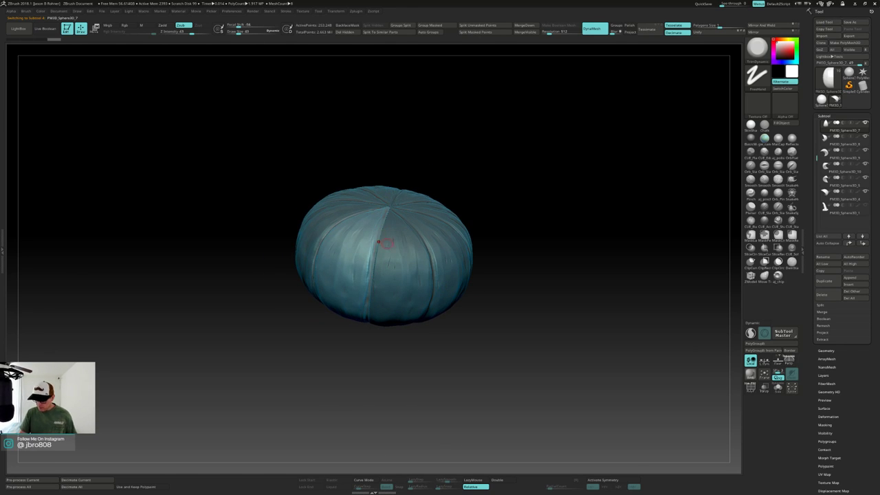
Solo the PM3D_Sphere3D_7 wedge at close range and reduce the brush size.
{"action": "right_click_drag", "start_coordinate": [379, 242], "coordinate": [376, 251]}
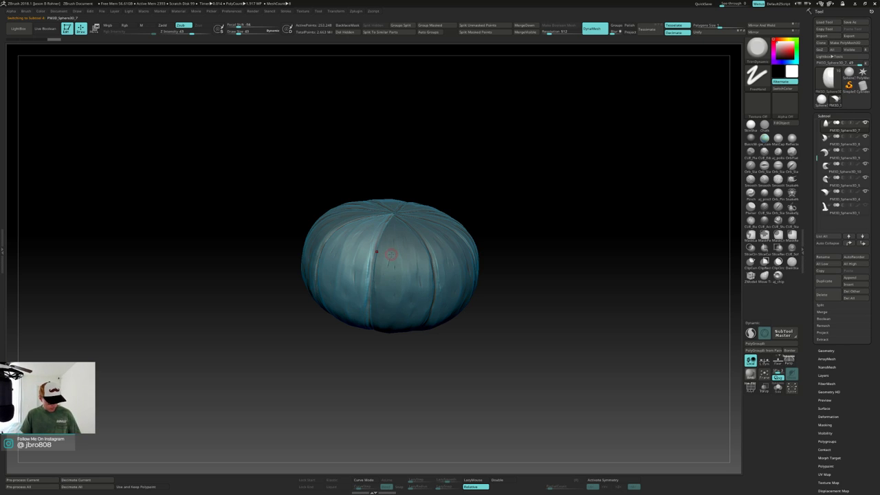
{"action": "right_click_drag", "start_coordinate": [392, 249], "coordinate": [407, 190], "text": "alt"}
{"action": "right_click_drag", "start_coordinate": [386, 249], "coordinate": [397, 243]}
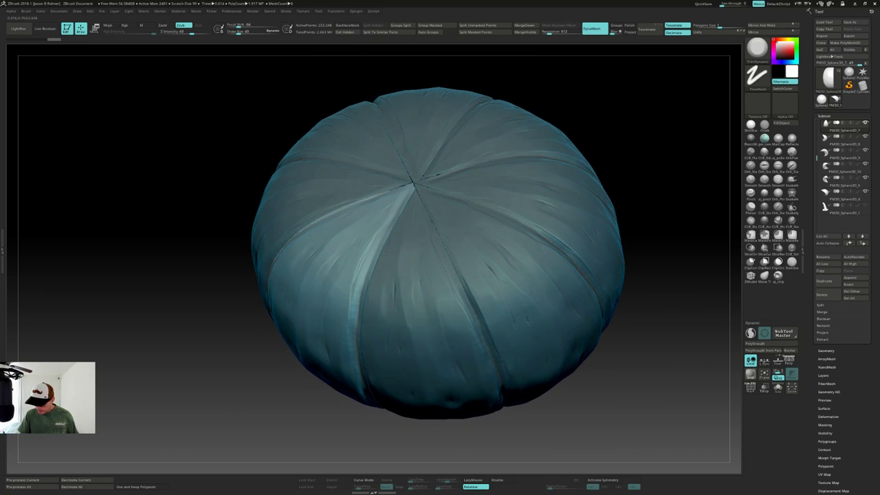
{"action": "right_click_drag", "start_coordinate": [410, 204], "coordinate": [405, 202]}
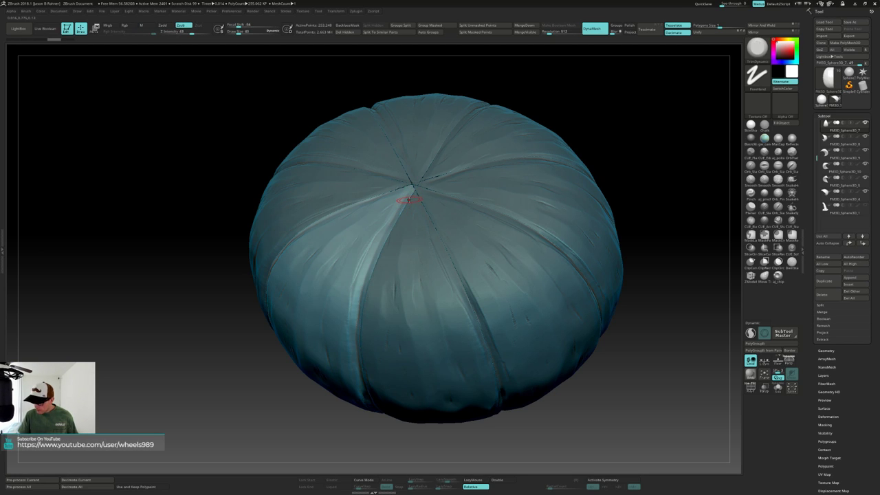
{"action": "key", "text": "alt+s"}
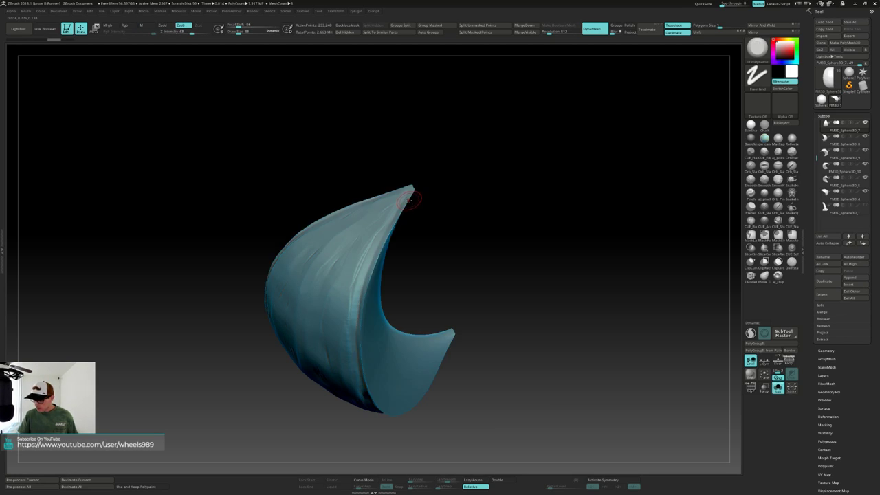
{"action": "mouse_move", "coordinate": [410, 199]}
{"action": "right_mouse_down"}
{"action": "mouse_move", "coordinate": [421, 197]}
{"action": "mouse_move", "coordinate": [409, 200]}
{"action": "right_mouse_up"}
{"action": "key", "text": "s"}
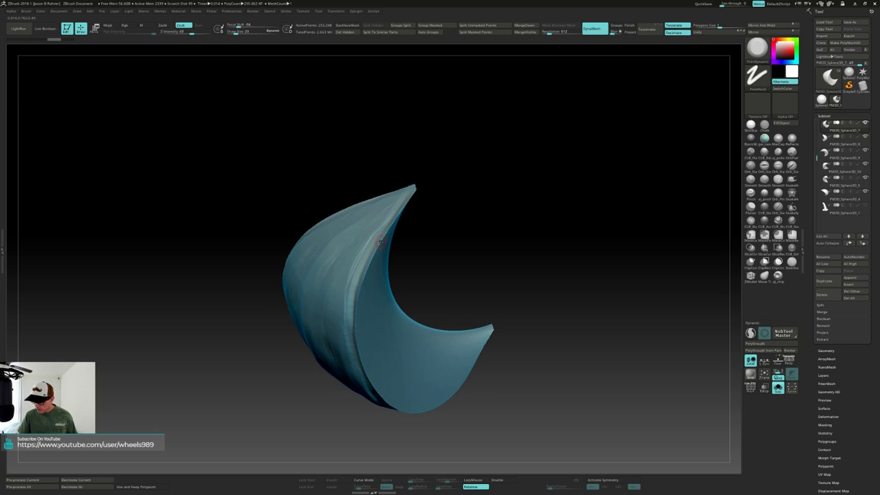
Smooth the sharp edge between the soloed wedge's outer skin and its first cut face, down to the lower tip.
{"action": "right_click_drag", "start_coordinate": [386, 254], "coordinate": [373, 259]}
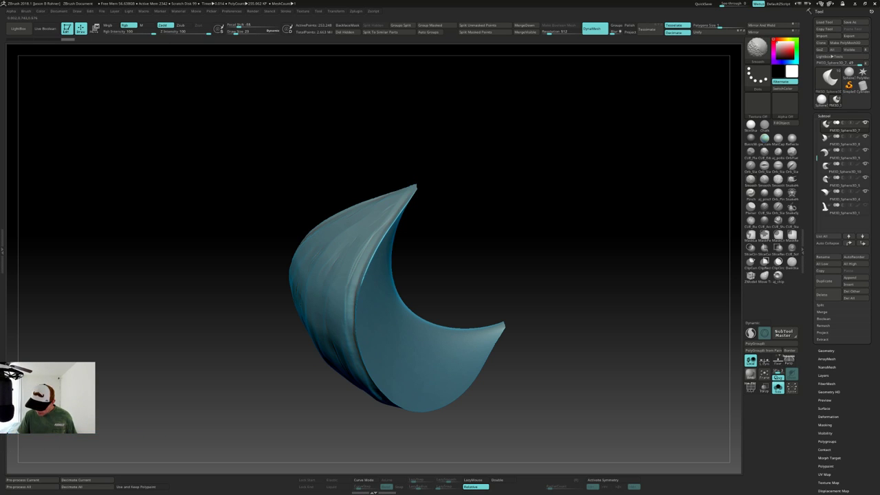
{"action": "right_click_drag", "start_coordinate": [356, 302], "coordinate": [350, 261]}
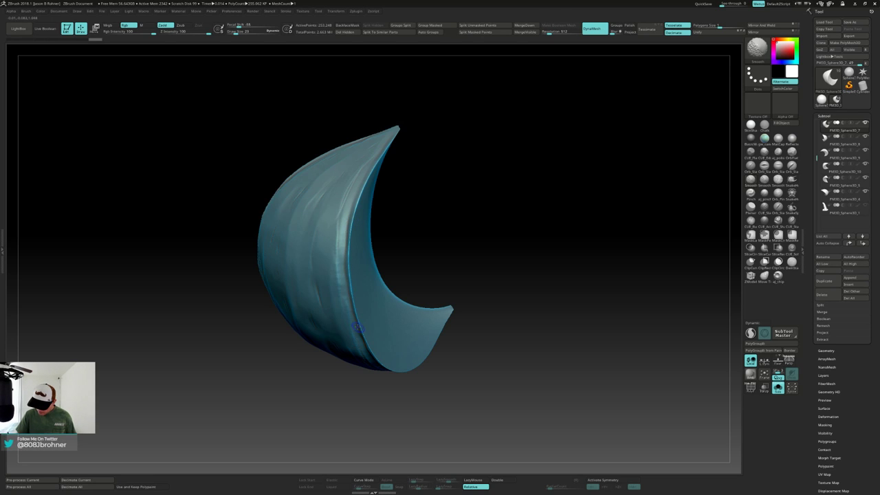
{"action": "right_click_drag", "start_coordinate": [357, 328], "coordinate": [348, 233]}
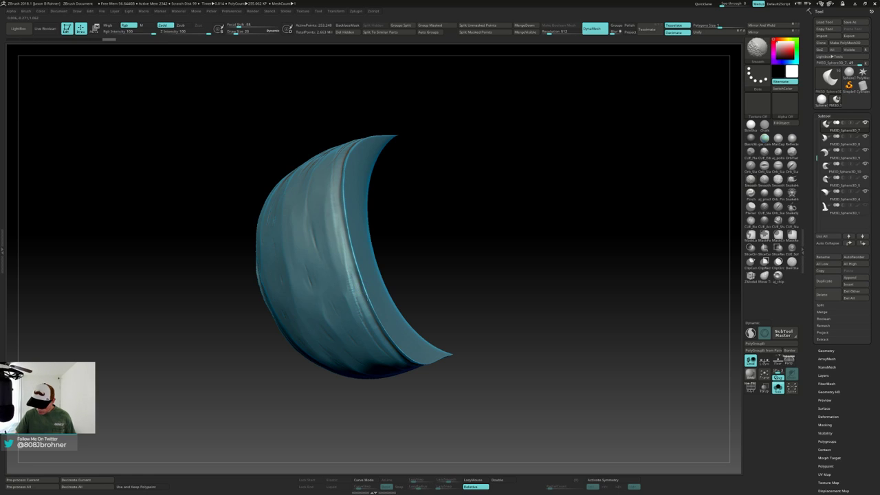
{"action": "left_click_drag", "start_coordinate": [377, 317], "coordinate": [394, 345], "text": "shift"}
{"action": "right_click_drag", "start_coordinate": [394, 345], "coordinate": [380, 335]}
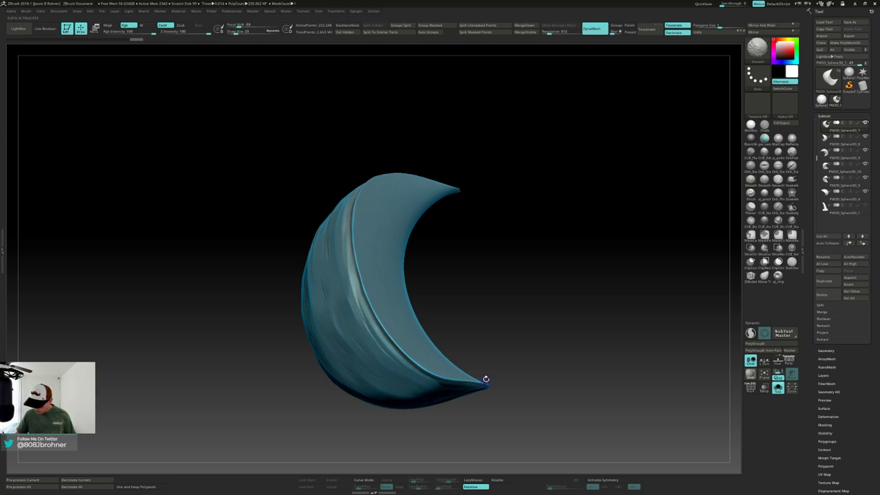
Smooth the edge along the wedge's opposite cut face from the upper tip down to the lower tip.
{"action": "mouse_move", "coordinate": [486, 379]}
{"action": "right_mouse_down"}
{"action": "mouse_move", "coordinate": [497, 308]}
{"action": "mouse_move", "coordinate": [526, 246]}
{"action": "right_mouse_up"}
{"action": "key", "text": "shift"}
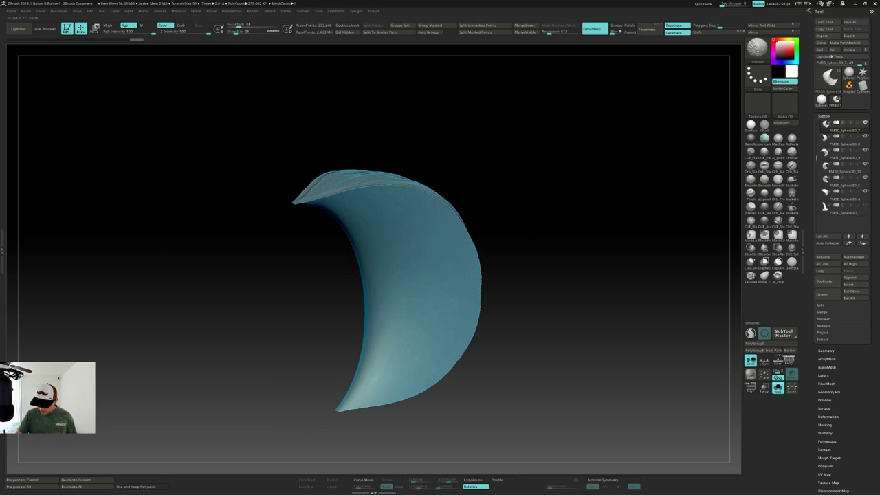
{"action": "left_click_drag", "start_coordinate": [339, 193], "coordinate": [417, 186], "text": "shift"}
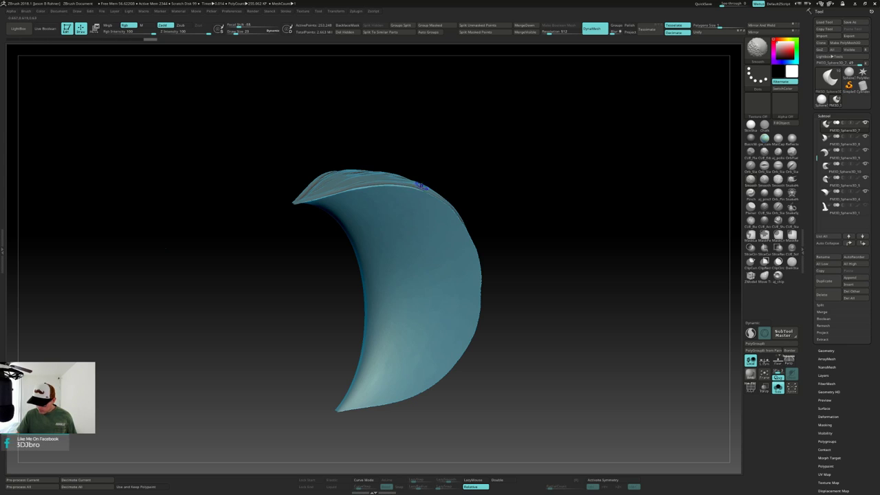
{"action": "right_click_drag", "start_coordinate": [418, 187], "coordinate": [413, 189]}
{"action": "left_click_drag", "start_coordinate": [412, 189], "coordinate": [418, 192], "text": "shift"}
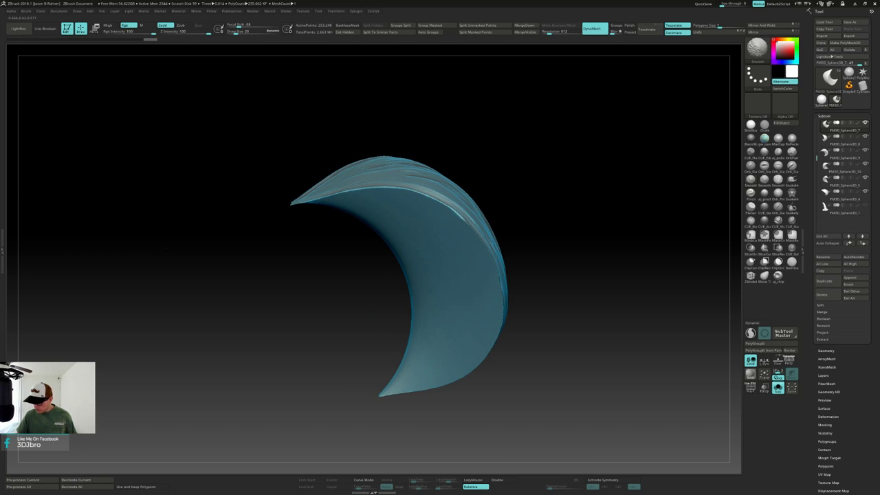
{"action": "right_click_drag", "start_coordinate": [488, 248], "coordinate": [482, 246]}
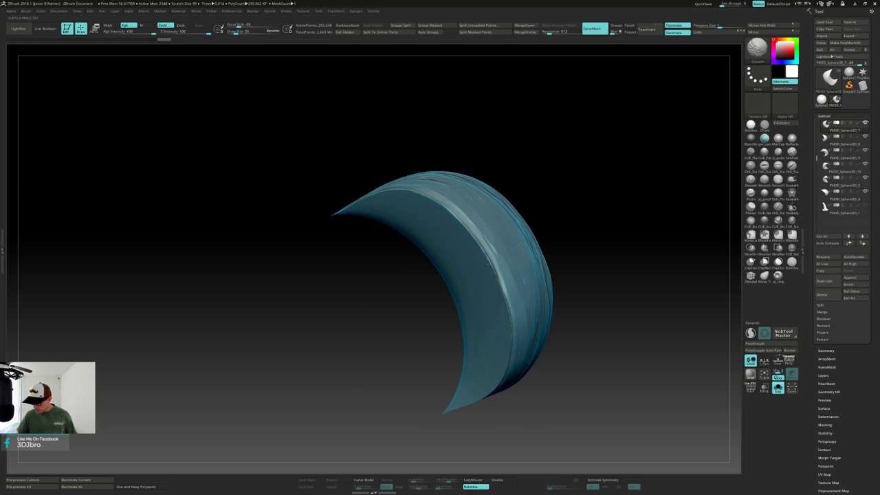
{"action": "mouse_move", "coordinate": [505, 289]}
{"action": "right_mouse_down"}
{"action": "mouse_move", "coordinate": [499, 237]}
{"action": "mouse_move", "coordinate": [498, 262]}
{"action": "right_mouse_up"}
{"action": "left_click_drag", "start_coordinate": [501, 262], "coordinate": [493, 286], "text": "shift"}
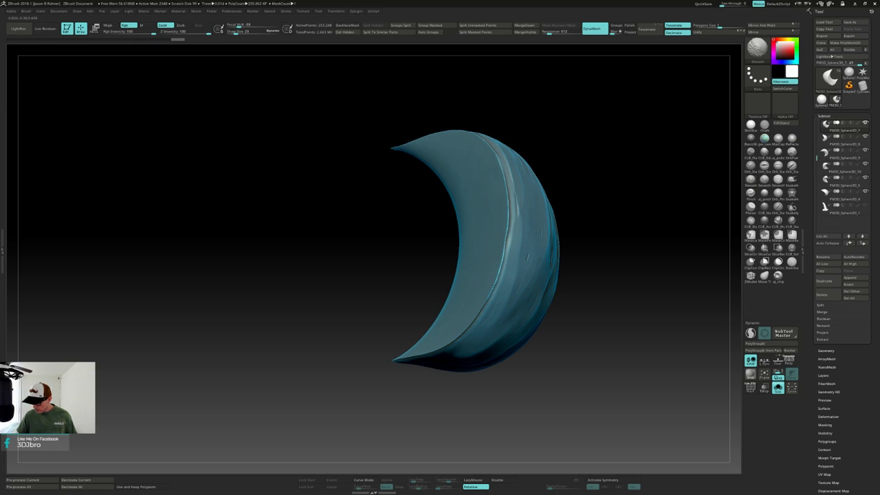
{"action": "right_click_drag", "start_coordinate": [428, 349], "coordinate": [409, 356]}
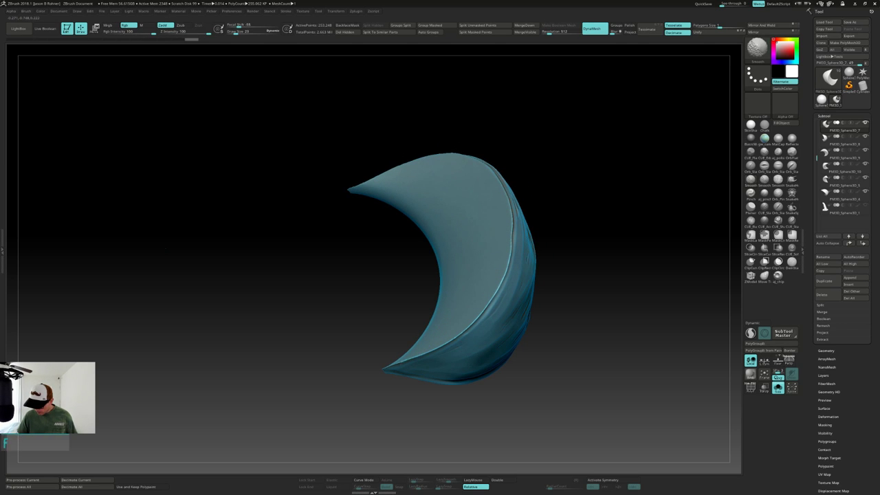
Smooth the remaining sharp corners on the wedge's inner side and at its tip.
{"action": "right_click_drag", "start_coordinate": [433, 322], "coordinate": [459, 221]}
{"action": "mouse_move", "coordinate": [460, 218]}
{"action": "left_mouse_down", "text": "shift"}
{"action": "mouse_move", "coordinate": [463, 211]}
{"action": "mouse_move", "coordinate": [460, 220]}
{"action": "left_mouse_up", "text": "shift"}
{"action": "right_click_drag", "start_coordinate": [496, 382], "coordinate": [468, 291], "text": "alt"}
{"action": "left_click_drag", "start_coordinate": [463, 309], "coordinate": [465, 312], "text": "shift"}
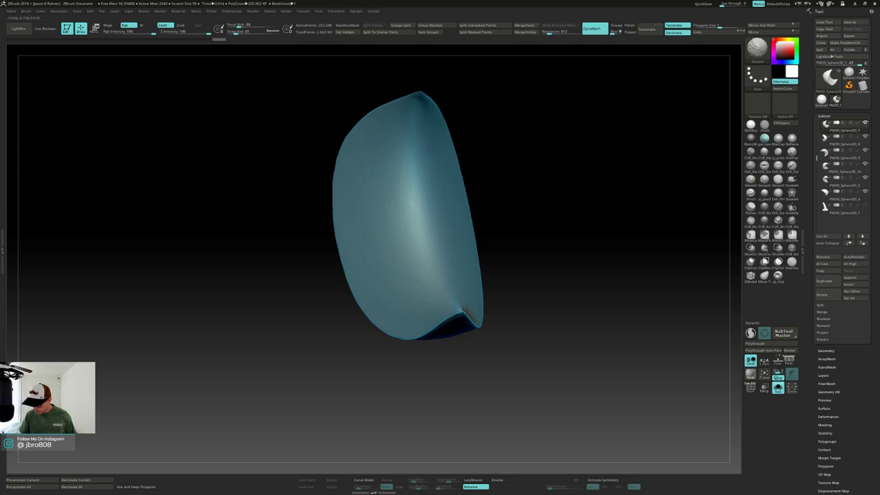
Show the smoothed wedge's polyframe and assign the entire wedge one new polygroup.
{"action": "right_click_drag", "start_coordinate": [466, 307], "coordinate": [545, 268], "text": "shift"}
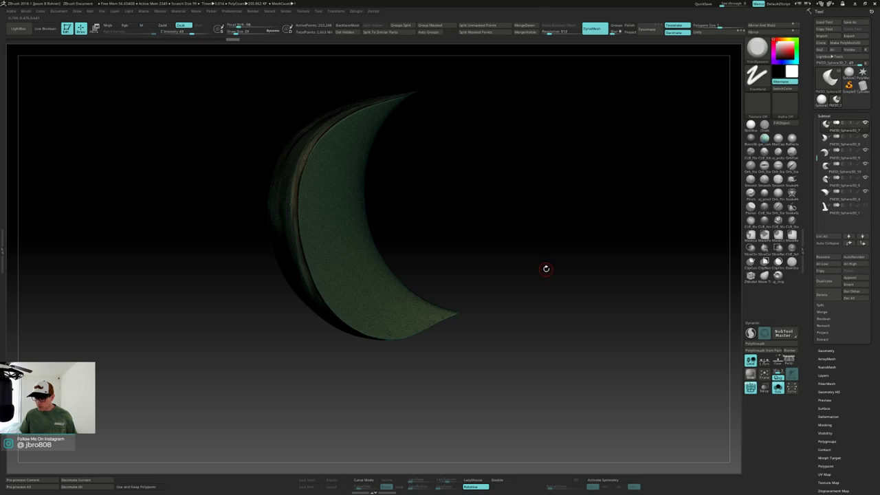
{"action": "key", "text": "shift+f"}
{"action": "key", "text": "shift+f"}
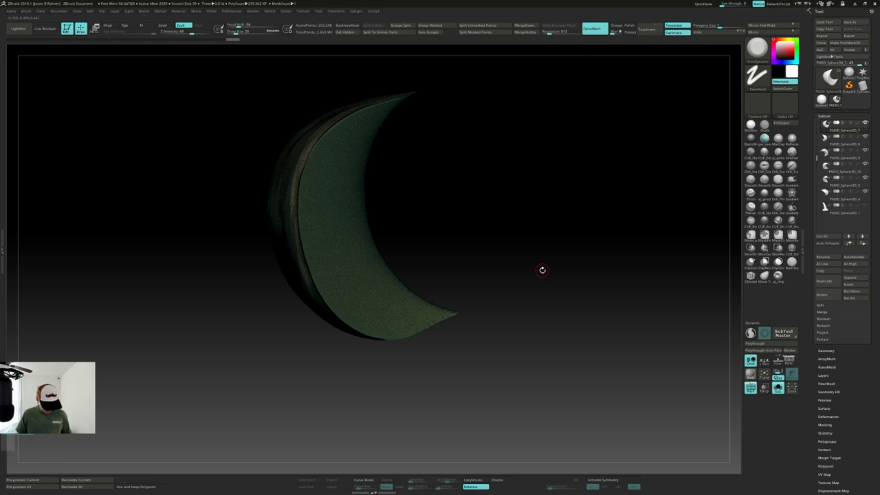
{"action": "mouse_move", "coordinate": [538, 277]}
{"action": "right_mouse_down"}
{"action": "mouse_move", "coordinate": [529, 246]}
{"action": "mouse_move", "coordinate": [541, 254]}
{"action": "right_mouse_up"}
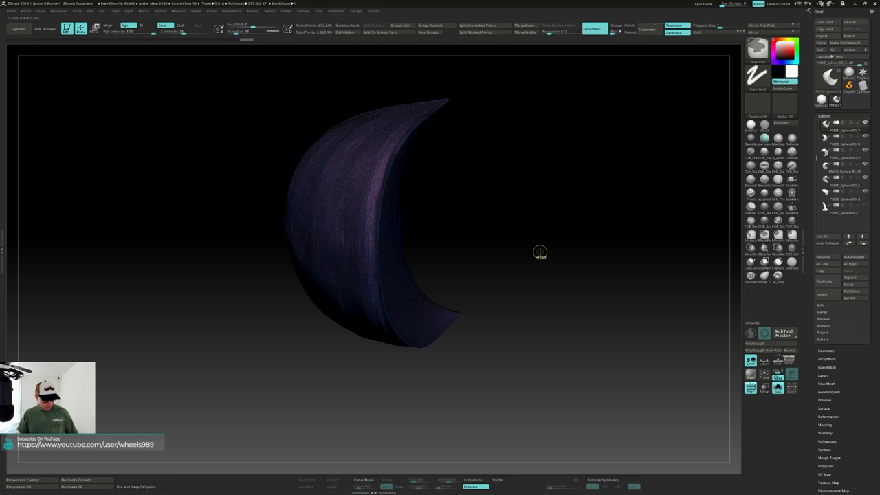
{"action": "key", "text": "ctrl+w"}
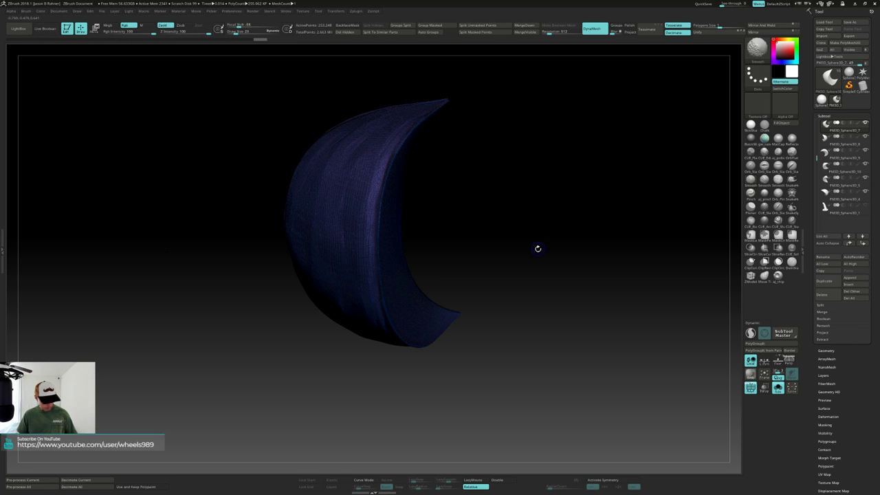
Hide the polyframe and bevel the wedge's outer edge along the first cut face with TrimDynamic, from upper to lower tip.
{"action": "key", "text": "shift+f"}
{"action": "right_click_drag", "start_coordinate": [523, 255], "coordinate": [513, 281]}
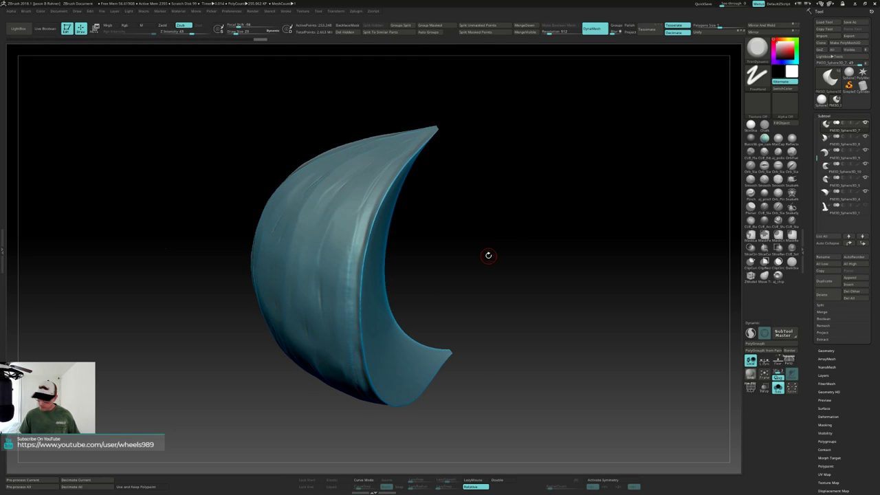
{"action": "right_click_drag", "start_coordinate": [417, 199], "coordinate": [402, 200]}
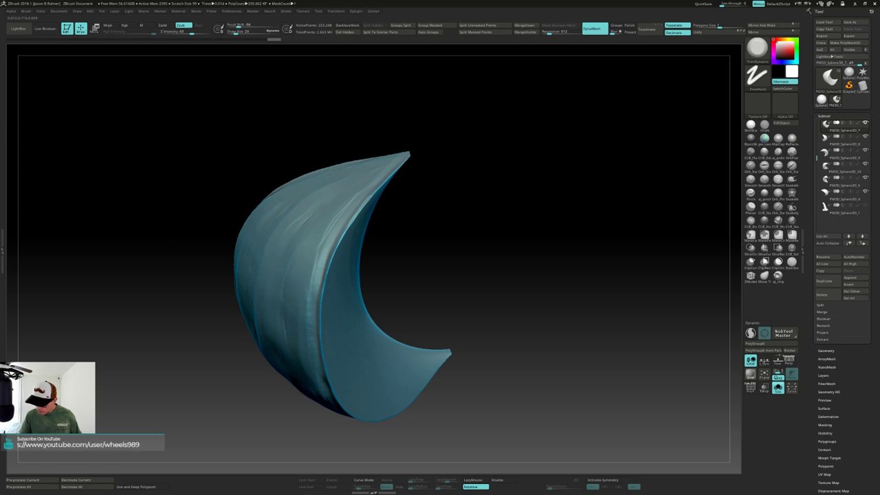
{"action": "key", "text": "s"}
{"action": "left_click", "coordinate": [383, 185]}
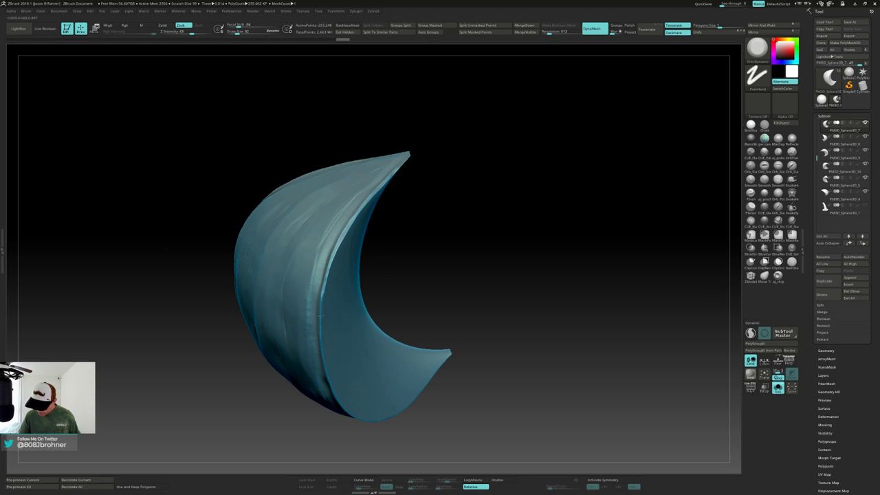
{"action": "left_click_drag", "start_coordinate": [319, 310], "coordinate": [333, 231]}
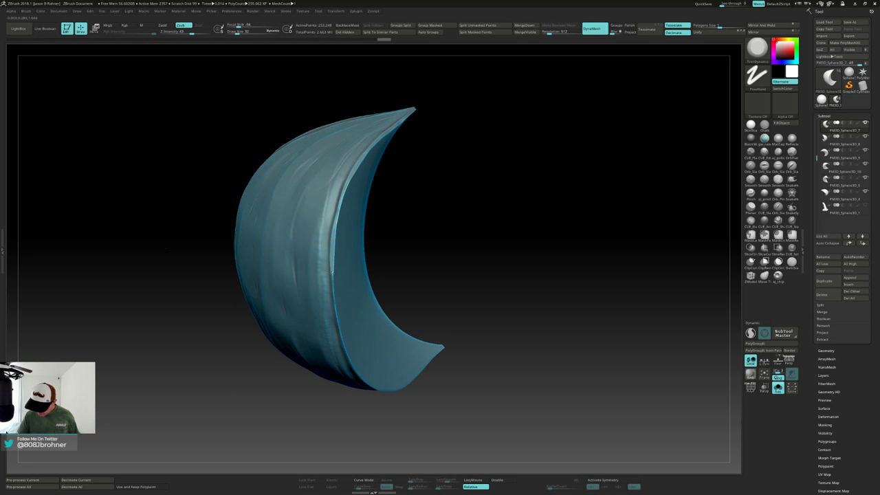
{"action": "left_click_drag", "start_coordinate": [340, 335], "coordinate": [323, 255]}
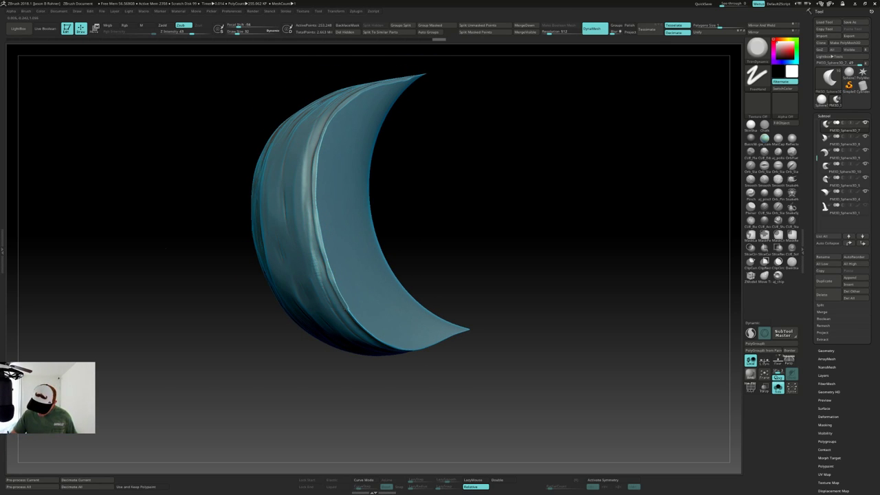
{"action": "mouse_move", "coordinate": [360, 323]}
{"action": "right_mouse_down"}
{"action": "mouse_move", "coordinate": [355, 306]}
{"action": "mouse_move", "coordinate": [354, 315]}
{"action": "right_mouse_up"}
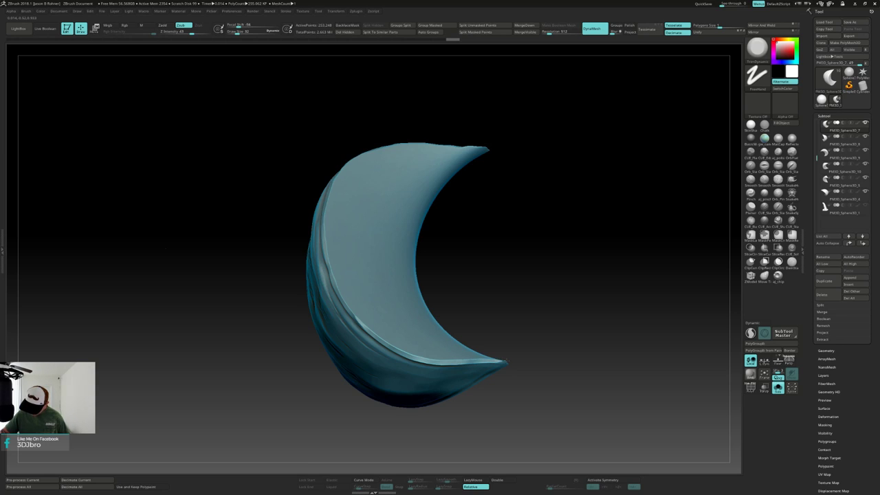
{"action": "mouse_move", "coordinate": [492, 347]}
{"action": "left_mouse_down"}
{"action": "mouse_move", "coordinate": [516, 255]}
{"action": "mouse_move", "coordinate": [460, 288]}
{"action": "mouse_move", "coordinate": [452, 275]}
{"action": "mouse_move", "coordinate": [458, 255]}
{"action": "mouse_move", "coordinate": [569, 206]}
{"action": "mouse_move", "coordinate": [402, 238]}
{"action": "mouse_move", "coordinate": [341, 204]}
{"action": "left_mouse_up"}
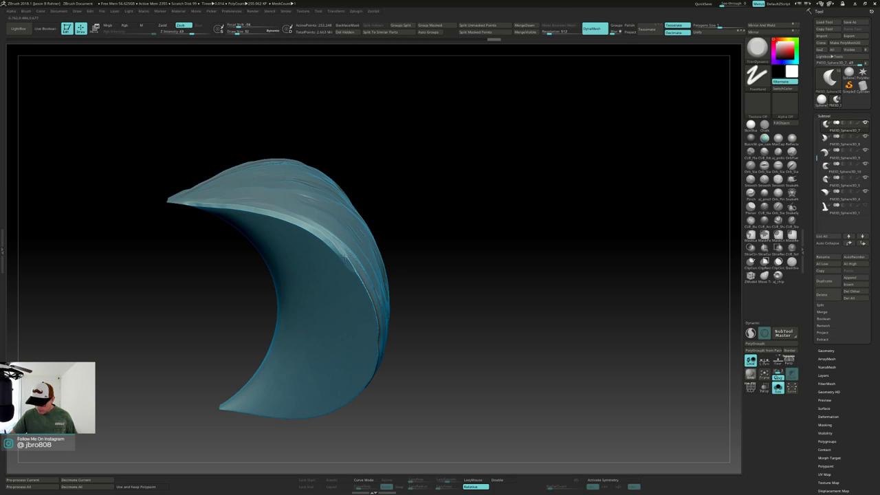
Bevel the wedge's outer edge along the opposite cut face with TrimDynamic, from the upper tip towards the lower tip.
{"action": "left_click_drag", "start_coordinate": [392, 258], "coordinate": [434, 190]}
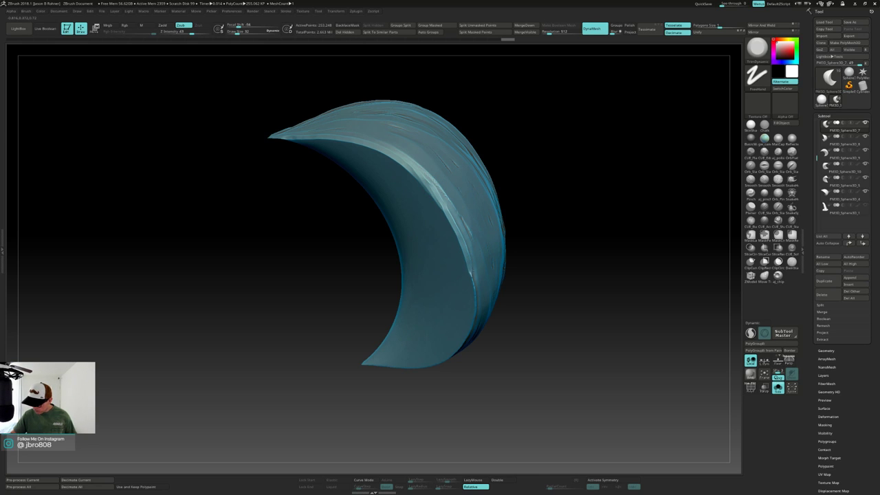
{"action": "left_click_drag", "start_coordinate": [434, 189], "coordinate": [463, 248]}
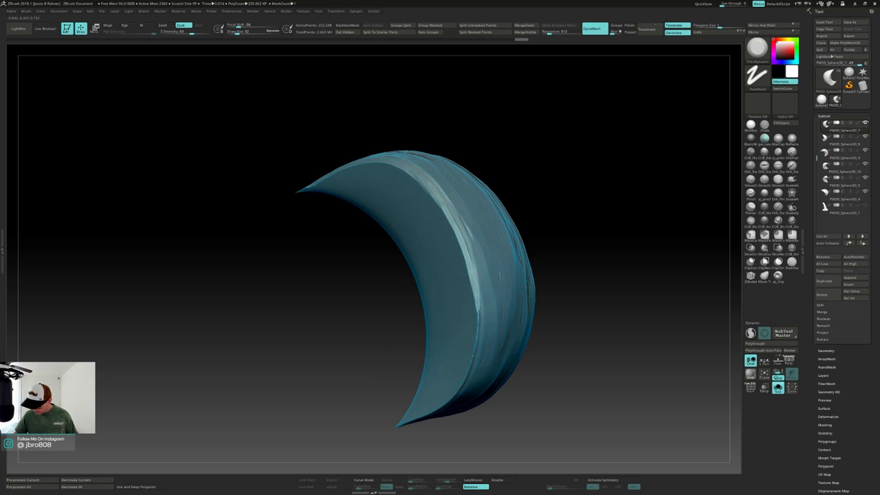
{"action": "left_click_drag", "start_coordinate": [467, 371], "coordinate": [486, 284]}
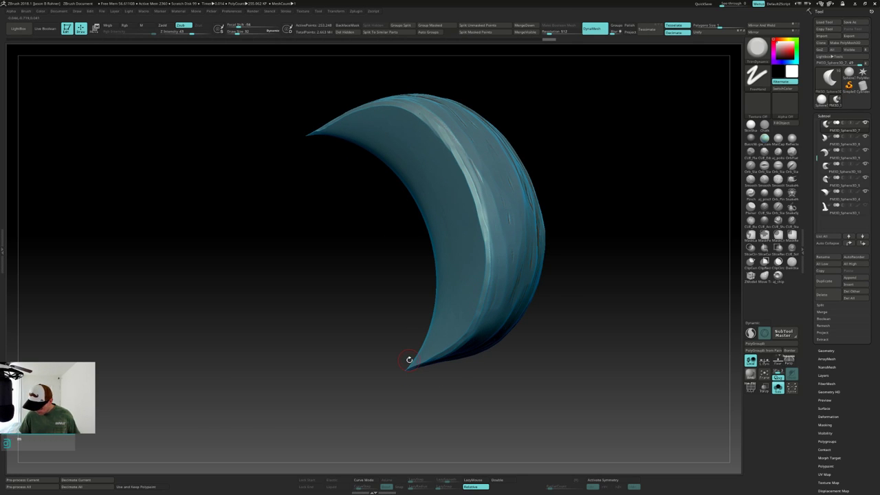
Show the whole pumpkin to inspect the seams beside the bevelled wedge, and isolate that wedge again.
{"action": "key", "text": "shift+s"}
{"action": "left_click_drag", "start_coordinate": [600, 287], "coordinate": [457, 330]}
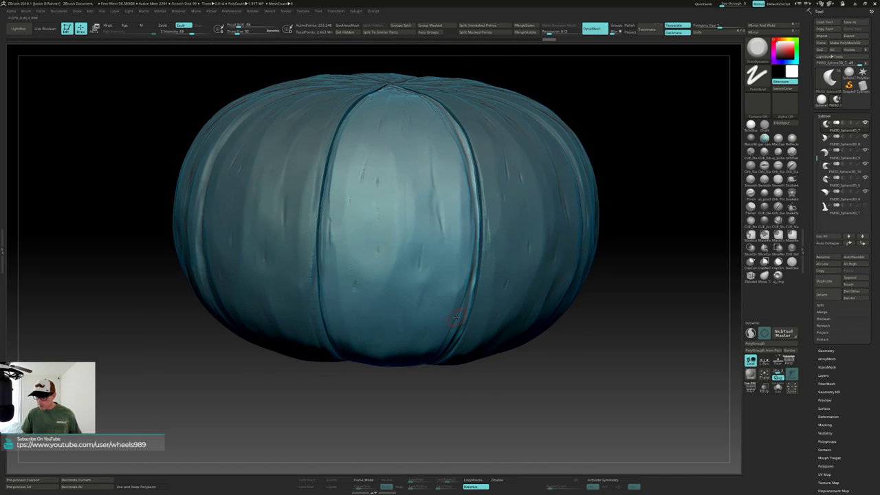
{"action": "left_click_drag", "start_coordinate": [306, 66], "coordinate": [336, 74]}
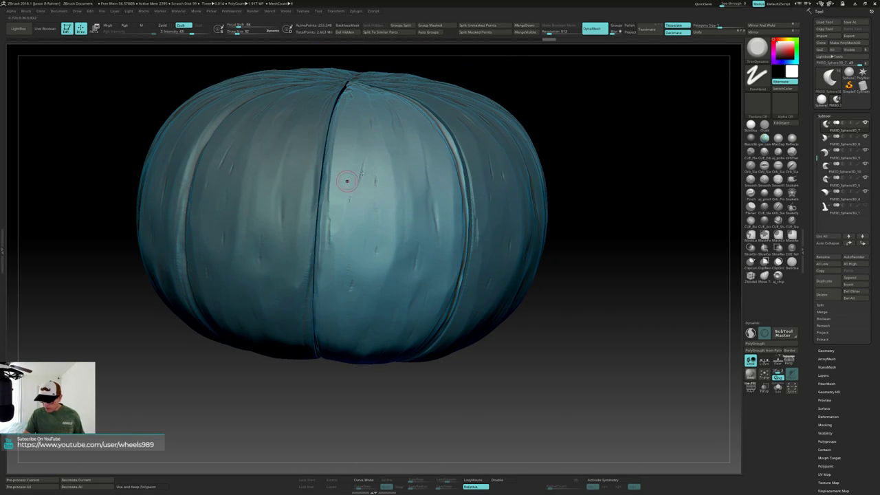
{"action": "mouse_move", "coordinate": [385, 182]}
{"action": "right_mouse_down"}
{"action": "mouse_move", "coordinate": [375, 166]}
{"action": "mouse_move", "coordinate": [384, 162]}
{"action": "right_mouse_up"}
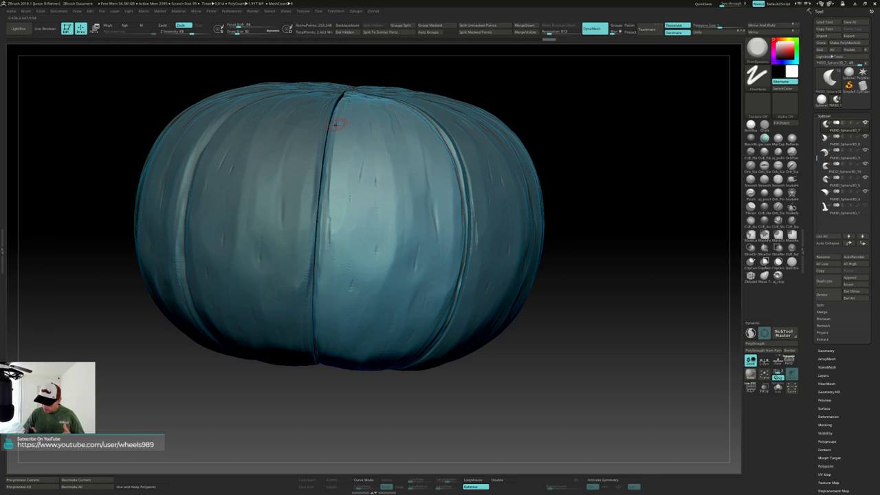
{"action": "left_click_drag", "start_coordinate": [335, 124], "coordinate": [407, 275]}
{"action": "right_click_drag", "start_coordinate": [407, 275], "coordinate": [413, 275]}
{"action": "key", "text": "alt+s"}
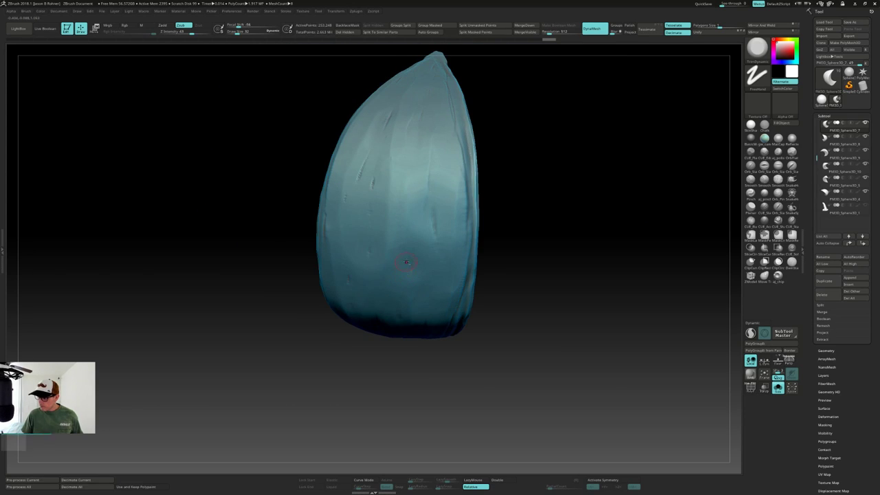
Remesh the wedge with DynaMesh and widen the bevel along its first cut-face edge using a larger TrimDynamic brush.
{"action": "right_click_drag", "start_coordinate": [421, 235], "coordinate": [375, 297], "text": "alt"}
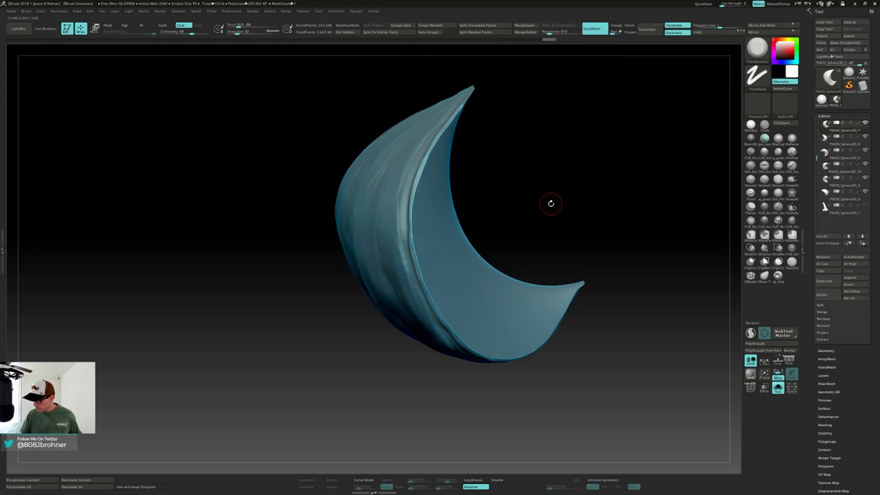
{"action": "left_click_drag", "start_coordinate": [552, 199], "coordinate": [509, 241], "text": "alt"}
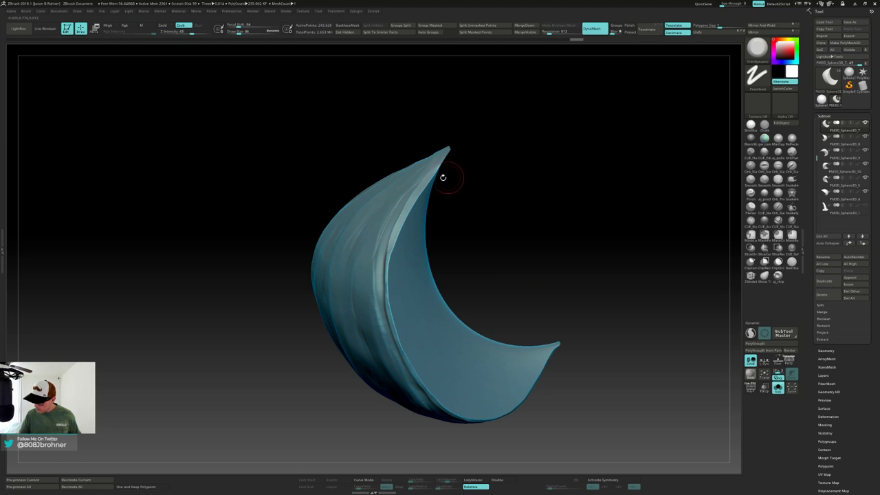
{"action": "mouse_move", "coordinate": [390, 243]}
{"action": "left_mouse_down"}
{"action": "mouse_move", "coordinate": [387, 305]}
{"action": "mouse_move", "coordinate": [398, 344]}
{"action": "left_mouse_up"}
{"action": "left_click_drag", "start_coordinate": [388, 282], "coordinate": [401, 352]}
{"action": "mouse_move", "coordinate": [402, 344]}
{"action": "right_mouse_down", "text": "alt"}
{"action": "mouse_move", "coordinate": [415, 273]}
{"action": "mouse_move", "coordinate": [424, 268]}
{"action": "right_mouse_up", "text": "alt"}
{"action": "left_click_drag", "start_coordinate": [400, 287], "coordinate": [461, 403]}
{"action": "right_click_drag", "start_coordinate": [457, 403], "coordinate": [413, 295], "text": "alt"}
{"action": "mouse_move", "coordinate": [413, 285]}
{"action": "left_mouse_down"}
{"action": "mouse_move", "coordinate": [467, 320]}
{"action": "mouse_move", "coordinate": [532, 269]}
{"action": "mouse_move", "coordinate": [562, 268]}
{"action": "mouse_move", "coordinate": [544, 312]}
{"action": "left_mouse_up"}
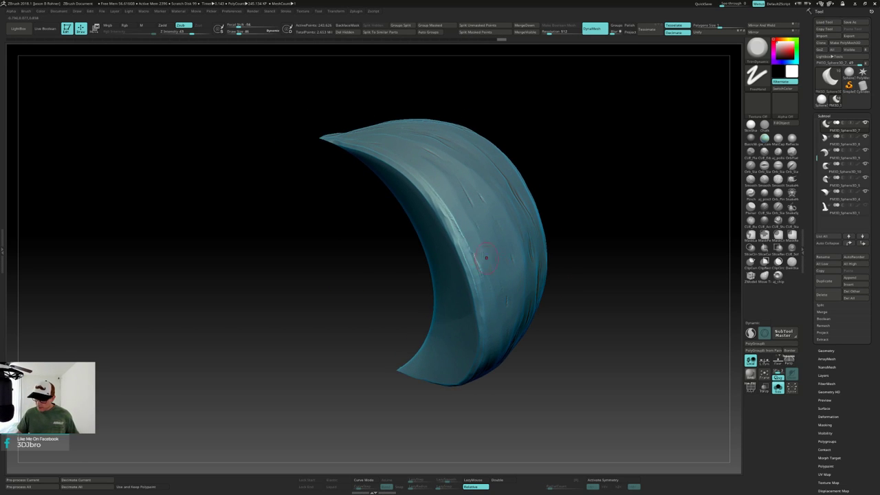
Widen the bevel along the wedge's opposite cut-face edge with TrimDynamic, working from the upper tip down to the lower tip.
{"action": "left_click_drag", "start_coordinate": [389, 220], "coordinate": [399, 230]}
{"action": "mouse_move", "coordinate": [380, 161]}
{"action": "left_mouse_down"}
{"action": "mouse_move", "coordinate": [473, 195]}
{"action": "mouse_move", "coordinate": [502, 217]}
{"action": "left_mouse_up"}
{"action": "right_click_drag", "start_coordinate": [508, 222], "coordinate": [507, 215]}
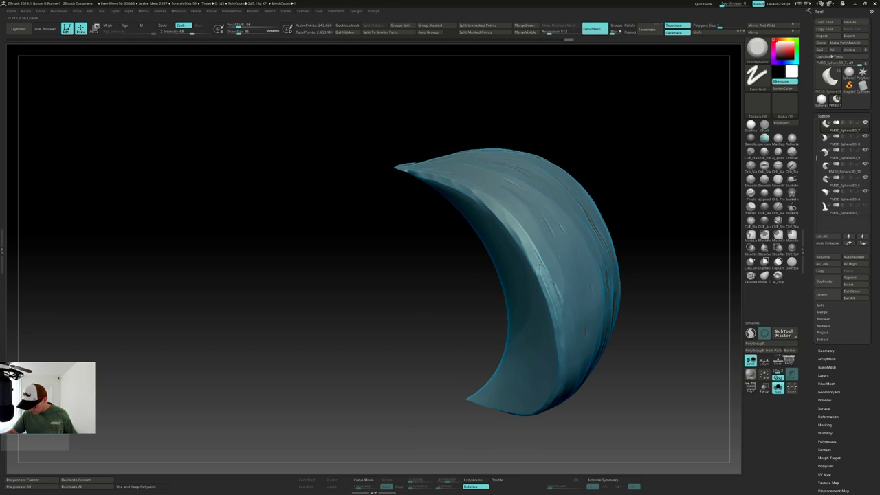
{"action": "left_click_drag", "start_coordinate": [532, 256], "coordinate": [547, 291]}
{"action": "right_click_drag", "start_coordinate": [537, 269], "coordinate": [445, 265], "text": "alt"}
{"action": "left_click_drag", "start_coordinate": [449, 272], "coordinate": [463, 314]}
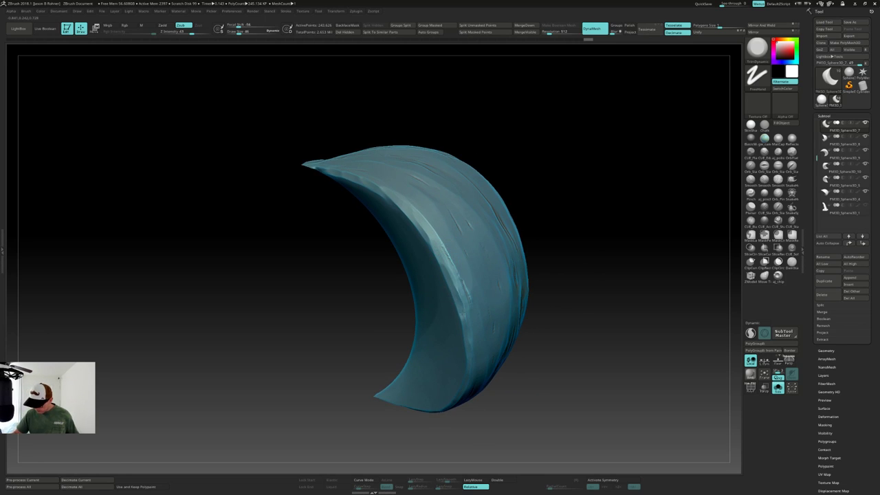
{"action": "key", "text": "ctrl+shift+z"}
{"action": "key", "text": "ctrl+shift+z"}
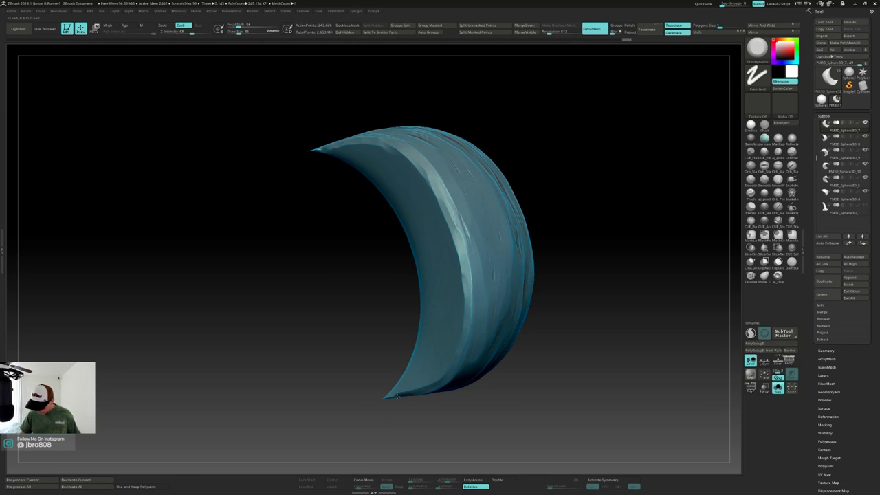
Show all the pumpkin wedges and examine the seam between the rebevelled wedge and its neighbour.
{"action": "key", "text": "alt+shift+s"}
{"action": "right_click_drag", "start_coordinate": [600, 305], "coordinate": [433, 323]}
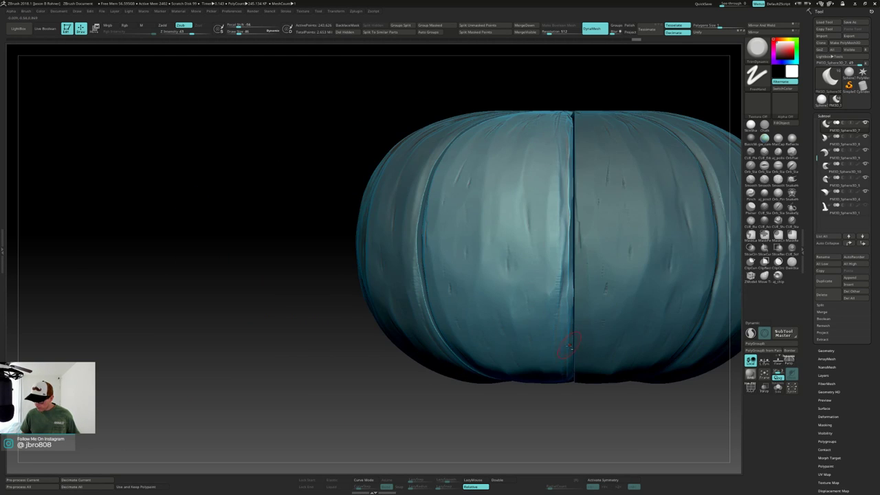
{"action": "right_click_drag", "start_coordinate": [539, 345], "coordinate": [415, 356], "text": "alt"}
{"action": "right_click_drag", "start_coordinate": [576, 373], "coordinate": [582, 397]}
{"action": "key", "text": "ctrl+shift+z"}
{"action": "key", "text": "ctrl+shift+z"}
{"action": "key", "text": "ctrl+shift+z"}
{"action": "key", "text": "ctrl+shift+z"}
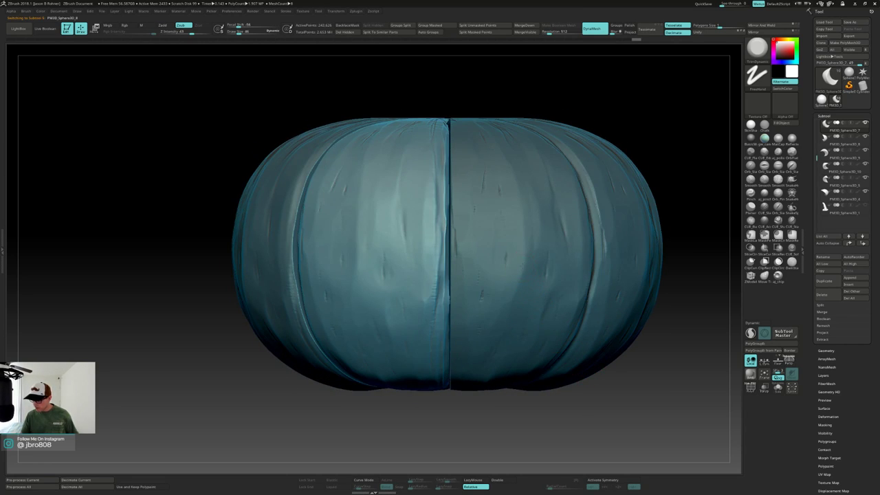
Select and isolate the neighbouring wedge, and smooth the edge along its first cut face down to the lower tip.
{"action": "left_click", "coordinate": [510, 259], "text": "alt"}
{"action": "right_click_drag", "start_coordinate": [511, 258], "coordinate": [554, 245]}
{"action": "key", "text": "alt+s"}
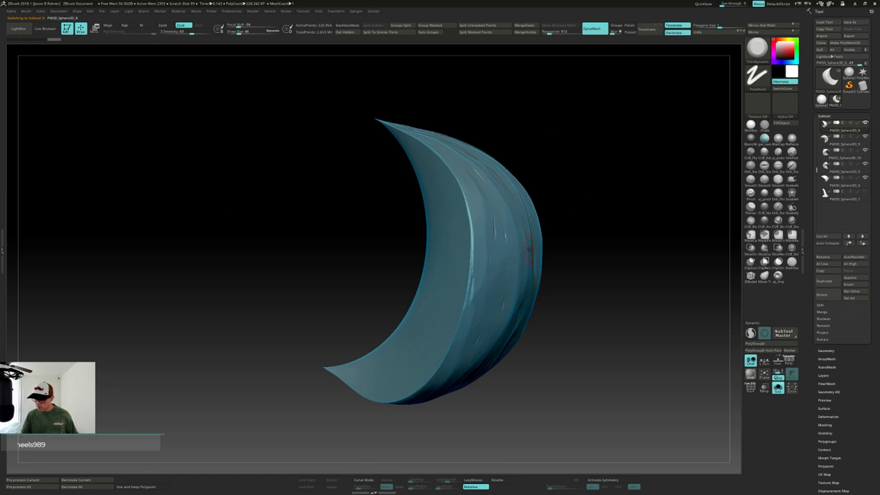
{"action": "key", "text": "shift"}
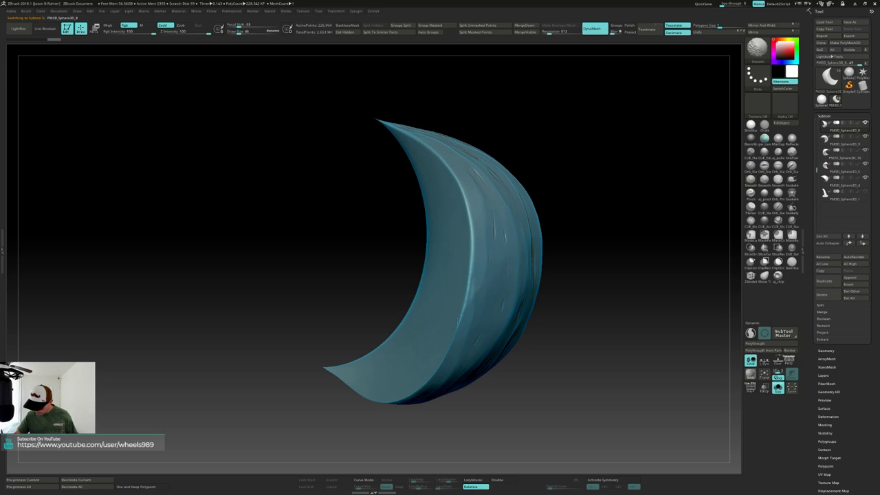
{"action": "right_click_drag", "start_coordinate": [397, 402], "coordinate": [415, 406]}
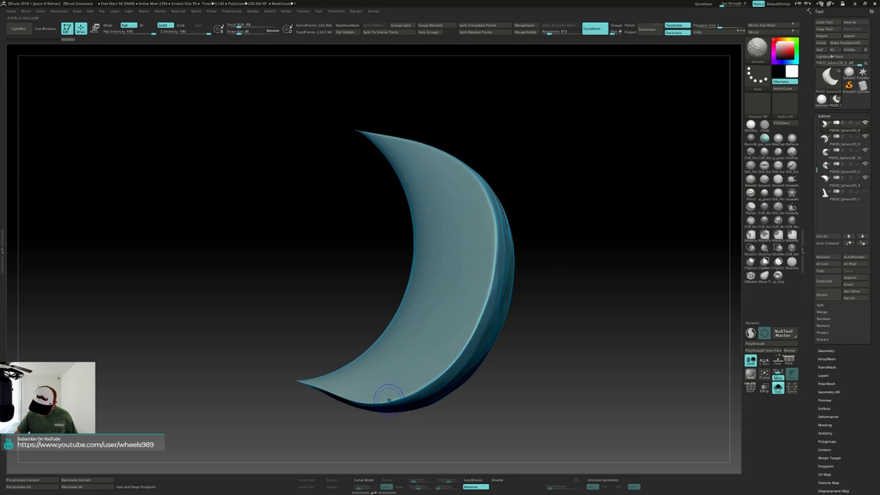
{"action": "left_click_drag", "start_coordinate": [314, 390], "coordinate": [298, 379], "text": "shift"}
Smooth the edge along the neighbouring wedge's opposite cut face, including both tips.
{"action": "right_click_drag", "start_coordinate": [298, 357], "coordinate": [392, 328]}
{"action": "right_click_drag", "start_coordinate": [353, 385], "coordinate": [394, 380]}
{"action": "right_click_drag", "start_coordinate": [365, 278], "coordinate": [446, 222], "text": "alt"}
{"action": "key", "text": "shift"}
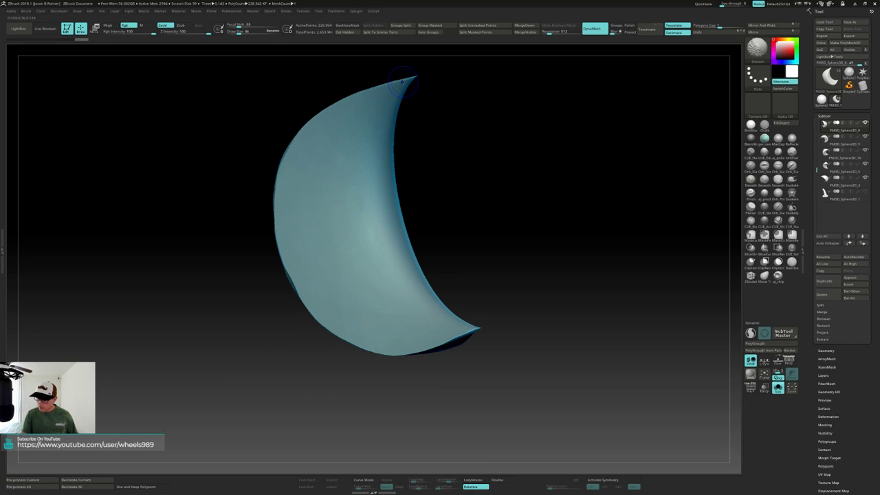
{"action": "key", "text": "ctrl+shift+z"}
{"action": "key", "text": "ctrl+shift+z"}
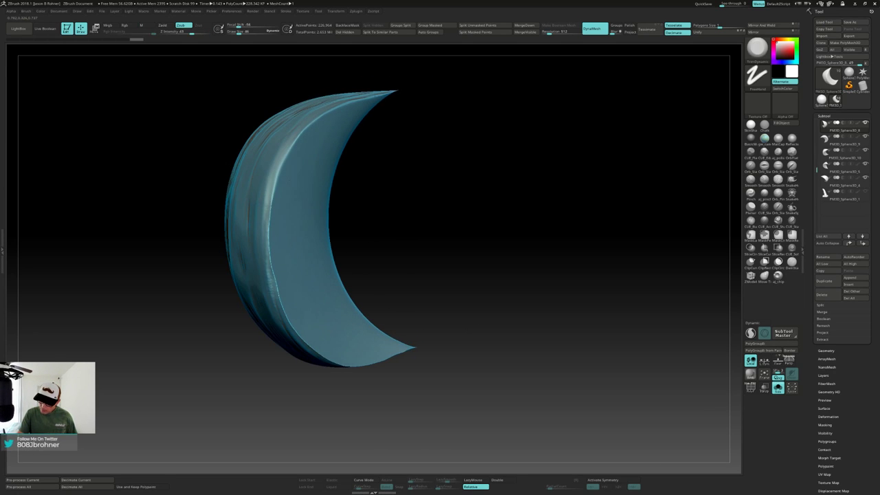
{"action": "key", "text": "ctrl+shift+z"}
{"action": "key", "text": "ctrl+shift+z"}
{"action": "key", "text": "ctrl+shift+z"}
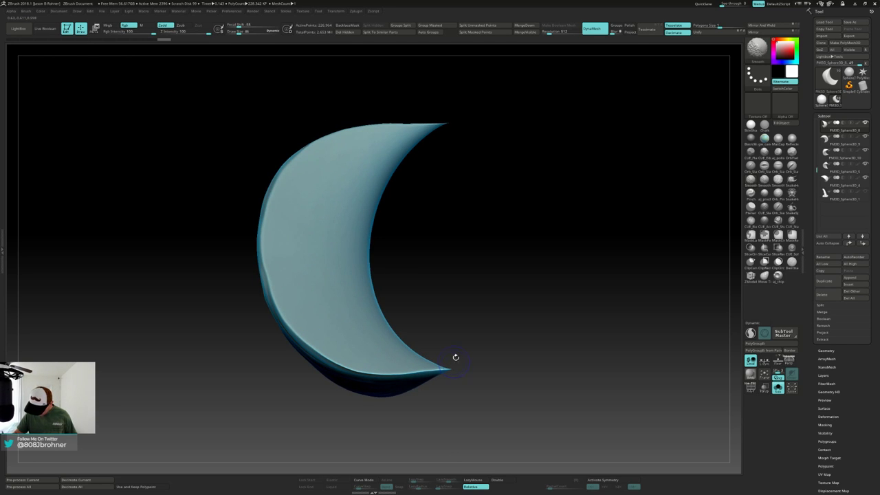
Remesh the smoothed neighbouring wedge with DynaMesh and return to the TrimDynamic brush.
{"action": "key", "text": "ctrl+shift+z"}
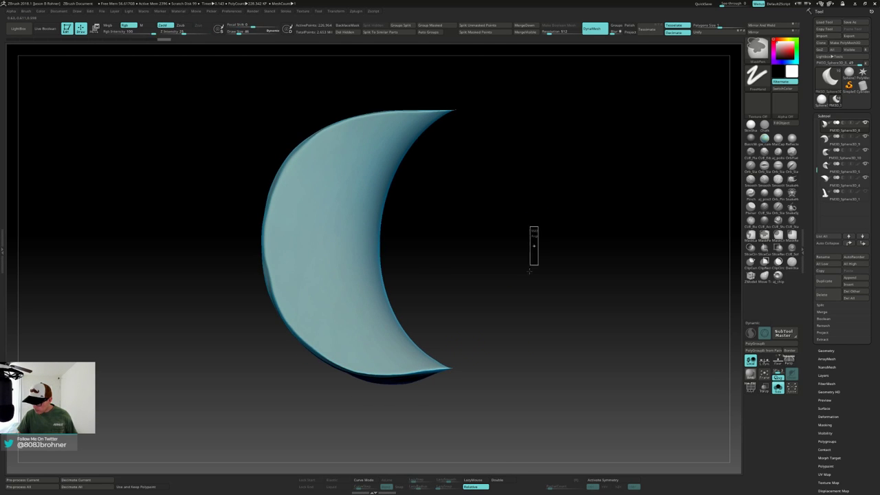
{"action": "key", "text": "ctrl+shift+z"}
{"action": "key", "text": "ctrl+shift+z"}
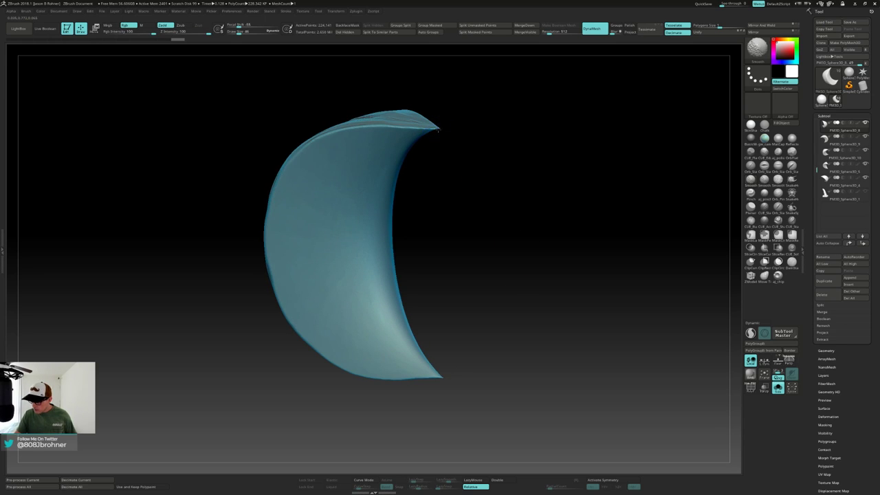
{"action": "key", "text": "ctrl+shift+z"}
{"action": "key", "text": "ctrl+shift+z"}
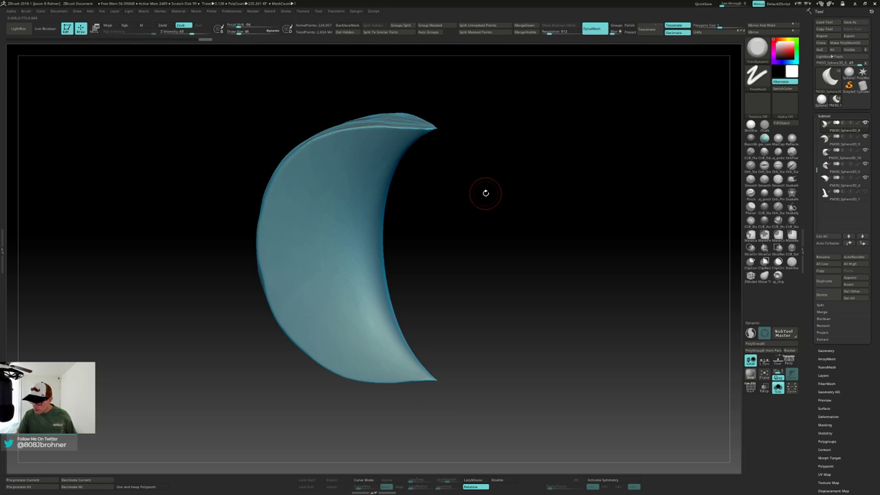
Bevel the upper and middle part of the isolated wedge's first outer cut edge with TrimDynamic.
{"action": "key", "text": "ctrl+shift+z"}
{"action": "key", "text": "ctrl+shift+z"}
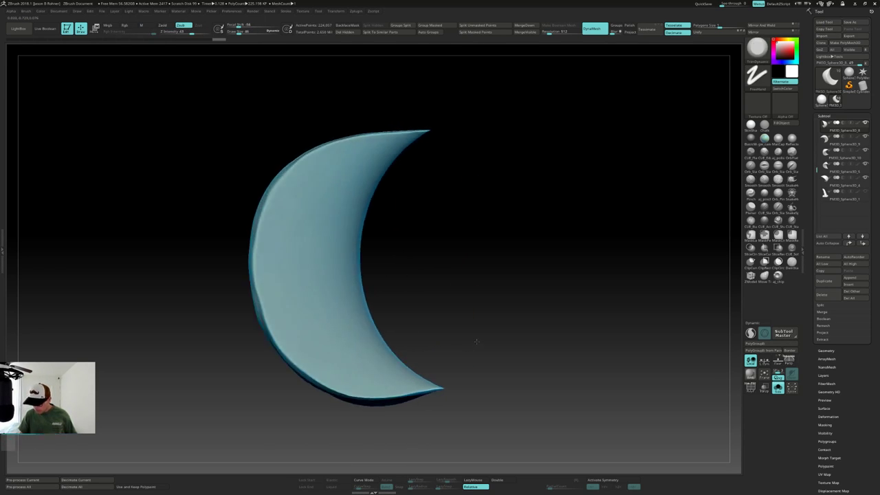
{"action": "key", "text": "ctrl+shift+z"}
{"action": "key", "text": "ctrl+shift+z"}
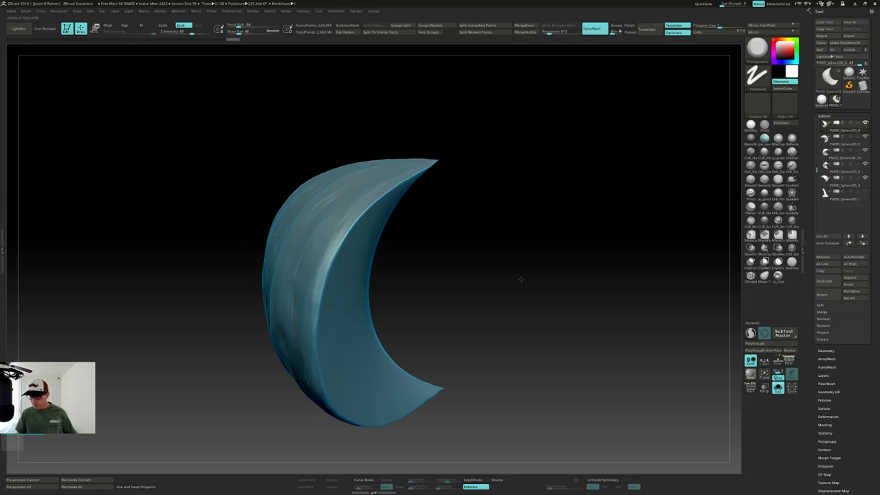
{"action": "key", "text": "ctrl+shift+z"}
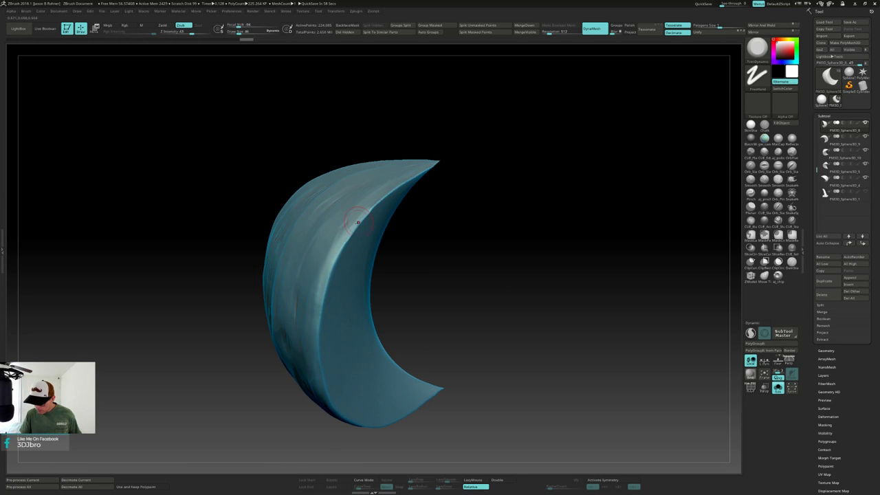
{"action": "left_click_drag", "start_coordinate": [400, 186], "coordinate": [439, 158]}
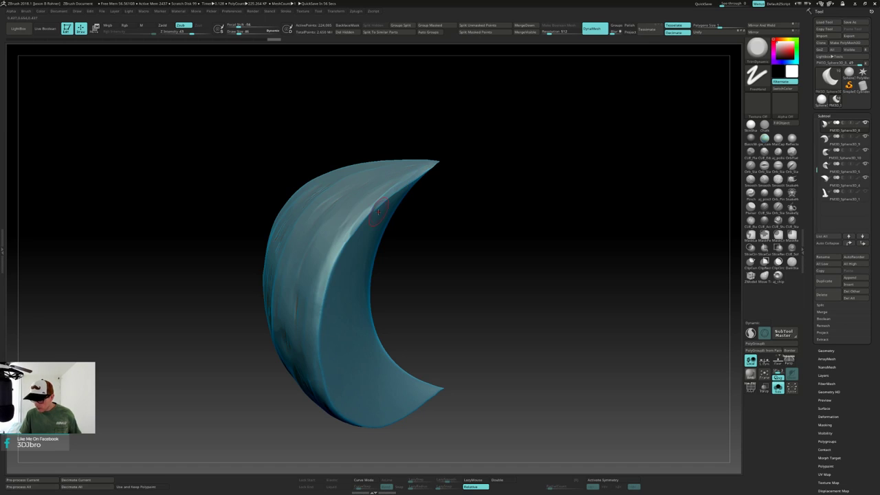
{"action": "left_click_drag", "start_coordinate": [332, 262], "coordinate": [326, 285]}
{"action": "right_click_drag", "start_coordinate": [327, 284], "coordinate": [332, 246], "text": "alt"}
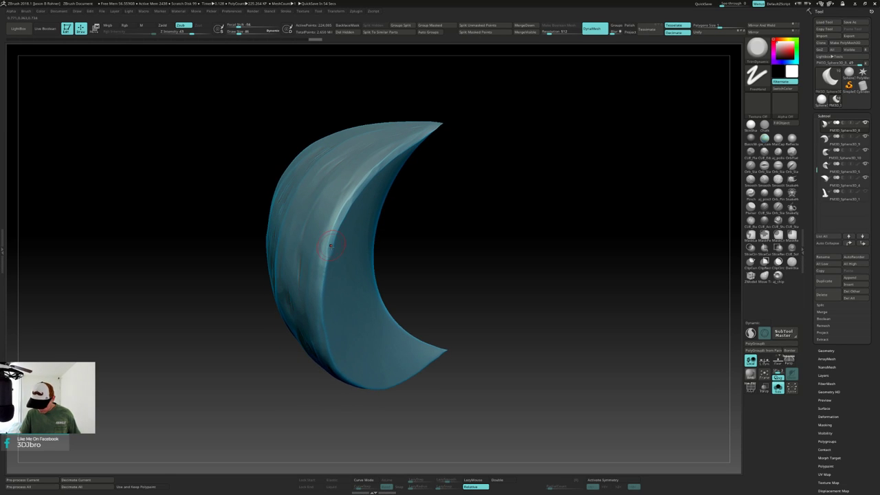
Continue the TrimDynamic bevel along the lower half of that cut edge down to the lower tip.
{"action": "key", "text": "ctrl+shift+z"}
{"action": "key", "text": "ctrl+shift+z"}
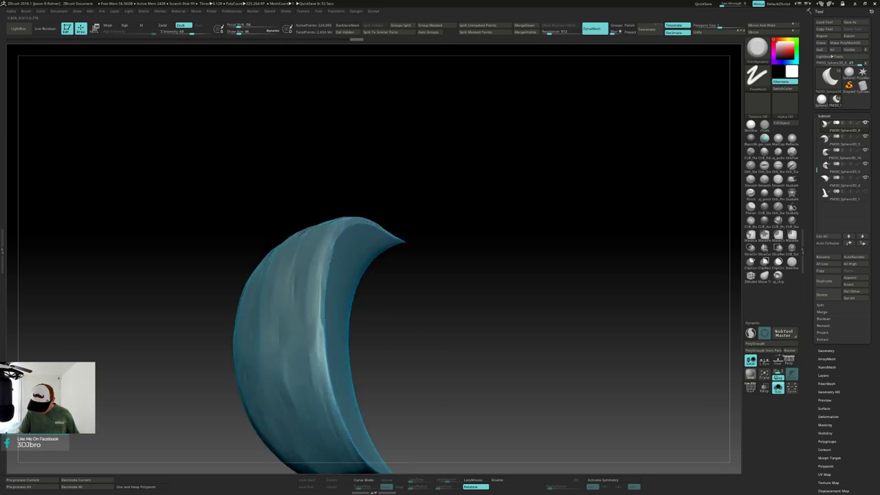
{"action": "key", "text": "ctrl+shift+z"}
{"action": "key", "text": "ctrl+shift+z"}
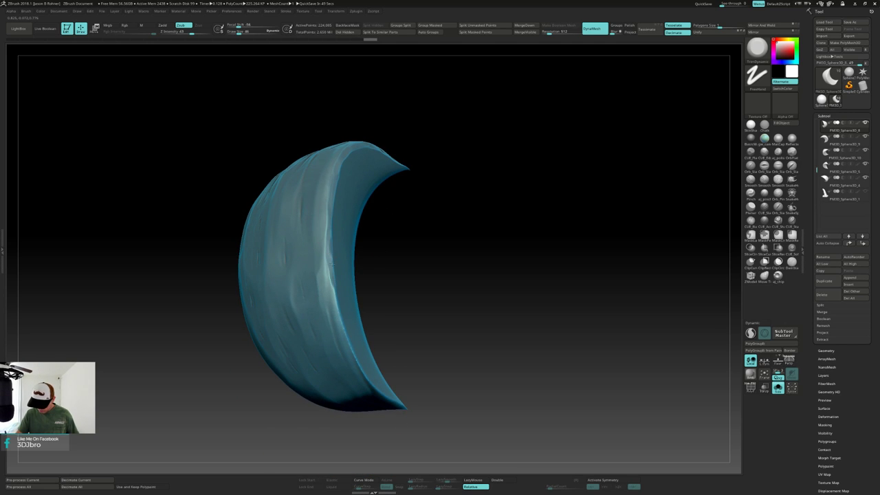
{"action": "key", "text": "ctrl+shift+z"}
{"action": "key", "text": "ctrl+shift+z"}
{"action": "key", "text": "ctrl+shift+z"}
{"action": "key", "text": "ctrl+shift+z"}
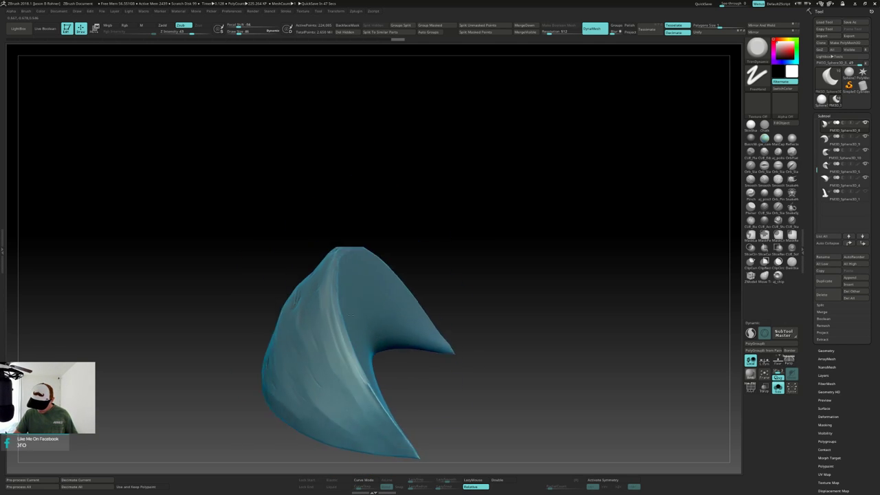
{"action": "key", "text": "ctrl+shift+z"}
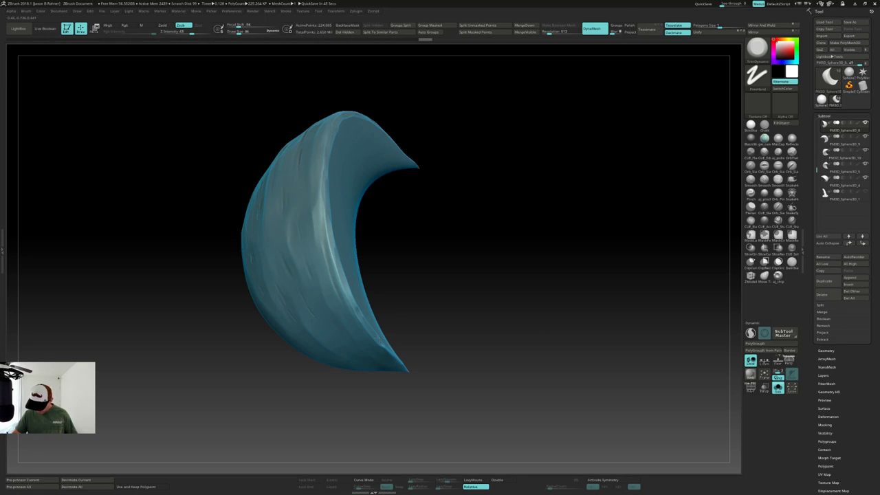
{"action": "left_click_drag", "start_coordinate": [409, 371], "coordinate": [409, 366]}
Bevel the outer edge of the wedge's opposite cut face from the upper tip towards the lower tip.
{"action": "mouse_move", "coordinate": [403, 326]}
{"action": "left_mouse_down"}
{"action": "mouse_move", "coordinate": [454, 288]}
{"action": "mouse_move", "coordinate": [457, 254]}
{"action": "left_mouse_up"}
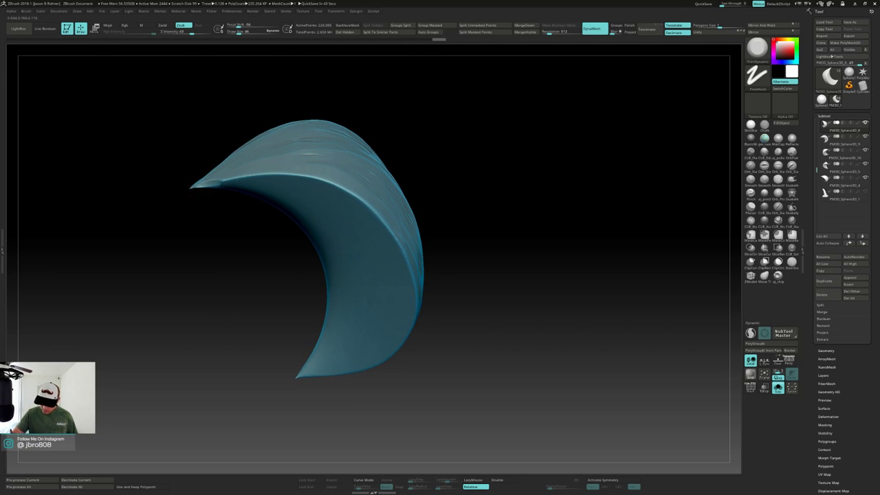
{"action": "mouse_move", "coordinate": [219, 183]}
{"action": "left_mouse_down"}
{"action": "mouse_move", "coordinate": [311, 175]}
{"action": "mouse_move", "coordinate": [357, 198]}
{"action": "left_mouse_up"}
{"action": "right_click_drag", "start_coordinate": [357, 198], "coordinate": [419, 198]}
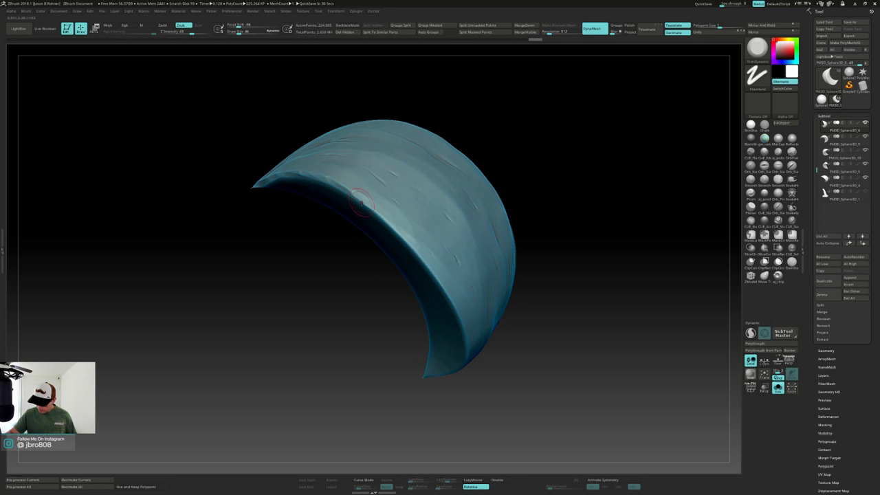
{"action": "left_click_drag", "start_coordinate": [361, 202], "coordinate": [379, 218]}
{"action": "mouse_move", "coordinate": [379, 217]}
{"action": "right_mouse_down"}
{"action": "mouse_move", "coordinate": [385, 181]}
{"action": "mouse_move", "coordinate": [399, 165]}
{"action": "right_mouse_up"}
{"action": "left_click_drag", "start_coordinate": [383, 217], "coordinate": [438, 289]}
{"action": "mouse_move", "coordinate": [437, 289]}
{"action": "right_mouse_down"}
{"action": "mouse_move", "coordinate": [411, 287]}
{"action": "mouse_move", "coordinate": [399, 261]}
{"action": "right_mouse_up"}
{"action": "left_click_drag", "start_coordinate": [435, 277], "coordinate": [457, 339]}
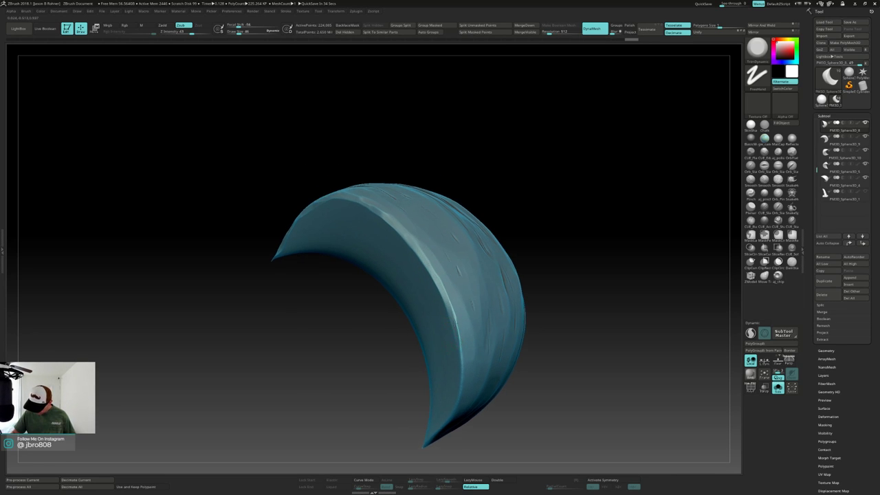
{"action": "right_click_drag", "start_coordinate": [457, 339], "coordinate": [455, 275], "text": "alt"}
{"action": "left_click_drag", "start_coordinate": [448, 241], "coordinate": [459, 289]}
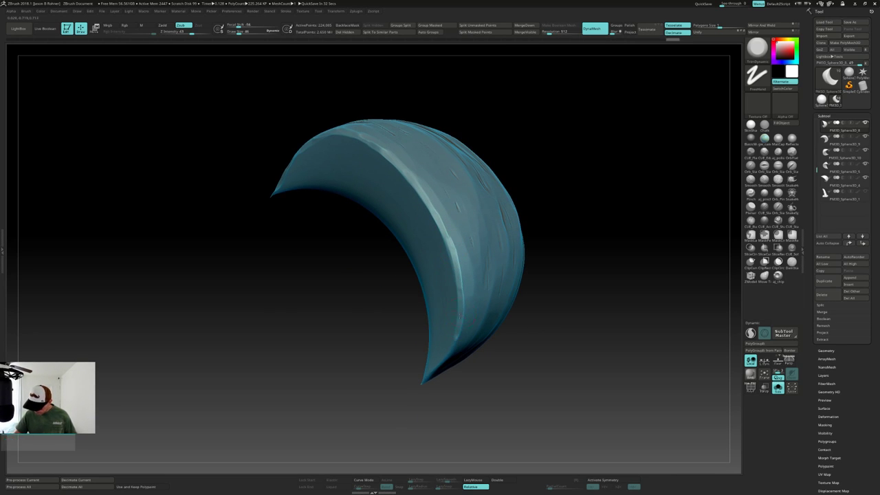
Show all the pumpkin wedges again and open the Deformation settings.
{"action": "mouse_move", "coordinate": [444, 356]}
{"action": "right_mouse_down"}
{"action": "mouse_move", "coordinate": [422, 373]}
{"action": "mouse_move", "coordinate": [579, 285]}
{"action": "mouse_move", "coordinate": [572, 260]}
{"action": "mouse_move", "coordinate": [563, 358]}
{"action": "right_mouse_up"}
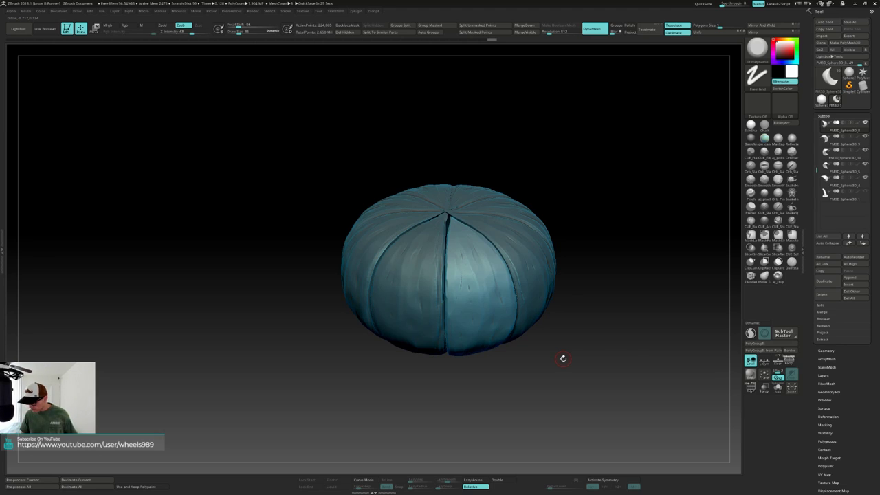
{"action": "scroll", "coordinate": [825, 343], "scroll_direction": "down", "scroll_amount": 5}
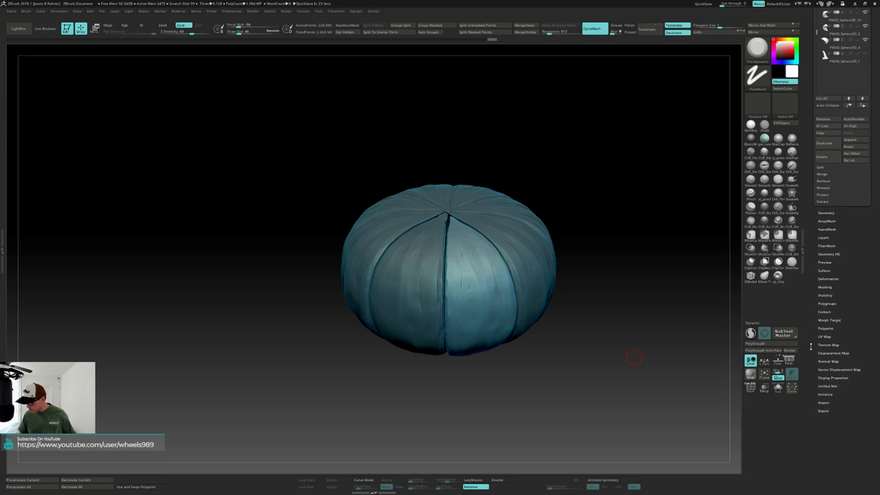
{"action": "scroll", "coordinate": [832, 273], "scroll_direction": "down", "scroll_amount": 1}
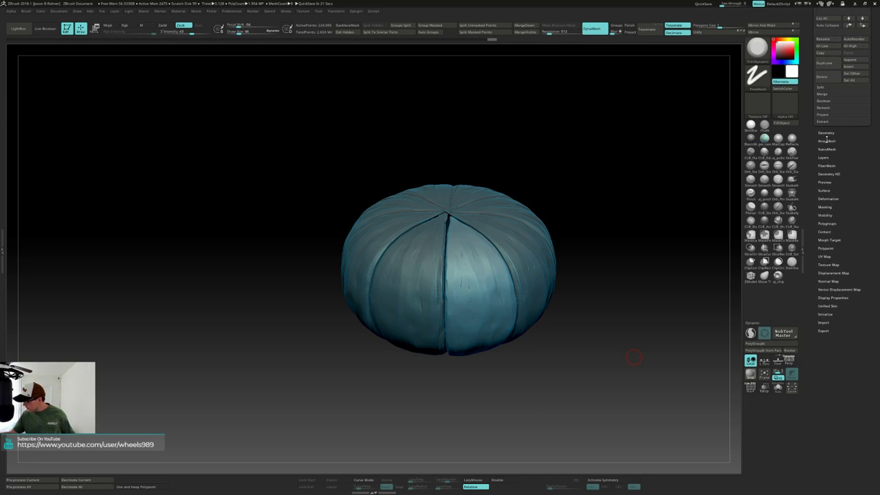
{"action": "left_click", "coordinate": [826, 199]}
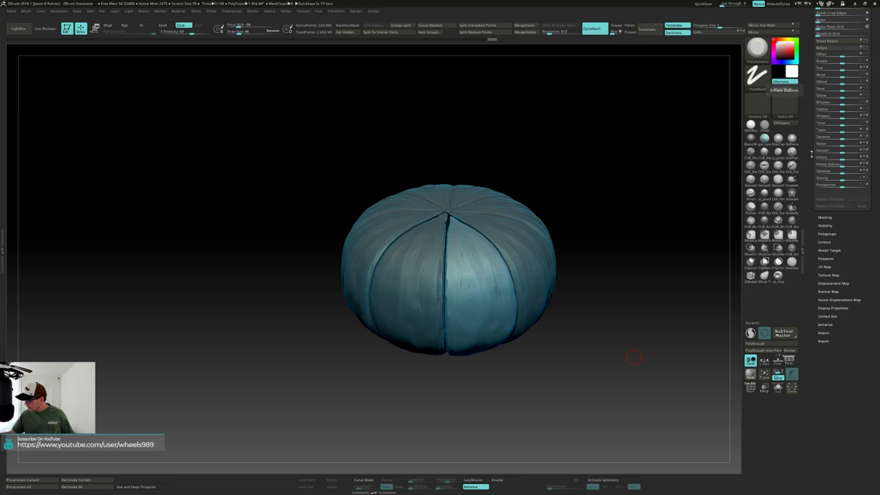
{"action": "scroll", "coordinate": [811, 165], "scroll_direction": "up", "scroll_amount": 2}
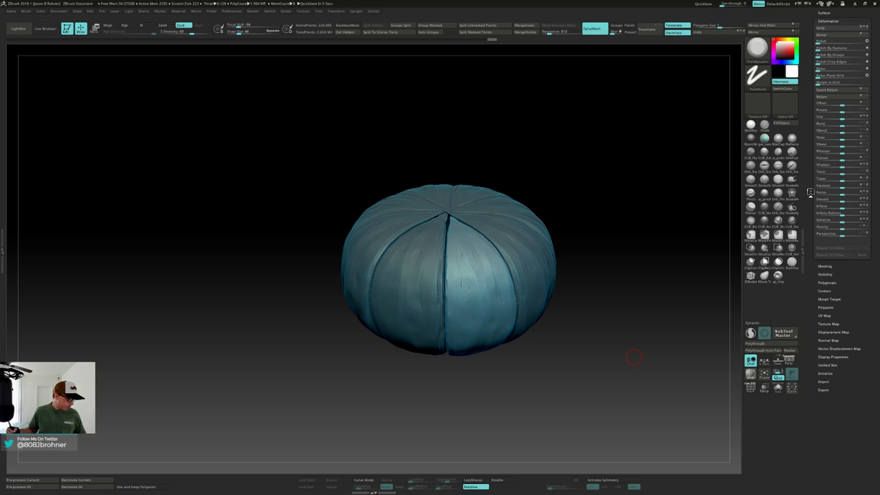
{"action": "left_click_drag", "start_coordinate": [609, 352], "coordinate": [610, 370]}
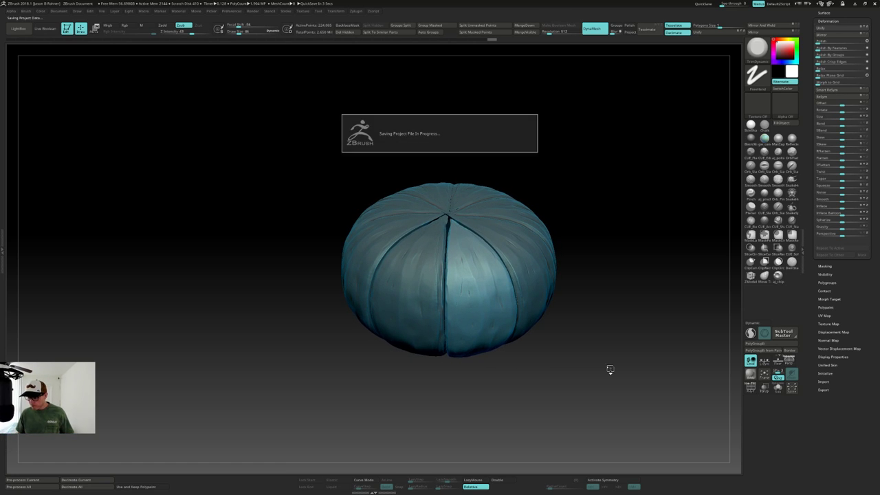
{"action": "left_click_drag", "start_coordinate": [616, 340], "coordinate": [580, 352], "text": "alt"}
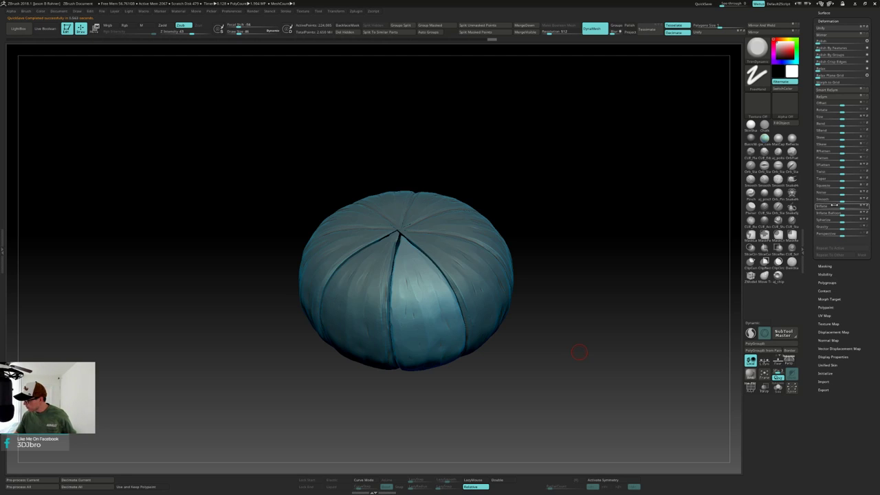
Try several Inflate amounts on the freshly bevelled wedge and undo each one.
{"action": "left_click", "coordinate": [826, 206]}
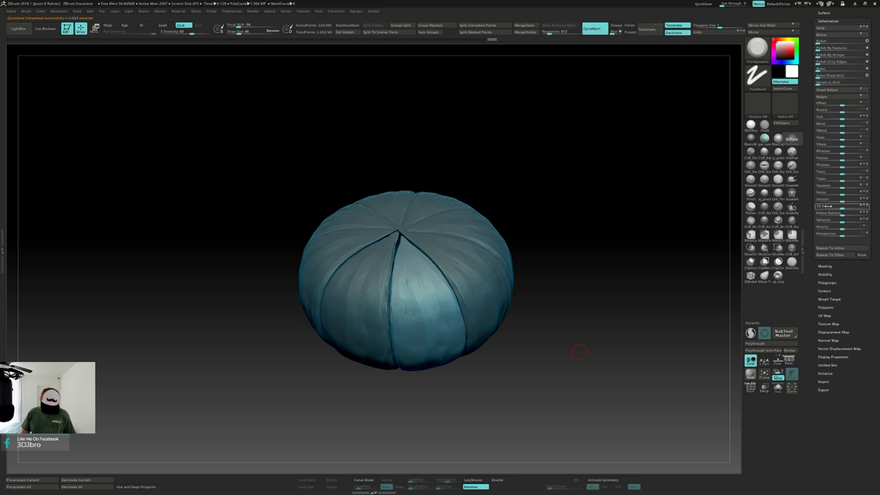
{"action": "key", "text": "Return"}
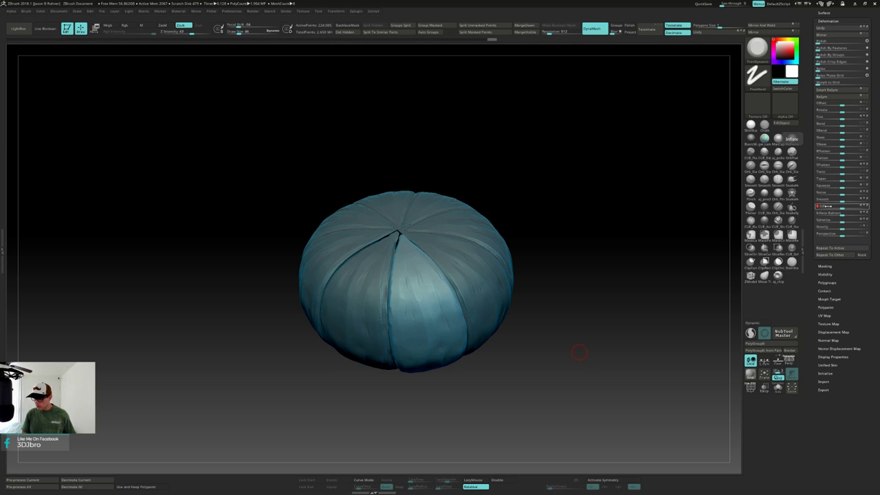
{"action": "key", "text": "ctrl+z"}
{"action": "left_click", "coordinate": [823, 207]}
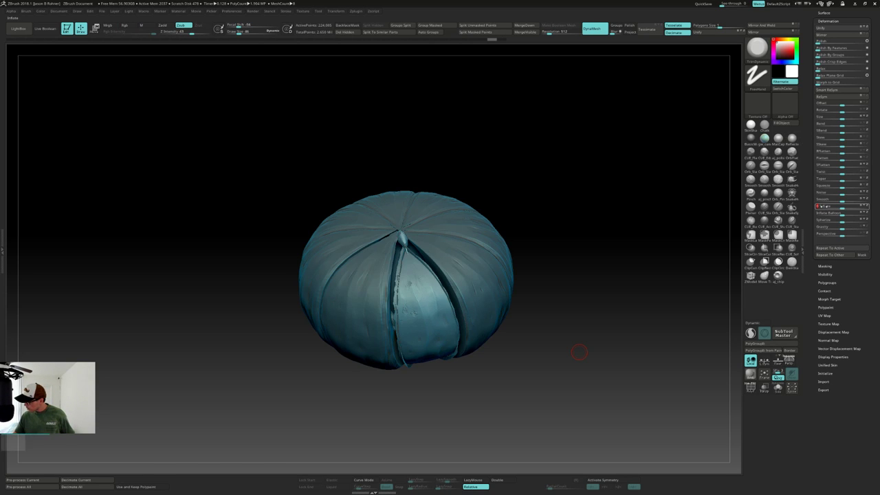
{"action": "key", "text": "ctrl+z"}
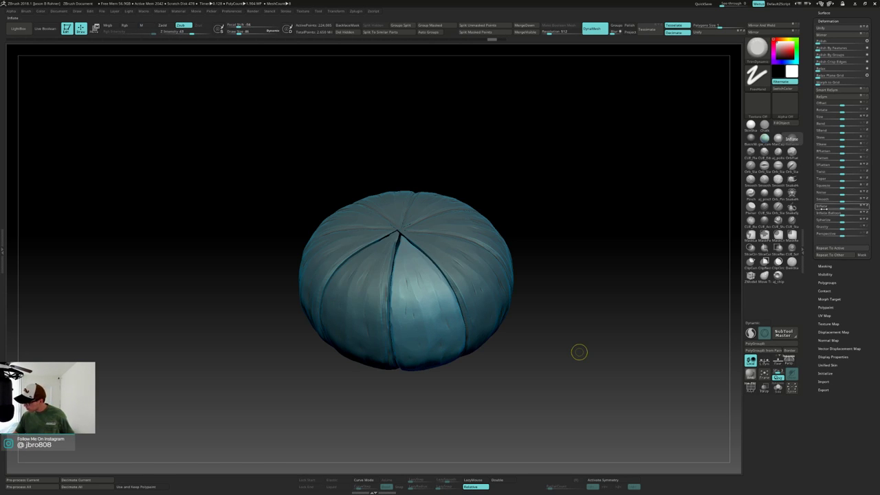
{"action": "left_click", "coordinate": [825, 207]}
{"action": "key", "text": "ctrl+z"}
Inflate the freshly bevelled wedge slightly to narrow its seams, and select the adjacent wedge.
{"action": "left_click", "coordinate": [826, 206]}
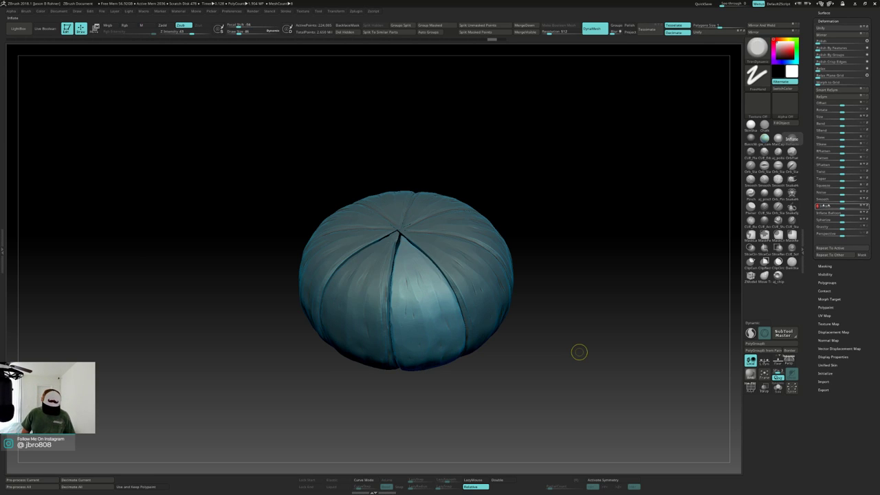
{"action": "key", "text": "Return"}
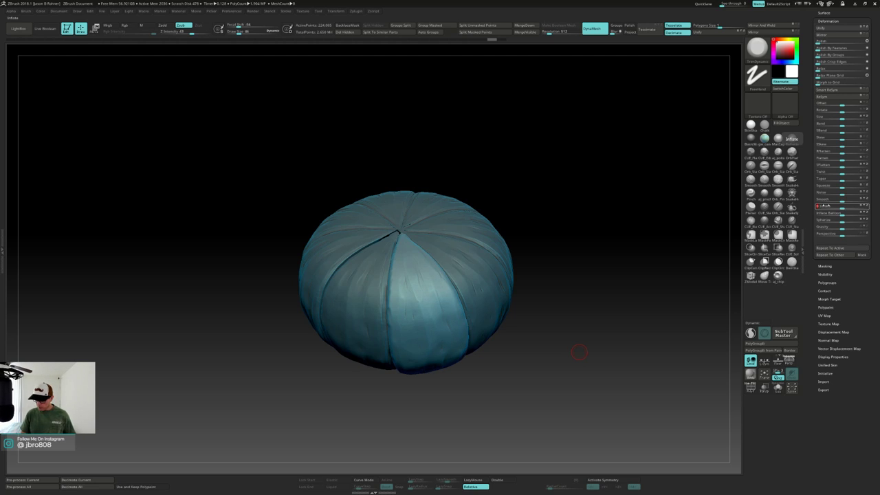
{"action": "left_click_drag", "start_coordinate": [579, 352], "coordinate": [546, 322]}
{"action": "key", "text": "ctrl+shift+z"}
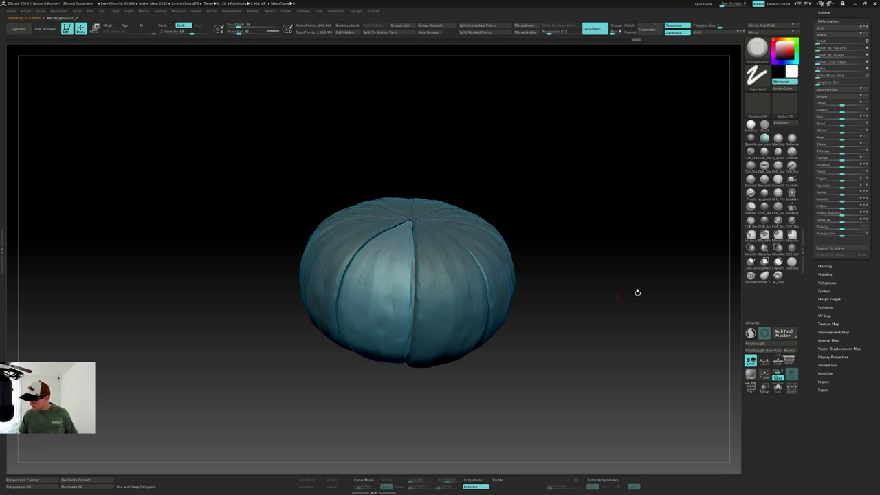
Try Inflate on the selected adjacent wedge and undo the attempts.
{"action": "left_click", "coordinate": [826, 207]}
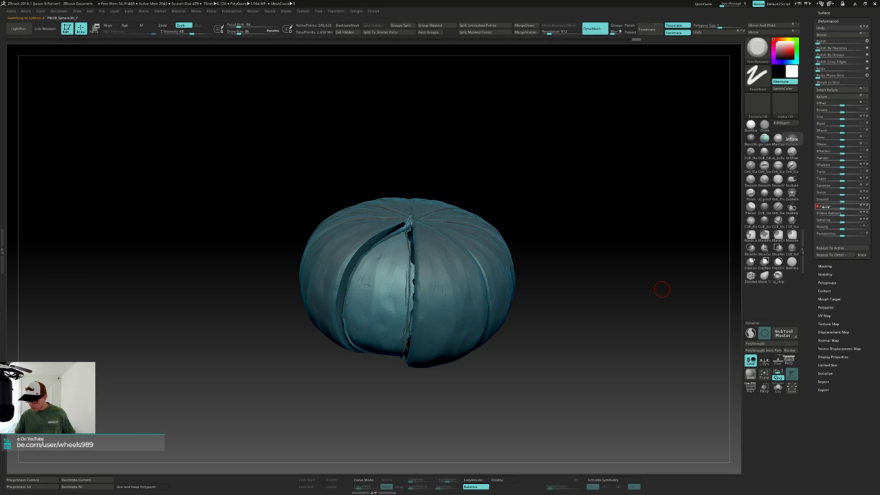
{"action": "key", "text": "ctrl+z"}
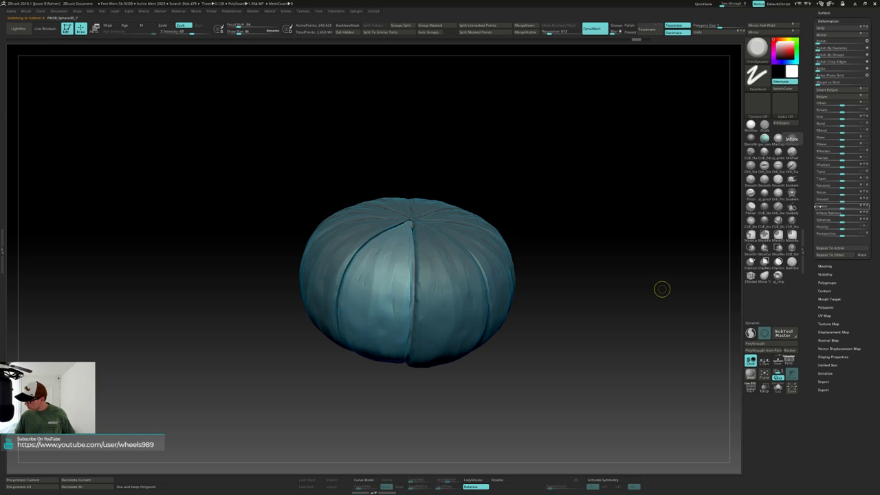
{"action": "key", "text": "ctrl+shift+z"}
{"action": "key", "text": "ctrl+z"}
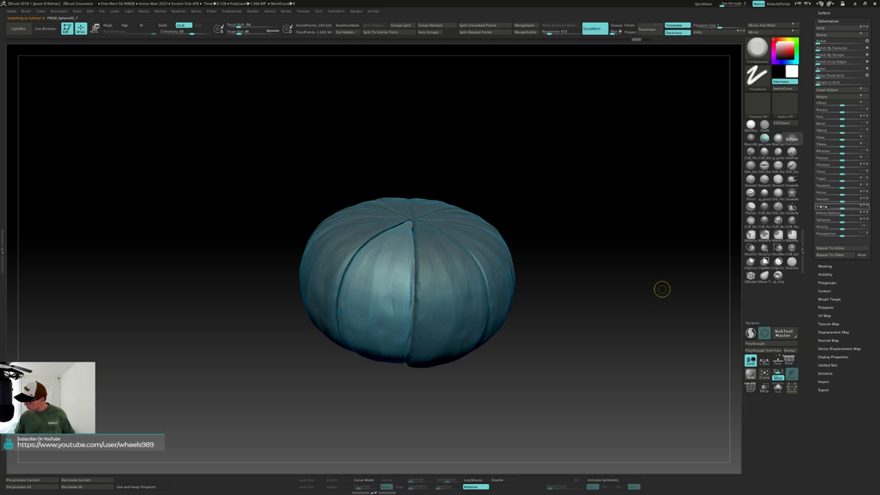
{"action": "key", "text": "ctrl+shift+z"}
{"action": "key", "text": "ctrl+z"}
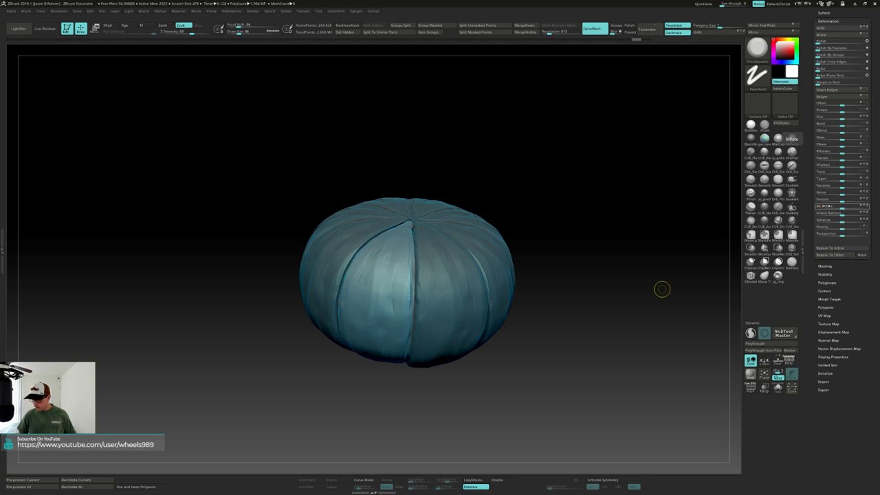
Inflate the adjacent wedge slightly, and remesh both inflated wedges with DynaMesh.
{"action": "key", "text": "ctrl+shift+z"}
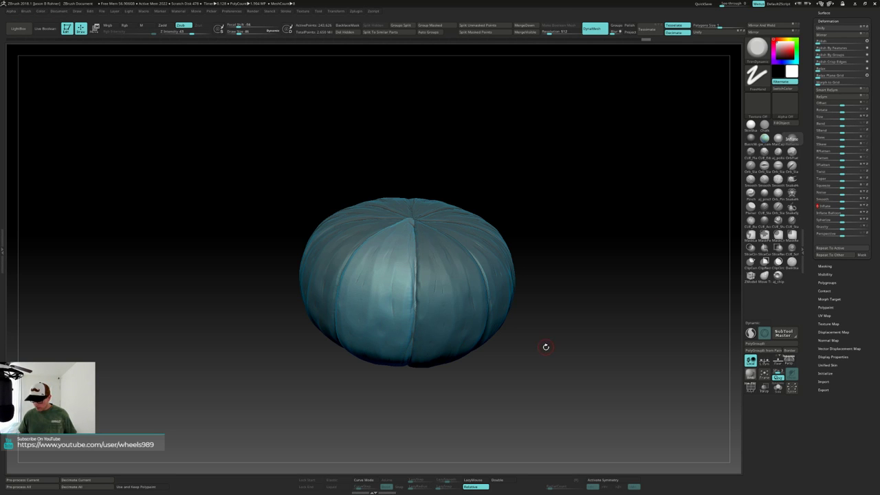
{"action": "mouse_move", "coordinate": [546, 348]}
{"action": "left_mouse_down"}
{"action": "mouse_move", "coordinate": [551, 329]}
{"action": "mouse_move", "coordinate": [540, 356]}
{"action": "mouse_move", "coordinate": [544, 264]}
{"action": "mouse_move", "coordinate": [544, 323]}
{"action": "mouse_move", "coordinate": [547, 306]}
{"action": "left_mouse_up"}
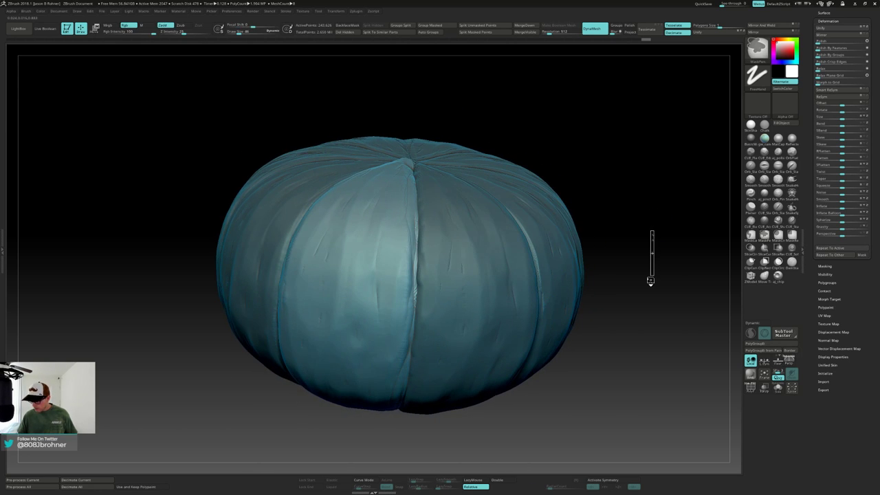
{"action": "left_click", "coordinate": [559, 286], "text": "alt"}
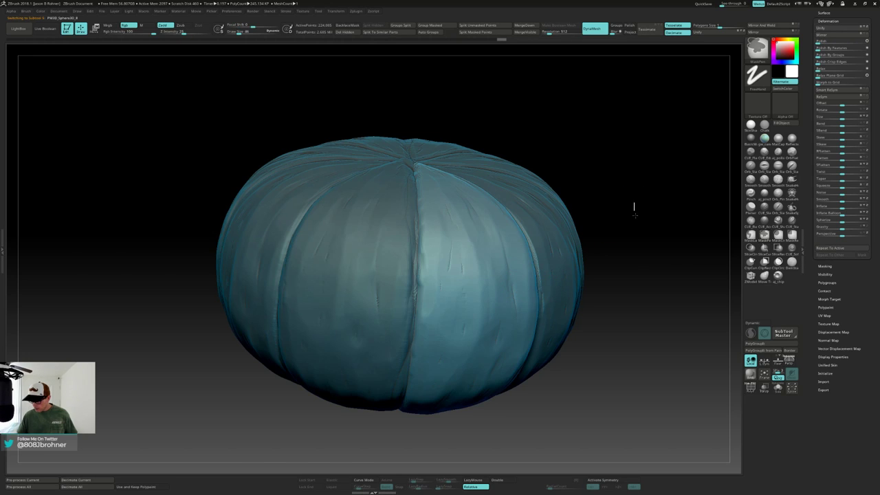
{"action": "mouse_move", "coordinate": [629, 232]}
{"action": "left_mouse_down"}
{"action": "mouse_move", "coordinate": [625, 216]}
{"action": "mouse_move", "coordinate": [607, 224]}
{"action": "mouse_move", "coordinate": [609, 196]}
{"action": "mouse_move", "coordinate": [598, 261]}
{"action": "mouse_move", "coordinate": [587, 233]}
{"action": "mouse_move", "coordinate": [583, 245]}
{"action": "mouse_move", "coordinate": [585, 231]}
{"action": "mouse_move", "coordinate": [589, 252]}
{"action": "mouse_move", "coordinate": [496, 272]}
{"action": "mouse_move", "coordinate": [524, 248]}
{"action": "left_mouse_up"}
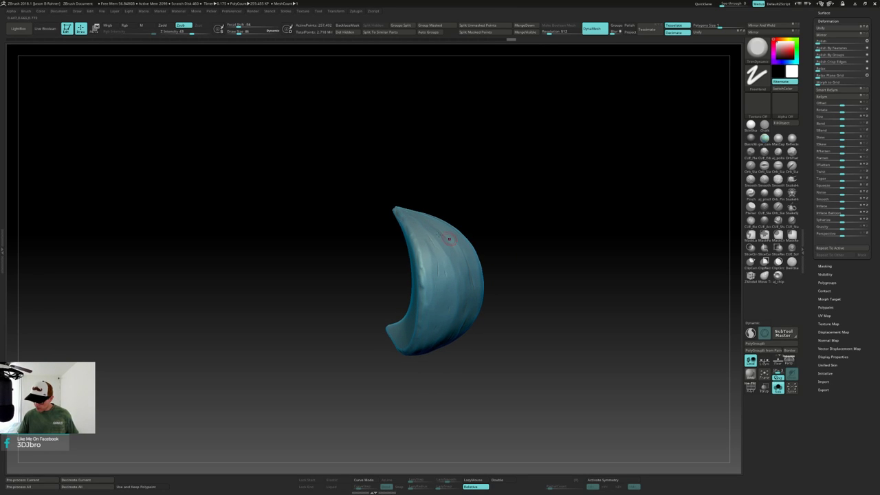
Enlarge the TrimDynamic brush and trim the tip and one long bevelled edge of the isolated wedge.
{"action": "key", "text": "s"}
{"action": "mouse_move", "coordinate": [448, 175]}
{"action": "left_mouse_down"}
{"action": "mouse_move", "coordinate": [446, 200]}
{"action": "mouse_move", "coordinate": [440, 186]}
{"action": "left_mouse_up"}
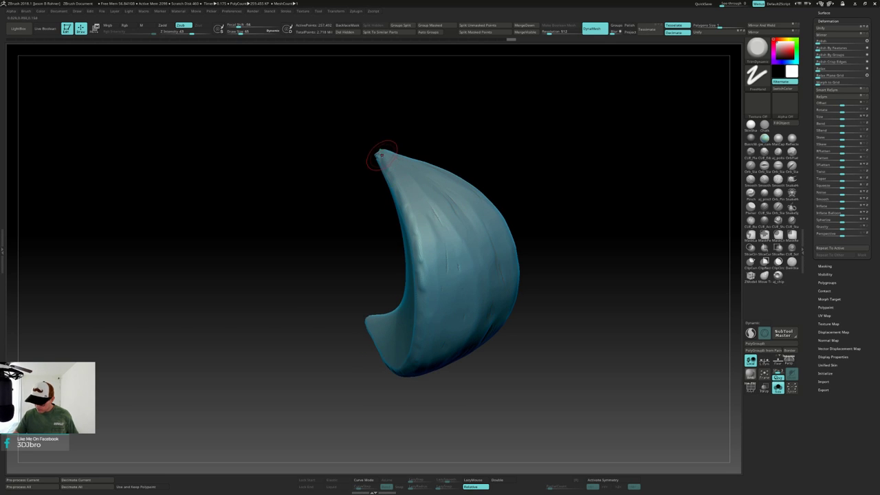
{"action": "left_click_drag", "start_coordinate": [390, 198], "coordinate": [399, 223]}
{"action": "left_click_drag", "start_coordinate": [343, 234], "coordinate": [333, 278]}
{"action": "left_click_drag", "start_coordinate": [412, 225], "coordinate": [420, 294]}
{"action": "right_click_drag", "start_coordinate": [420, 294], "coordinate": [426, 265]}
{"action": "left_click_drag", "start_coordinate": [425, 266], "coordinate": [421, 284]}
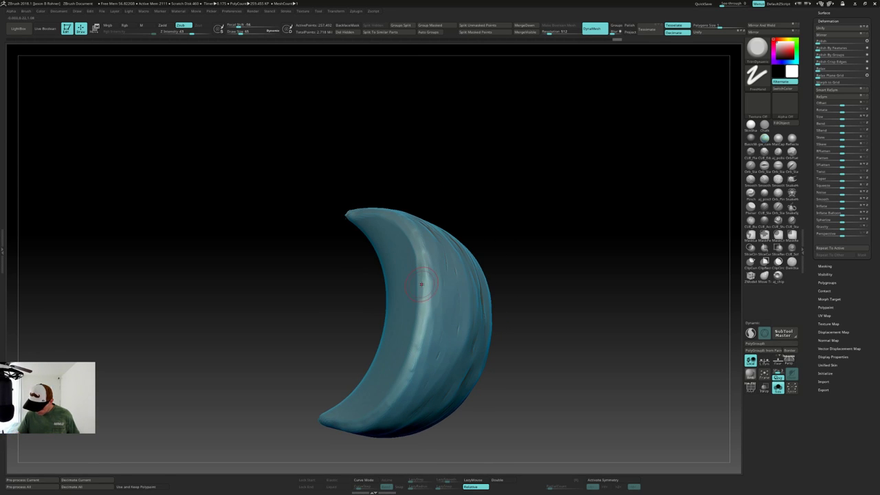
Trim the remaining bevelled edges of the isolated wedge, including its opposite side and lower tip.
{"action": "right_click_drag", "start_coordinate": [411, 253], "coordinate": [437, 258]}
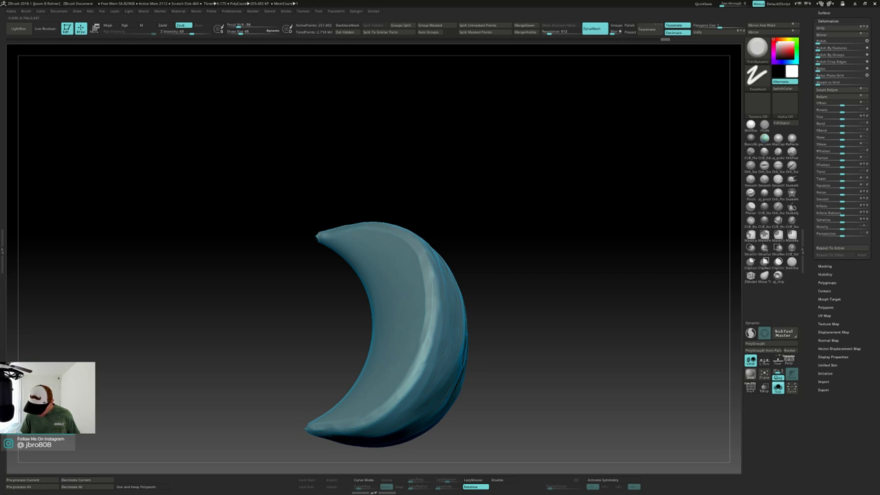
{"action": "mouse_move", "coordinate": [424, 325]}
{"action": "right_mouse_down"}
{"action": "mouse_move", "coordinate": [412, 314]}
{"action": "mouse_move", "coordinate": [550, 276]}
{"action": "mouse_move", "coordinate": [554, 223]}
{"action": "right_mouse_up"}
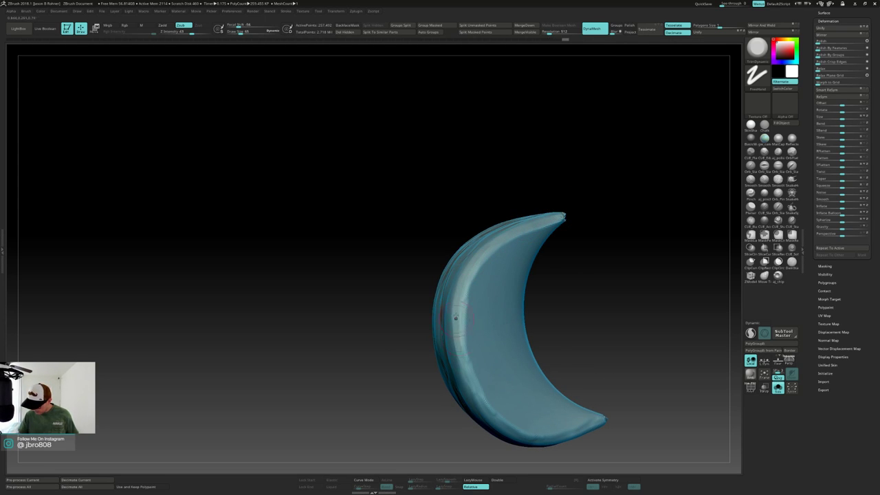
{"action": "right_click_drag", "start_coordinate": [459, 358], "coordinate": [421, 273], "text": "alt"}
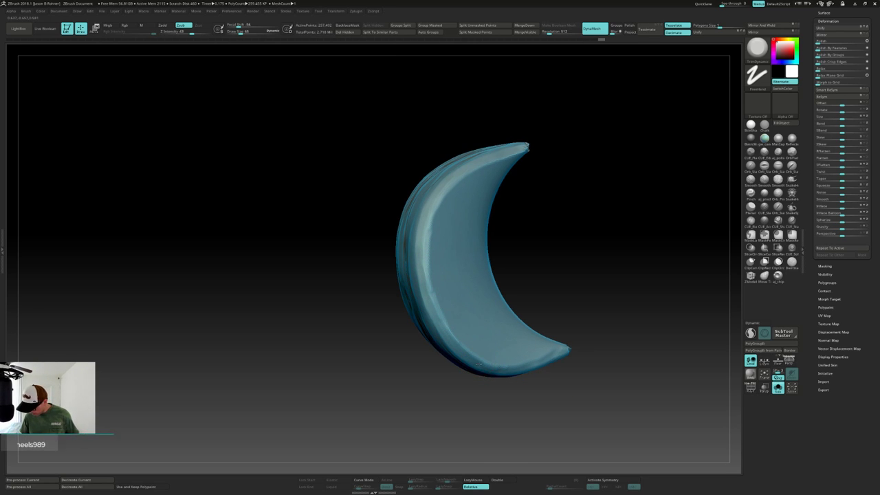
{"action": "left_click_drag", "start_coordinate": [575, 347], "coordinate": [556, 360]}
Show all wedges again and trim the selected wedge's seam edge from the stem area down to mid-height.
{"action": "mouse_move", "coordinate": [443, 110]}
{"action": "left_mouse_down"}
{"action": "mouse_move", "coordinate": [471, 180]}
{"action": "mouse_move", "coordinate": [451, 180]}
{"action": "mouse_move", "coordinate": [431, 239]}
{"action": "mouse_move", "coordinate": [418, 225]}
{"action": "left_mouse_up"}
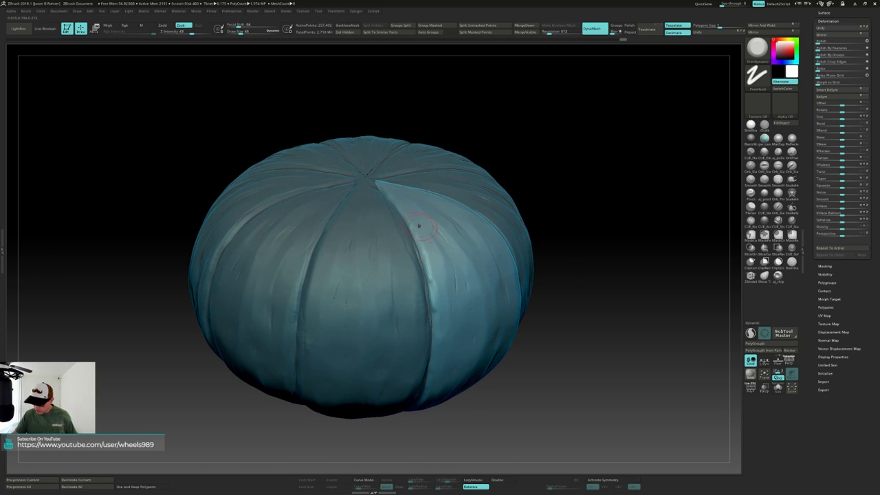
{"action": "left_click_drag", "start_coordinate": [383, 192], "coordinate": [391, 199]}
{"action": "left_click_drag", "start_coordinate": [450, 117], "coordinate": [429, 105]}
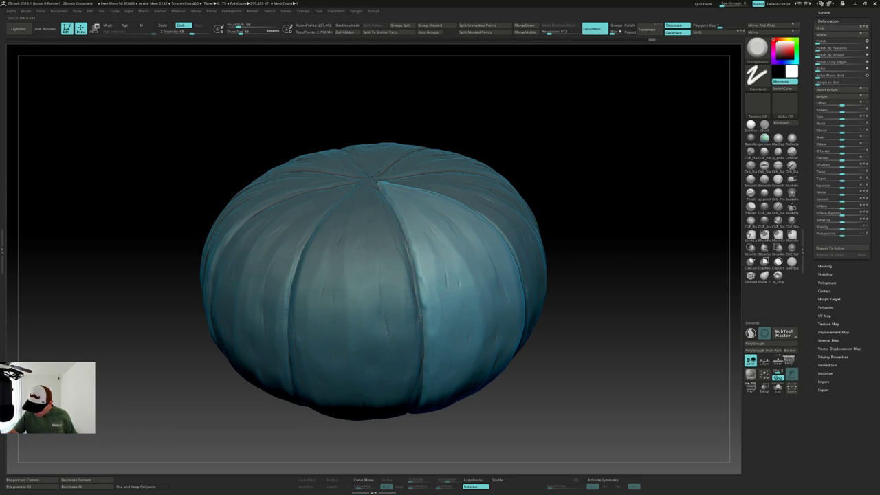
{"action": "left_click_drag", "start_coordinate": [410, 242], "coordinate": [416, 264]}
{"action": "right_click_drag", "start_coordinate": [415, 242], "coordinate": [409, 226]}
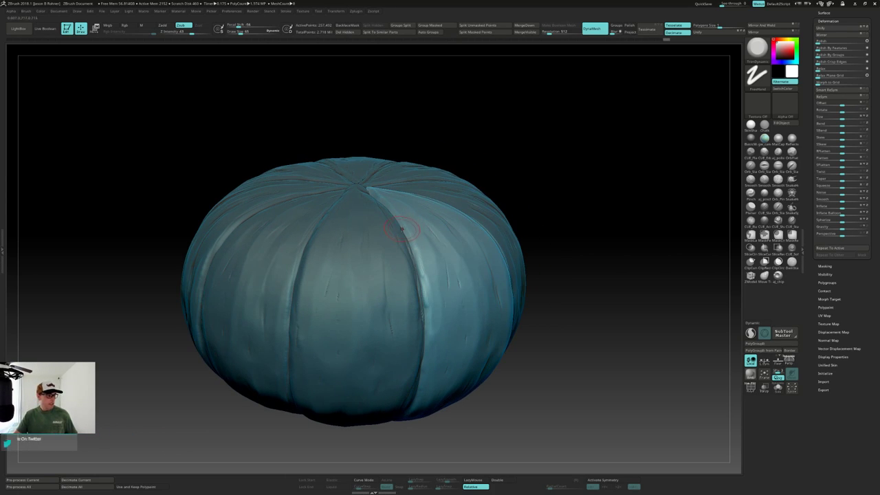
{"action": "left_click_drag", "start_coordinate": [402, 229], "coordinate": [407, 231]}
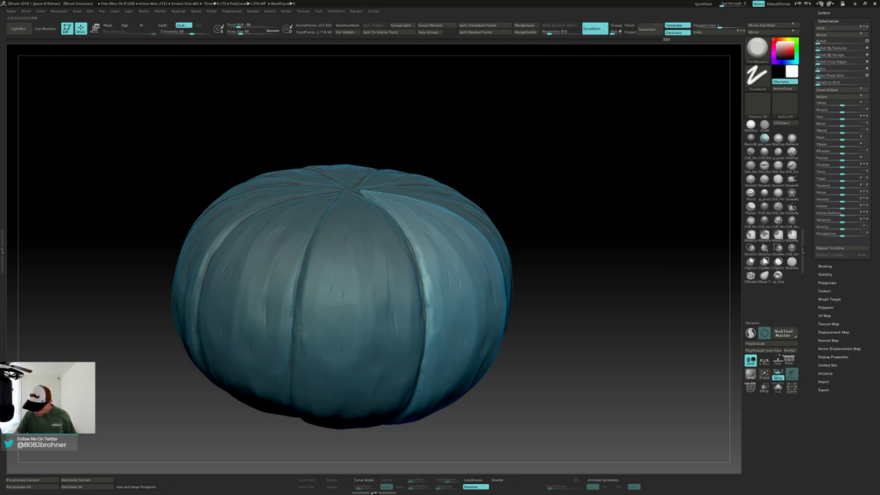
{"action": "mouse_move", "coordinate": [417, 264]}
{"action": "right_mouse_down"}
{"action": "mouse_move", "coordinate": [418, 253]}
{"action": "mouse_move", "coordinate": [417, 261]}
{"action": "right_mouse_up"}
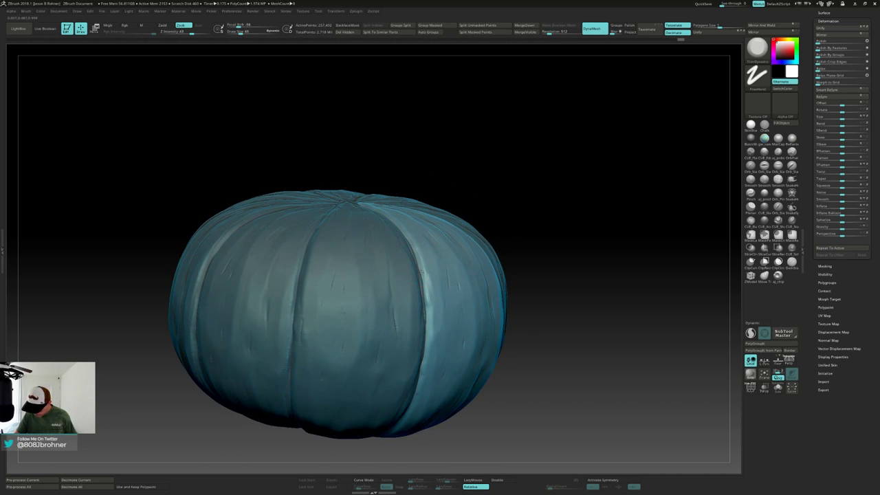
{"action": "left_click_drag", "start_coordinate": [420, 278], "coordinate": [423, 282]}
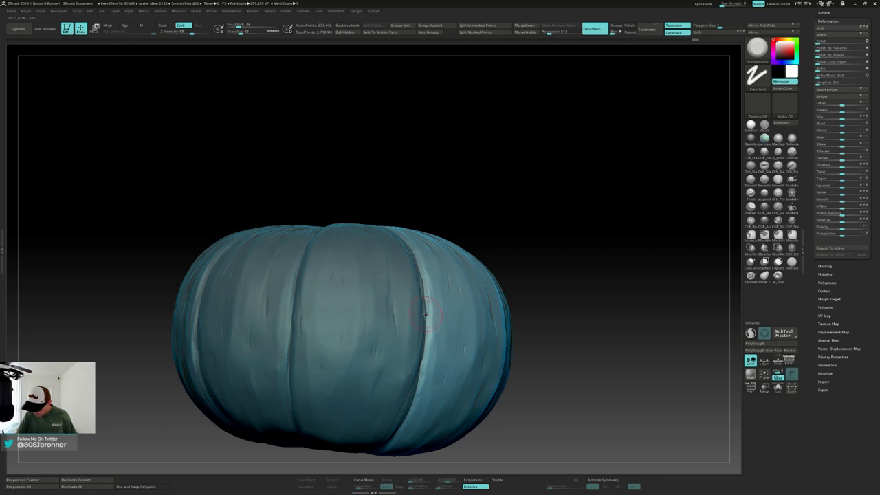
{"action": "left_click_drag", "start_coordinate": [425, 322], "coordinate": [437, 258]}
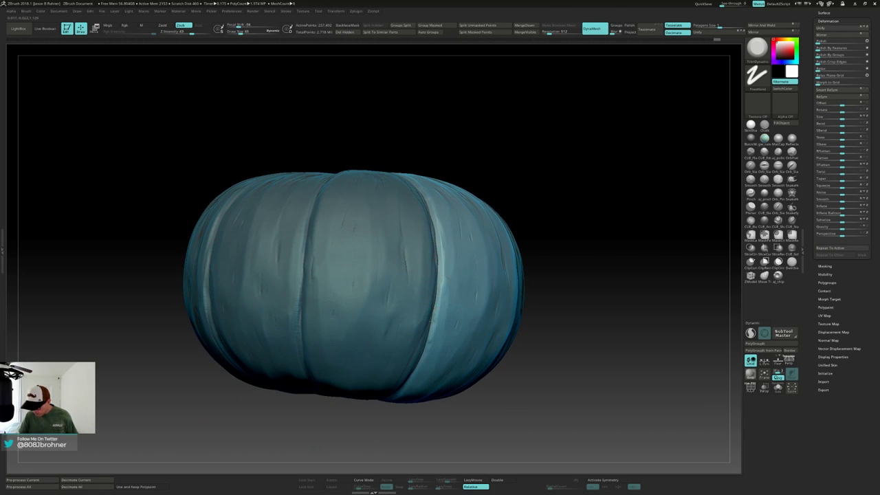
Trim the lower half of the same seam edge down to the centre of the pumpkin's underside.
{"action": "right_click_drag", "start_coordinate": [432, 321], "coordinate": [435, 306]}
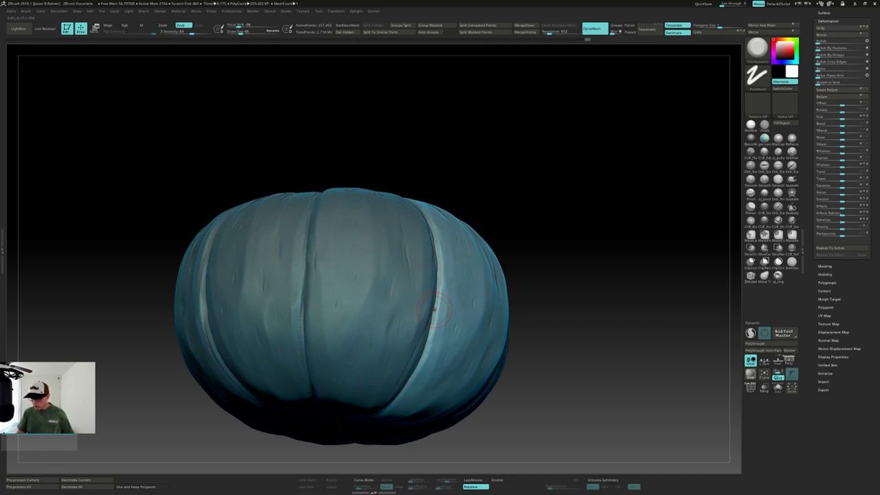
{"action": "right_click_drag", "start_coordinate": [432, 321], "coordinate": [431, 301], "text": "alt"}
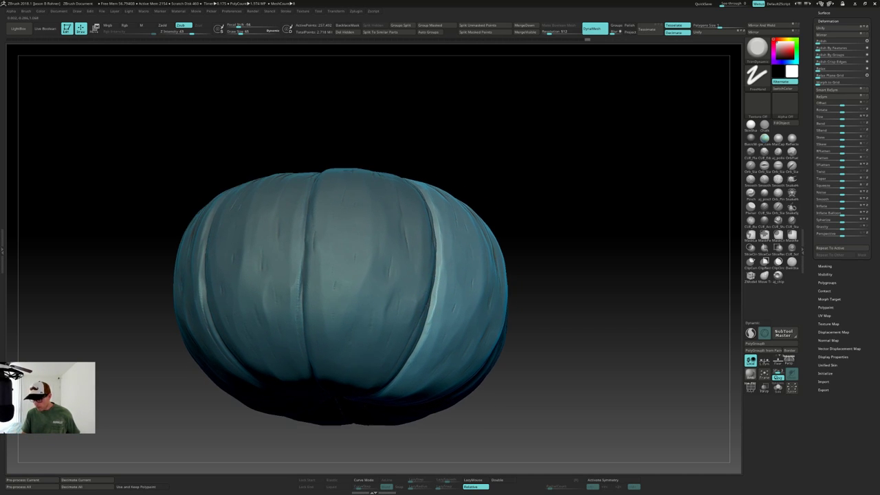
{"action": "left_click_drag", "start_coordinate": [431, 301], "coordinate": [416, 342]}
{"action": "right_click_drag", "start_coordinate": [416, 350], "coordinate": [419, 335]}
{"action": "left_click_drag", "start_coordinate": [407, 363], "coordinate": [412, 317]}
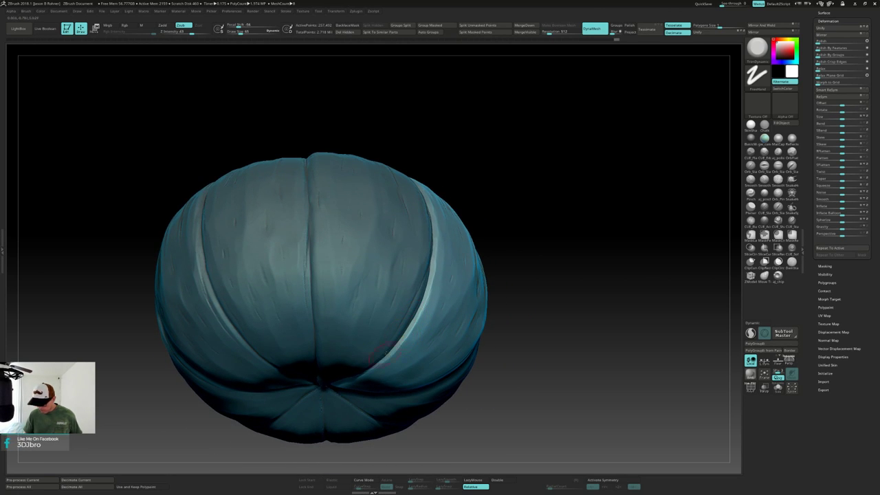
{"action": "left_click_drag", "start_coordinate": [379, 362], "coordinate": [354, 372]}
{"action": "right_click_drag", "start_coordinate": [352, 369], "coordinate": [343, 303]}
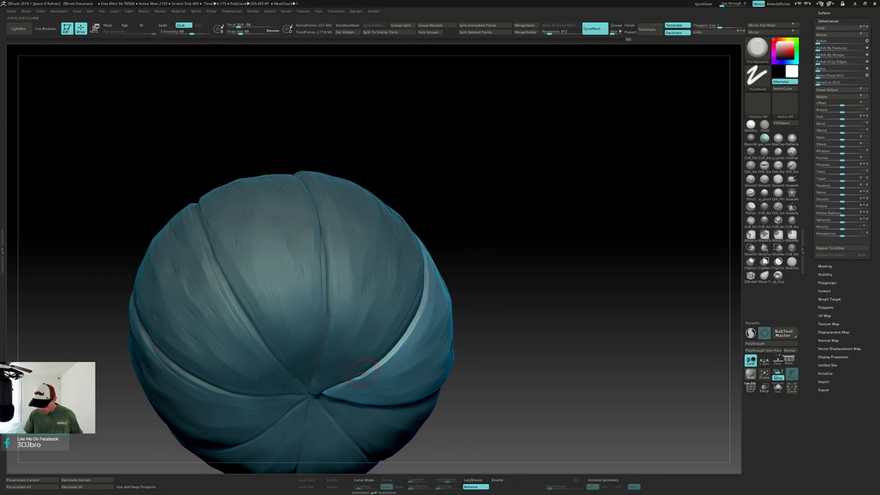
Select another wedge and trim its bevelled seam edge from the stem area to the underside with TrimDynamic.
{"action": "mouse_move", "coordinate": [385, 354]}
{"action": "right_mouse_down"}
{"action": "mouse_move", "coordinate": [448, 264]}
{"action": "mouse_move", "coordinate": [454, 284]}
{"action": "mouse_move", "coordinate": [393, 255]}
{"action": "mouse_move", "coordinate": [413, 239]}
{"action": "mouse_move", "coordinate": [357, 331]}
{"action": "mouse_move", "coordinate": [353, 411]}
{"action": "right_mouse_up"}
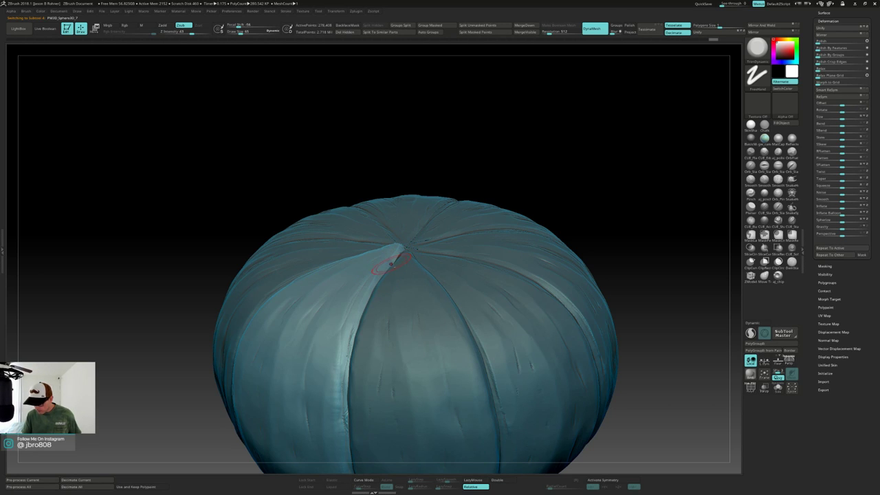
{"action": "right_click_drag", "start_coordinate": [390, 263], "coordinate": [377, 244]}
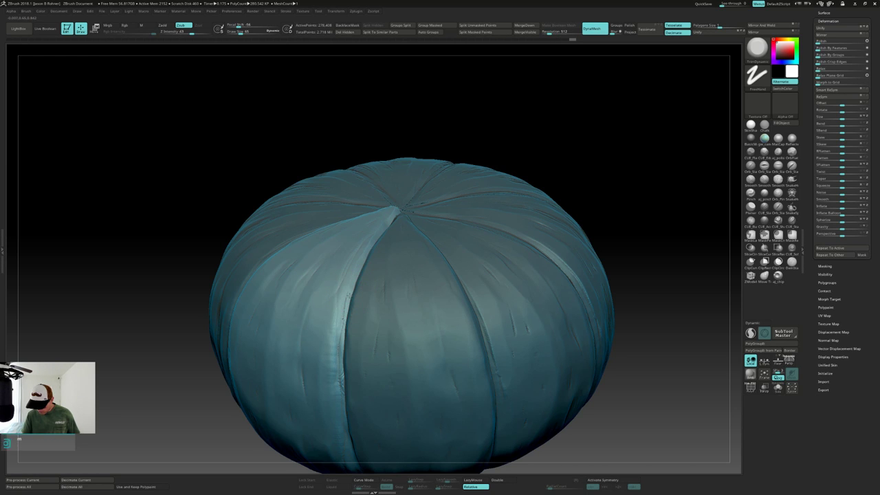
{"action": "right_click_drag", "start_coordinate": [347, 315], "coordinate": [347, 246]}
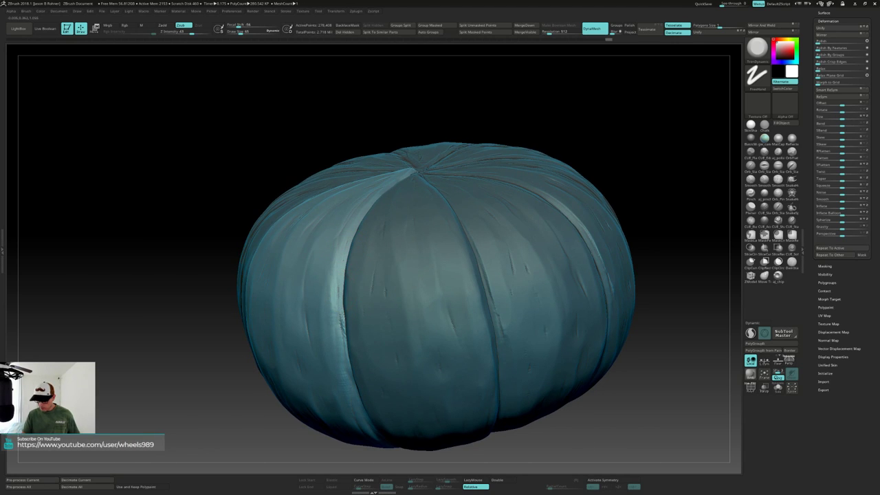
{"action": "right_click_drag", "start_coordinate": [342, 322], "coordinate": [337, 284]}
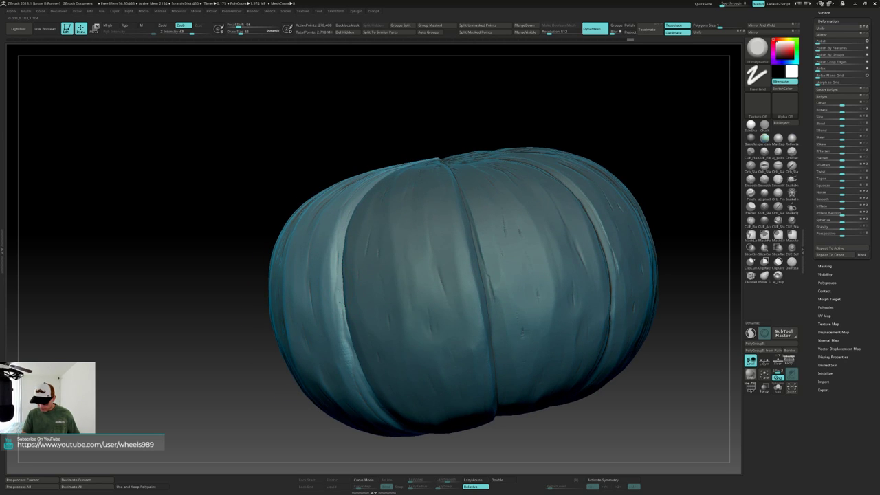
{"action": "right_click_drag", "start_coordinate": [348, 337], "coordinate": [337, 273]}
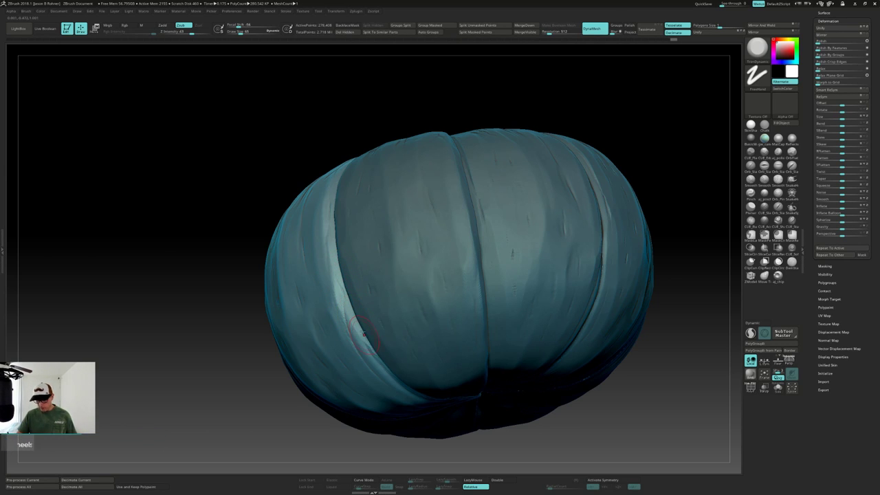
{"action": "right_click_drag", "start_coordinate": [373, 352], "coordinate": [367, 295]}
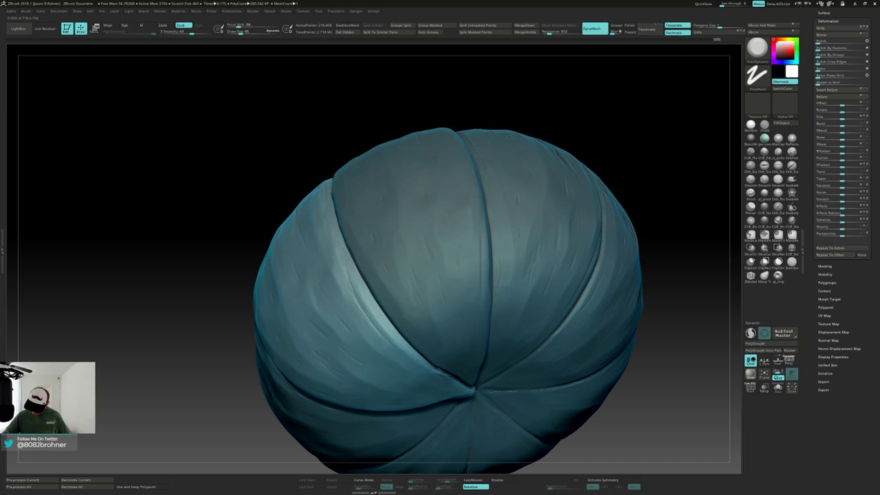
{"action": "right_click_drag", "start_coordinate": [470, 385], "coordinate": [471, 280]}
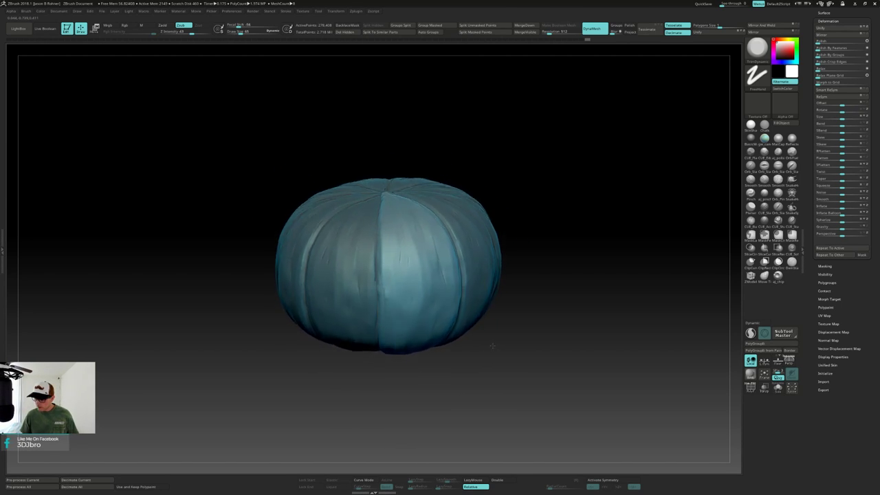
Smooth the selected wedge's edge along the front seam near the pumpkin's base.
{"action": "right_click_drag", "start_coordinate": [482, 338], "coordinate": [490, 320]}
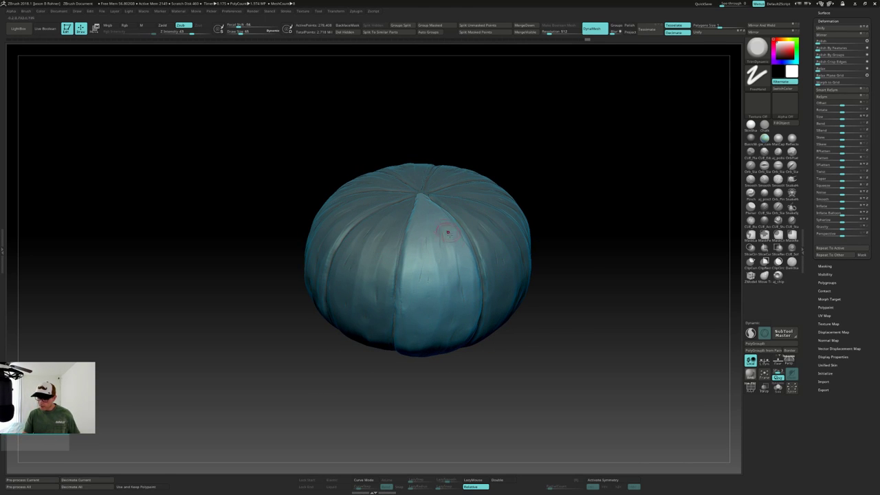
{"action": "right_click_drag", "start_coordinate": [447, 232], "coordinate": [445, 219]}
{"action": "mouse_move", "coordinate": [529, 292]}
{"action": "right_mouse_down"}
{"action": "mouse_move", "coordinate": [491, 271]}
{"action": "mouse_move", "coordinate": [534, 279]}
{"action": "mouse_move", "coordinate": [536, 310]}
{"action": "mouse_move", "coordinate": [548, 265]}
{"action": "mouse_move", "coordinate": [530, 261]}
{"action": "right_mouse_up"}
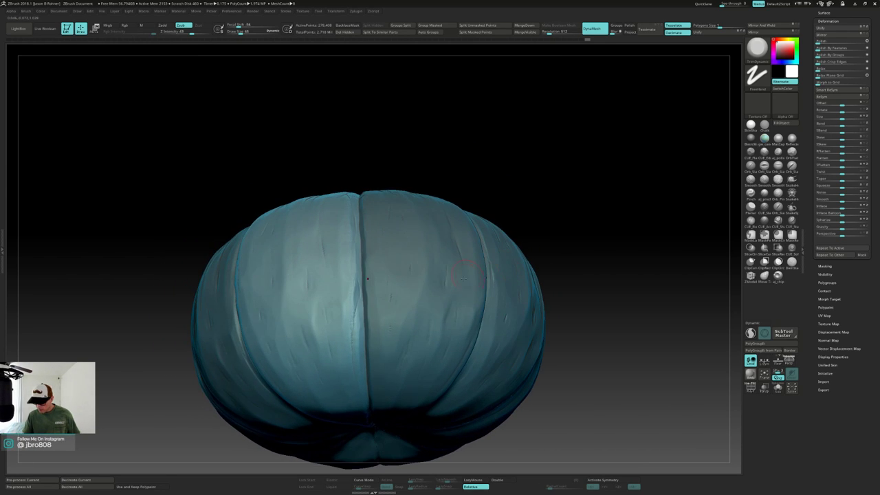
{"action": "key", "text": "shift"}
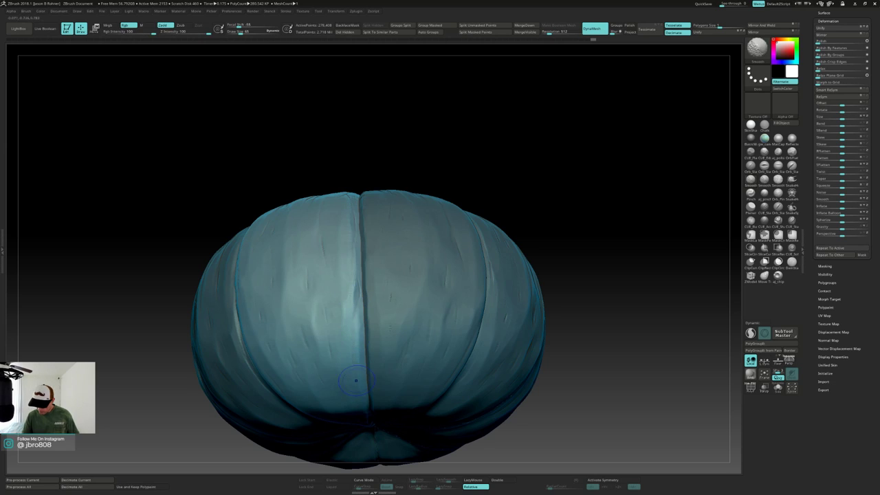
{"action": "mouse_move", "coordinate": [352, 322]}
{"action": "right_mouse_down"}
{"action": "mouse_move", "coordinate": [443, 320]}
{"action": "mouse_move", "coordinate": [440, 296]}
{"action": "right_mouse_up"}
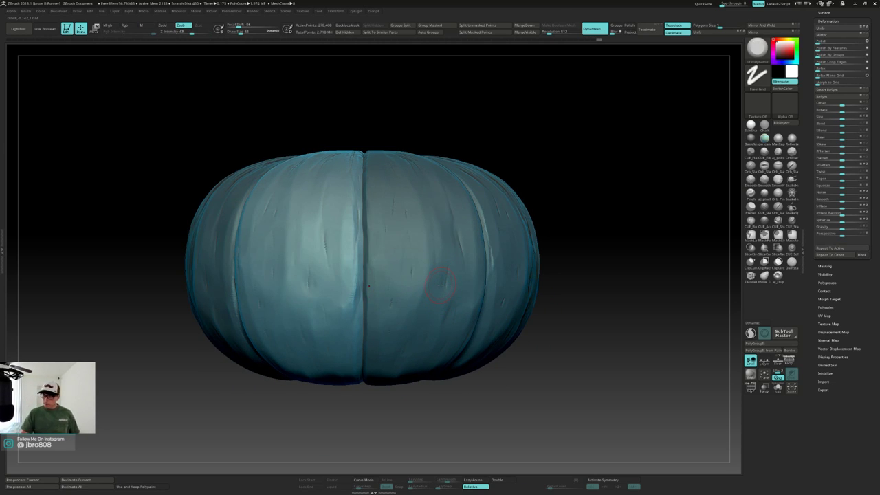
{"action": "right_click_drag", "start_coordinate": [440, 285], "coordinate": [397, 220]}
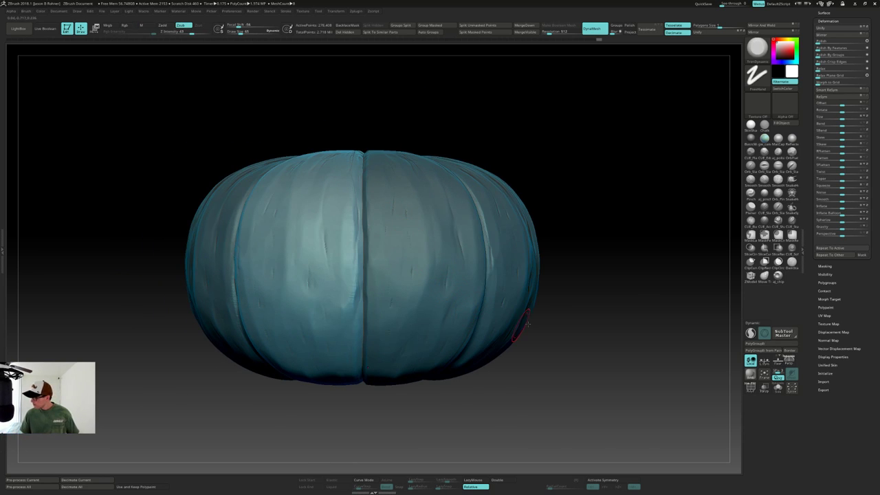
Polish the upper face of the selected wedge with an enlarged aj_polish brush and remesh it with DynaMesh.
{"action": "left_click", "coordinate": [792, 152]}
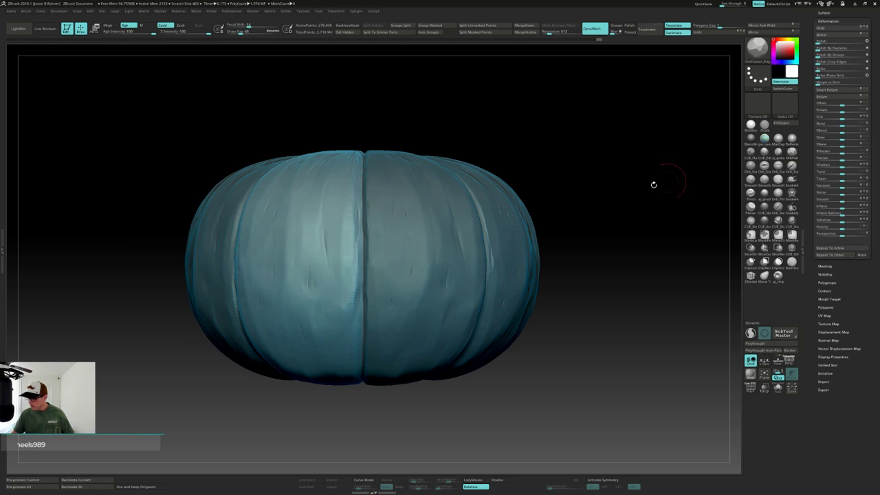
{"action": "right_click_drag", "start_coordinate": [654, 183], "coordinate": [388, 195]}
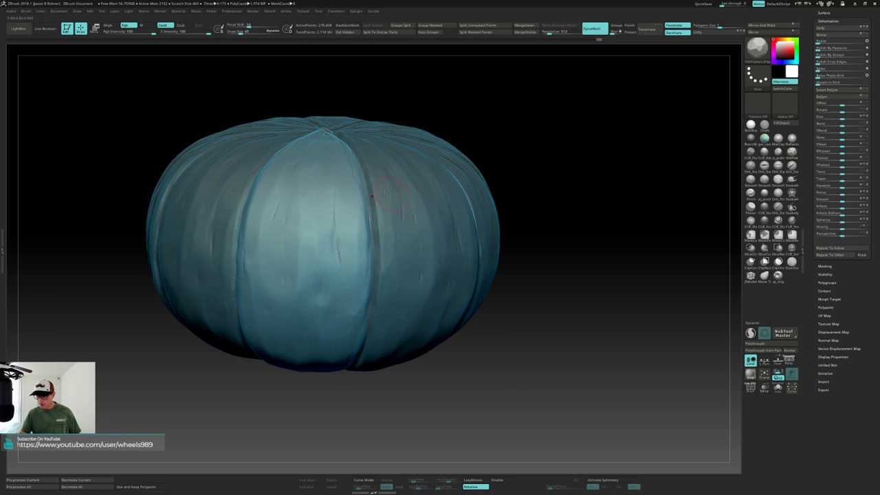
{"action": "left_click", "coordinate": [778, 152]}
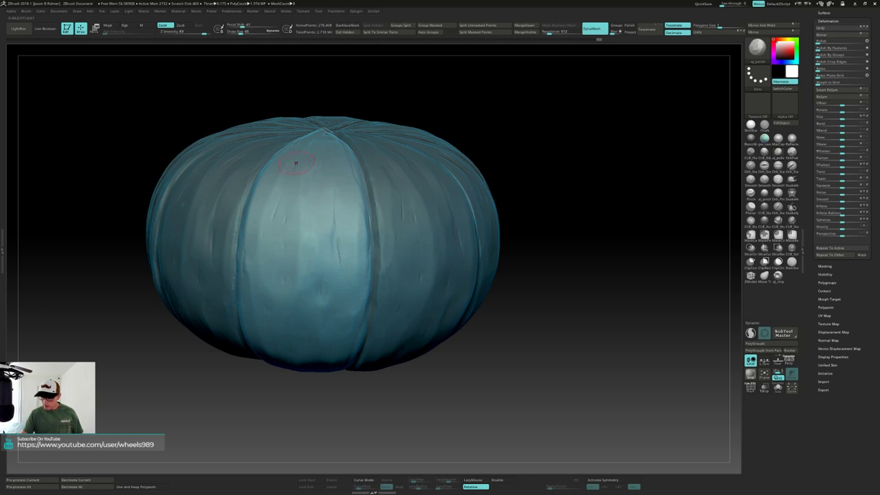
{"action": "left_click_drag", "start_coordinate": [296, 162], "coordinate": [302, 152]}
{"action": "key", "text": "s"}
{"action": "left_click_drag", "start_coordinate": [274, 194], "coordinate": [286, 193]}
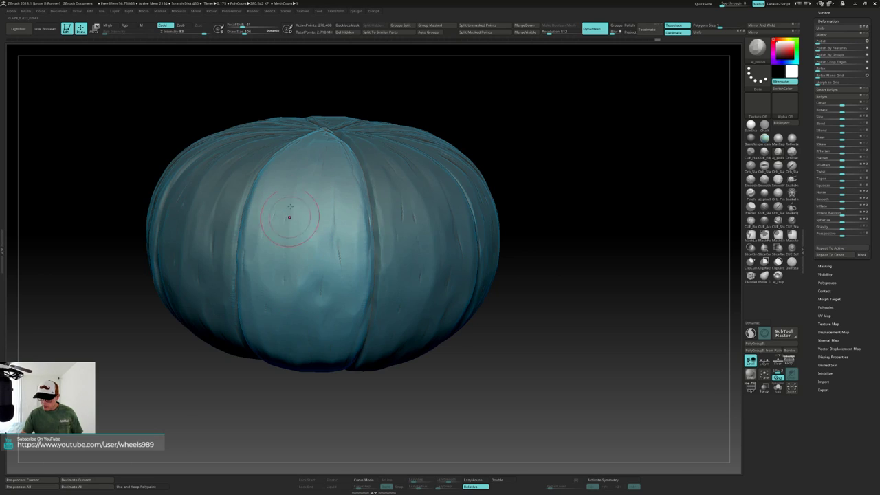
{"action": "left_click_drag", "start_coordinate": [552, 142], "coordinate": [568, 187], "text": "ctrl"}
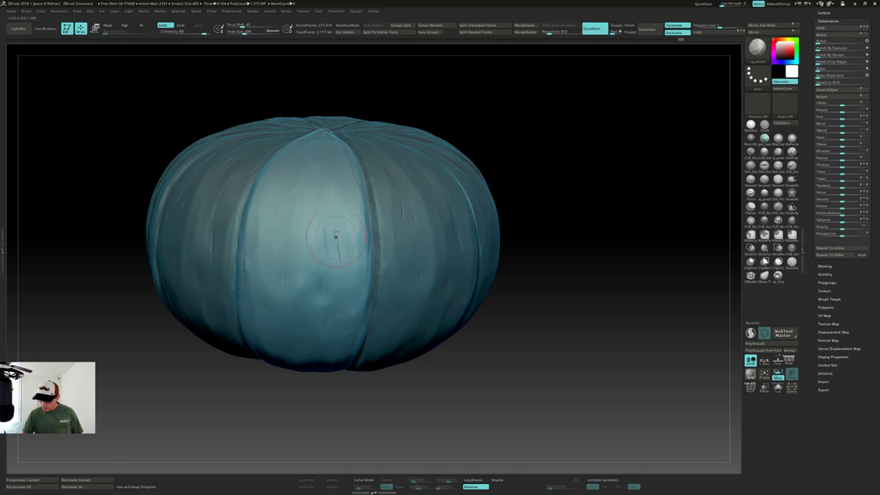
Increase the aj_polish brush size and polish the middle and lower face of the selected wedge.
{"action": "mouse_move", "coordinate": [323, 221]}
{"action": "left_mouse_down"}
{"action": "mouse_move", "coordinate": [324, 242]}
{"action": "mouse_move", "coordinate": [310, 232]}
{"action": "left_mouse_up"}
{"action": "key", "text": "s"}
{"action": "left_click", "coordinate": [304, 232]}
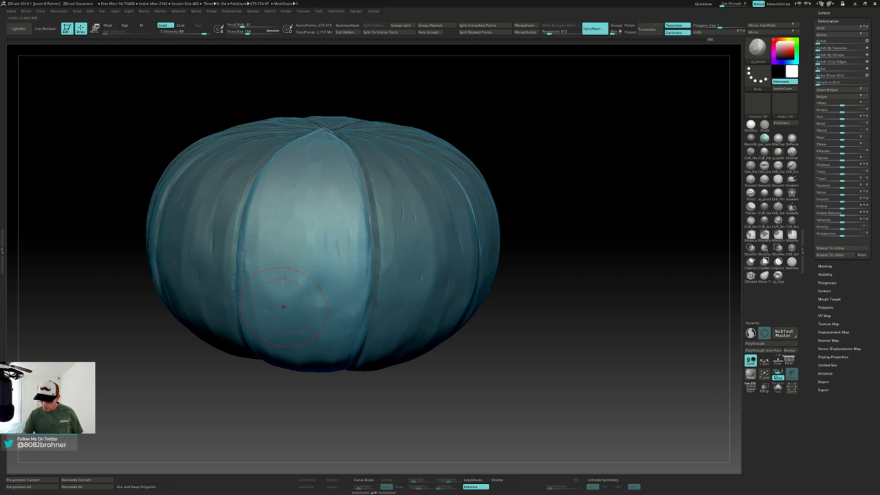
{"action": "right_click_drag", "start_coordinate": [284, 262], "coordinate": [275, 240]}
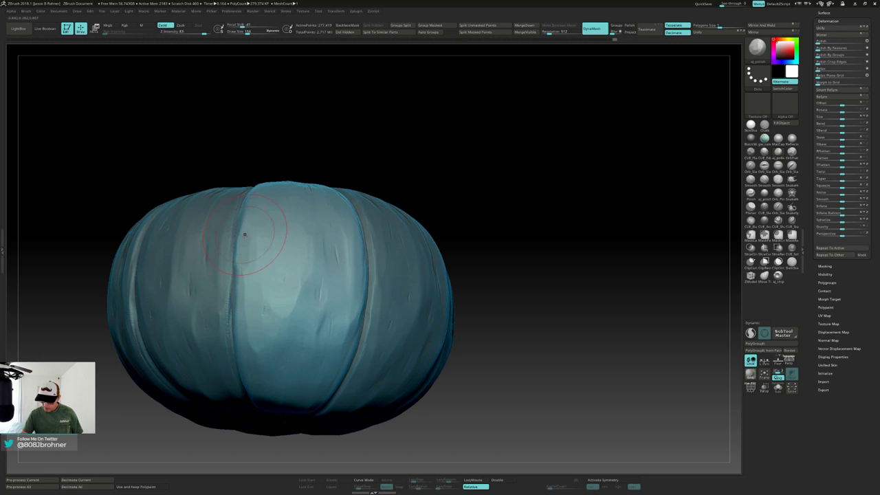
Polish the upper part of the front wedge with aj_polish, isolate the wedge, and continue polishing down its outer face.
{"action": "left_click_drag", "start_coordinate": [245, 234], "coordinate": [252, 217]}
{"action": "mouse_move", "coordinate": [251, 217]}
{"action": "right_mouse_down"}
{"action": "mouse_move", "coordinate": [268, 225]}
{"action": "mouse_move", "coordinate": [247, 227]}
{"action": "mouse_move", "coordinate": [248, 214]}
{"action": "right_mouse_up"}
{"action": "key", "text": "alt+s"}
{"action": "left_click_drag", "start_coordinate": [247, 214], "coordinate": [251, 188]}
{"action": "mouse_move", "coordinate": [247, 200]}
{"action": "right_mouse_down"}
{"action": "mouse_move", "coordinate": [262, 201]}
{"action": "mouse_move", "coordinate": [262, 218]}
{"action": "right_mouse_up"}
{"action": "left_click_drag", "start_coordinate": [259, 200], "coordinate": [263, 266]}
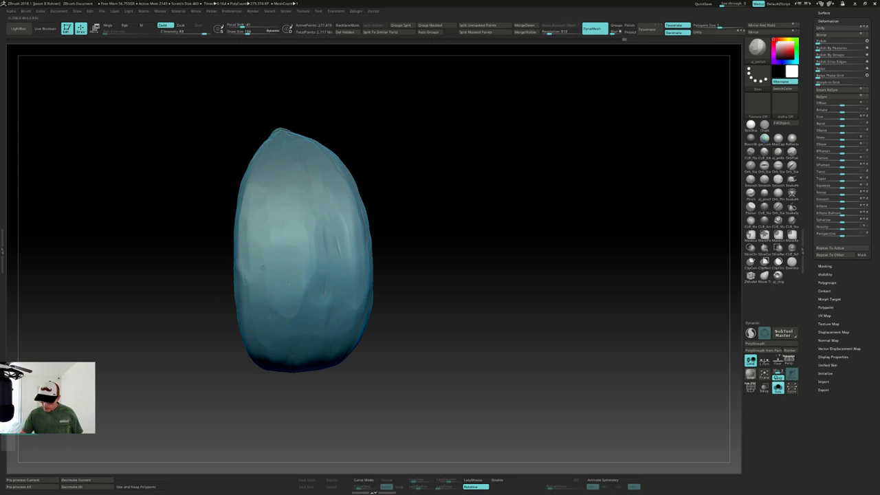
Polish the isolated wedge's outer face and the area along its seam edge down to the underside with aj_polish.
{"action": "right_click_drag", "start_coordinate": [262, 256], "coordinate": [250, 255]}
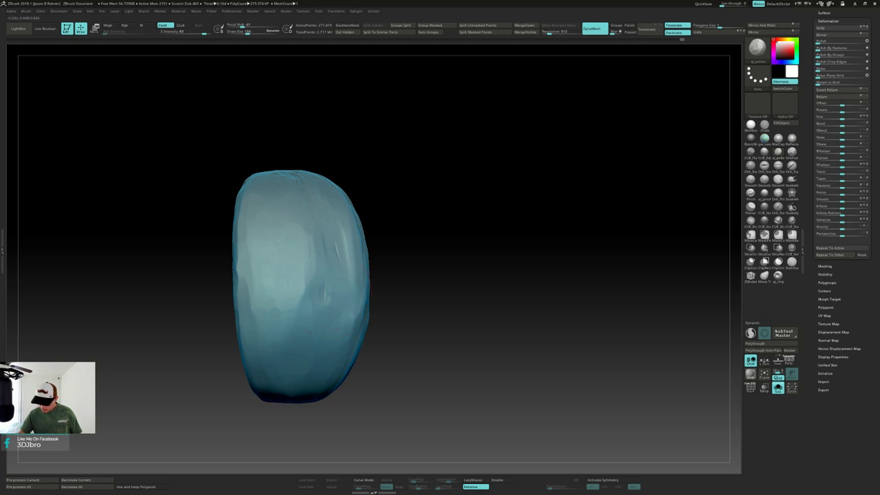
{"action": "right_click_drag", "start_coordinate": [323, 280], "coordinate": [322, 305]}
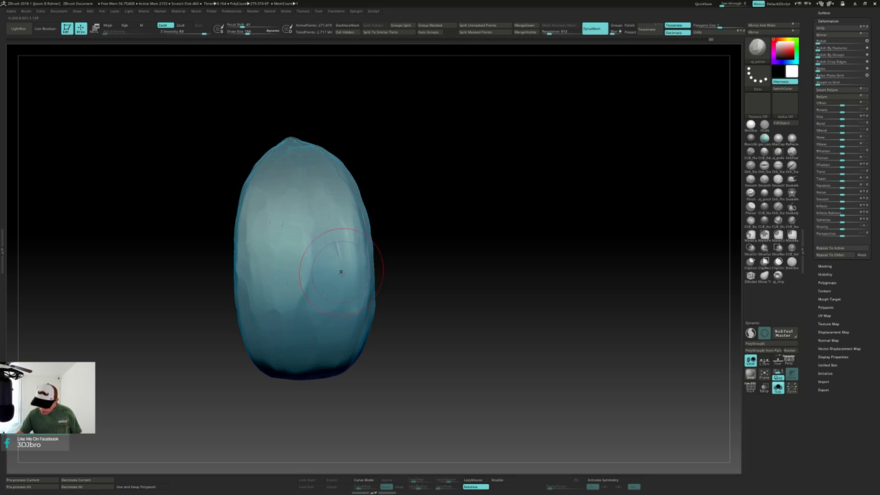
{"action": "mouse_move", "coordinate": [338, 228]}
{"action": "right_mouse_down"}
{"action": "mouse_move", "coordinate": [307, 248]}
{"action": "mouse_move", "coordinate": [324, 219]}
{"action": "right_mouse_up"}
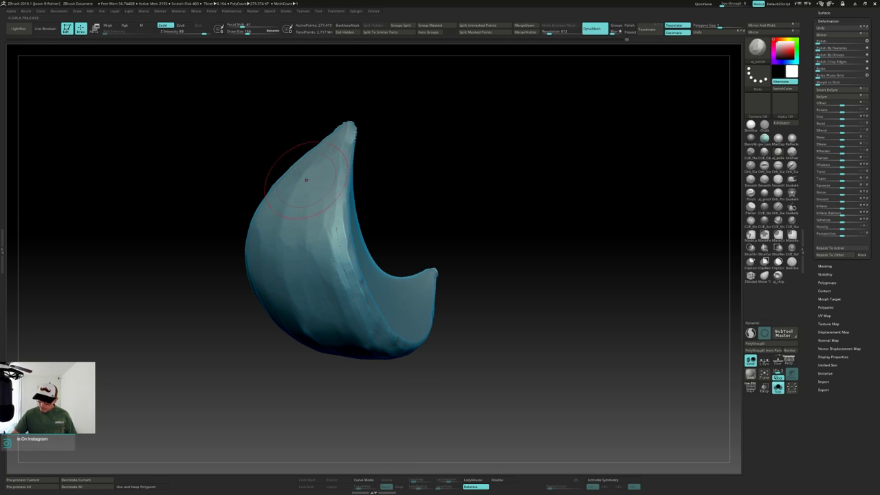
{"action": "right_click_drag", "start_coordinate": [306, 181], "coordinate": [314, 206]}
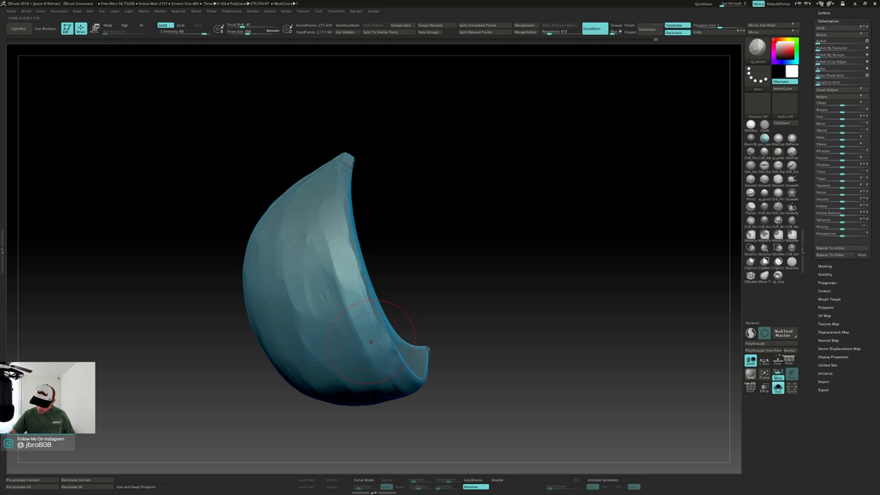
{"action": "right_click_drag", "start_coordinate": [396, 387], "coordinate": [475, 313]}
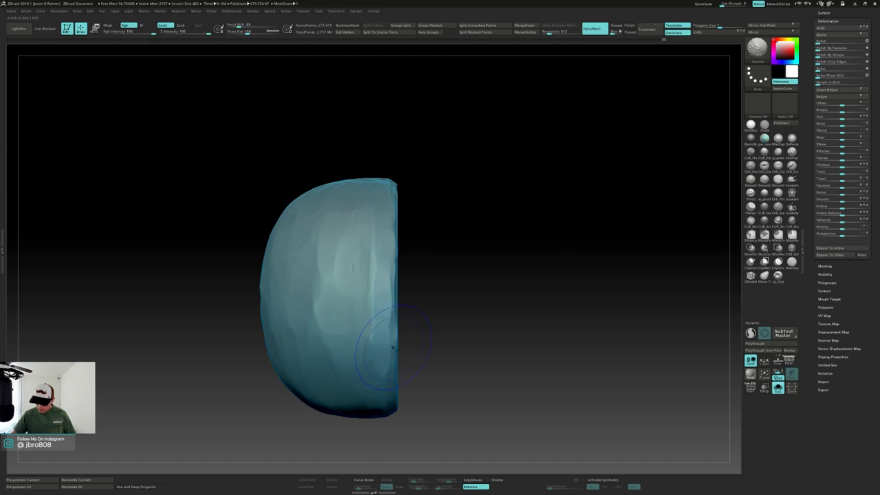
Bring back all pumpkin wedges from isolation and make the hidden stem subtool visible.
{"action": "key", "text": "alt+s"}
{"action": "mouse_move", "coordinate": [603, 308]}
{"action": "left_mouse_down", "text": "alt"}
{"action": "mouse_move", "coordinate": [556, 301]}
{"action": "mouse_move", "coordinate": [554, 330]}
{"action": "mouse_move", "coordinate": [554, 305]}
{"action": "mouse_move", "coordinate": [568, 330]}
{"action": "left_mouse_up", "text": "alt"}
{"action": "right_click_drag", "start_coordinate": [572, 345], "coordinate": [574, 335]}
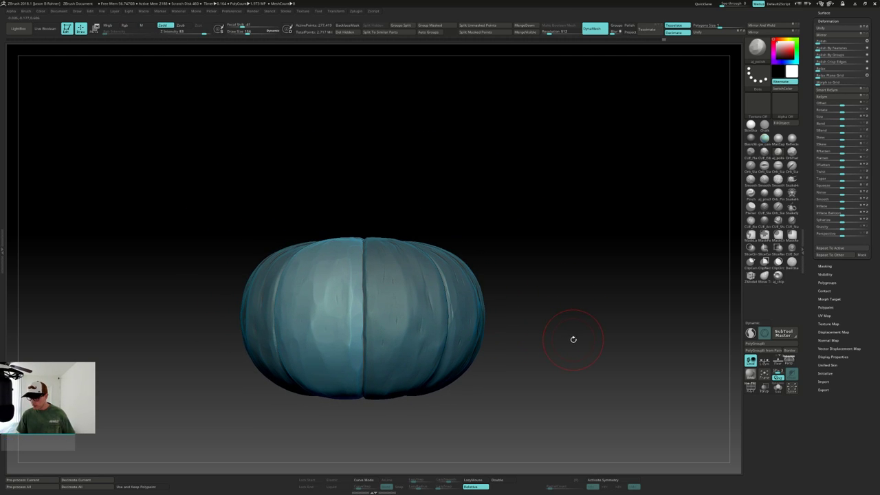
{"action": "scroll", "coordinate": [850, 118], "scroll_direction": "up", "scroll_amount": 10}
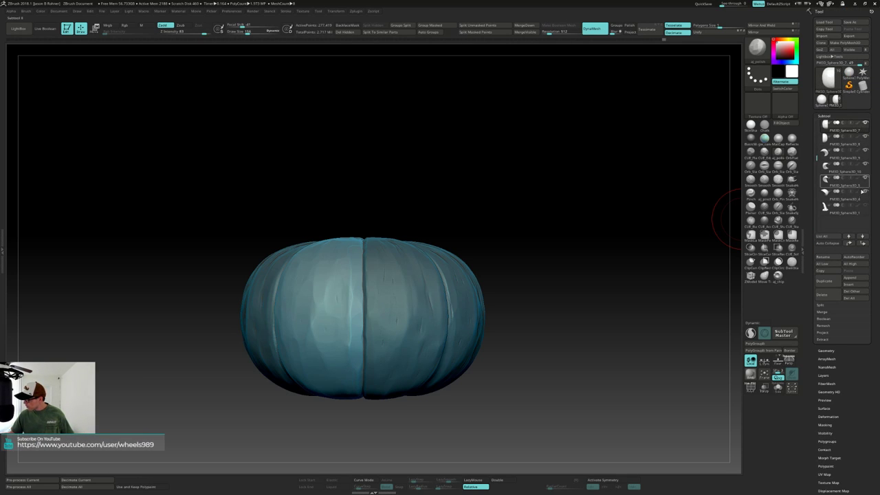
{"action": "left_click", "coordinate": [866, 206]}
{"action": "left_click_drag", "start_coordinate": [646, 257], "coordinate": [490, 287]}
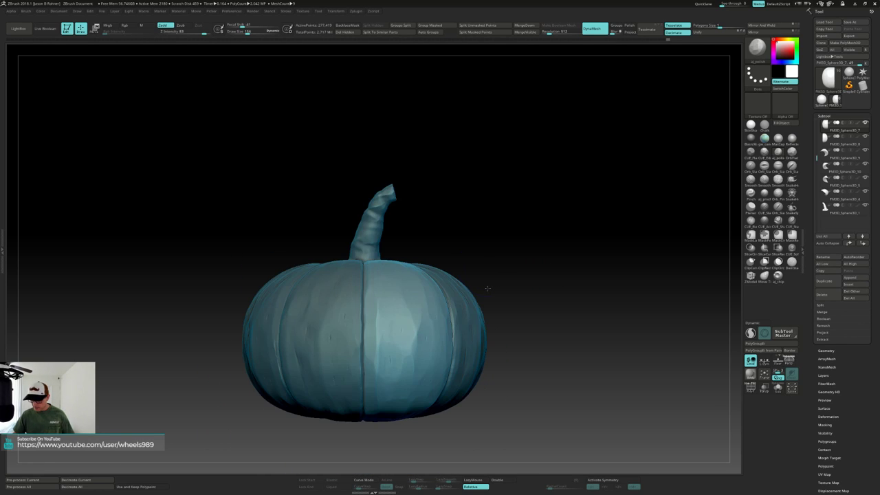
{"action": "mouse_move", "coordinate": [566, 283]}
{"action": "left_mouse_down"}
{"action": "mouse_move", "coordinate": [491, 304]}
{"action": "mouse_move", "coordinate": [568, 294]}
{"action": "mouse_move", "coordinate": [571, 259]}
{"action": "mouse_move", "coordinate": [571, 278]}
{"action": "mouse_move", "coordinate": [572, 268]}
{"action": "left_mouse_up"}
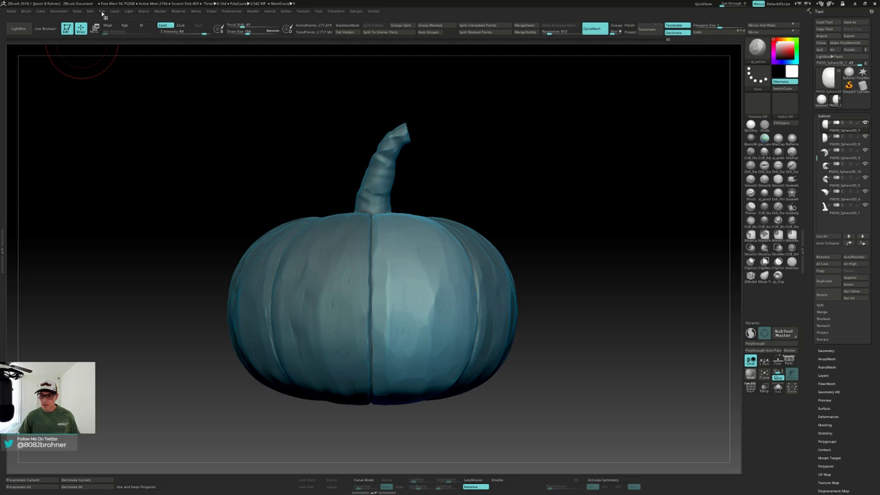
Set the render properties to maximum detail with ambient occlusion and render the pumpkin with the Best renderer.
{"action": "left_click", "coordinate": [255, 11]}
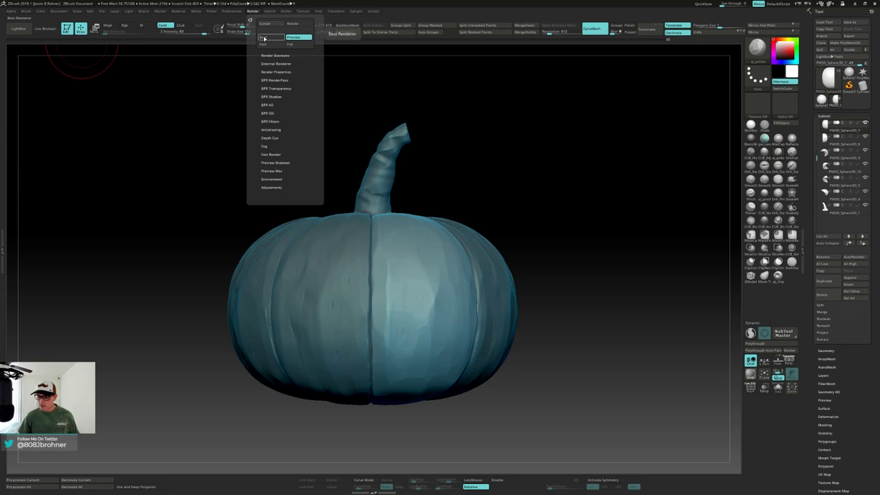
{"action": "left_click", "coordinate": [272, 71]}
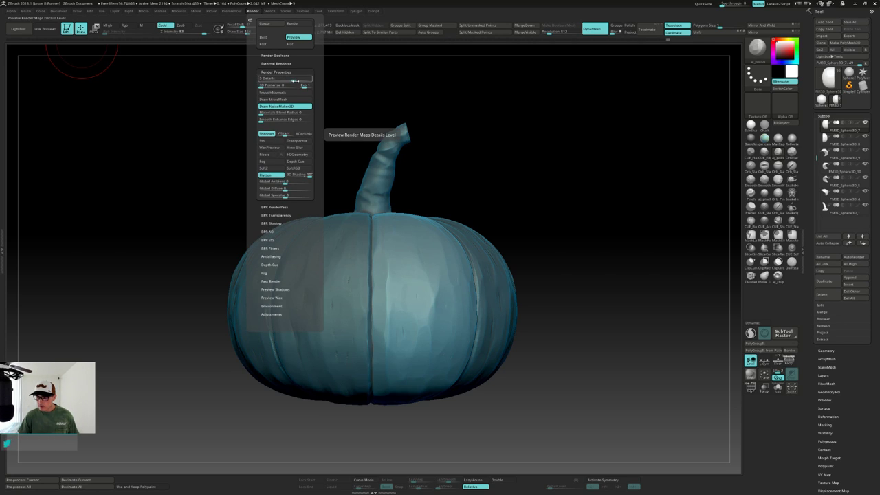
{"action": "left_click", "coordinate": [256, 12]}
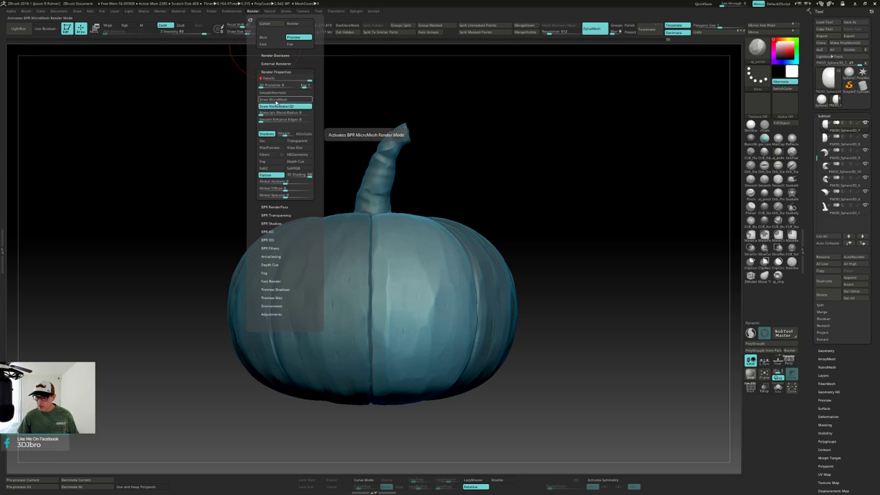
{"action": "left_click", "coordinate": [303, 134]}
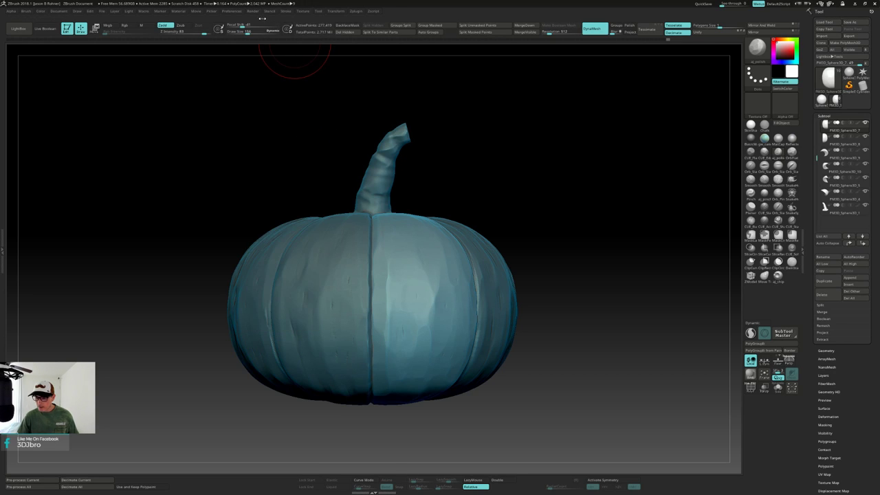
{"action": "left_click", "coordinate": [253, 11]}
{"action": "left_click", "coordinate": [265, 38]}
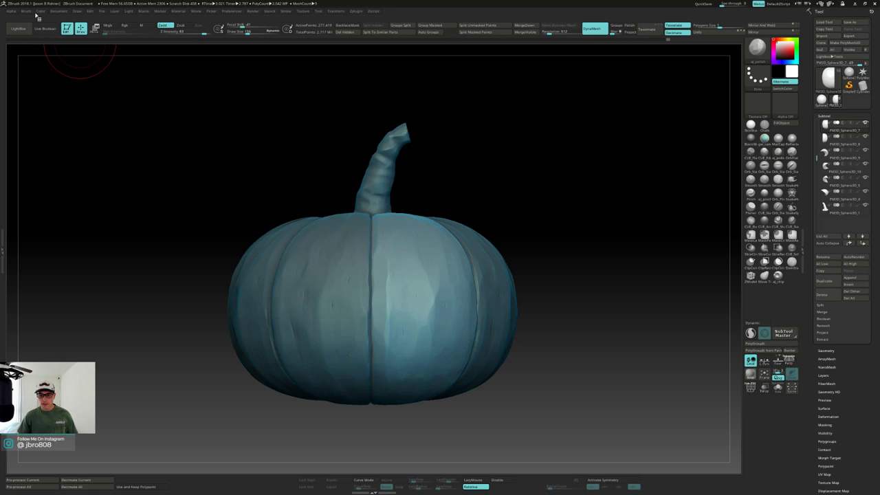
Export the rendered image to the Zfiles folder as a Photoshop file named JackOLantern-Blockout-01.
{"action": "left_click", "coordinate": [60, 12]}
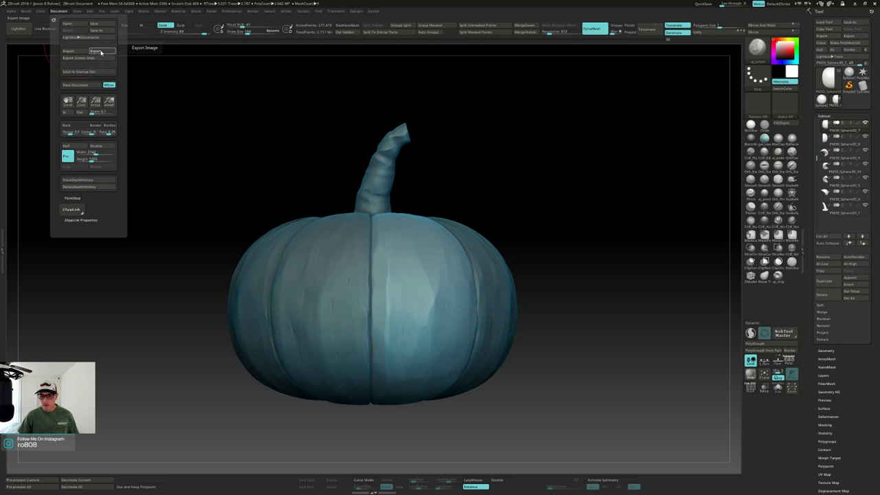
{"action": "left_click", "coordinate": [98, 52]}
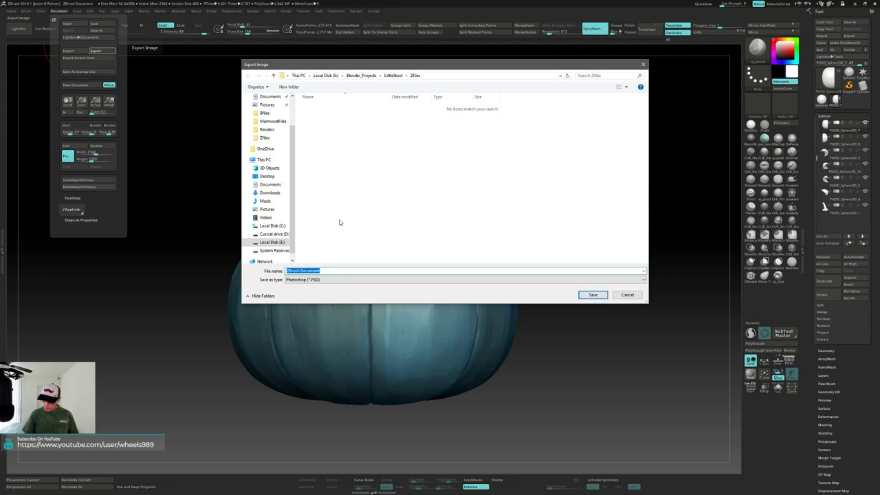
{"action": "type", "text": "JackOLantern-Blockout-01"}
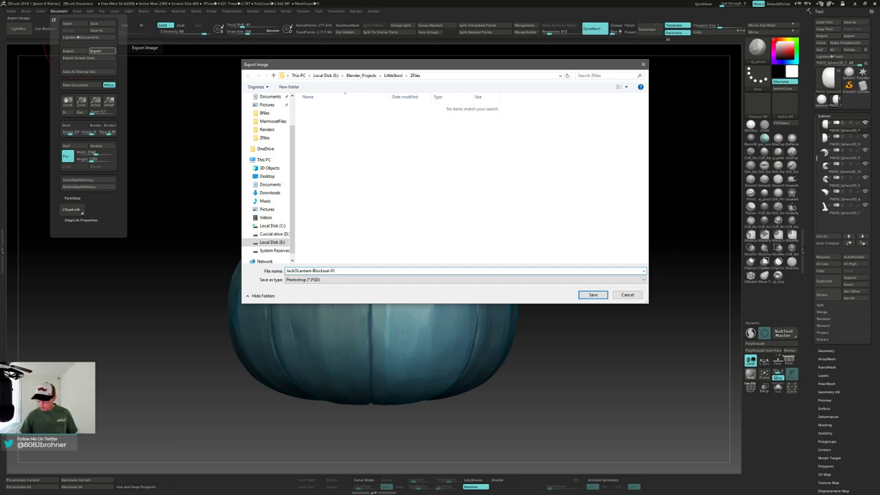
{"action": "left_click", "coordinate": [593, 295]}
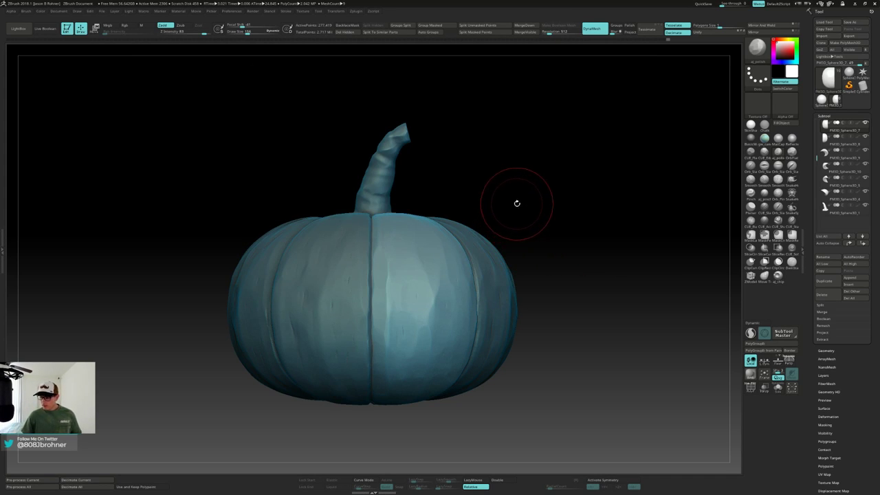
{"action": "left_click_drag", "start_coordinate": [538, 172], "coordinate": [558, 214]}
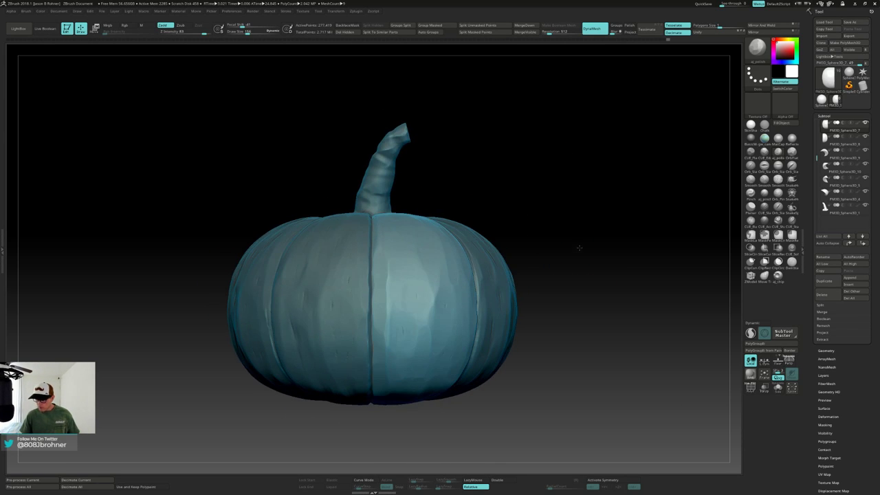
{"action": "mouse_move", "coordinate": [580, 248]}
{"action": "left_mouse_down", "text": "alt"}
{"action": "mouse_move", "coordinate": [569, 240]}
{"action": "mouse_move", "coordinate": [579, 232]}
{"action": "mouse_move", "coordinate": [556, 229]}
{"action": "left_mouse_up", "text": "alt"}
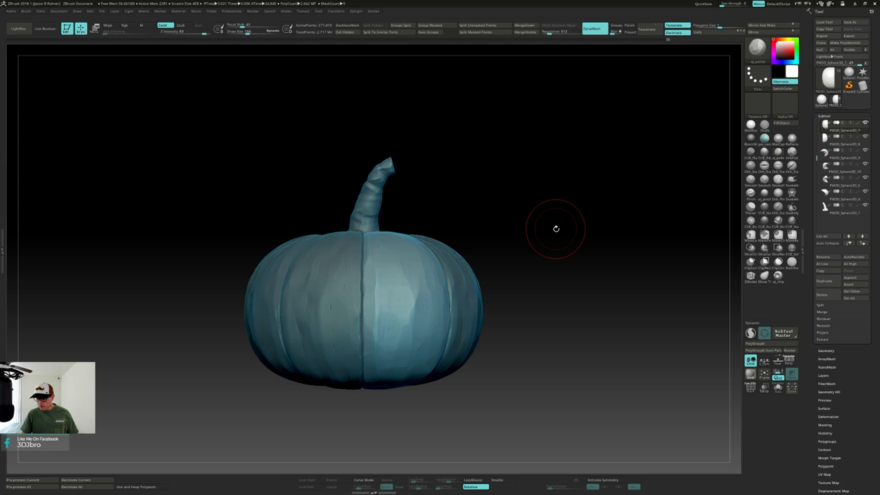
{"action": "mouse_move", "coordinate": [550, 220]}
{"action": "left_mouse_down"}
{"action": "mouse_move", "coordinate": [544, 235]}
{"action": "mouse_move", "coordinate": [559, 230]}
{"action": "mouse_move", "coordinate": [550, 211]}
{"action": "left_mouse_up"}
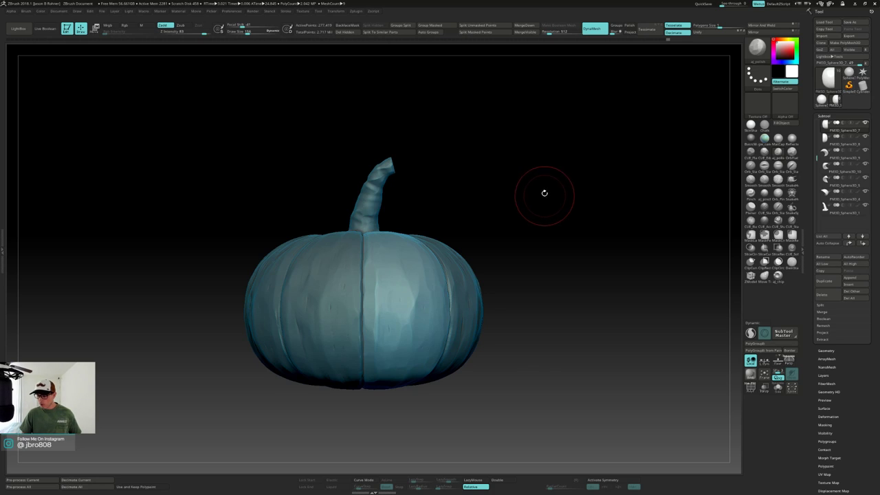
{"action": "left_click_drag", "start_coordinate": [544, 191], "coordinate": [546, 210]}
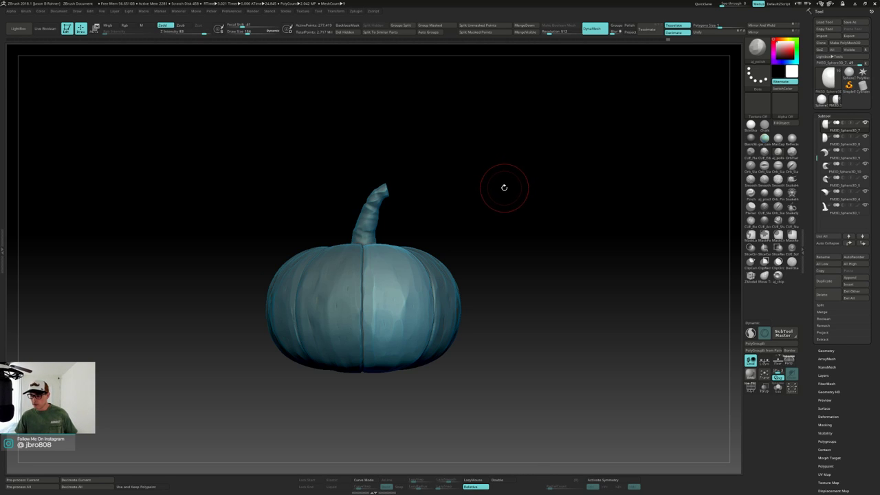
{"action": "mouse_move", "coordinate": [503, 186]}
{"action": "left_mouse_down"}
{"action": "mouse_move", "coordinate": [502, 204]}
{"action": "mouse_move", "coordinate": [486, 189]}
{"action": "mouse_move", "coordinate": [490, 195]}
{"action": "left_mouse_up"}
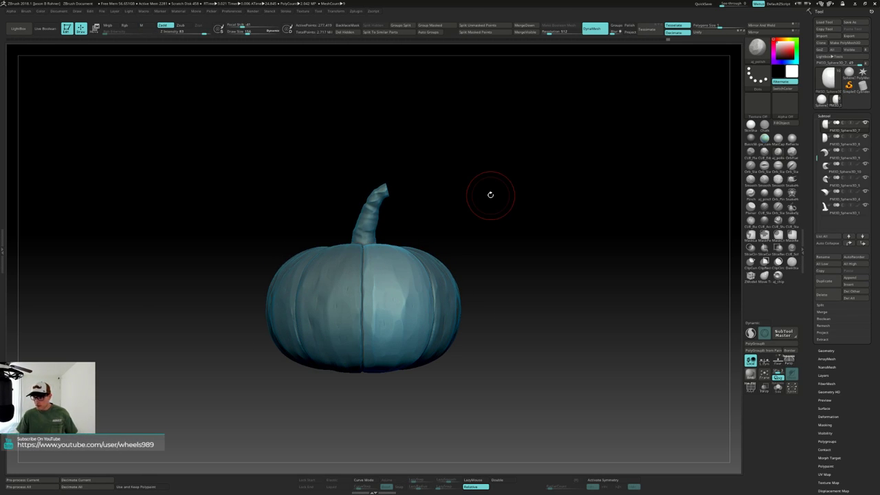